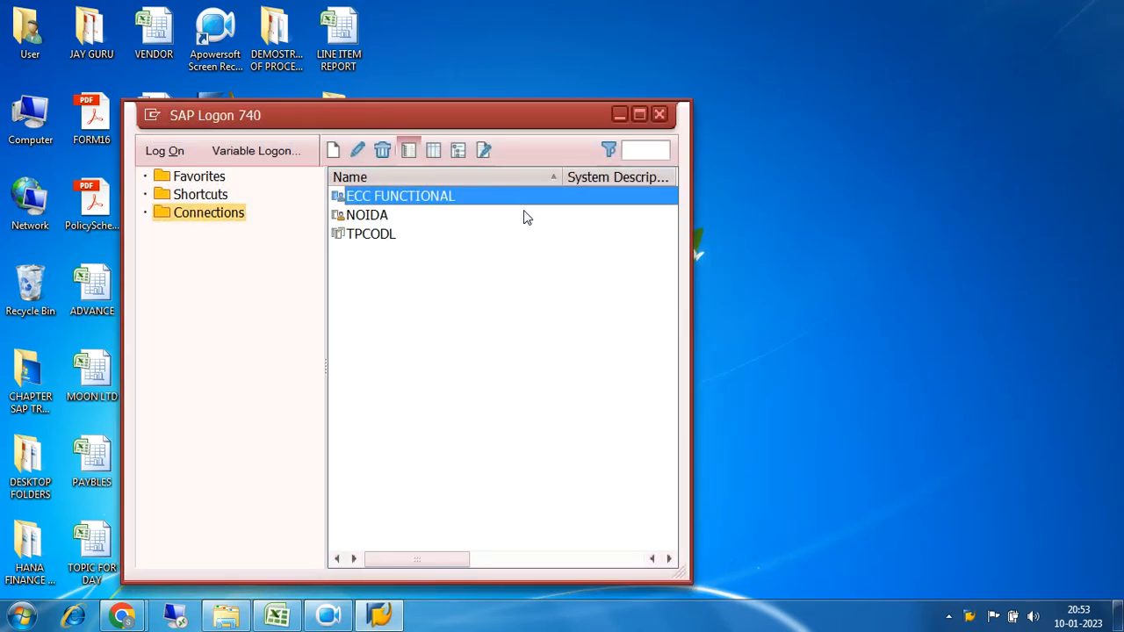
- Log on to the ECC FUNCTIONAL system with a saved user ID and the account password
double_click(375, 199)
left_click(263, 209)
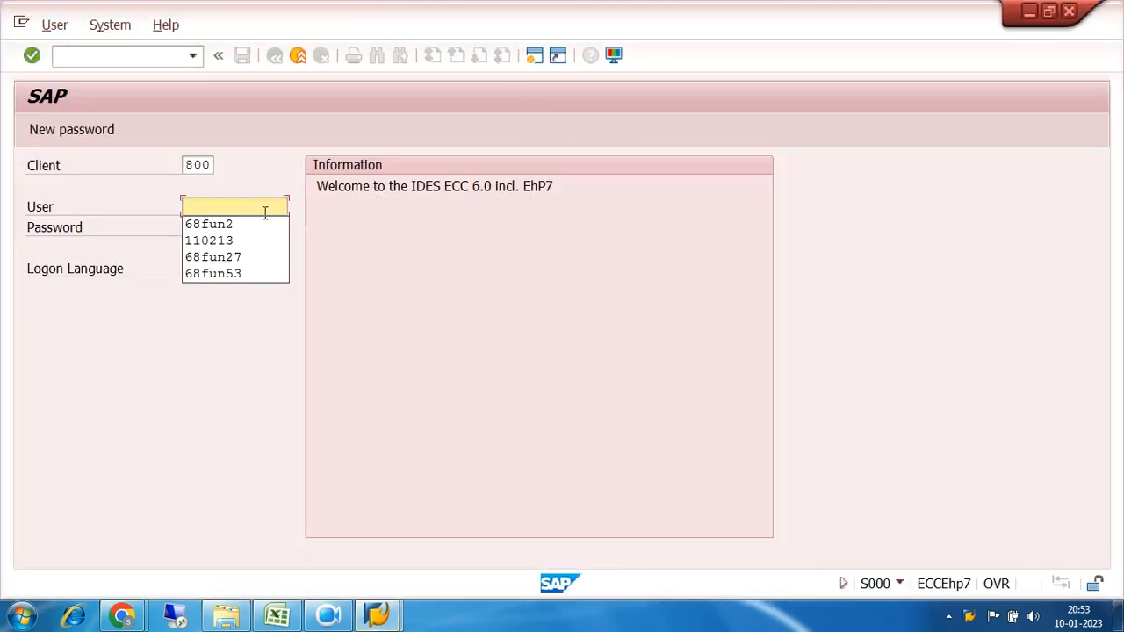
left_click(211, 225)
key("Tab")
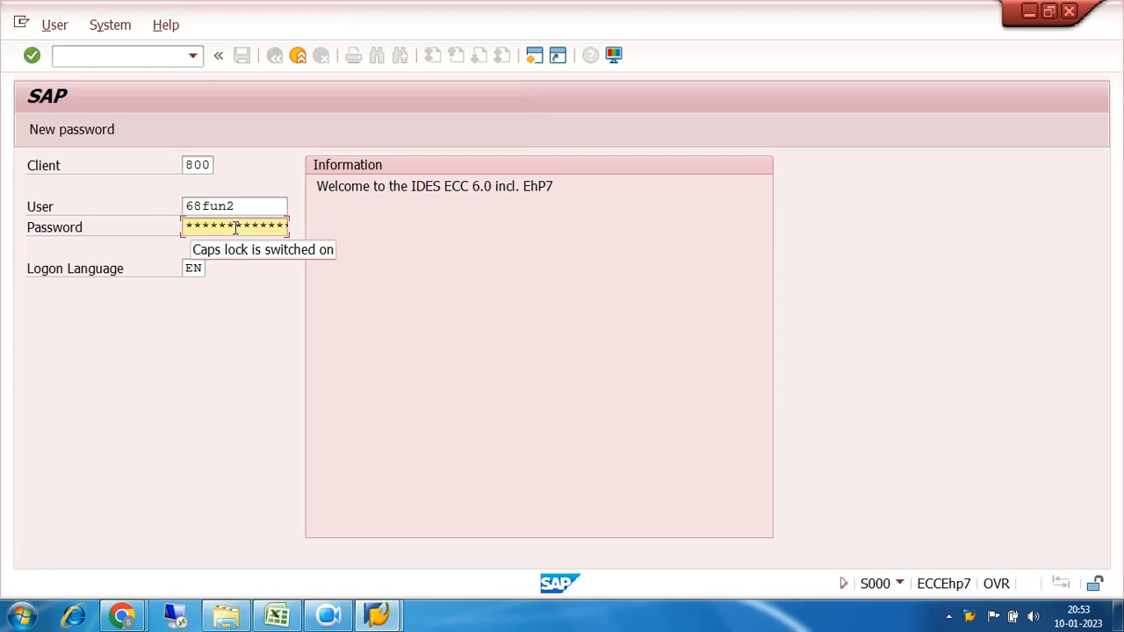
key("Caps_Lock")
type("***")
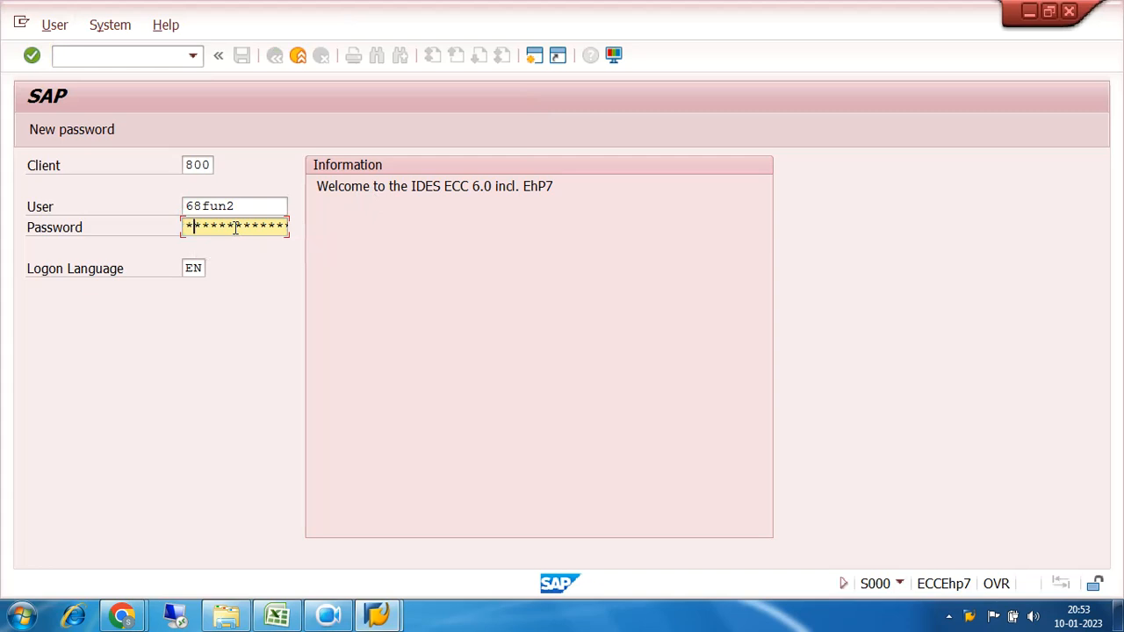
type("*******")
key("Return")
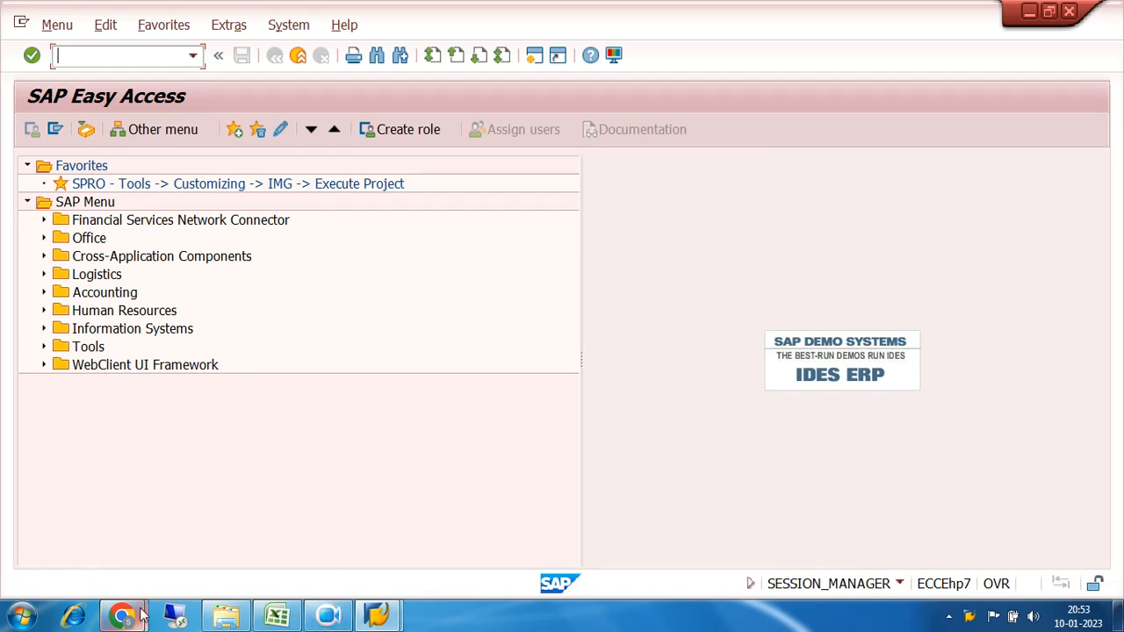
left_click(328, 614)
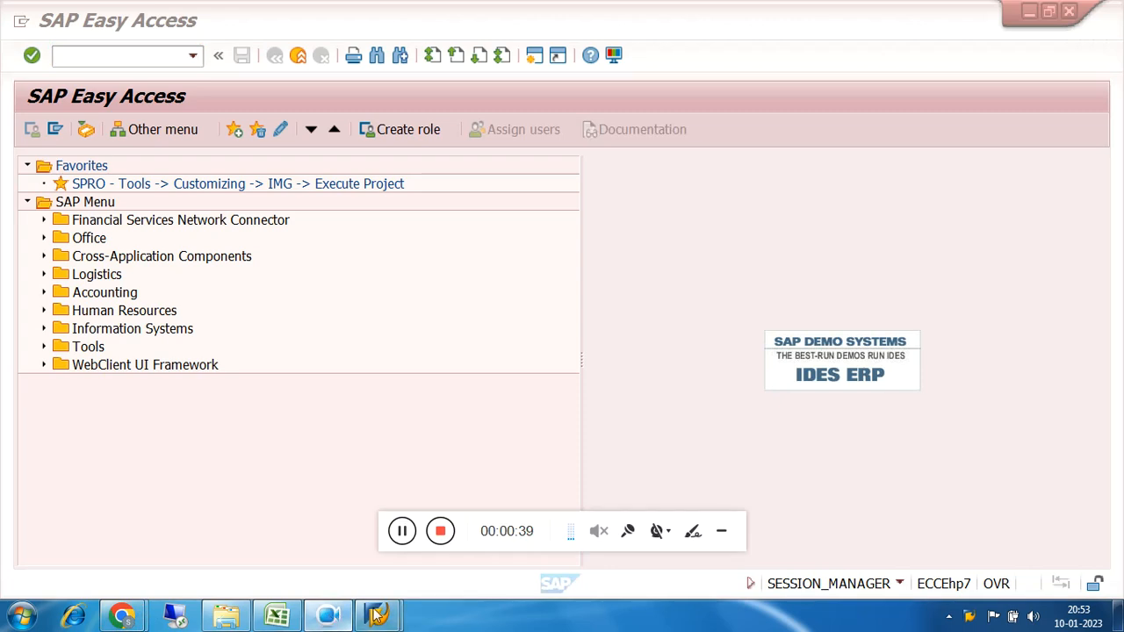
left_click(721, 532)
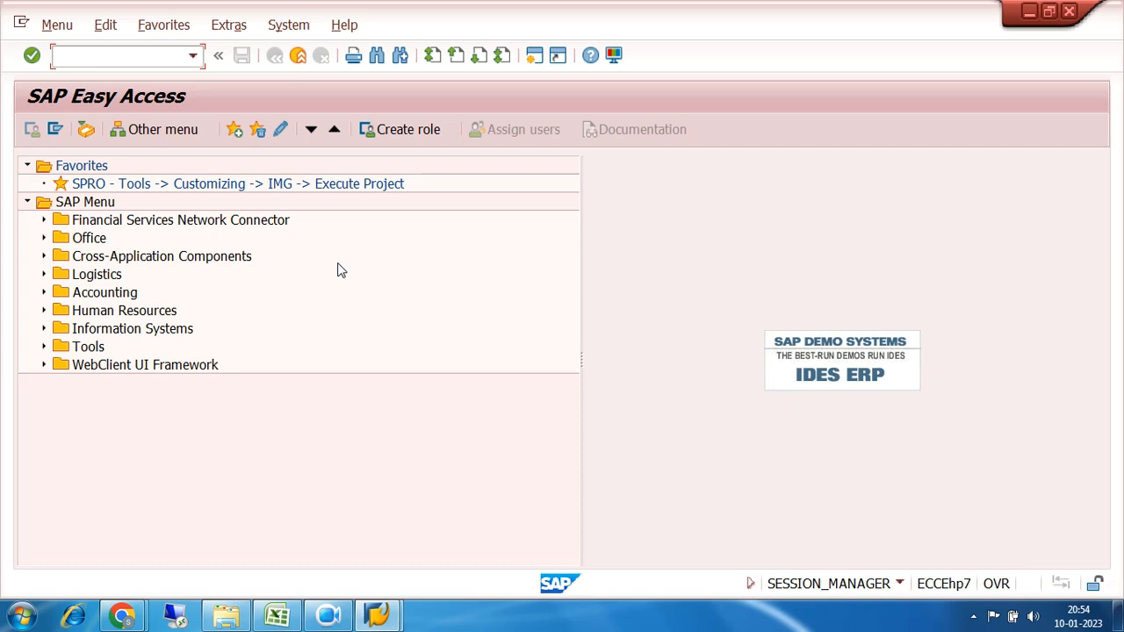
- Open the SAP Reference IMG through SPRO and expand Financial Accounting (New)
double_click(261, 183)
left_click(121, 129)
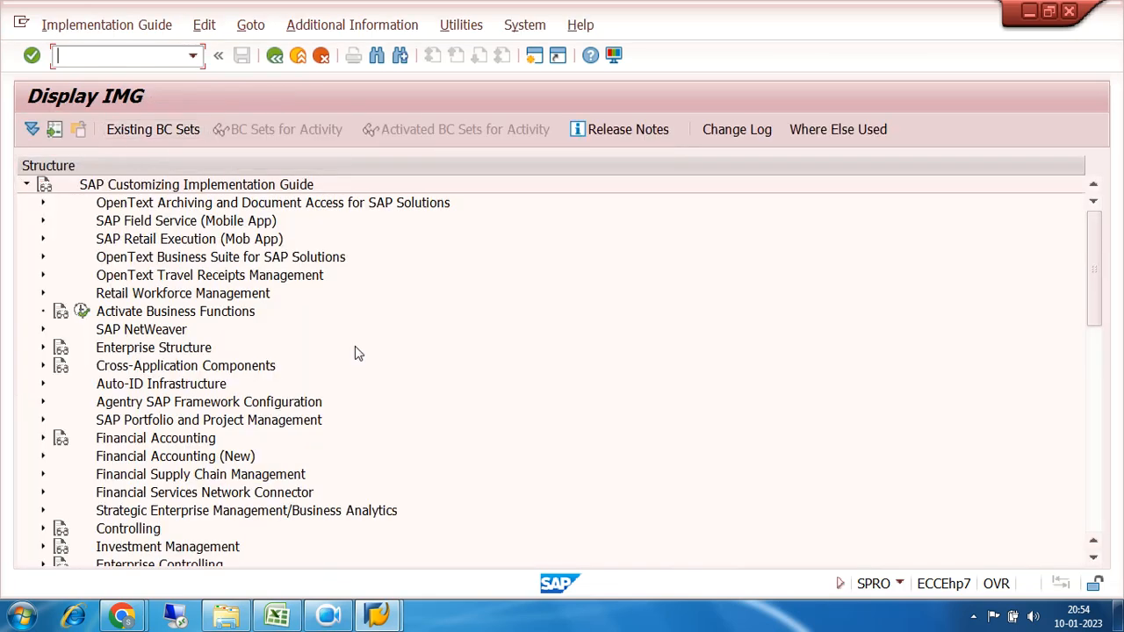
left_click(43, 457)
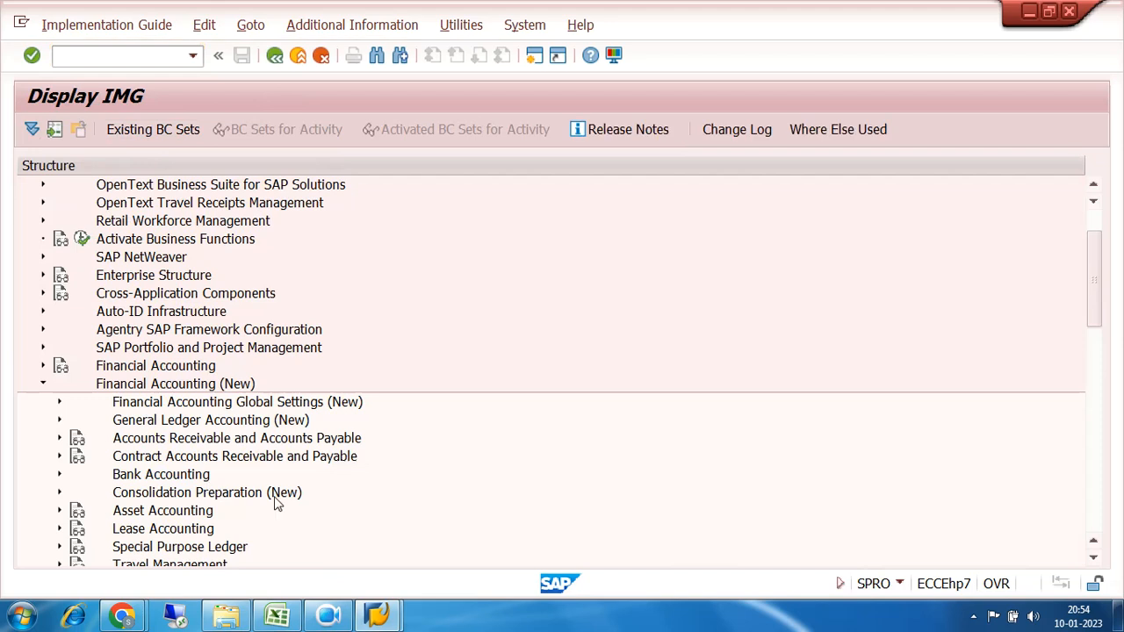
left_click(327, 616)
left_click(722, 533)
- Expand Accounts Receivable and Accounts Payable and its Customer Accounts node in the implementation guide
scroll(484, 466, "down", 2)
left_click(158, 350)
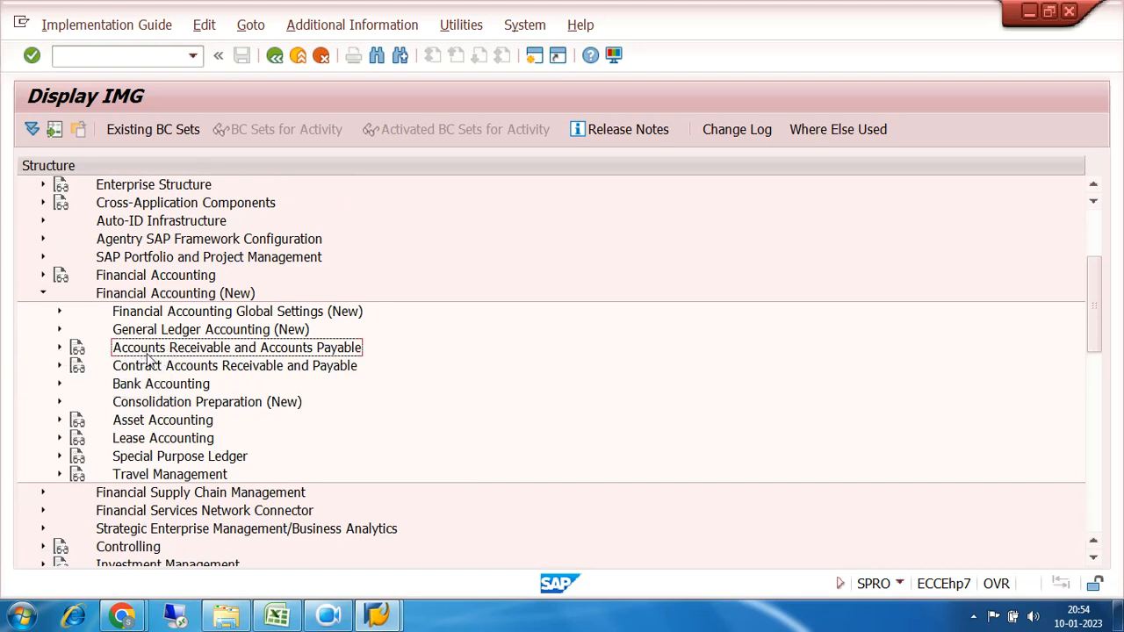
left_click(60, 348)
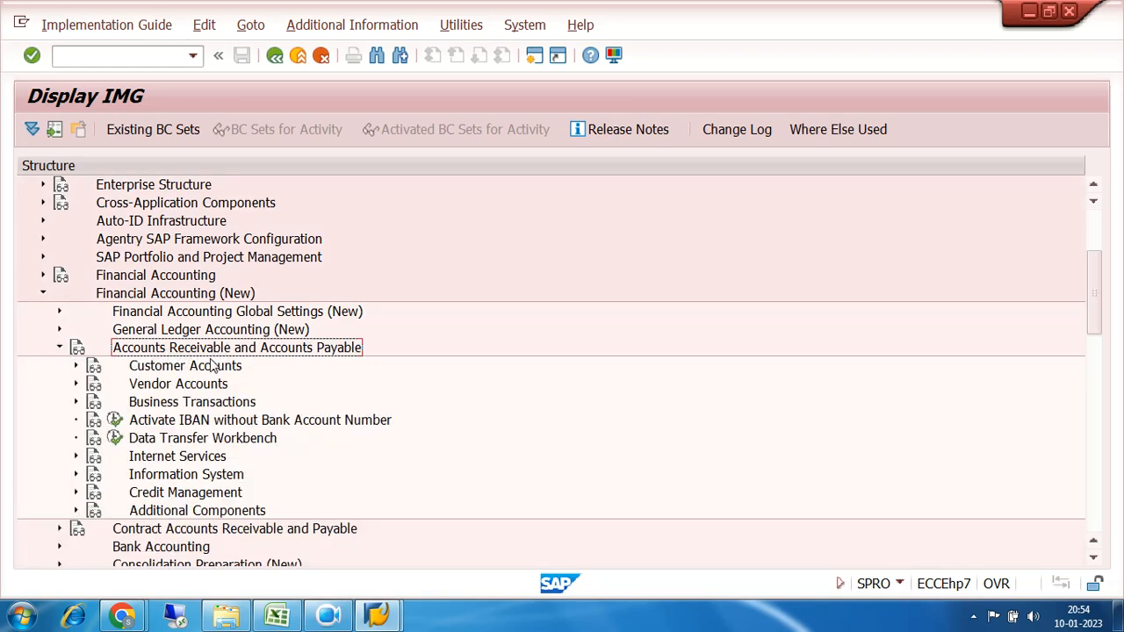
left_click(199, 387)
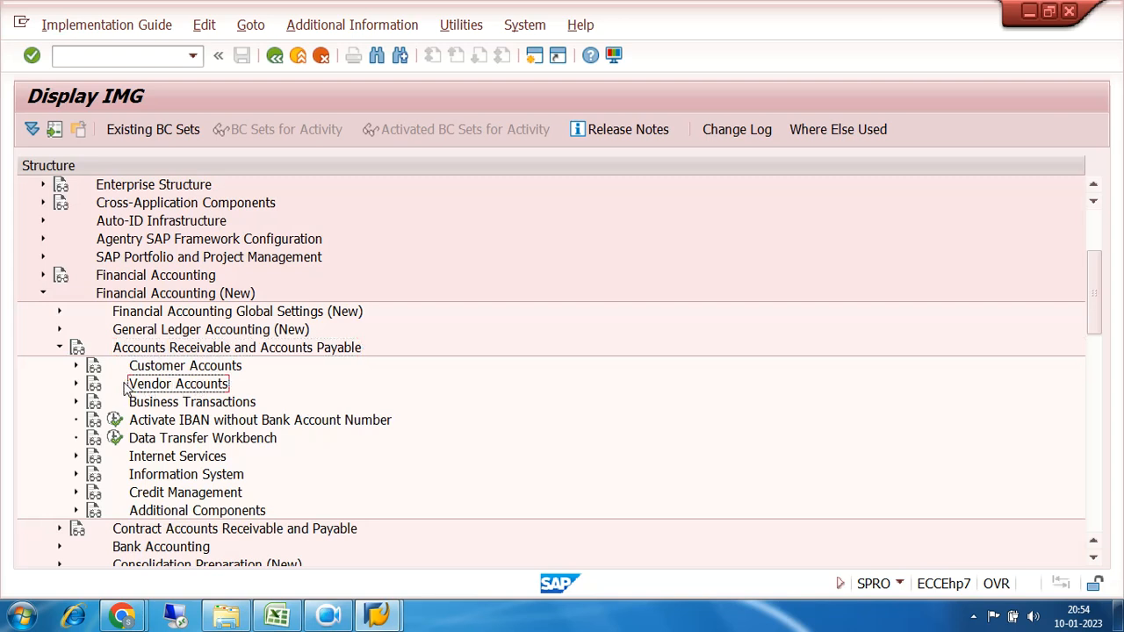
left_click(188, 369)
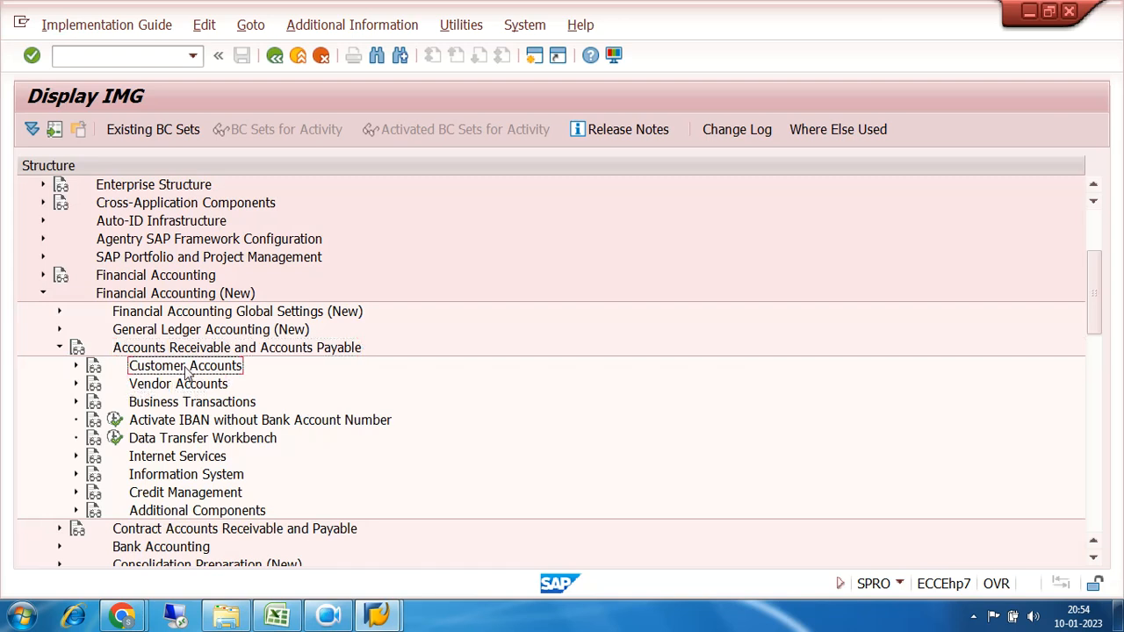
left_click(75, 365)
- Under Master Data, Preparations for Creating Customer Master Data, open the activity Define Account Groups with Screen Layout (Customers)
scroll(489, 321, "down", 2)
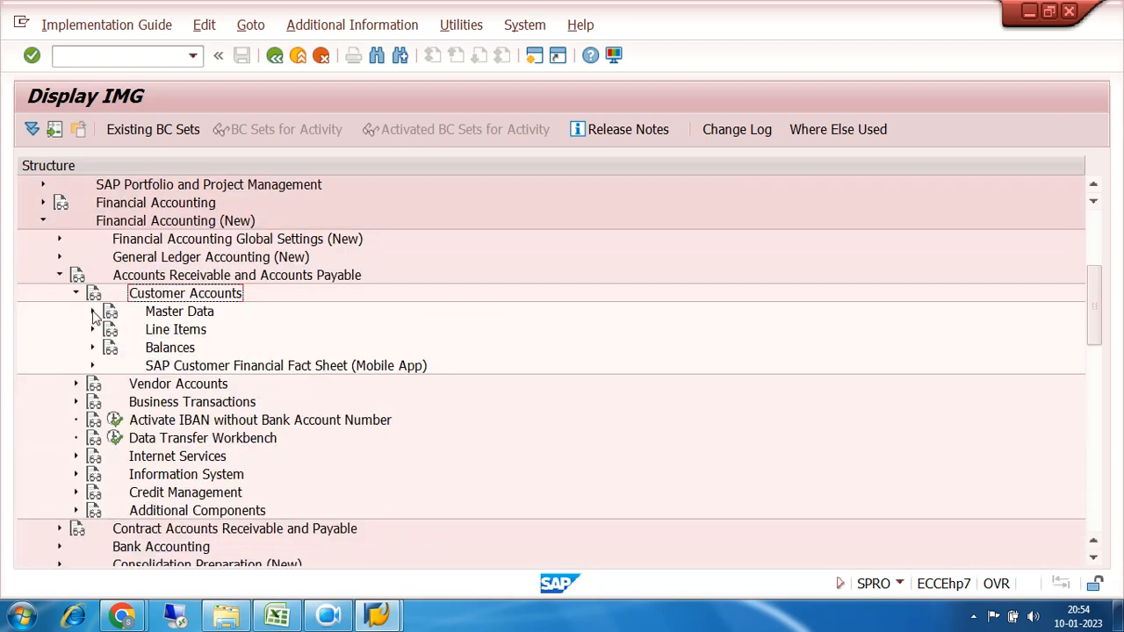
left_click(152, 316)
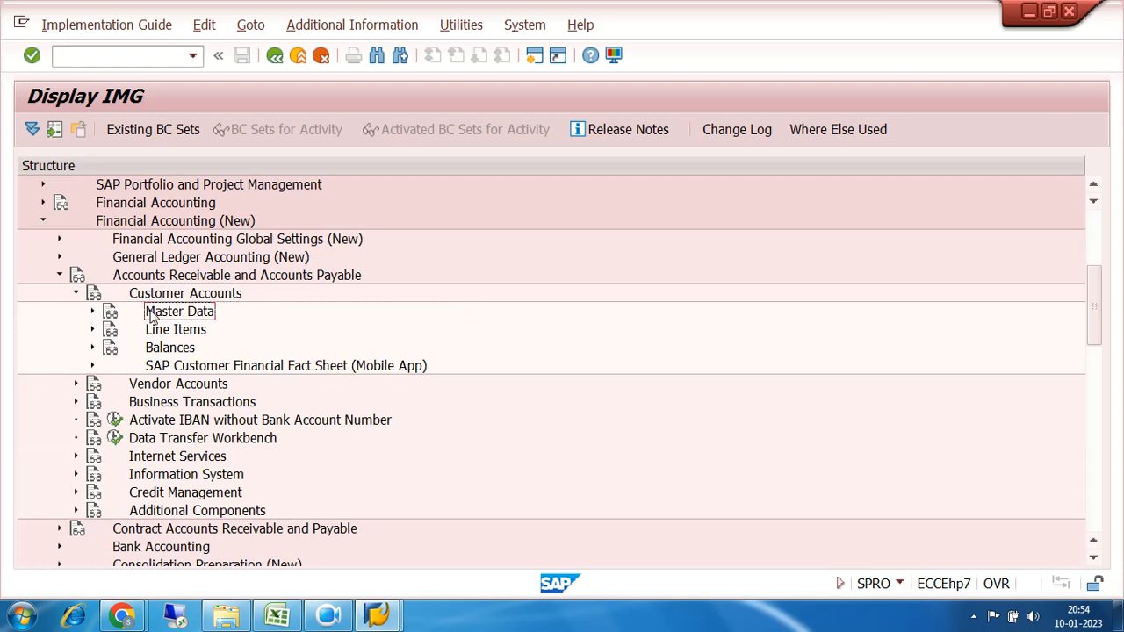
left_click(94, 314)
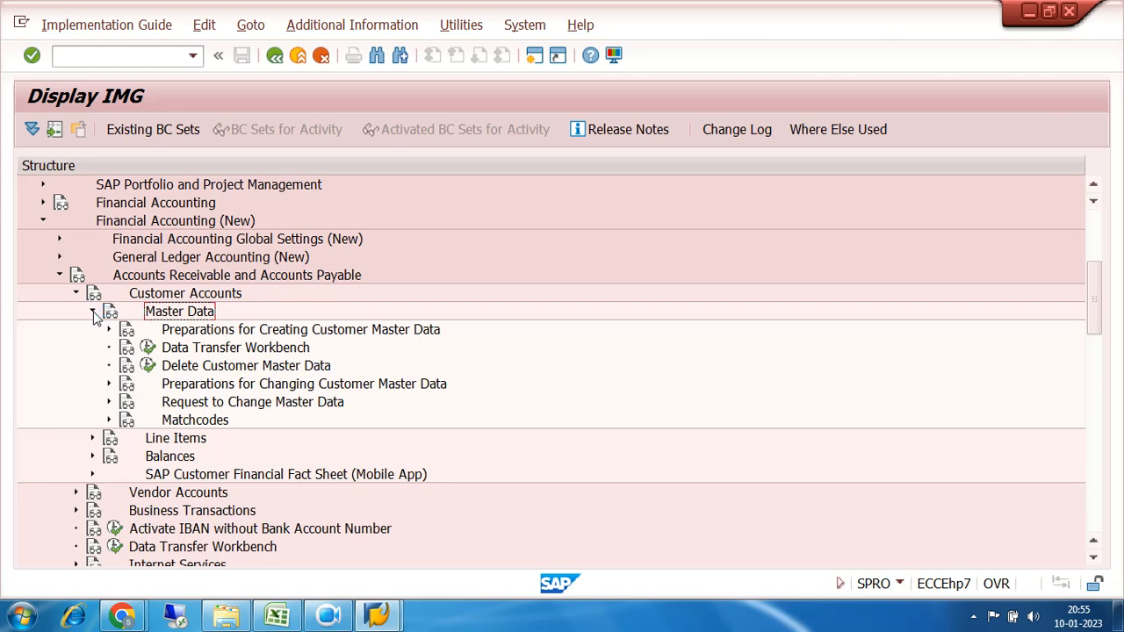
left_click(210, 335)
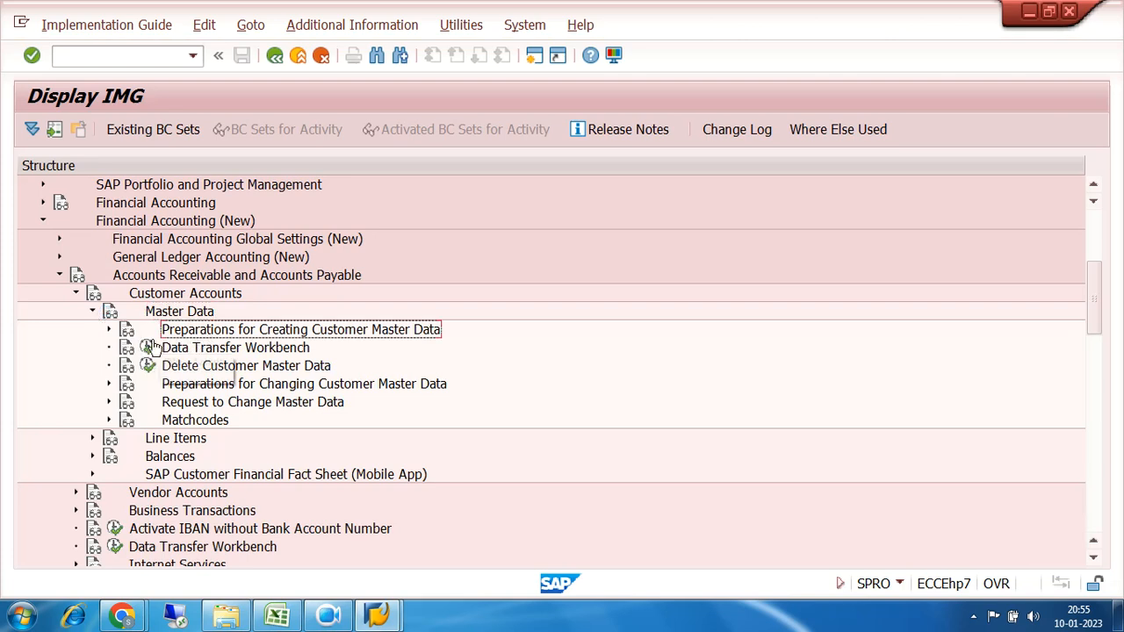
left_click(108, 329)
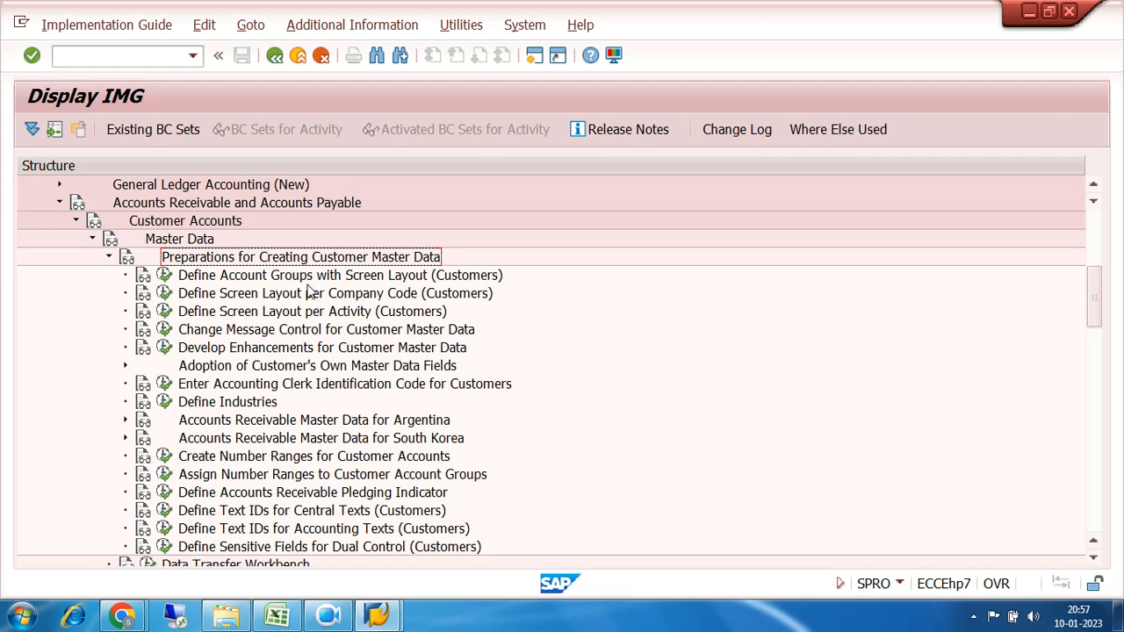
left_click(164, 276)
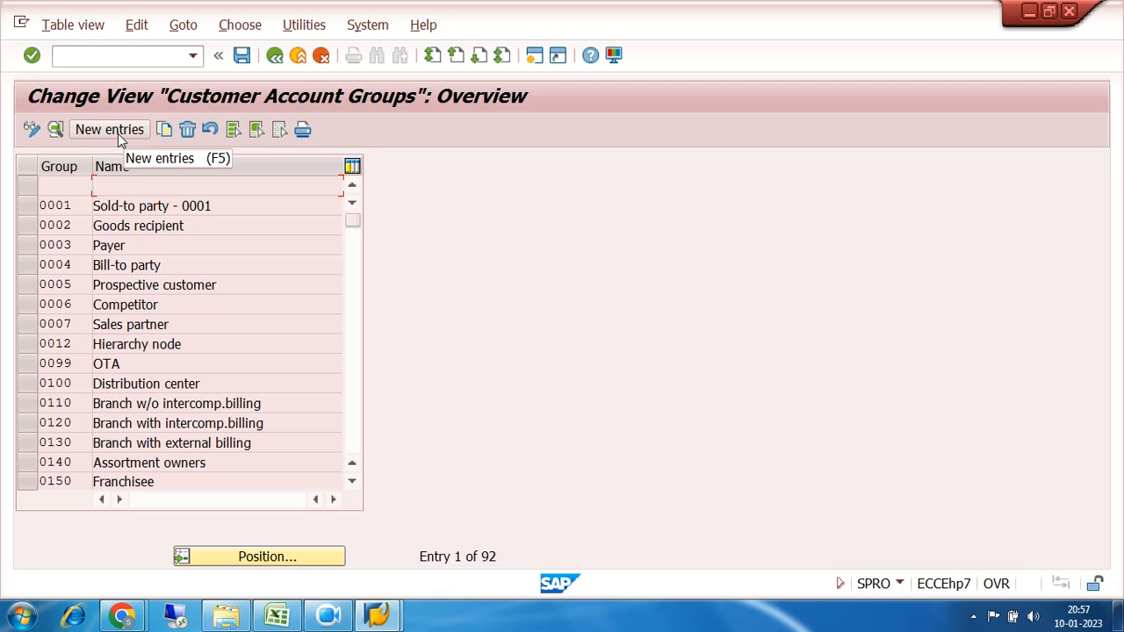
- Switch to the Google Meet call in Chrome, mute the microphone and turn it on again
left_click(121, 617)
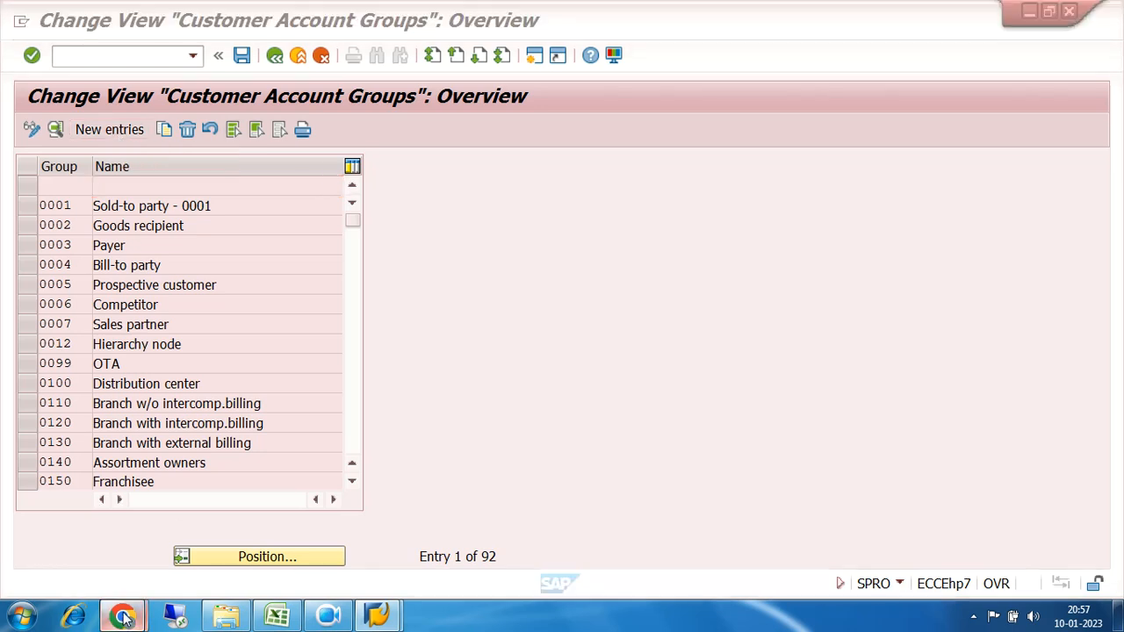
left_click(122, 534)
left_click(424, 567)
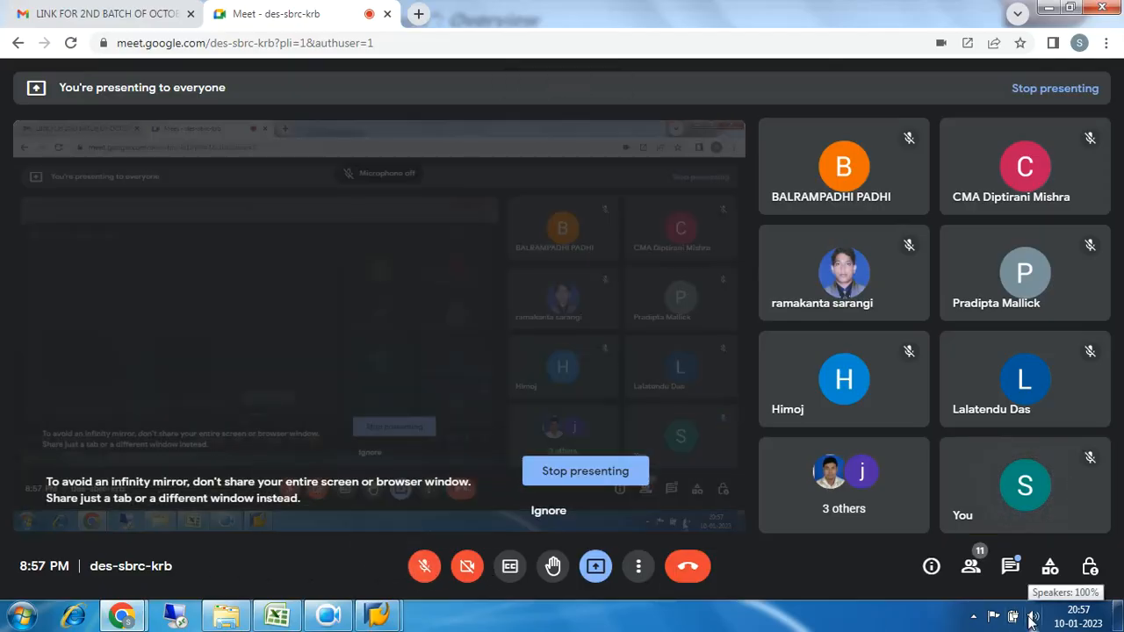
left_click(327, 616)
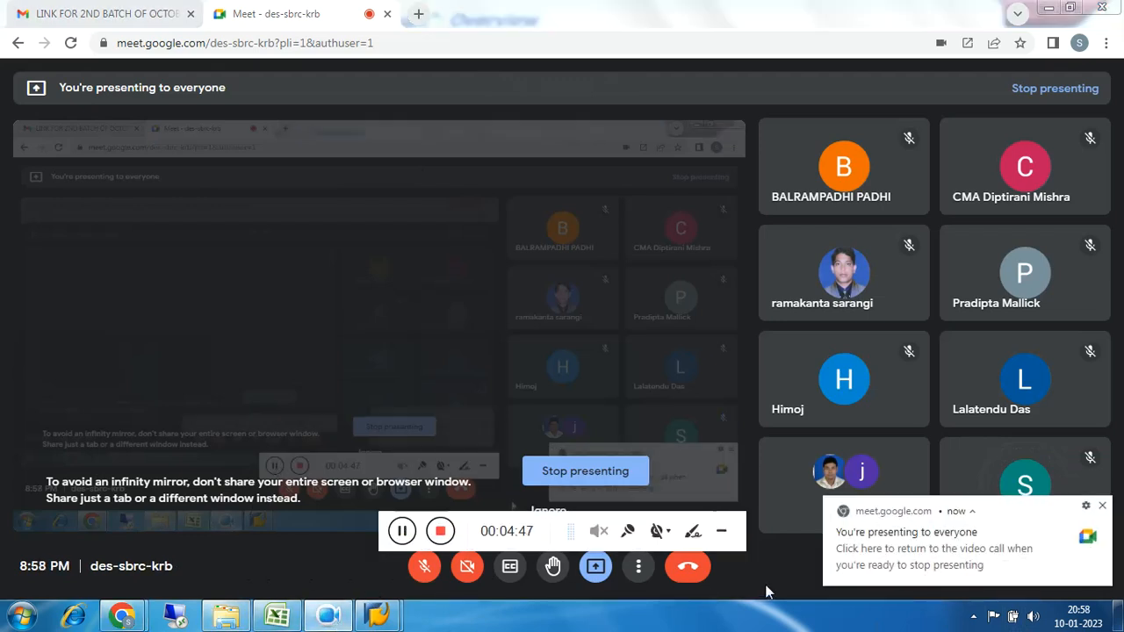
left_click(426, 576)
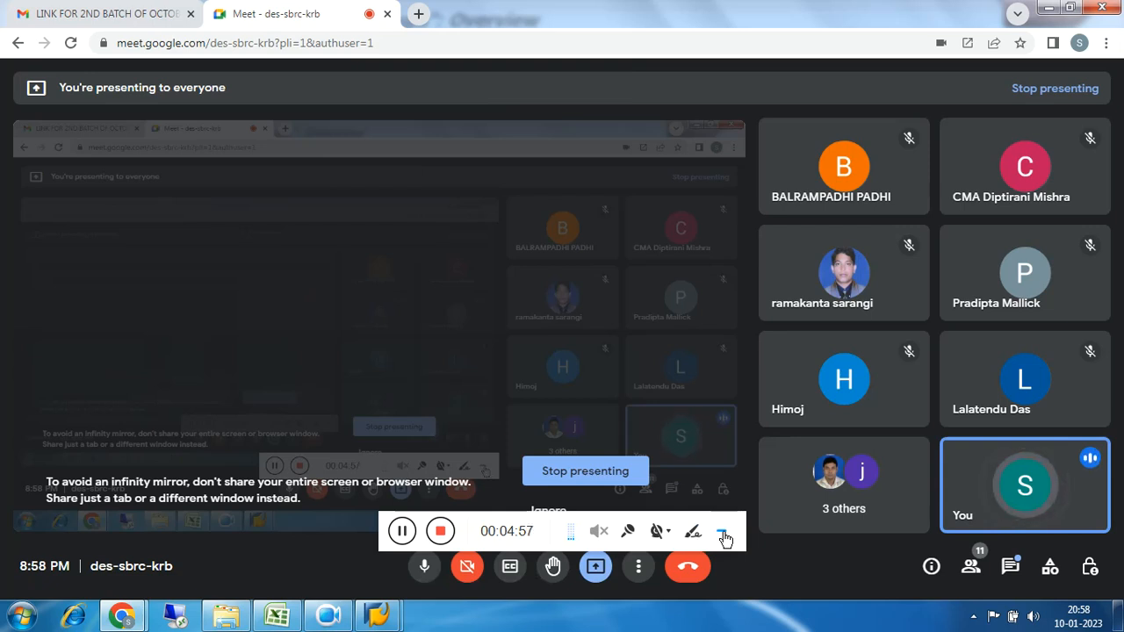
left_click(723, 534)
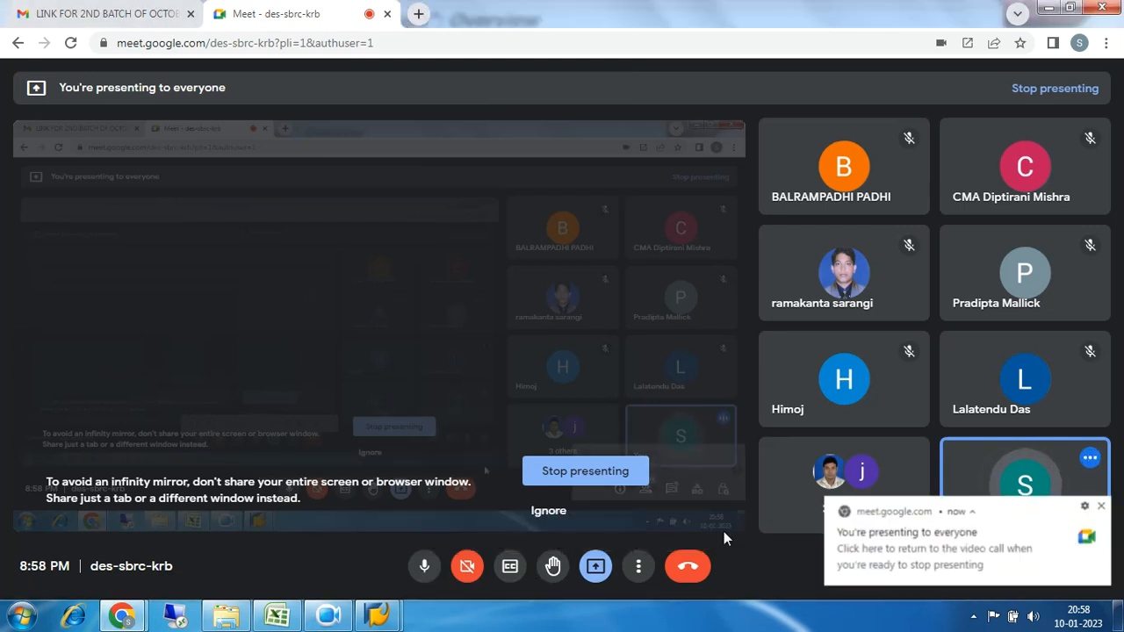
- Return to the Customer Account Groups overview in SAP and dismiss the Meet presenting notification
left_click(329, 616)
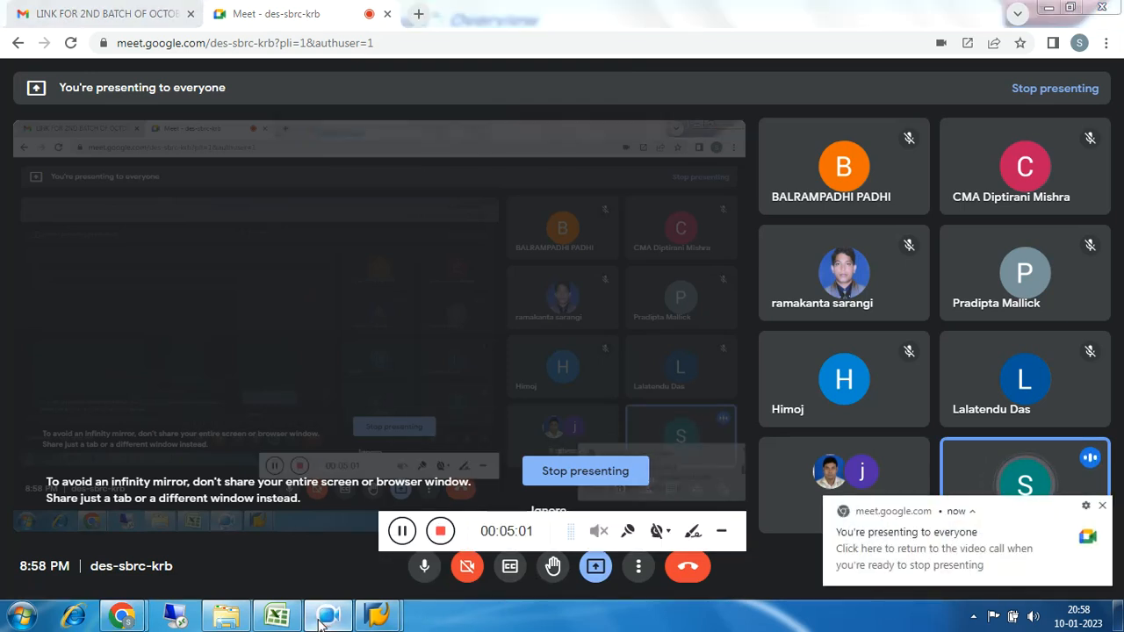
left_click(722, 534)
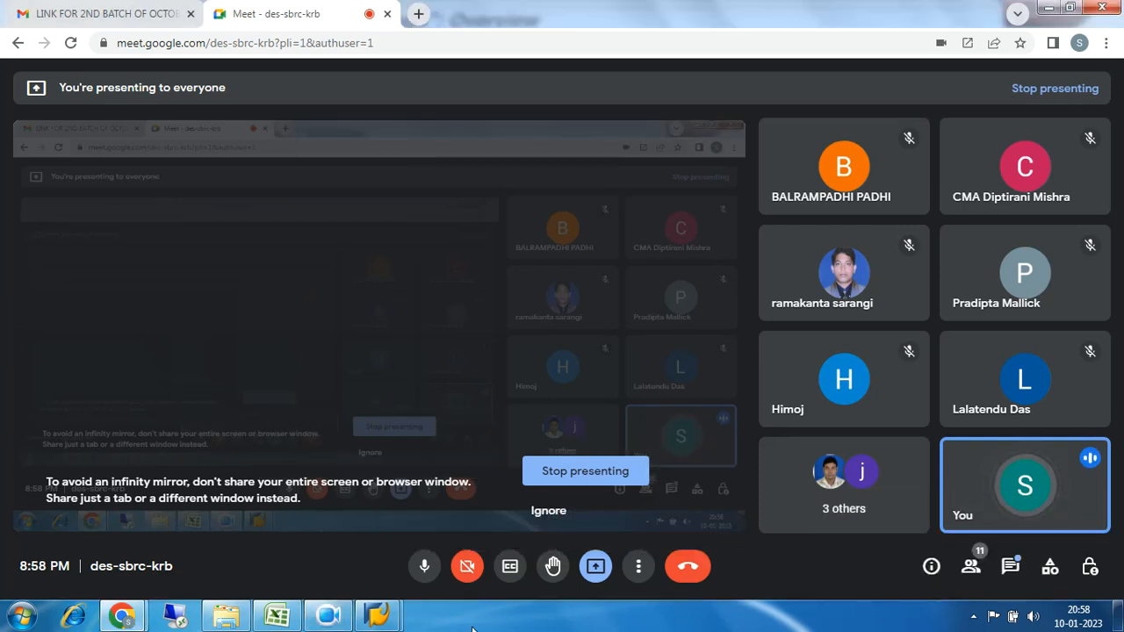
left_click(385, 617)
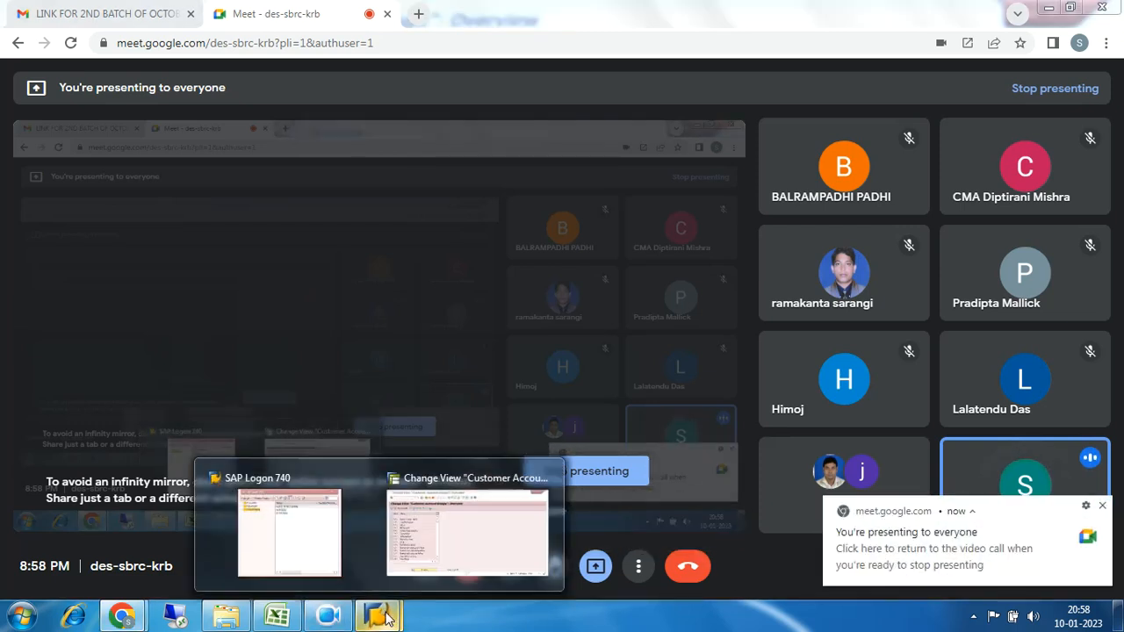
left_click(465, 538)
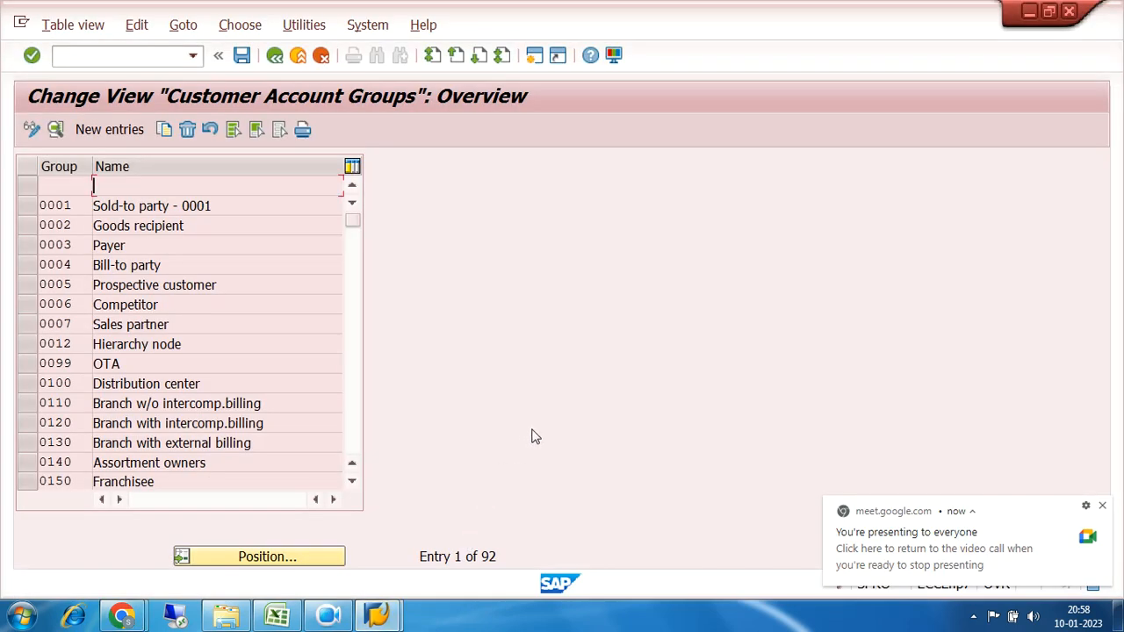
left_click(1105, 502)
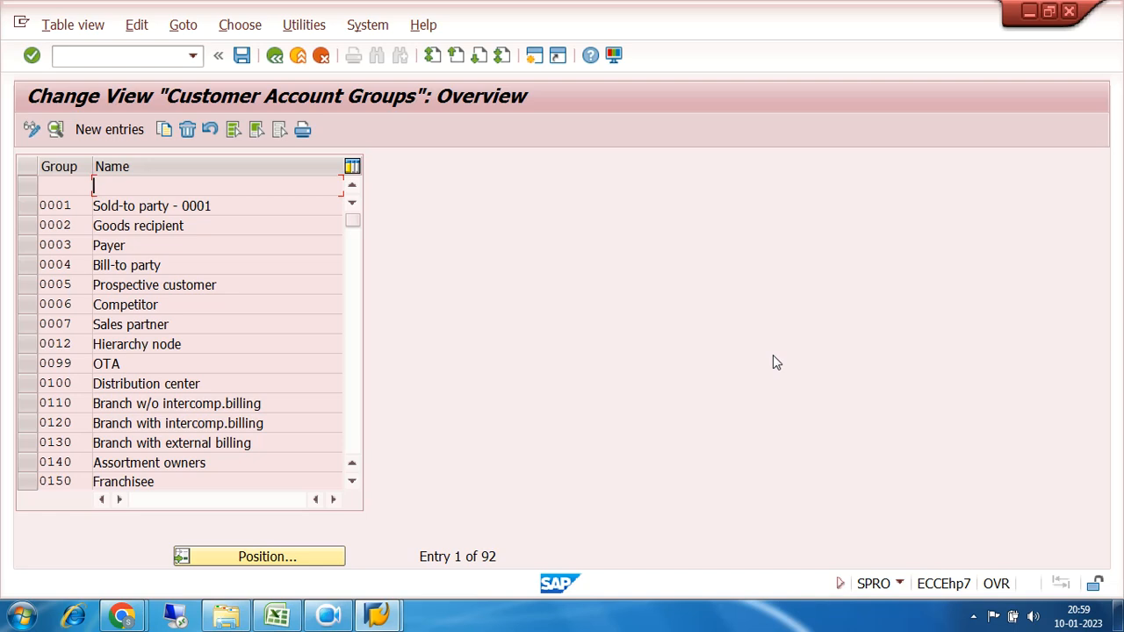
- Create a new customer account group 72FI with the meaning "FI CUSTOMER GROUP FOR 7200"
left_click(109, 134)
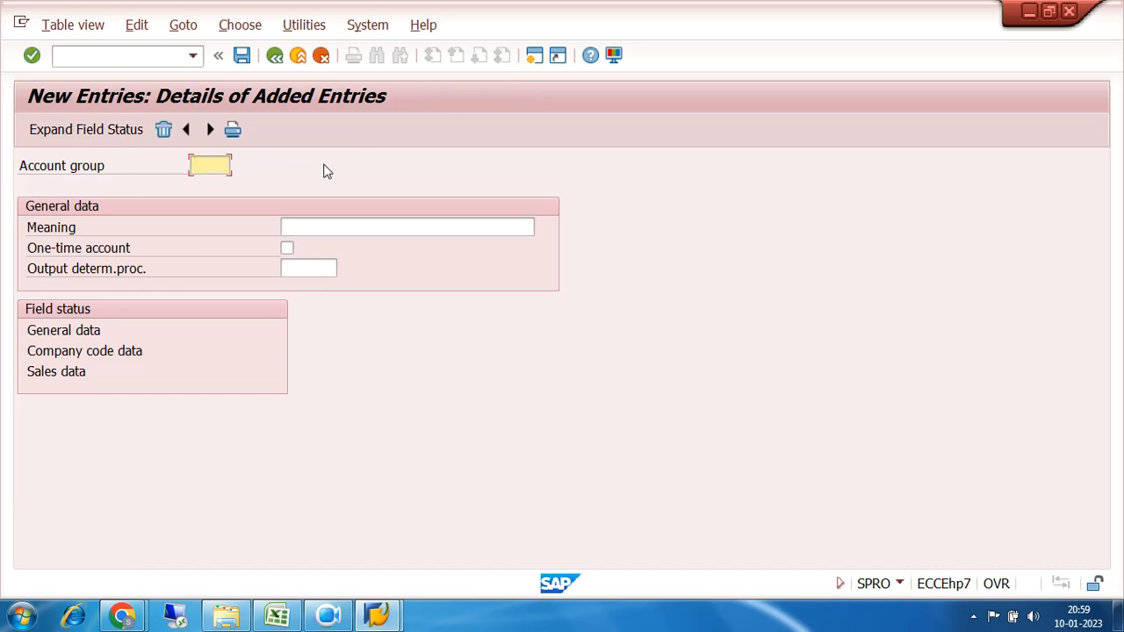
type("72")
type("FI")
left_click(324, 222)
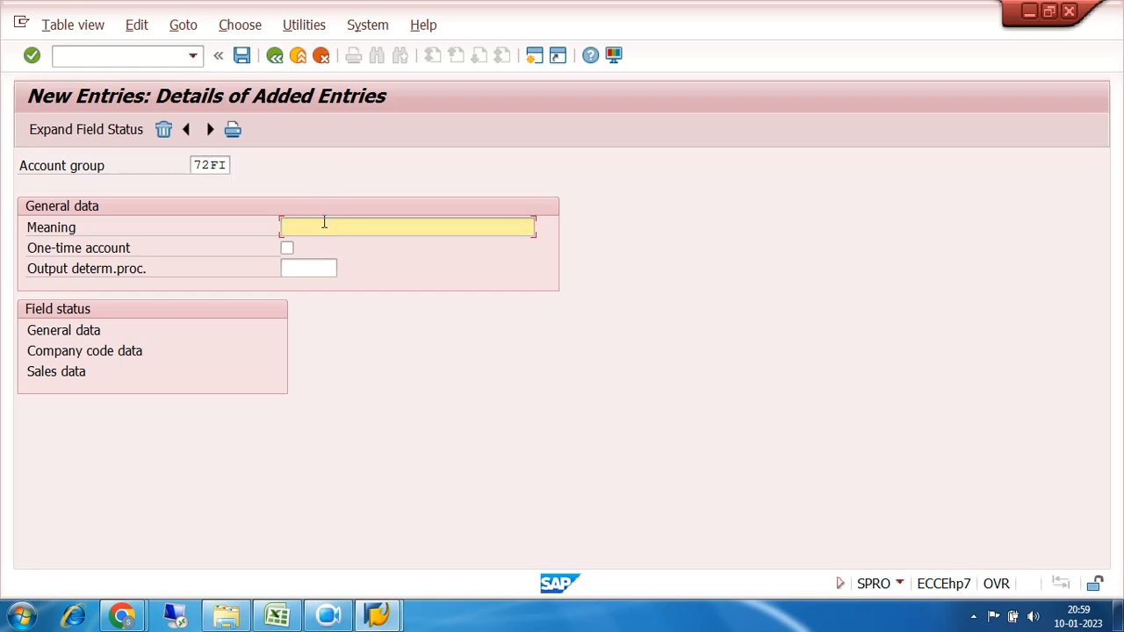
type("FI CUSTOMER GROUP FOR 7200")
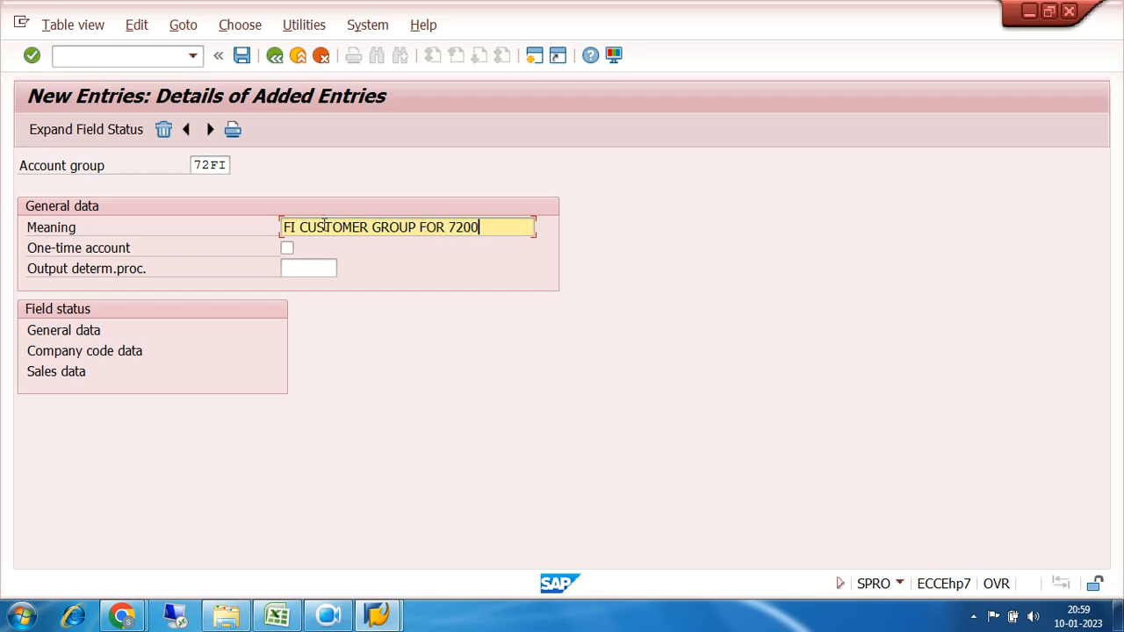
left_click(328, 615)
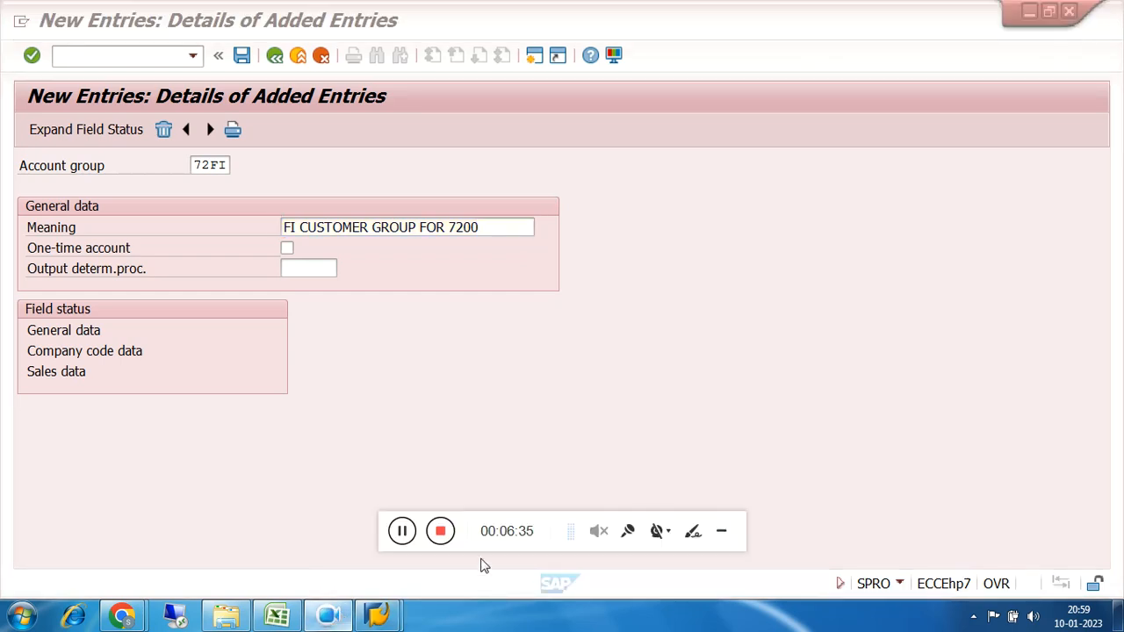
left_click(722, 535)
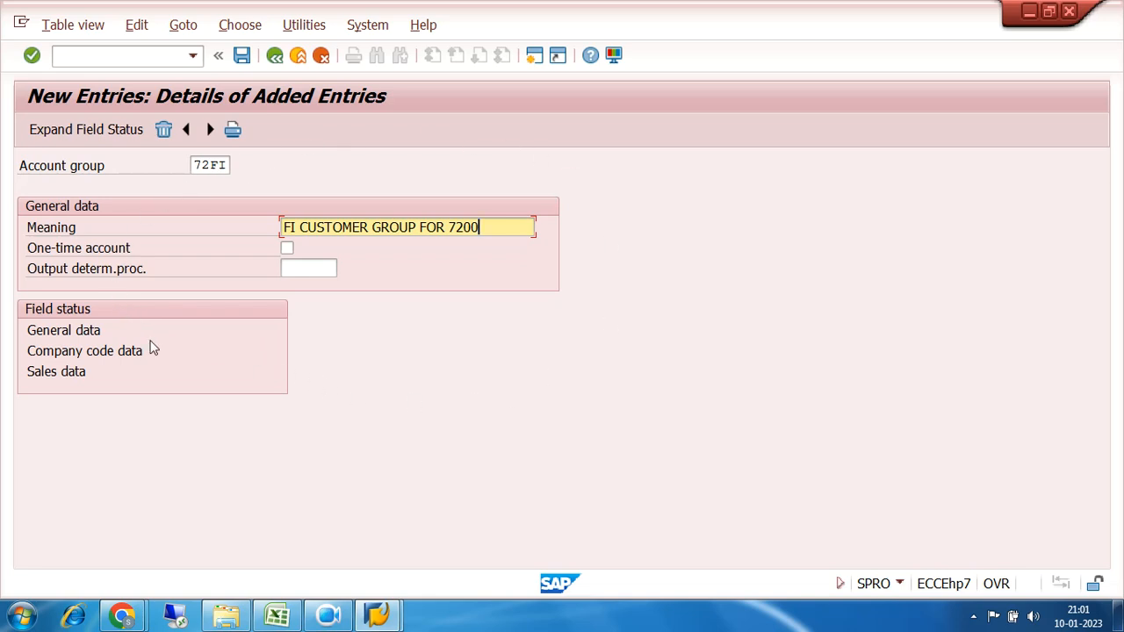
- Open the Address field status settings within the General data of account group 72FI
double_click(70, 334)
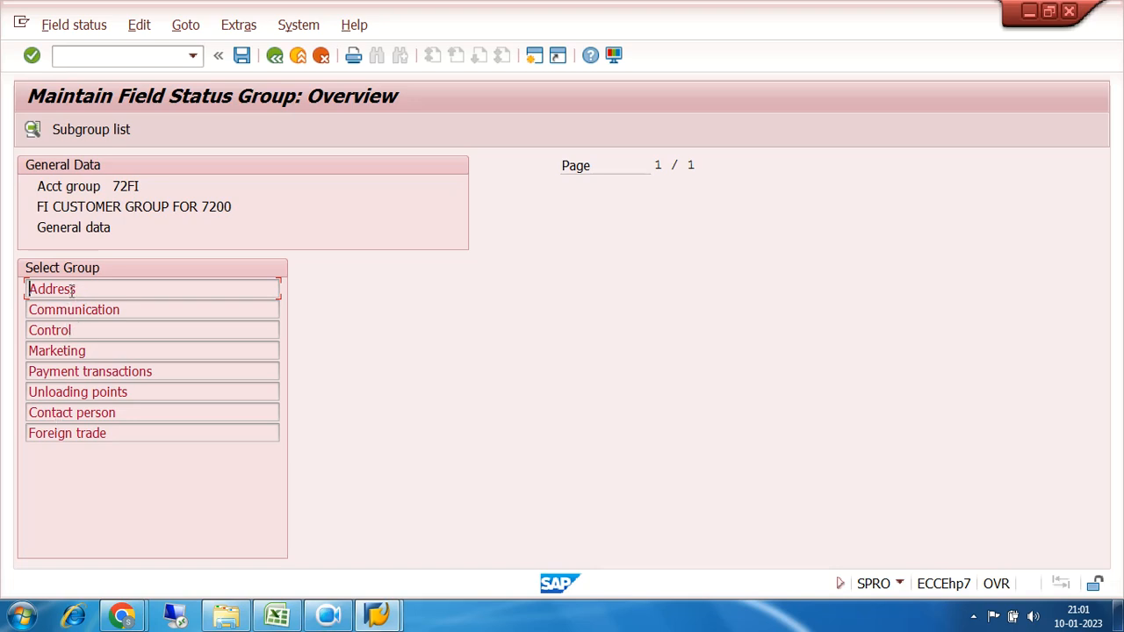
double_click(73, 293)
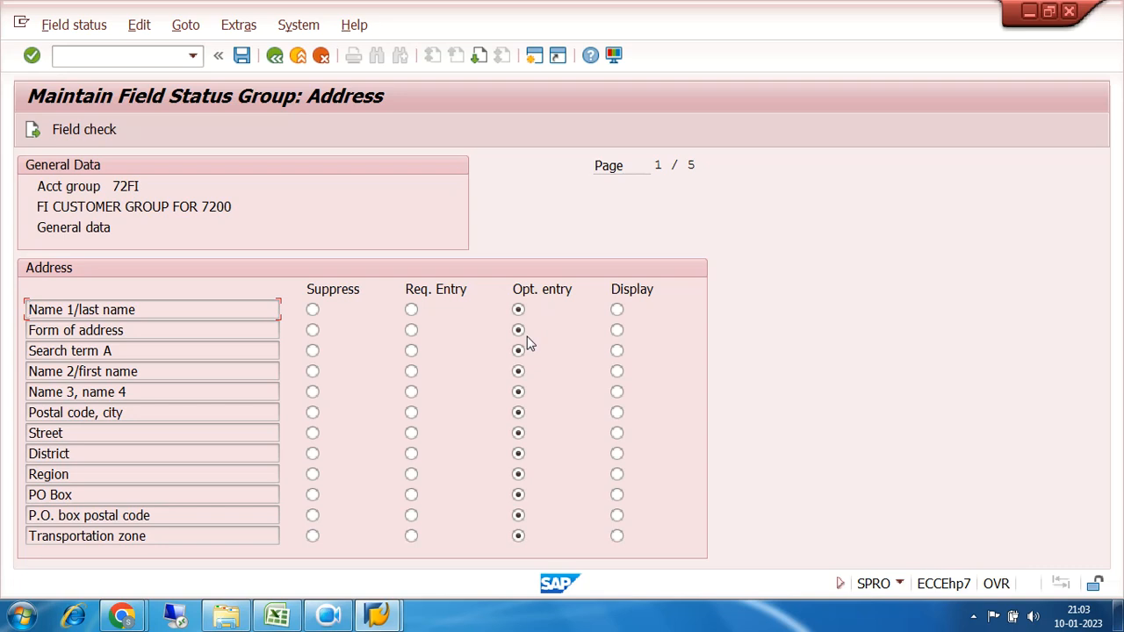
- Review the General data field status groups of account group 72FI from Address through Foreign trade, and return to the group overview
left_click(516, 309)
left_click(31, 130)
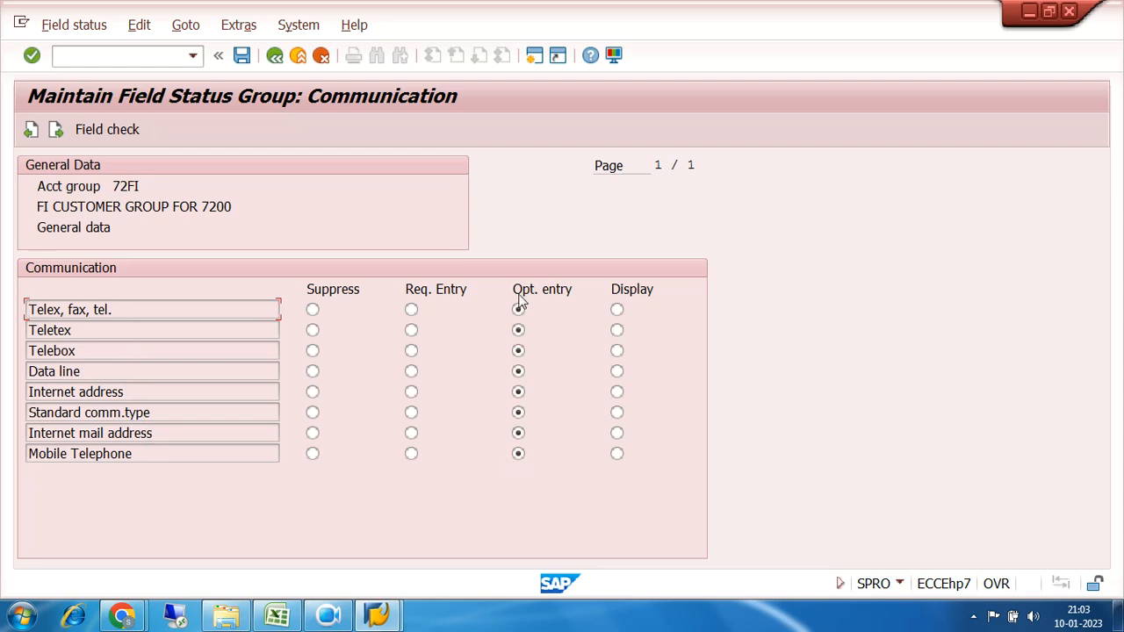
left_click(55, 131)
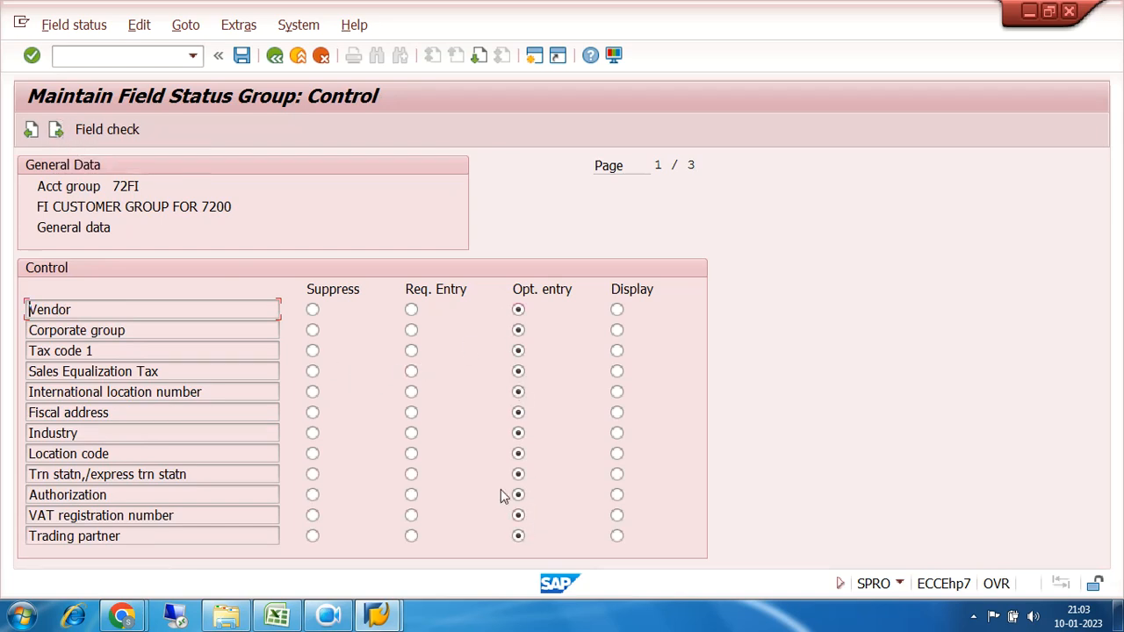
left_click(56, 130)
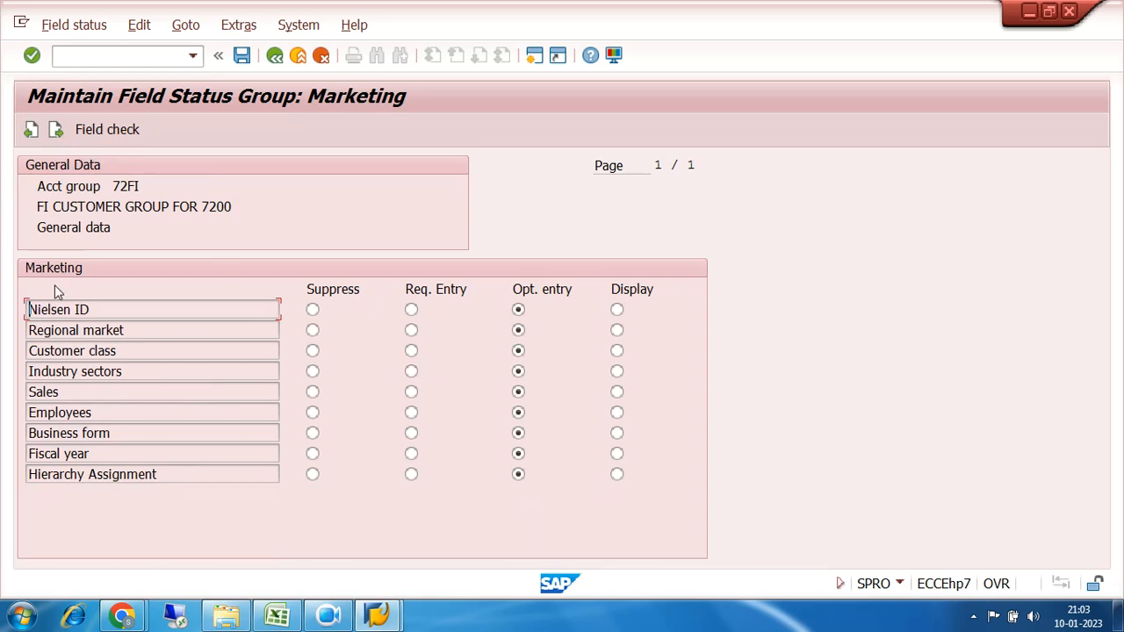
left_click(55, 130)
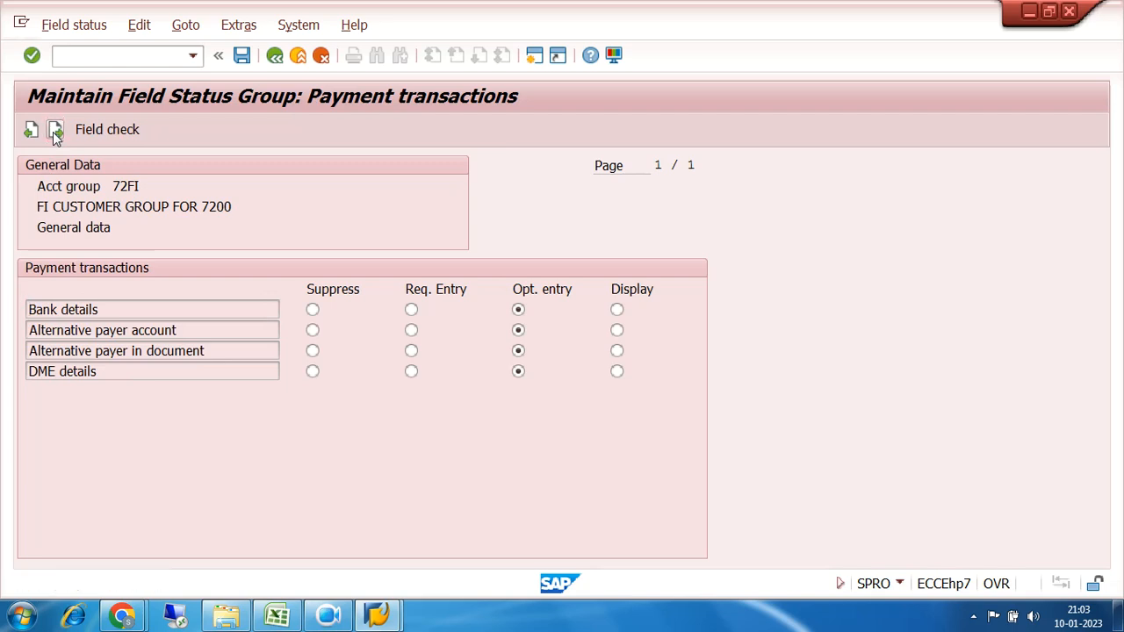
left_click(54, 131)
left_click(54, 131)
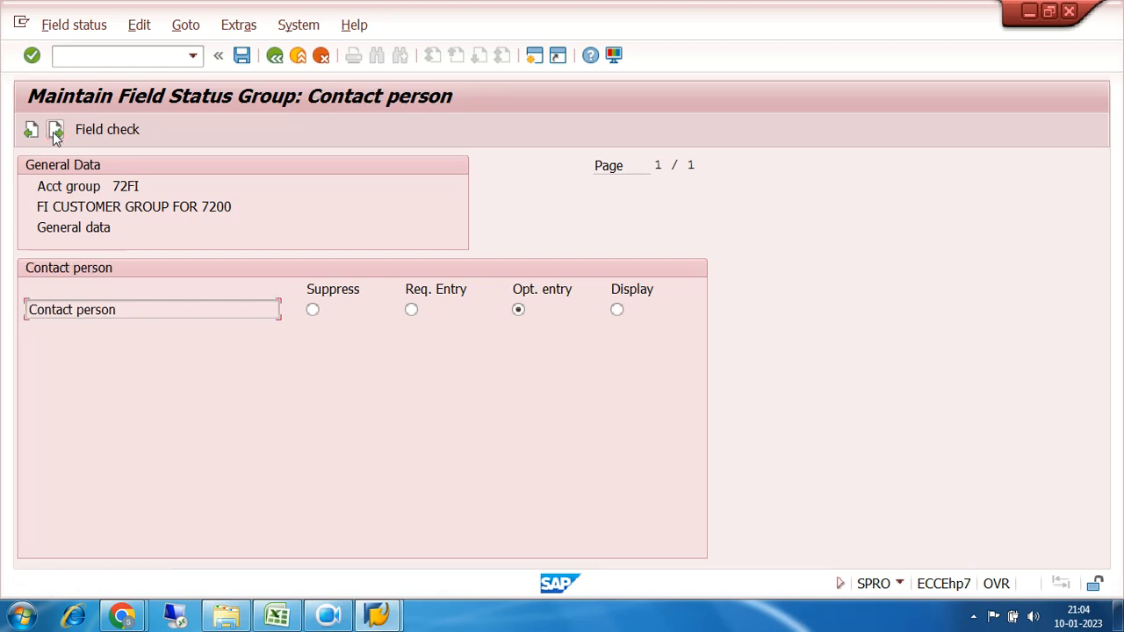
left_click(54, 131)
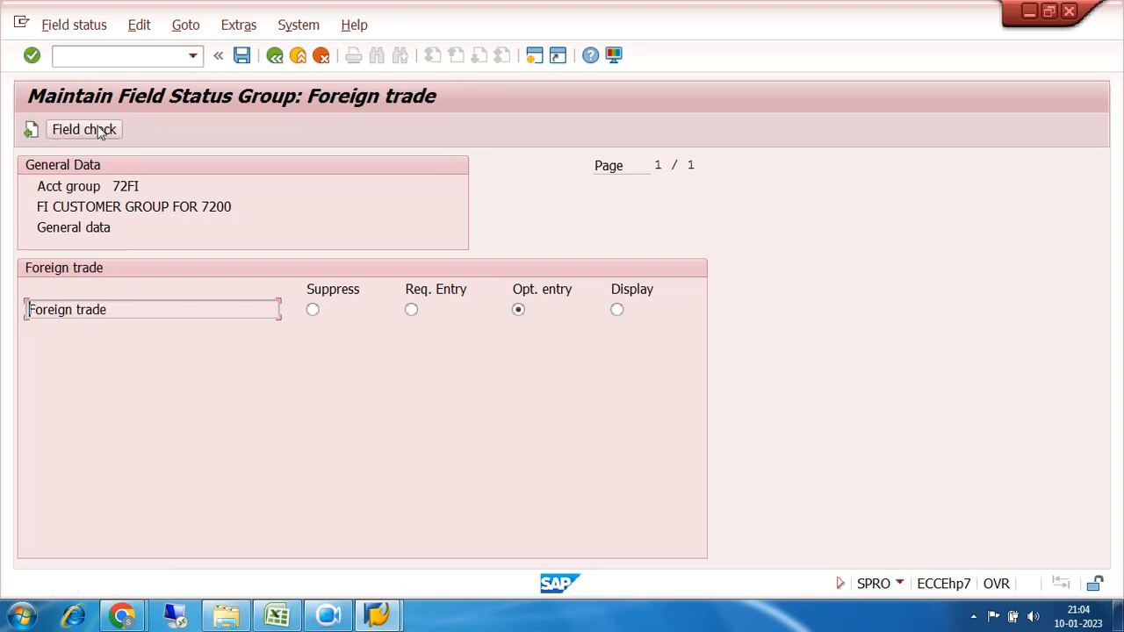
left_click(275, 55)
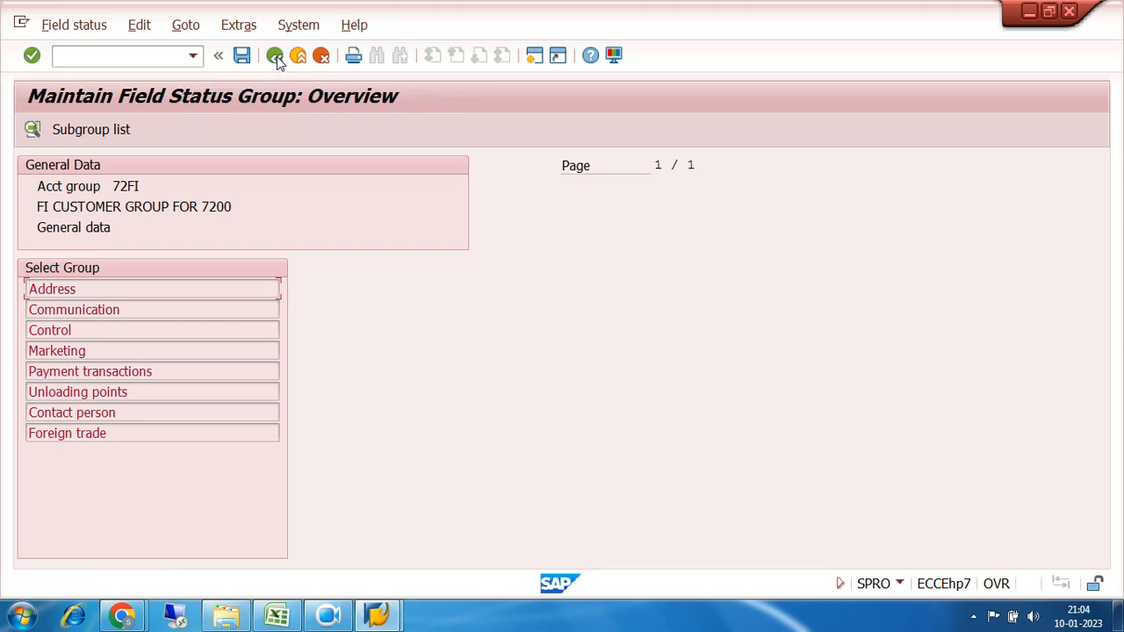
- Check the Control field status group and the groups up to Payment transactions, and return to the details of account group 72FI
double_click(66, 331)
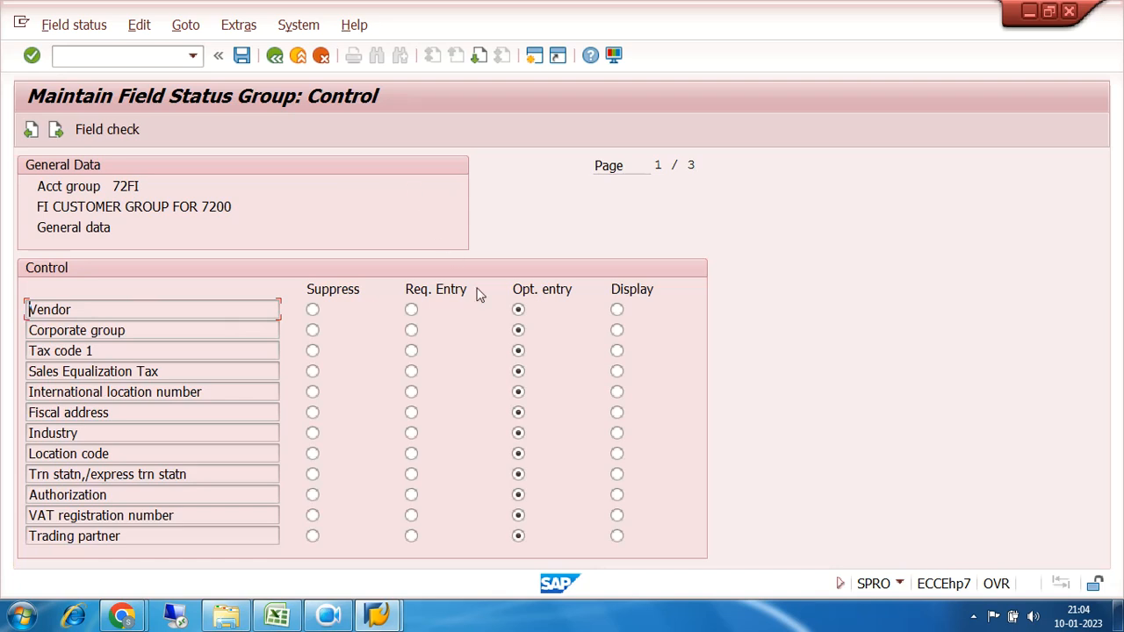
left_click(56, 130)
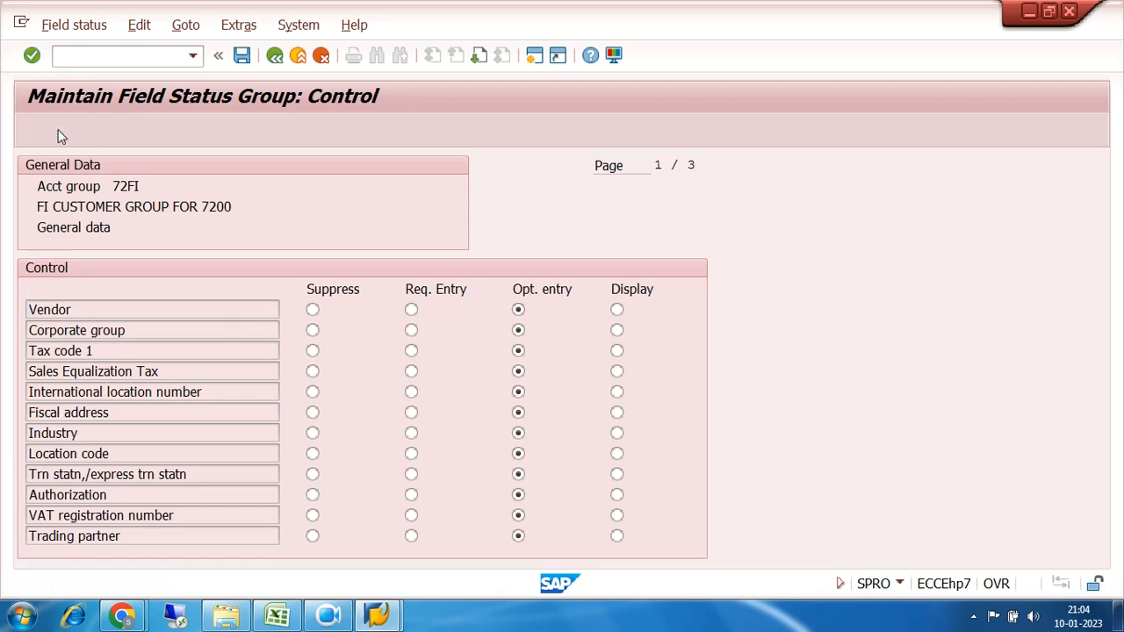
left_click(55, 129)
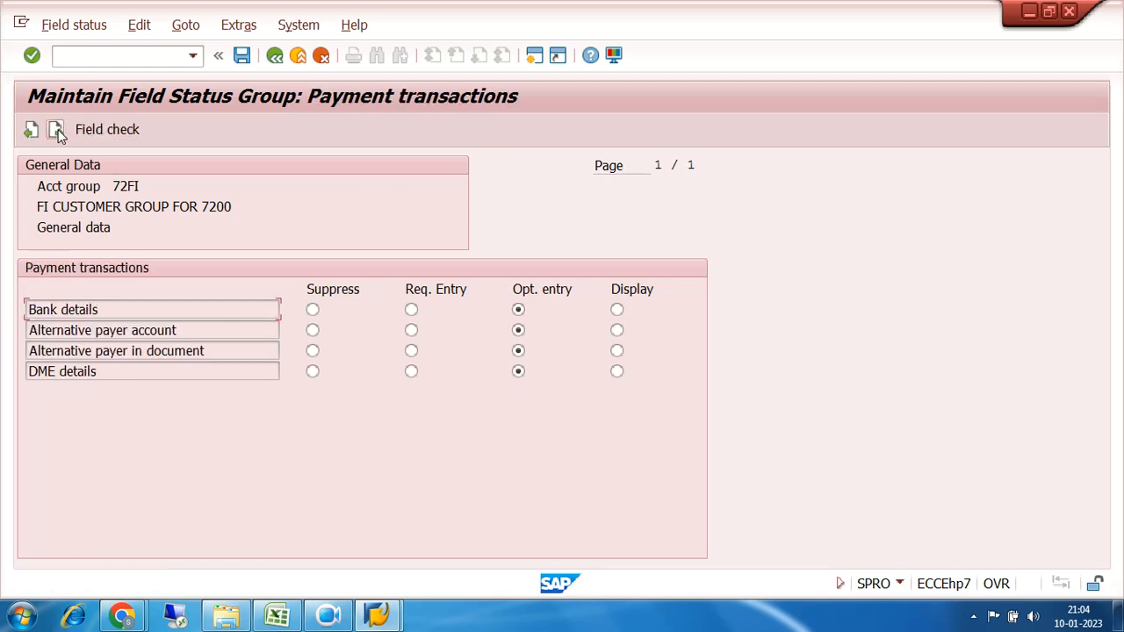
left_click(274, 56)
left_click(275, 57)
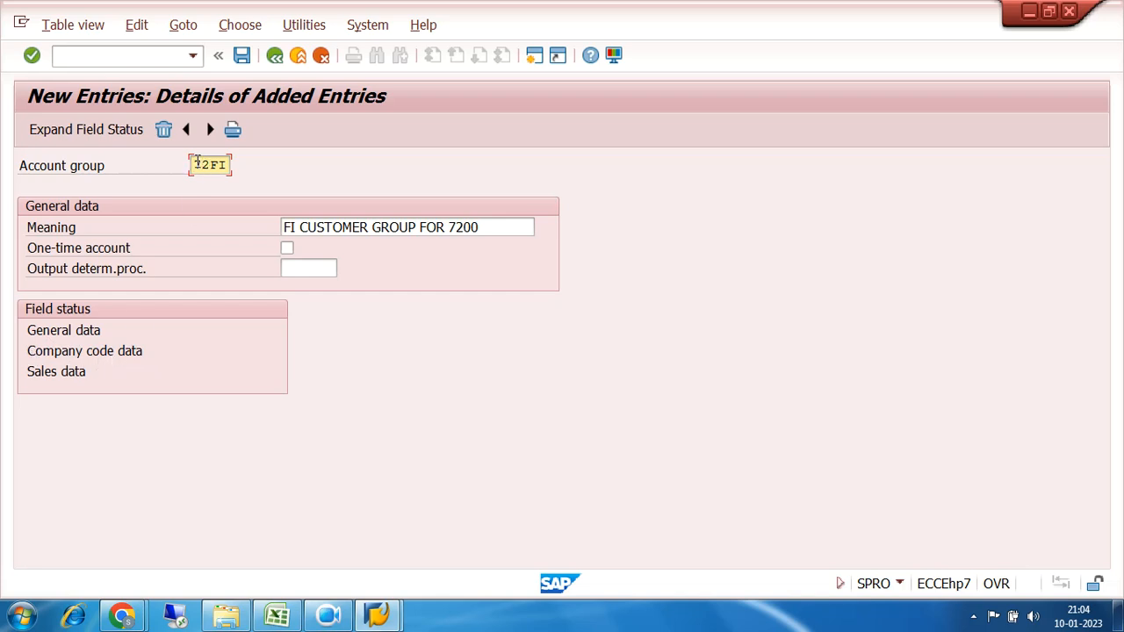
- In 72FI's company code data for Account management, make Reconciliation account a required entry and suppress Cash management group
left_click_drag(198, 164, 230, 164)
double_click(109, 351)
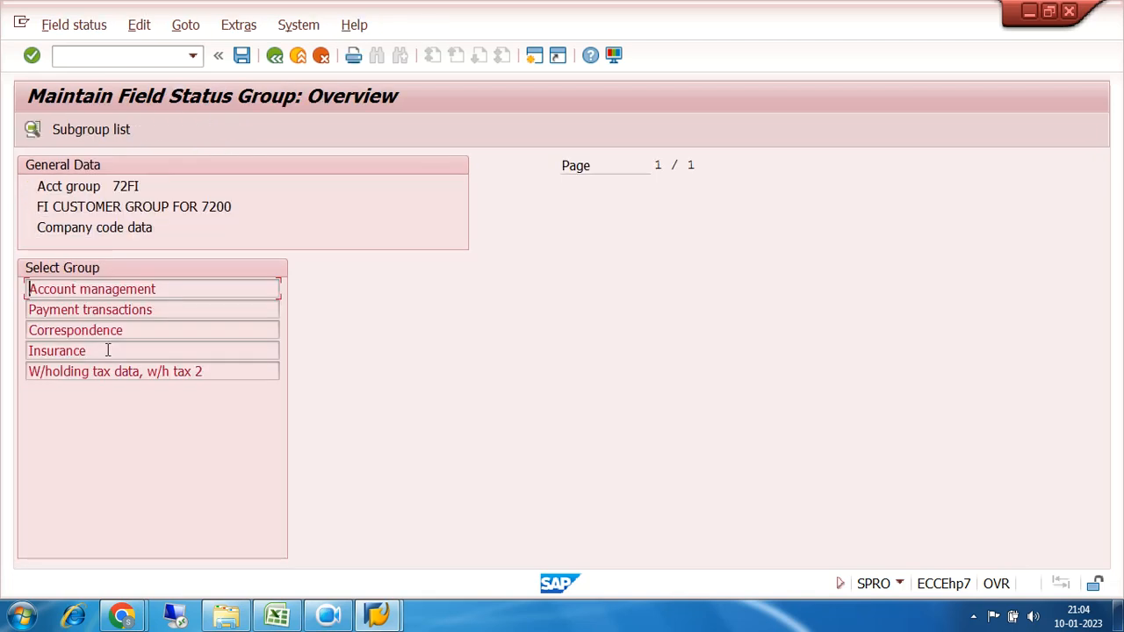
double_click(115, 289)
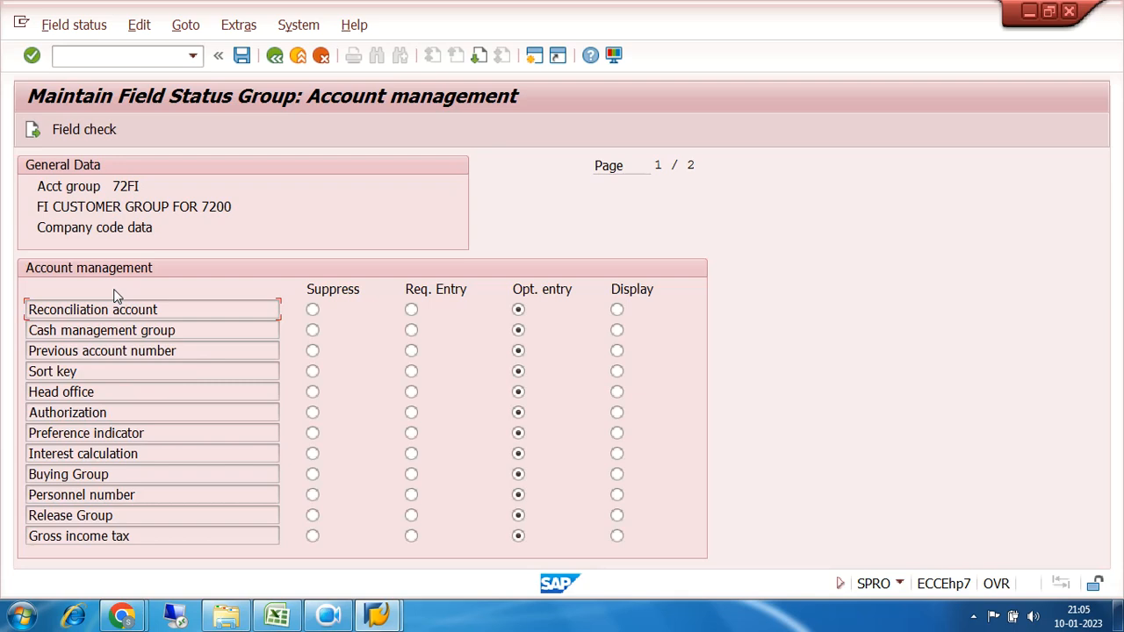
left_click(411, 309)
left_click(313, 332)
left_click_drag(28, 310, 171, 312)
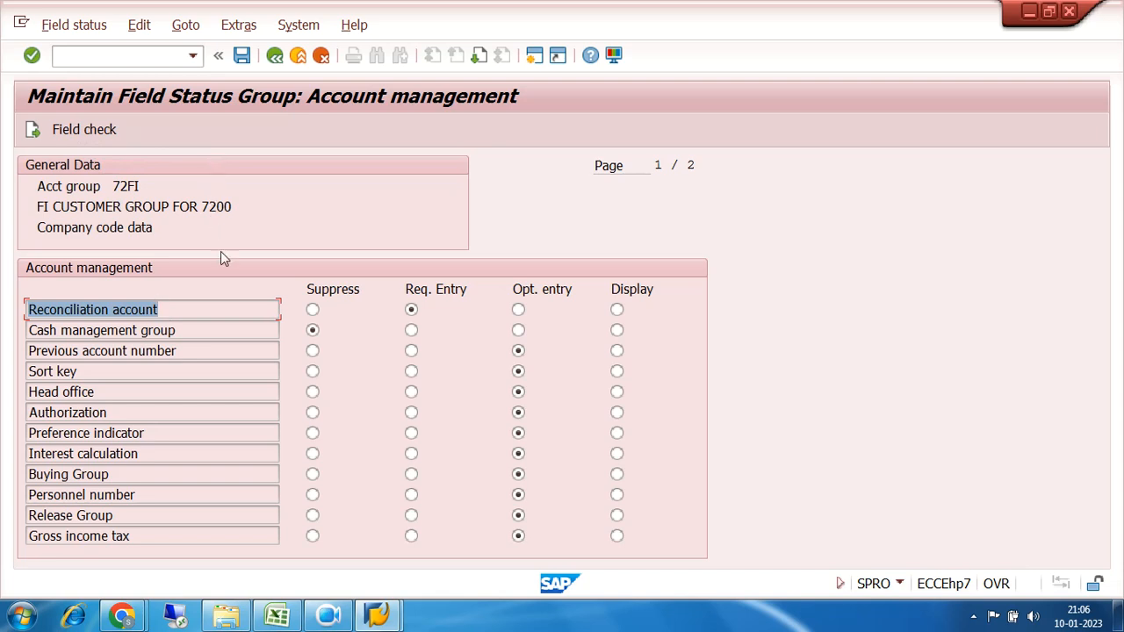
left_click(330, 618)
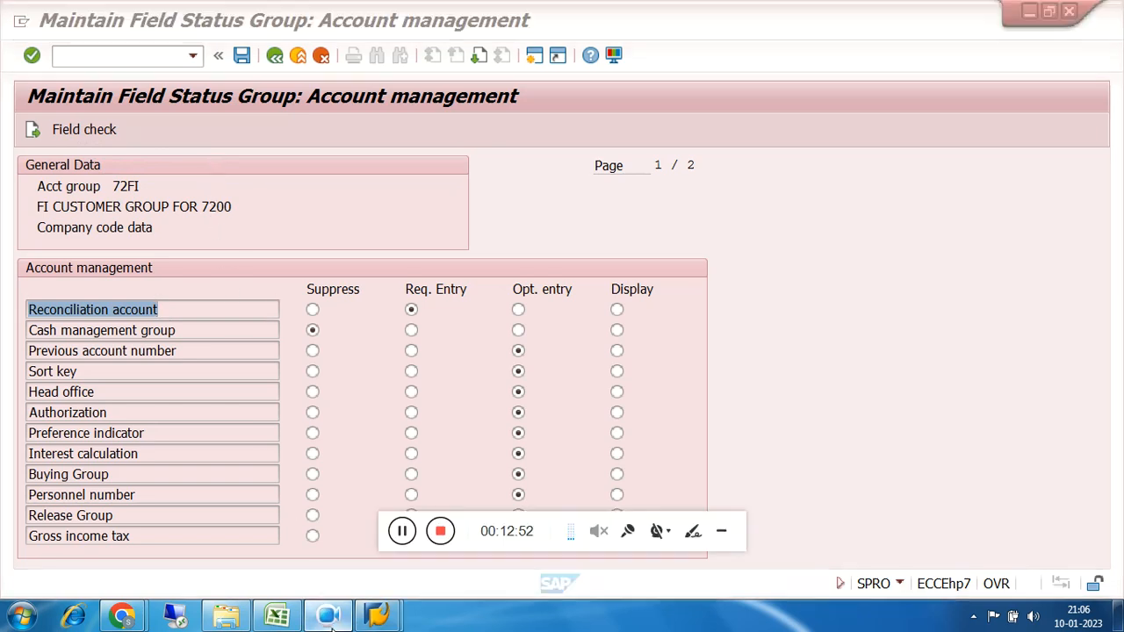
left_click(723, 534)
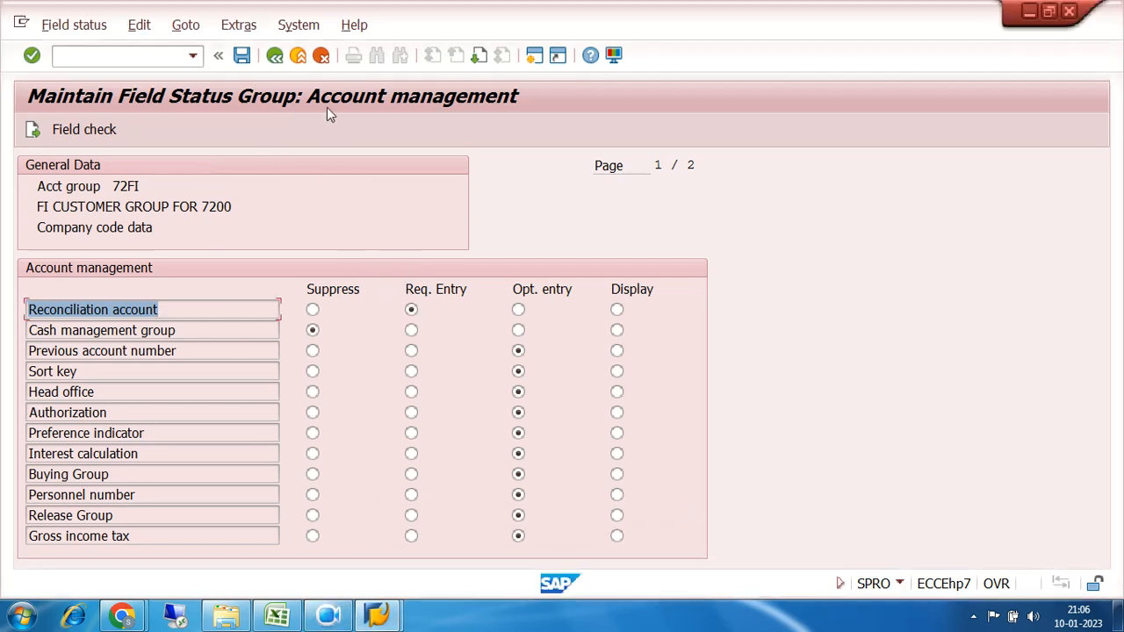
- Save account group 72FI, and view its Sales data field status groups before returning to the entry details
left_click(243, 56)
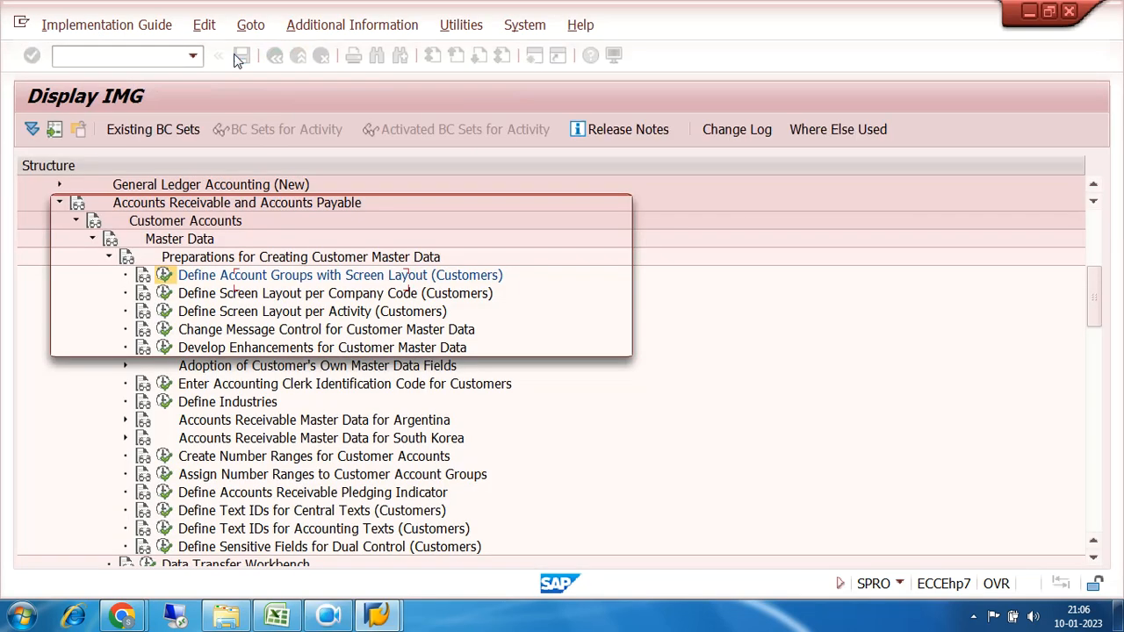
left_click(368, 339)
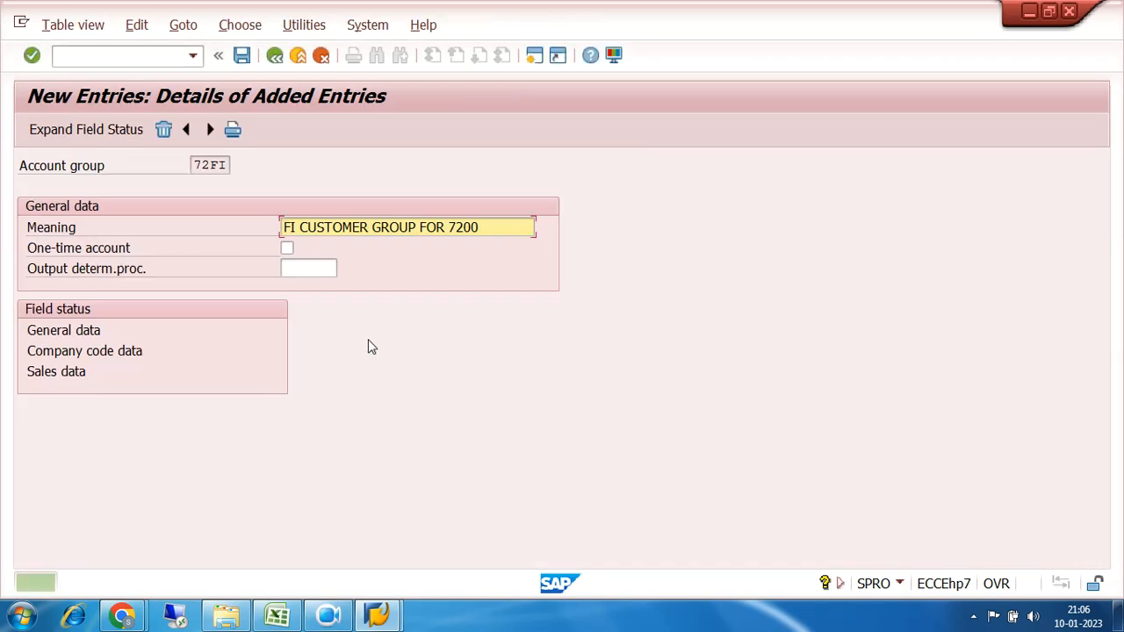
double_click(68, 372)
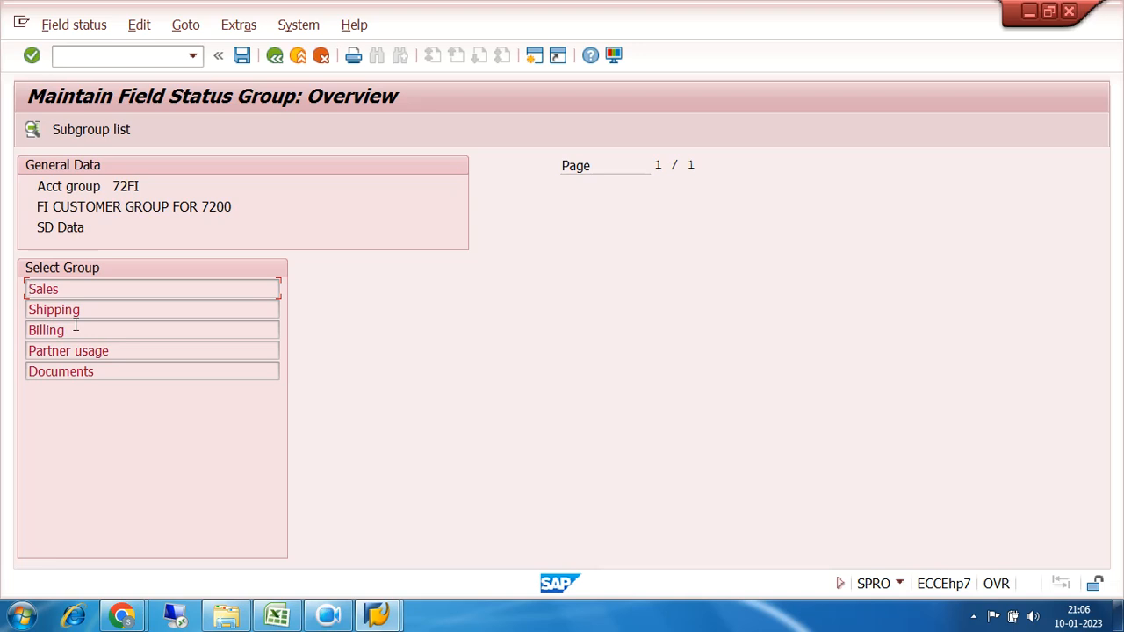
left_click(274, 55)
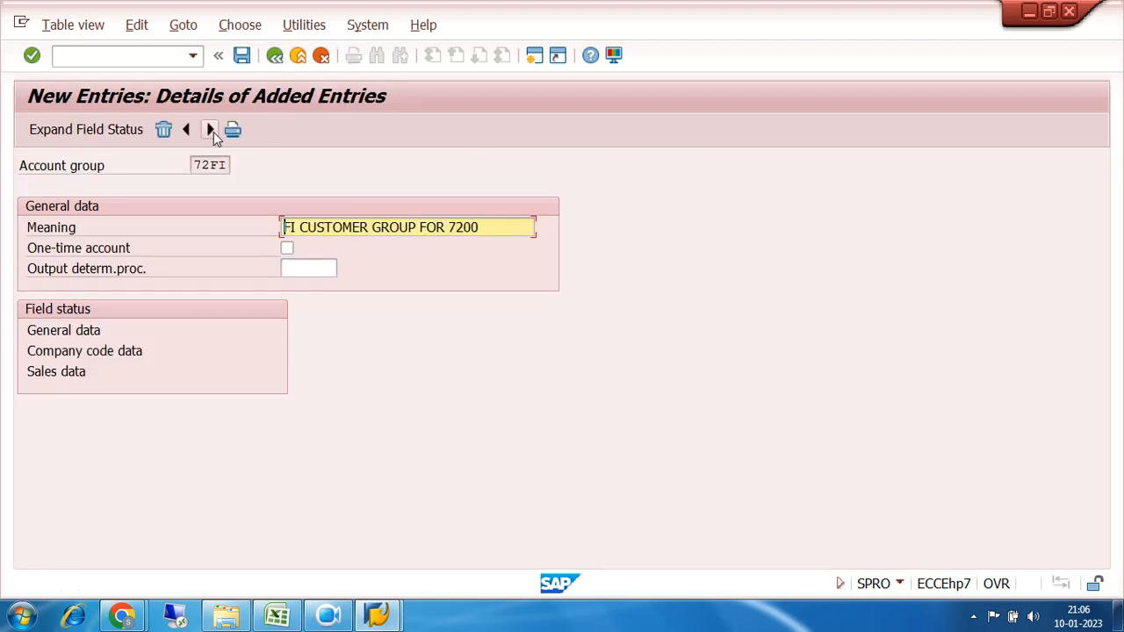
- Start another new customer account group 72SD with the meaning "SD CUSTOMER GROUP FOR 7200"
left_click(210, 130)
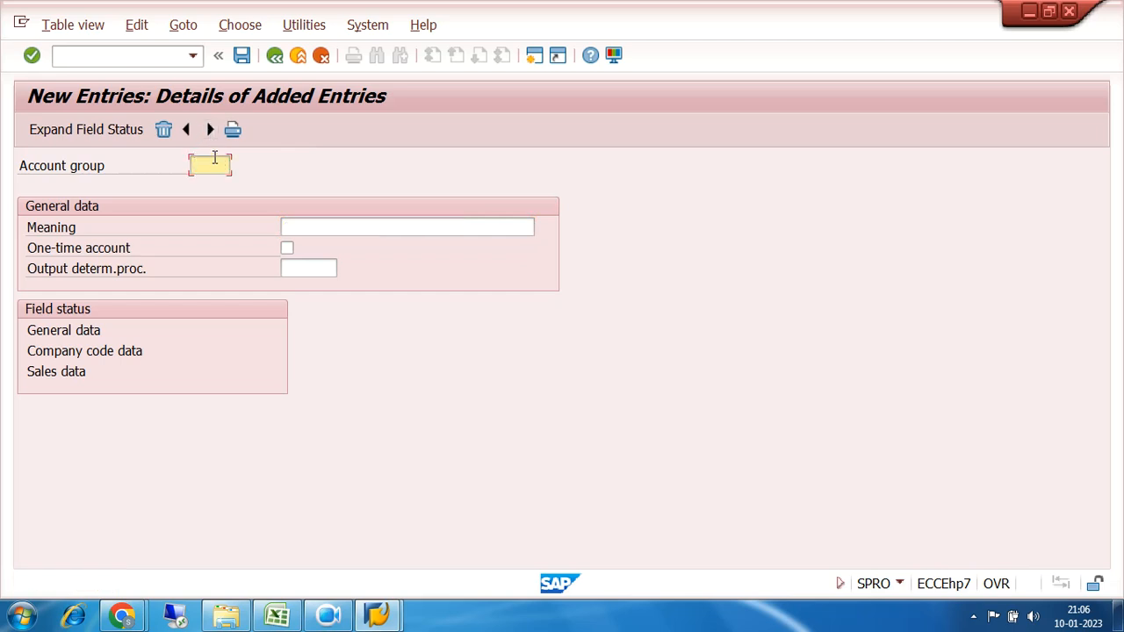
type("72")
left_click(283, 227)
type("SD C")
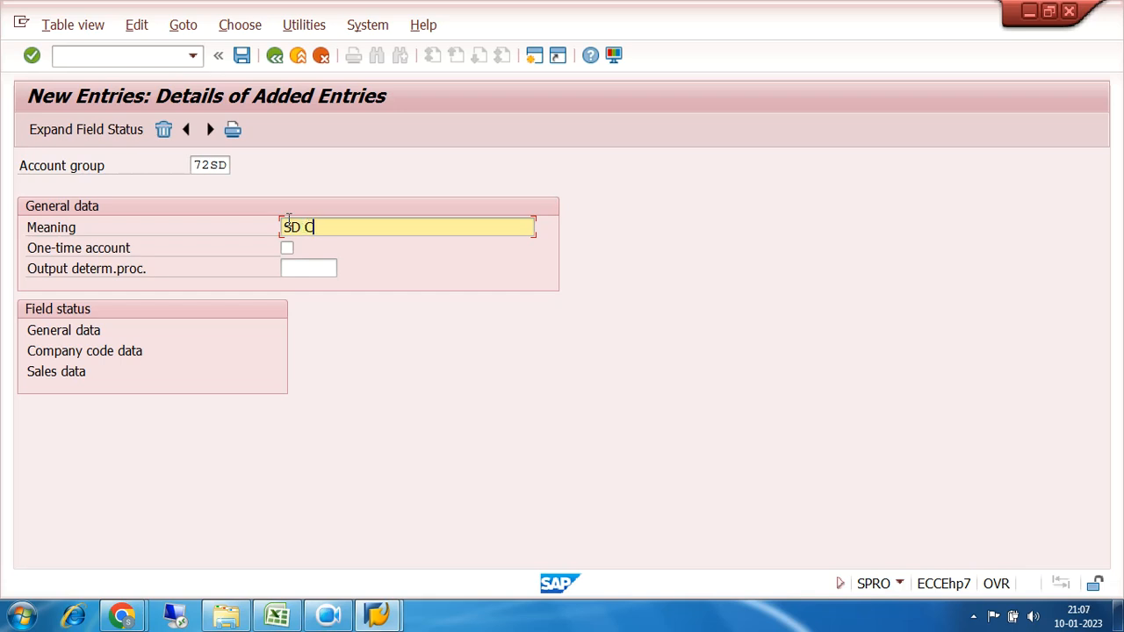
type("USTOMER GRO")
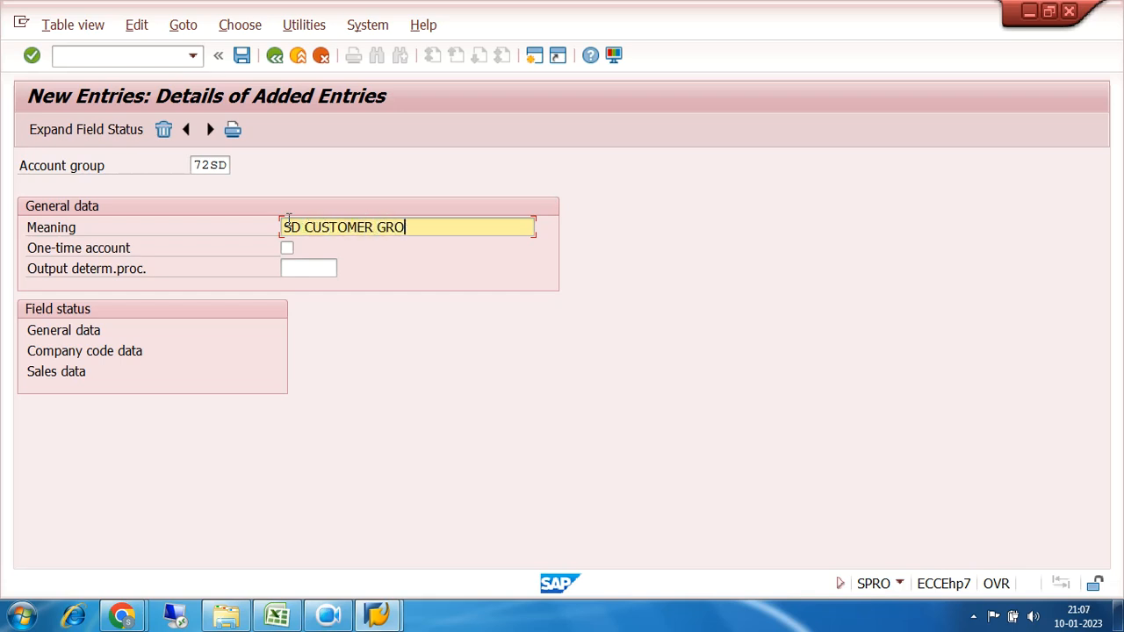
type("UP FOR 7200")
- In 72SD's company code data for Account management, require Reconciliation account, suppress Cash management group, and save the account group
double_click(95, 351)
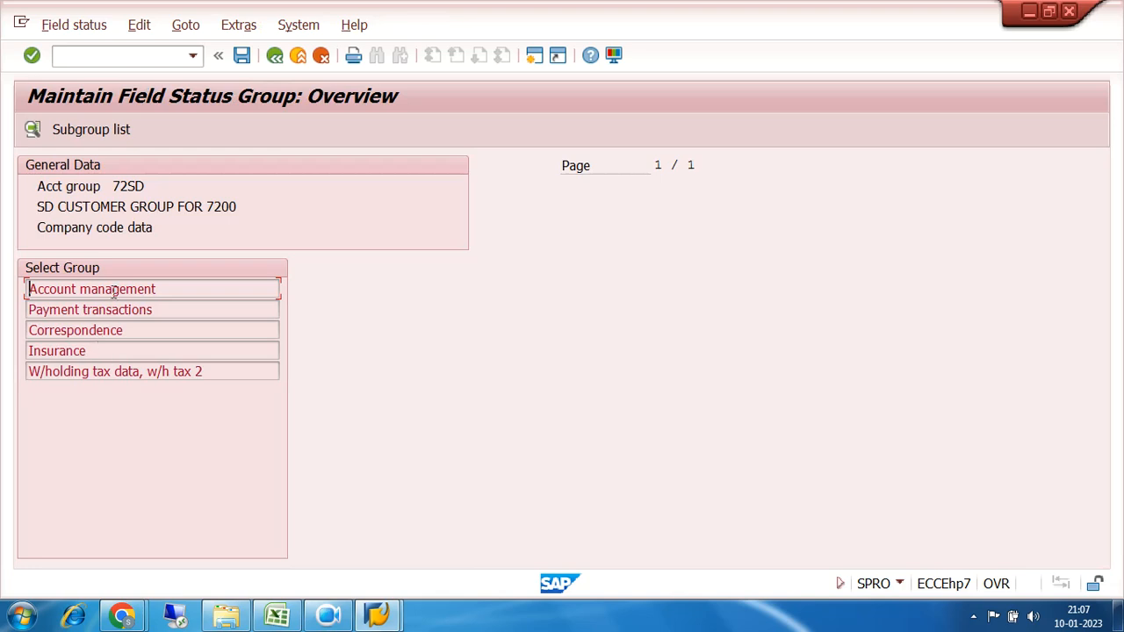
double_click(114, 291)
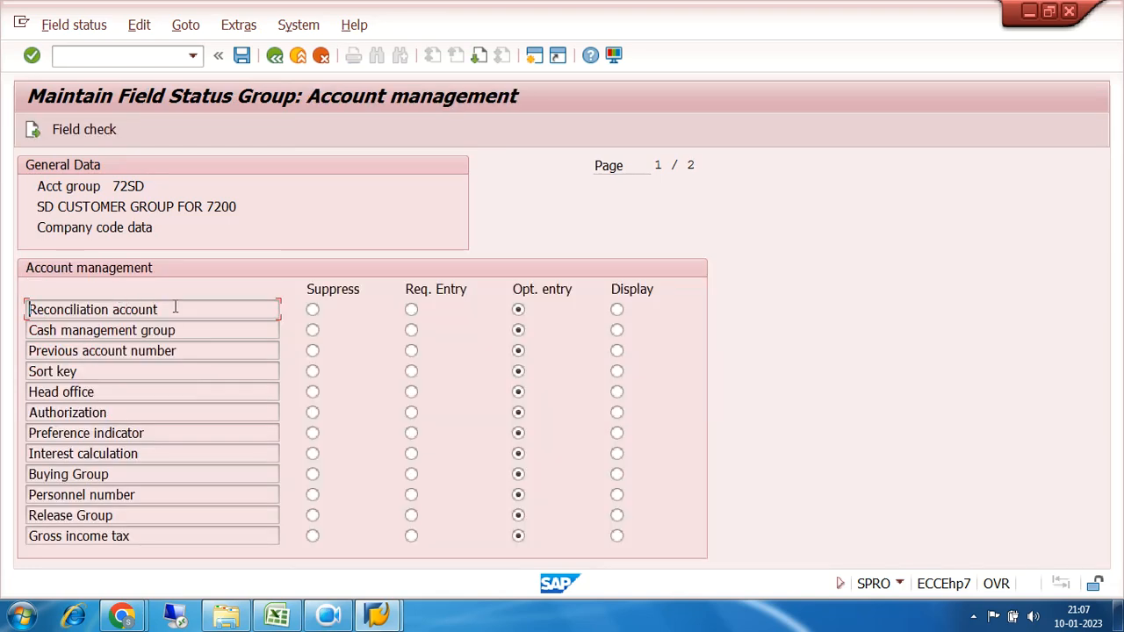
left_click(411, 310)
left_click(313, 331)
left_click(243, 56)
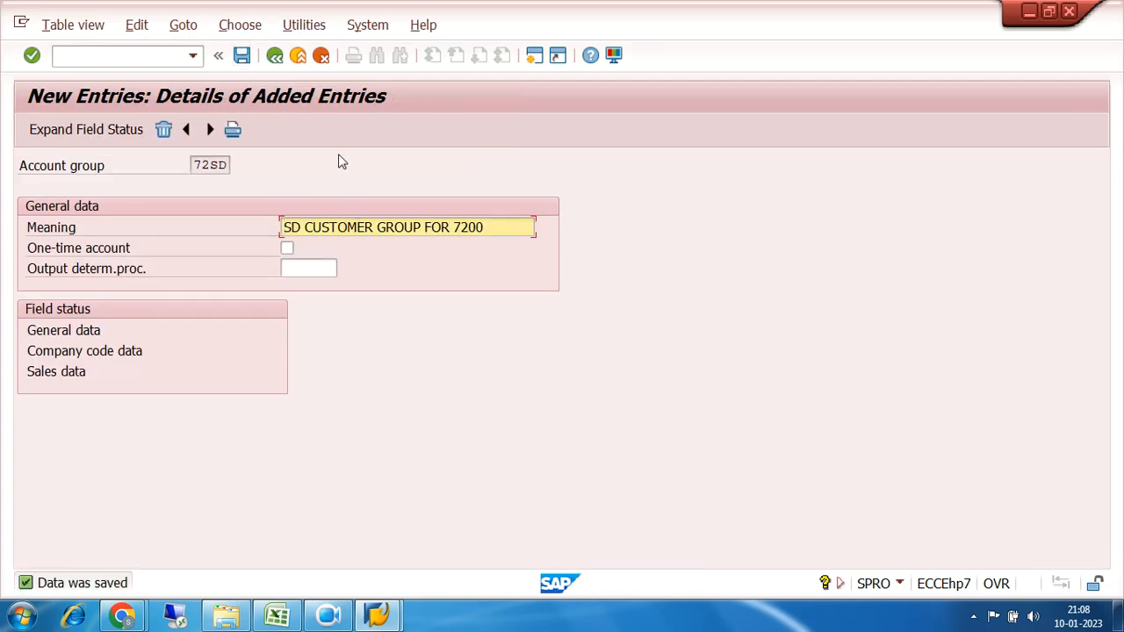
- Return to the implementation guide and open the Create Number Ranges for Customer Accounts activity
left_click(275, 56)
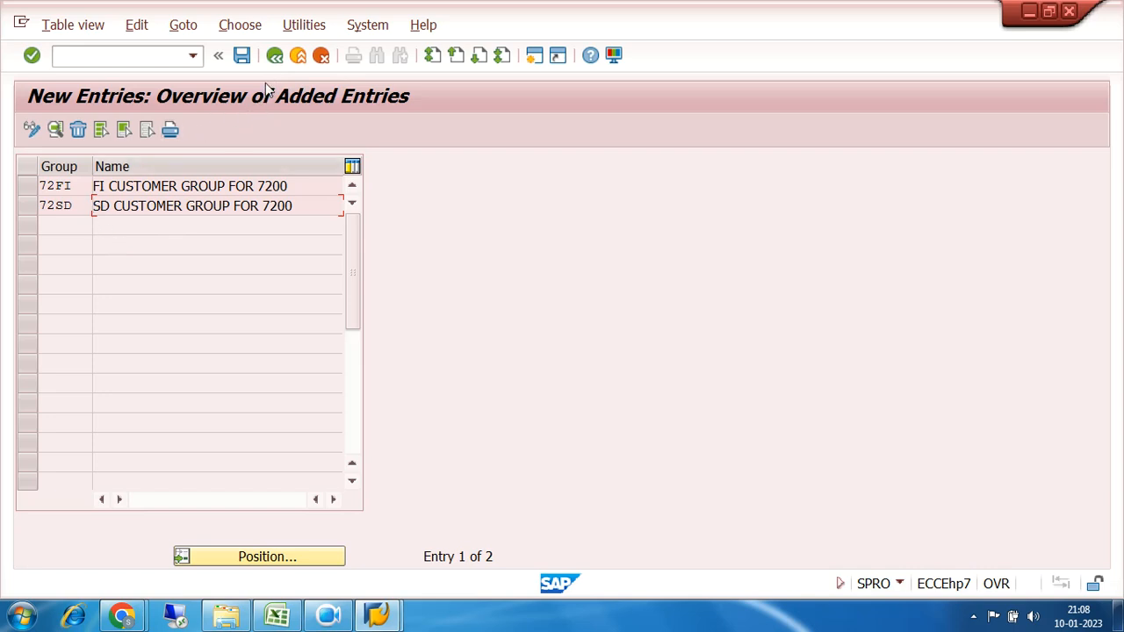
left_click(275, 57)
left_click(275, 57)
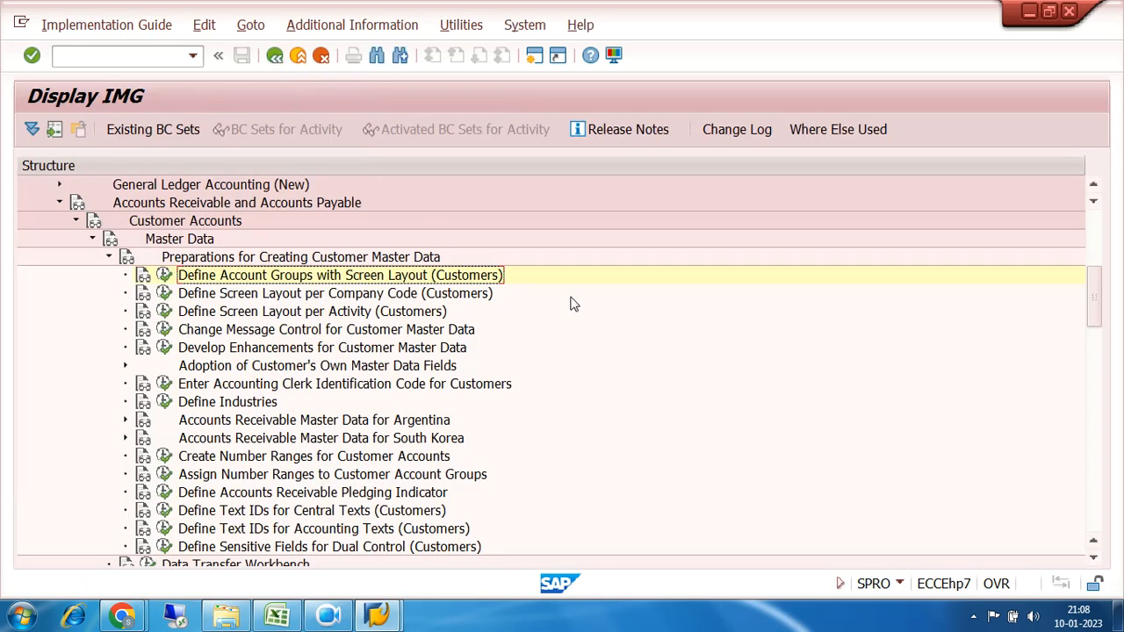
scroll(568, 292, "down", 2)
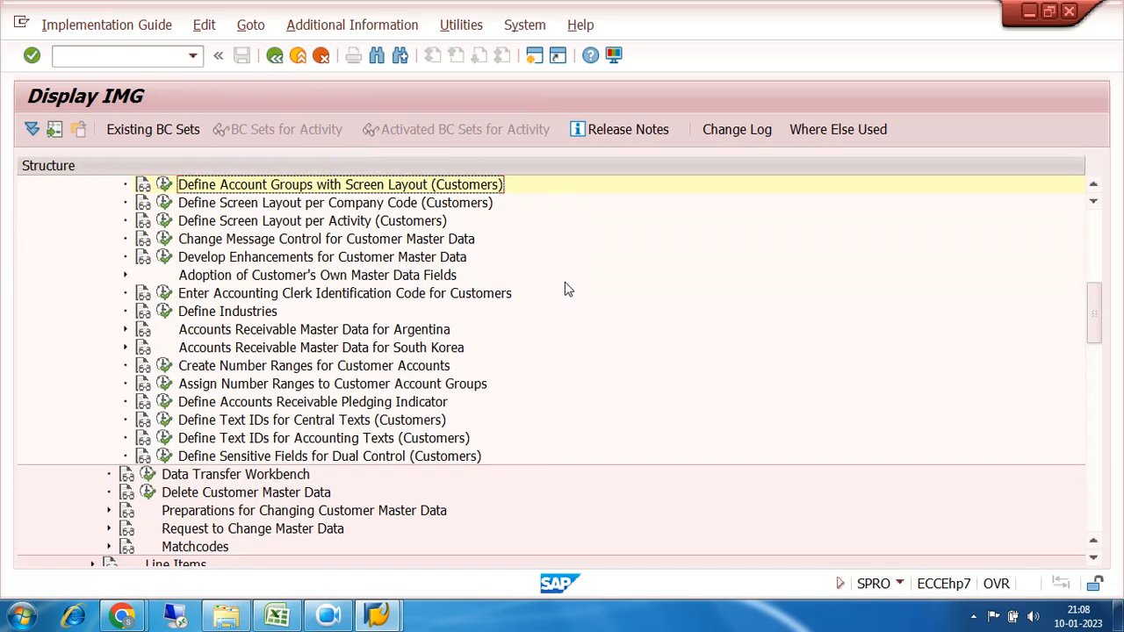
left_click(162, 367)
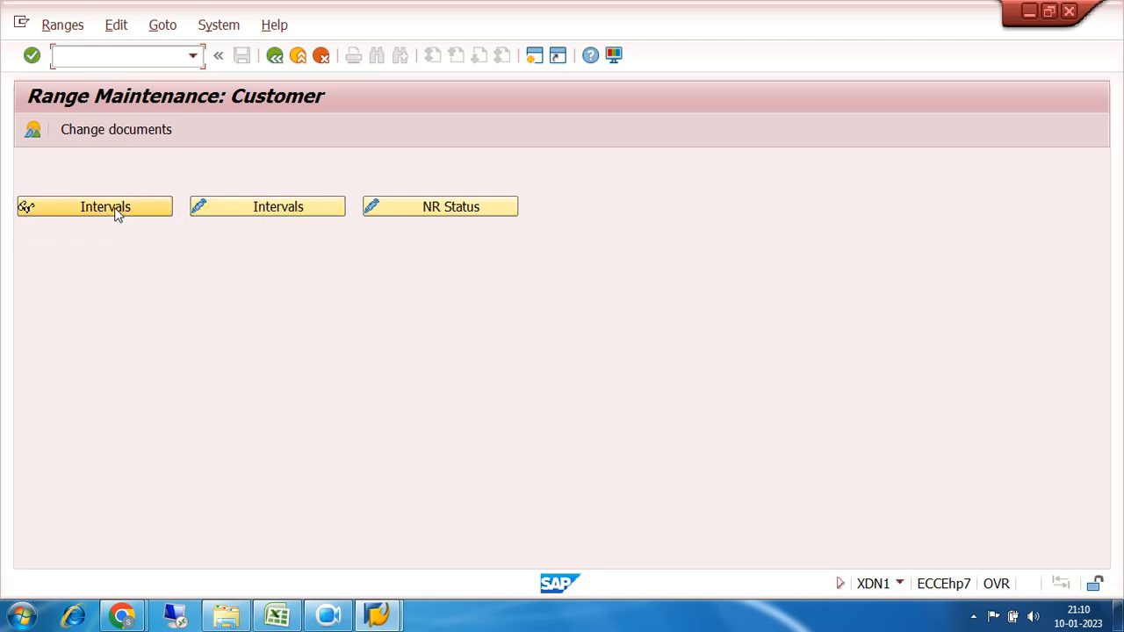
- Open the customer number range intervals for maintenance and insert a blank interval row
left_click(231, 208)
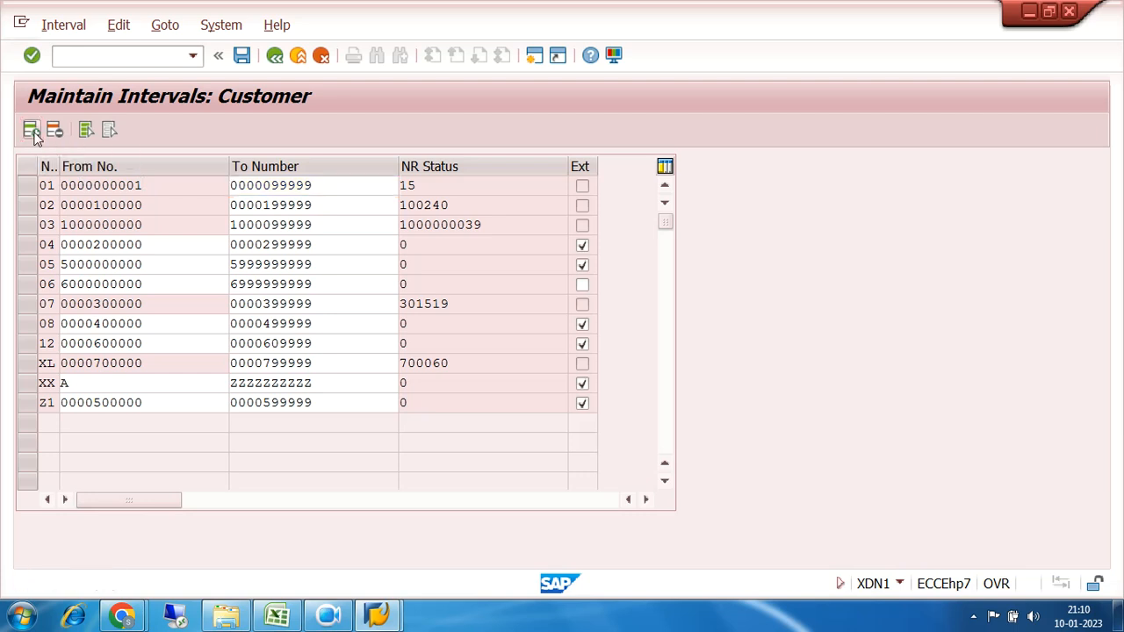
left_click(31, 132)
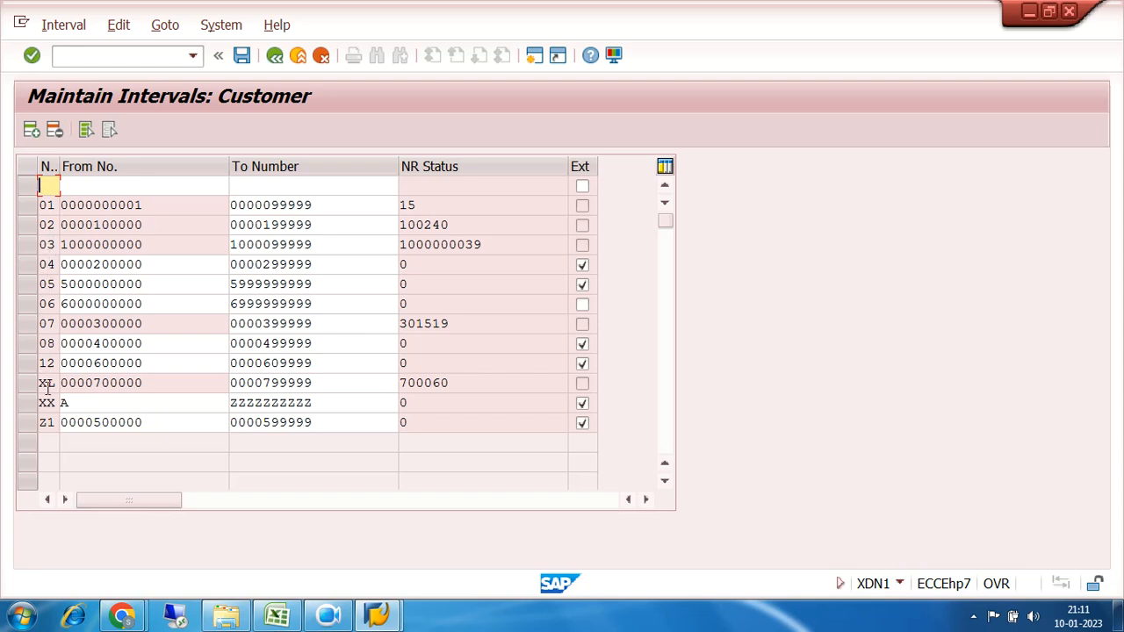
left_click(97, 182)
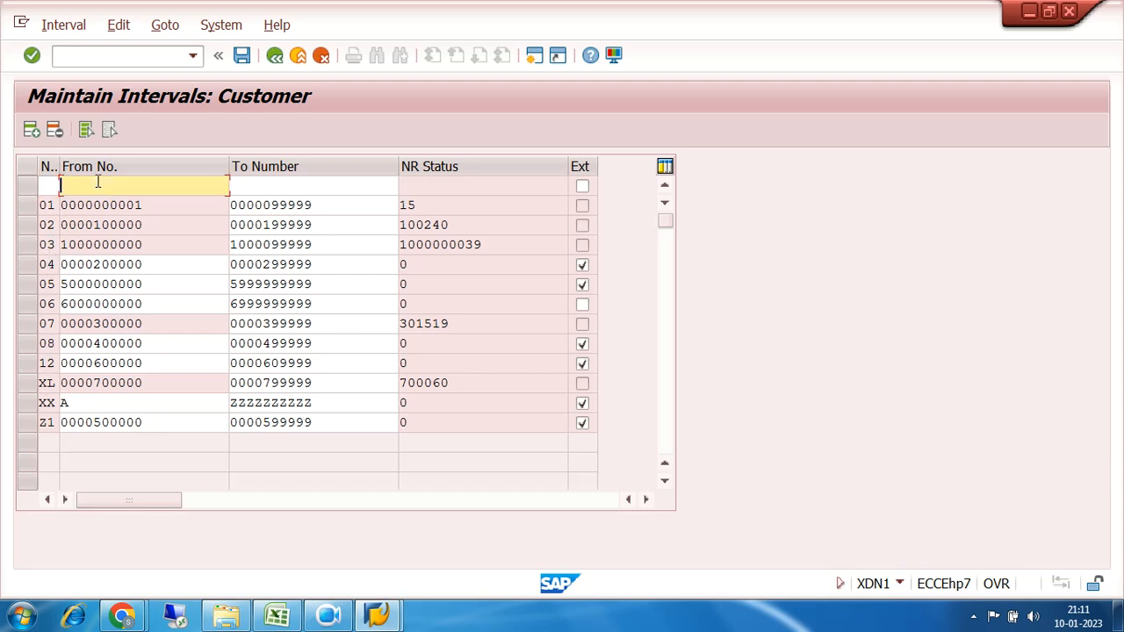
left_click(274, 182)
left_click(154, 183)
left_click(49, 186)
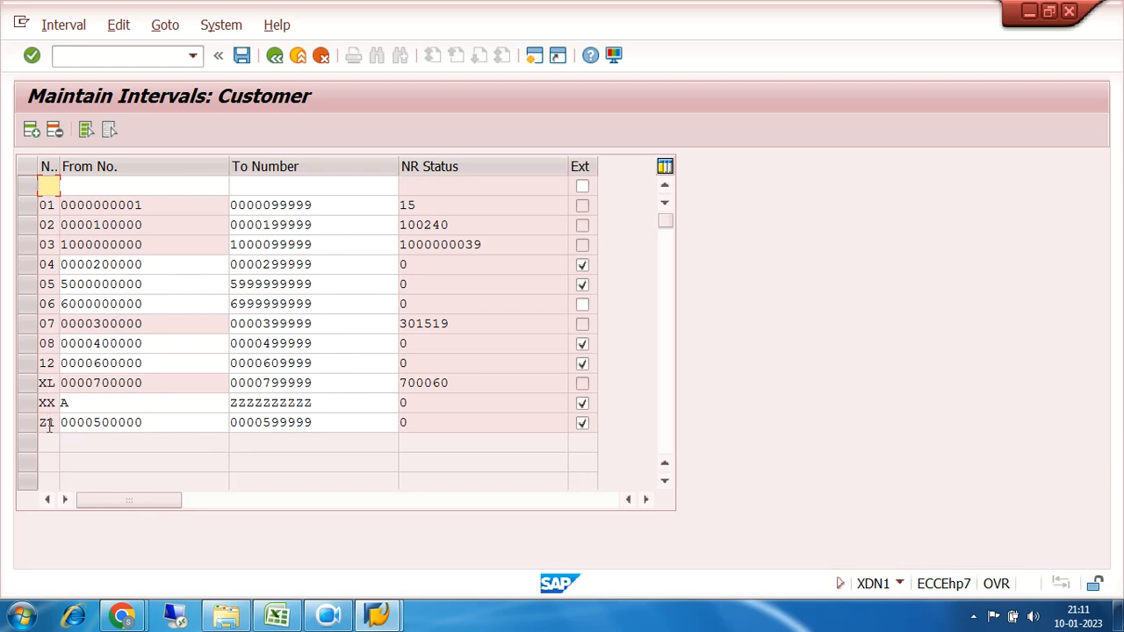
left_click(86, 186)
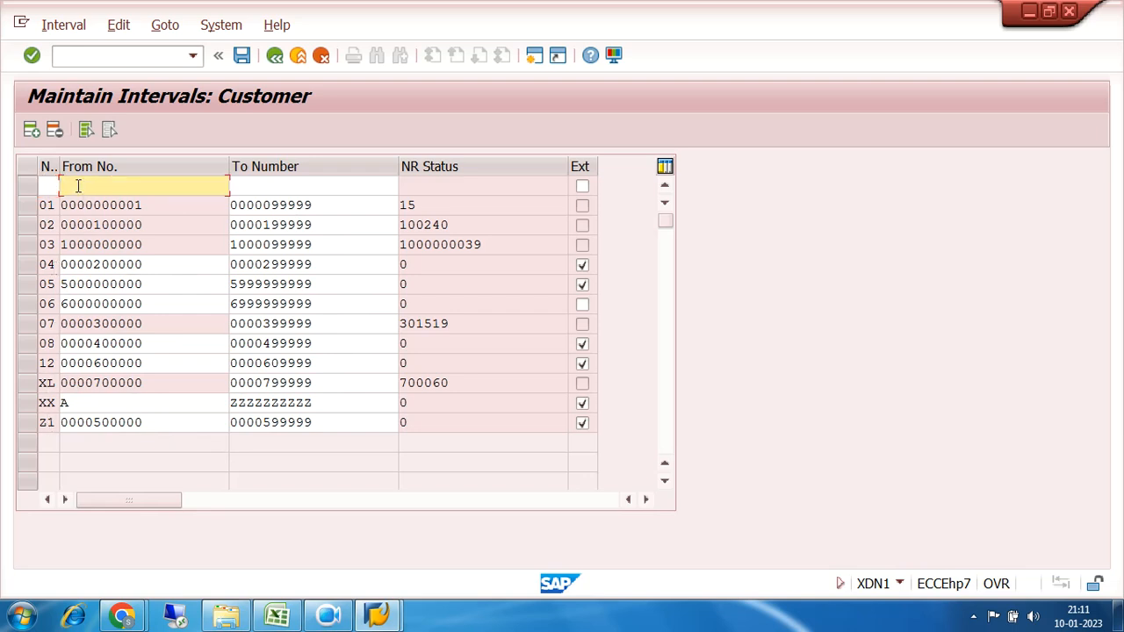
- Examine the existing customer number range intervals 01 and 02, including their number limits and external assignment setting
left_click(136, 204)
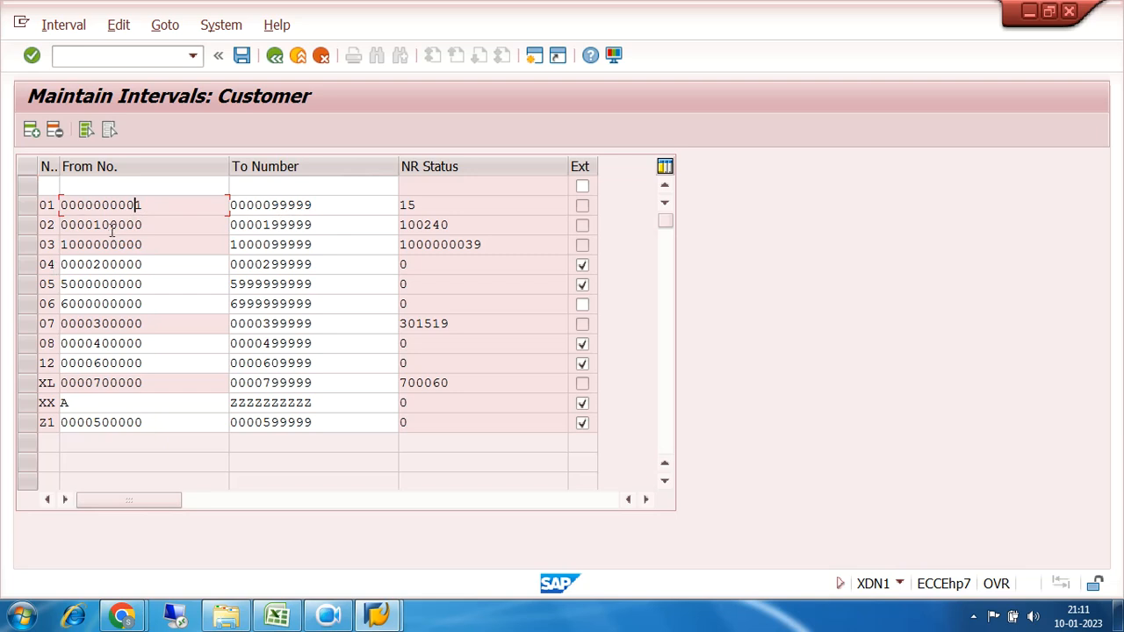
left_click(77, 245)
left_click_drag(31, 210, 26, 230)
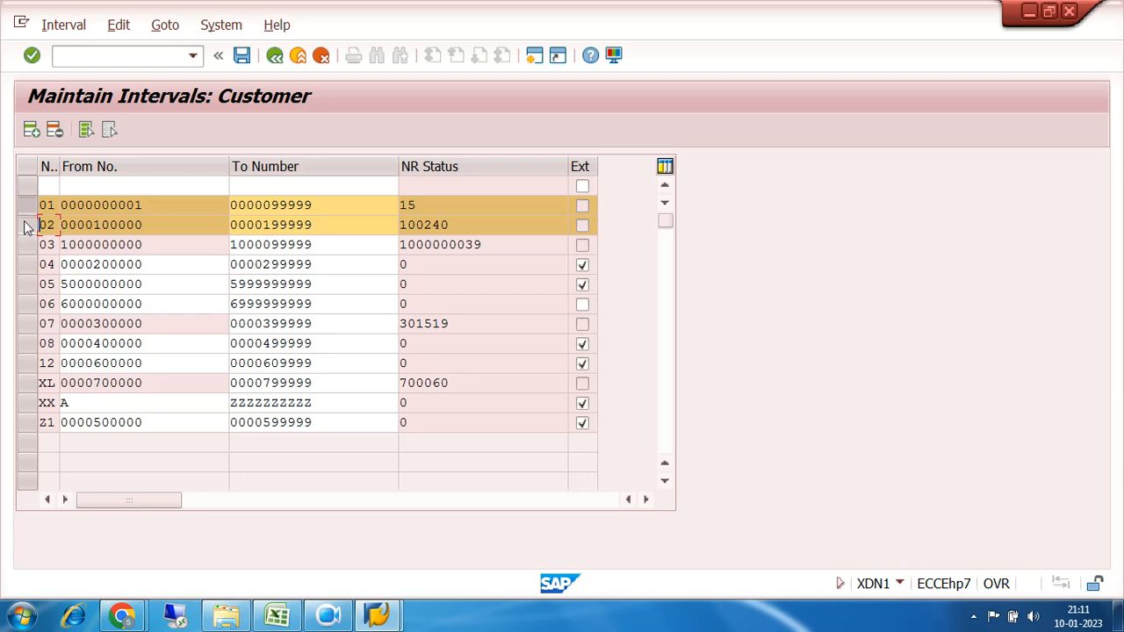
left_click(26, 228)
left_click(26, 206)
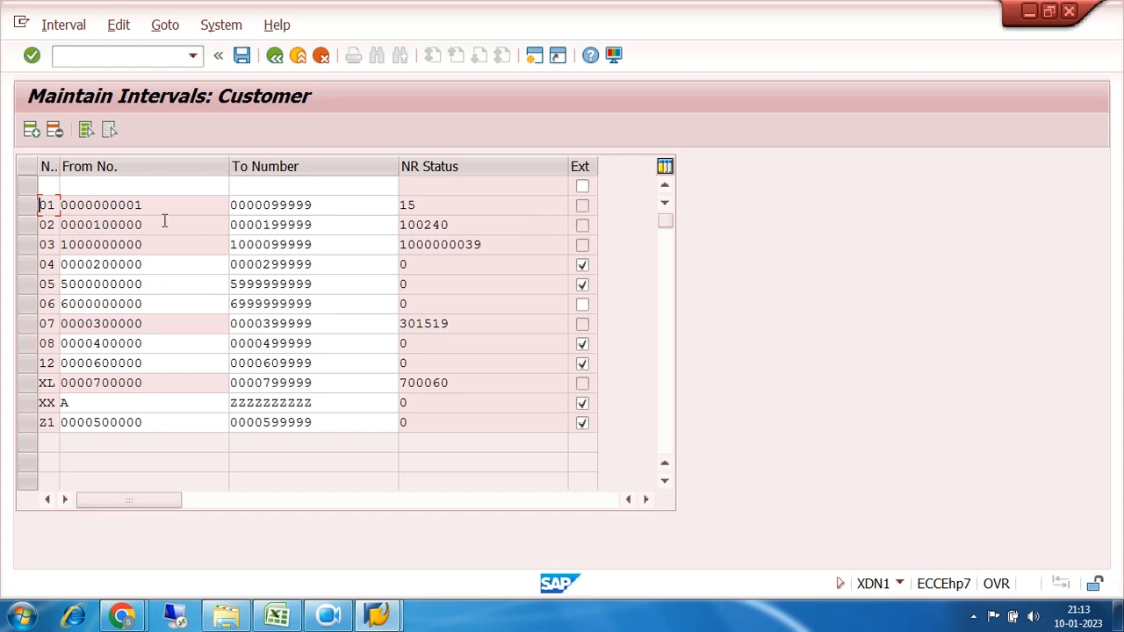
left_click(31, 206)
left_click(31, 226, "shift")
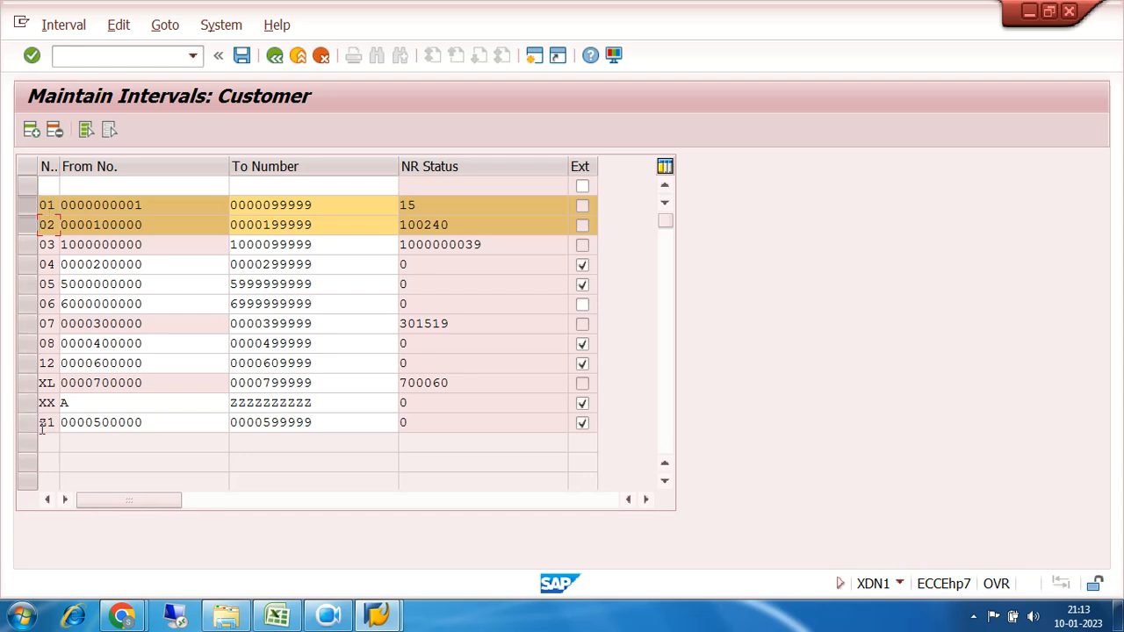
left_click(109, 205)
left_click(28, 223)
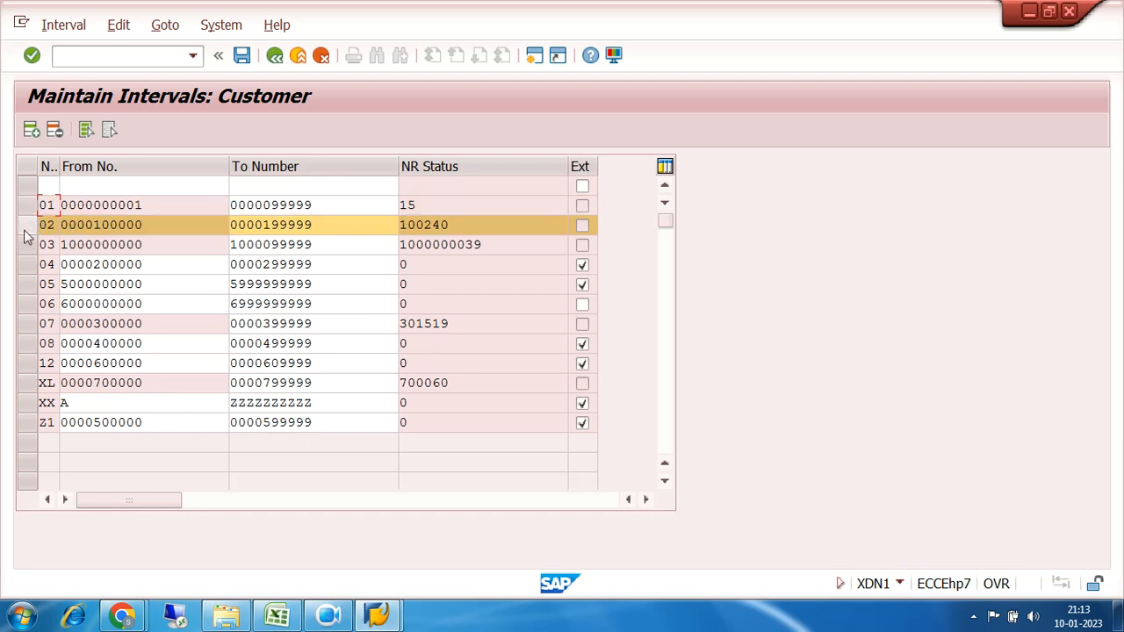
left_click(28, 225)
- Return to the implementation guide and open the Assign Number Ranges to Customer Account Groups activity
left_click(274, 56)
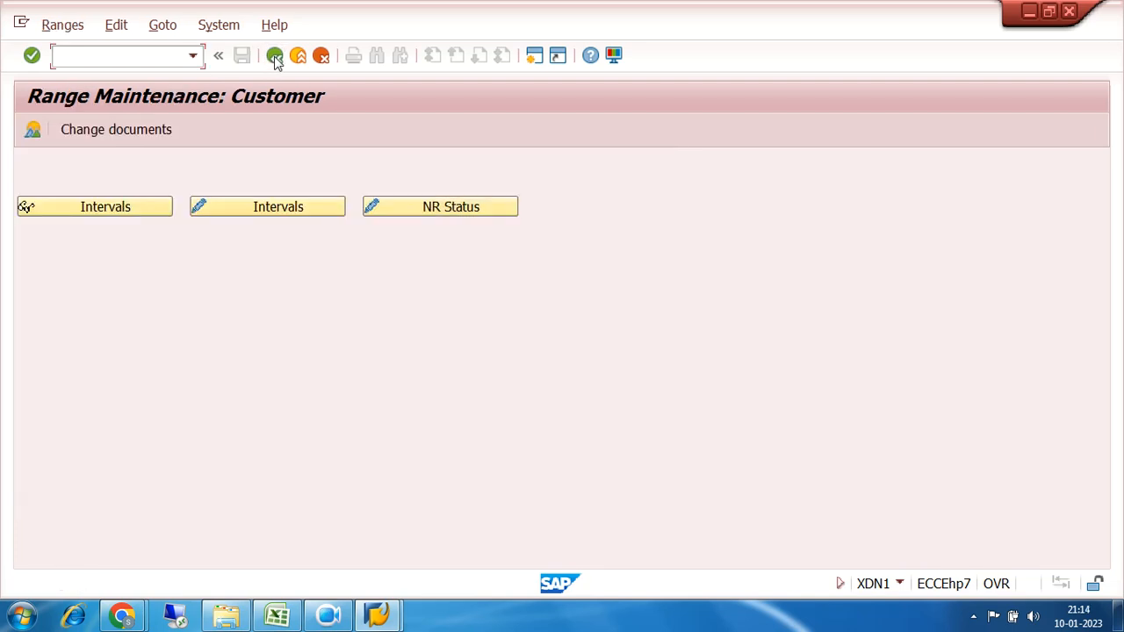
left_click(275, 56)
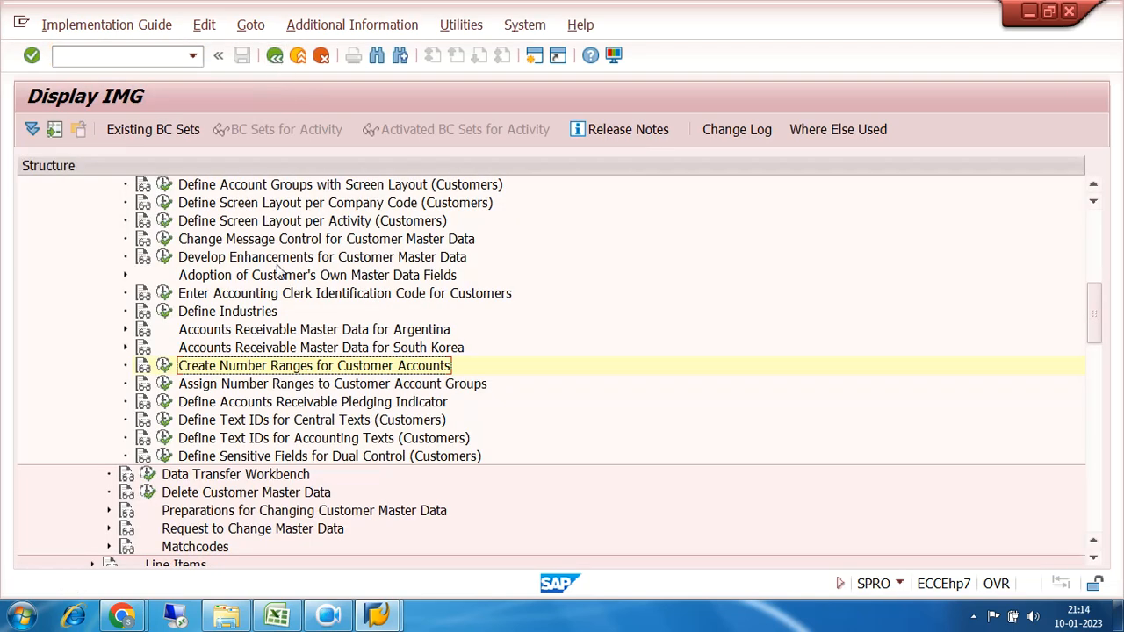
left_click(164, 386)
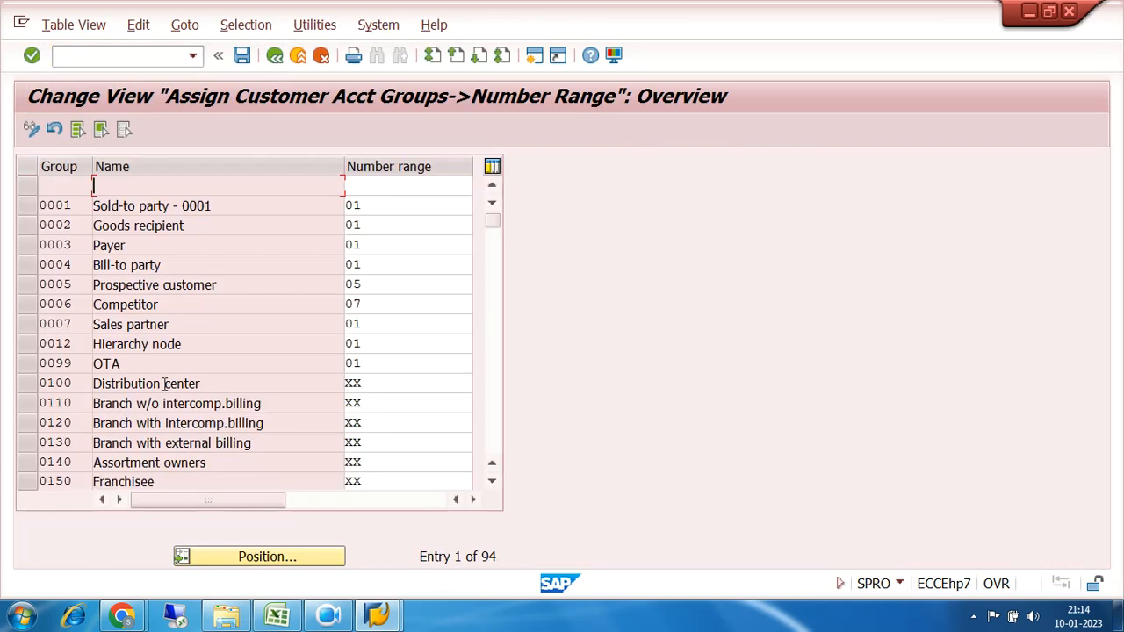
- Position the assignment list at account group 72FI and locate the entries for 72FI and 72SD
left_click(268, 565)
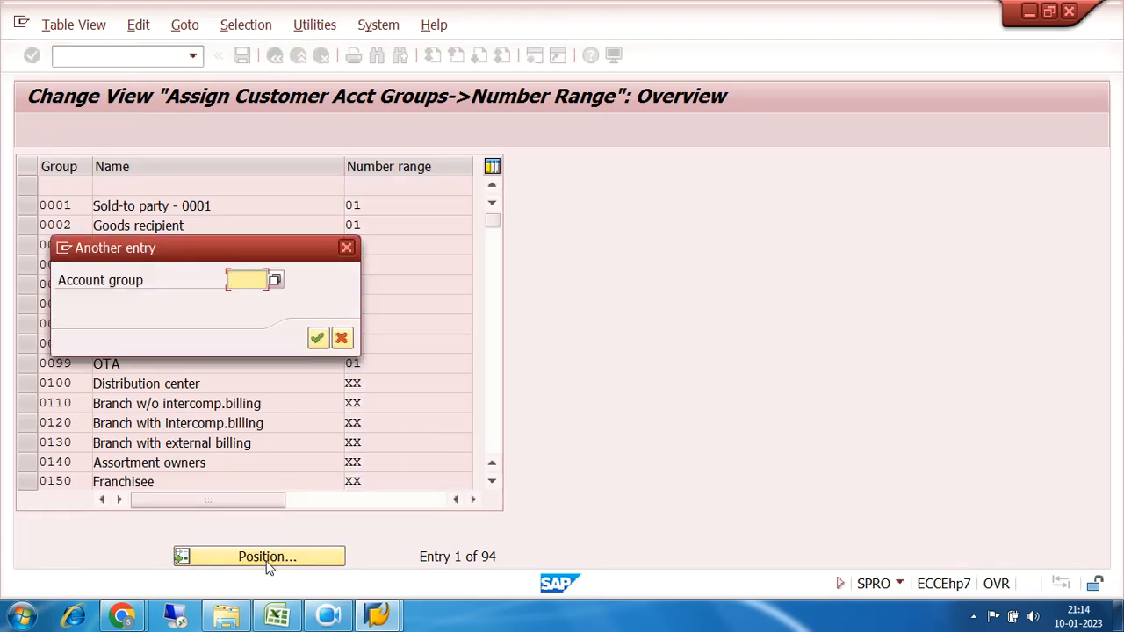
type("72FI")
key("Return")
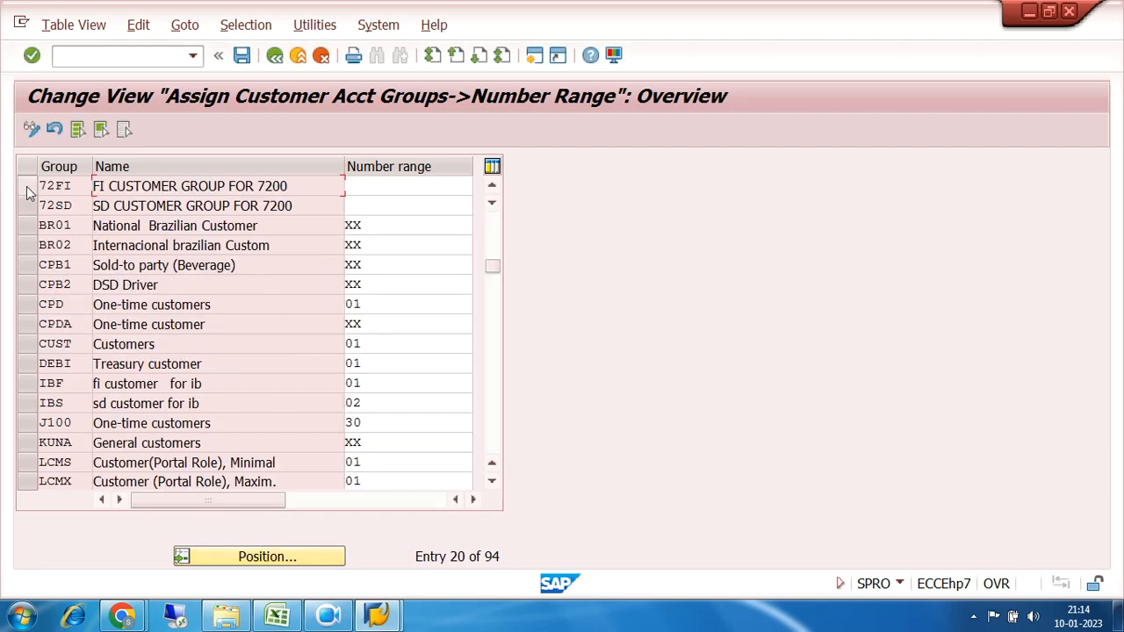
left_click(55, 186)
left_click(64, 205)
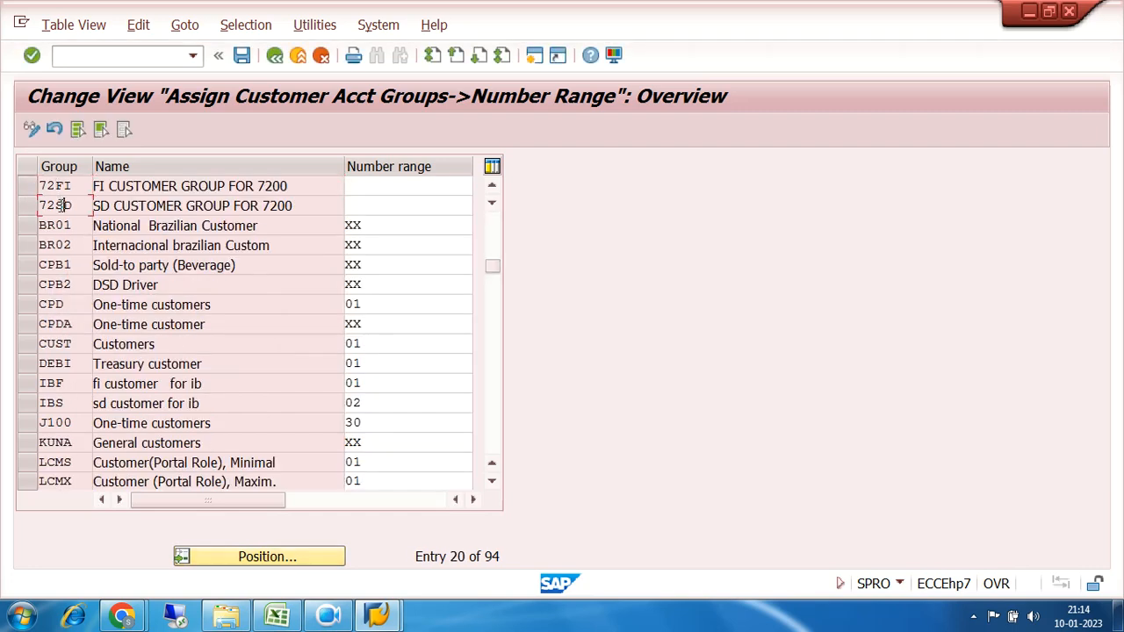
left_click(320, 610)
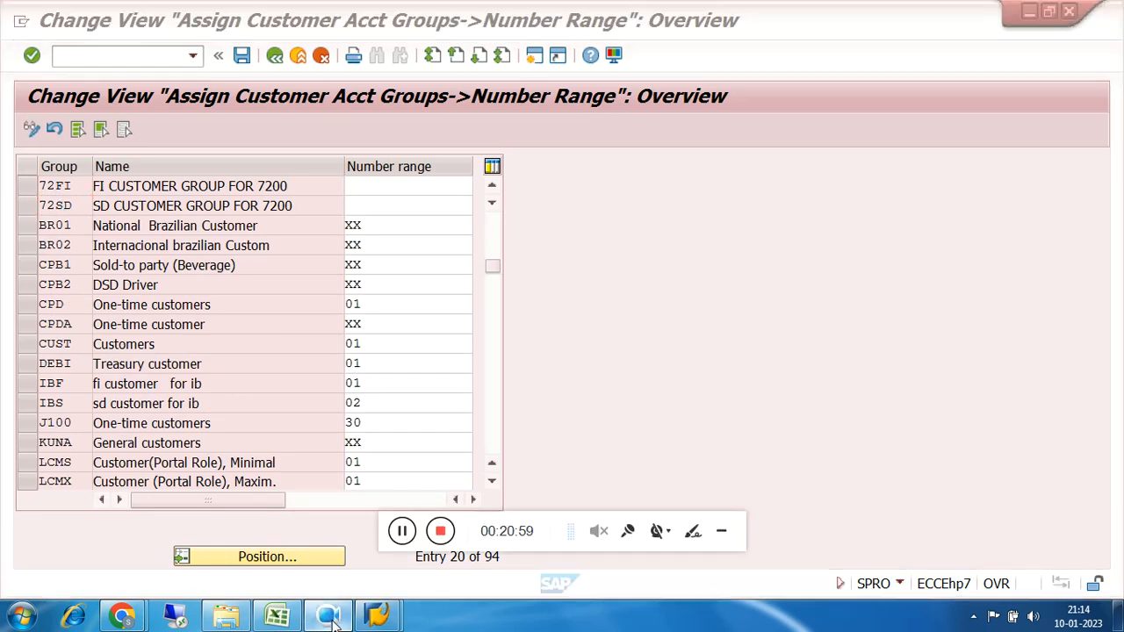
left_click(722, 531)
- Assign number range 01 to account group 72FI and number range 02 to account group 72SD
left_click(369, 185)
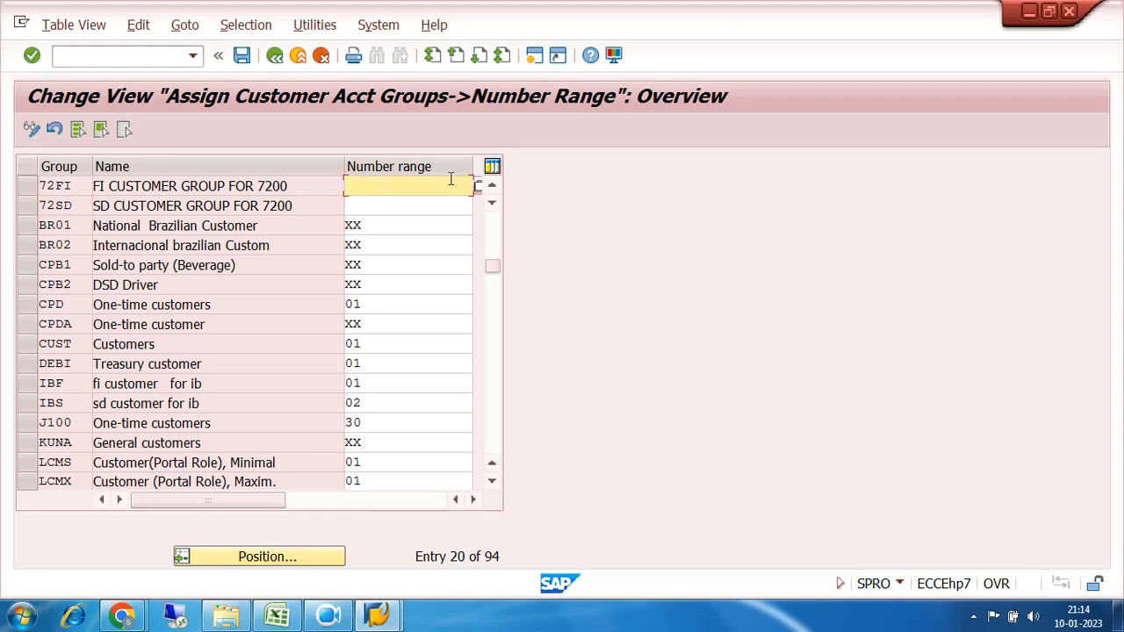
left_click(477, 187)
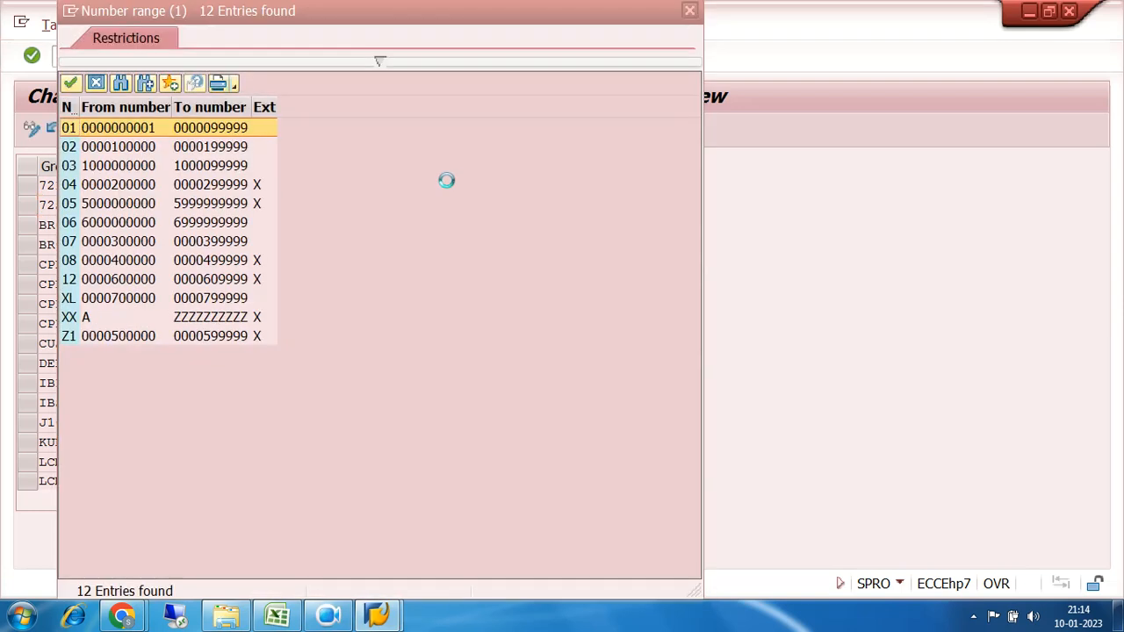
double_click(71, 130)
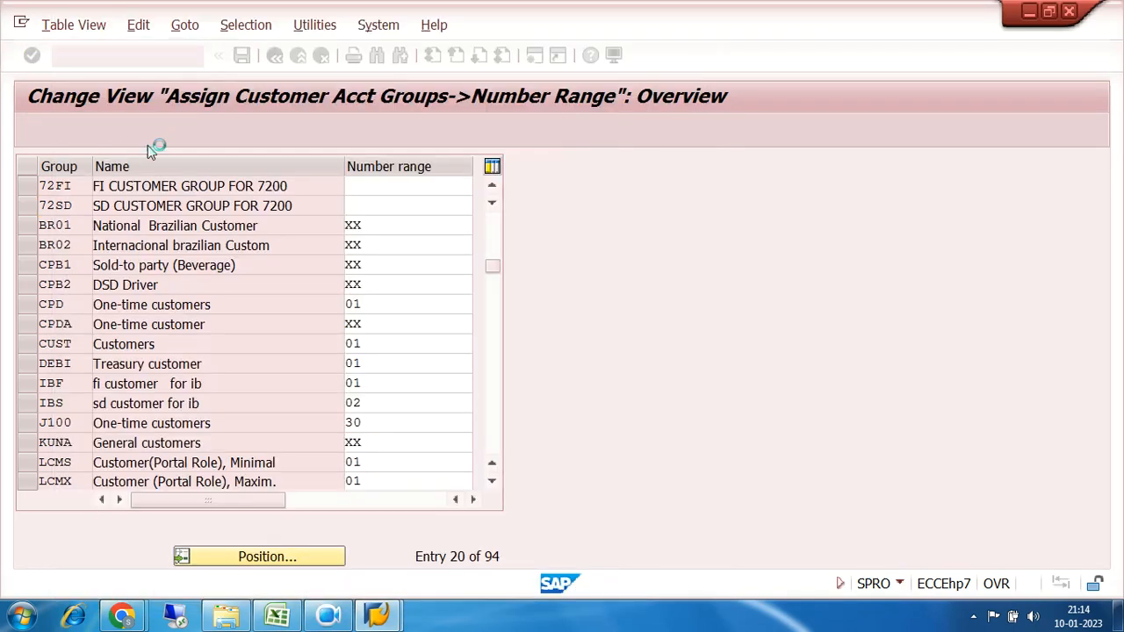
left_click(384, 206)
left_click(478, 206)
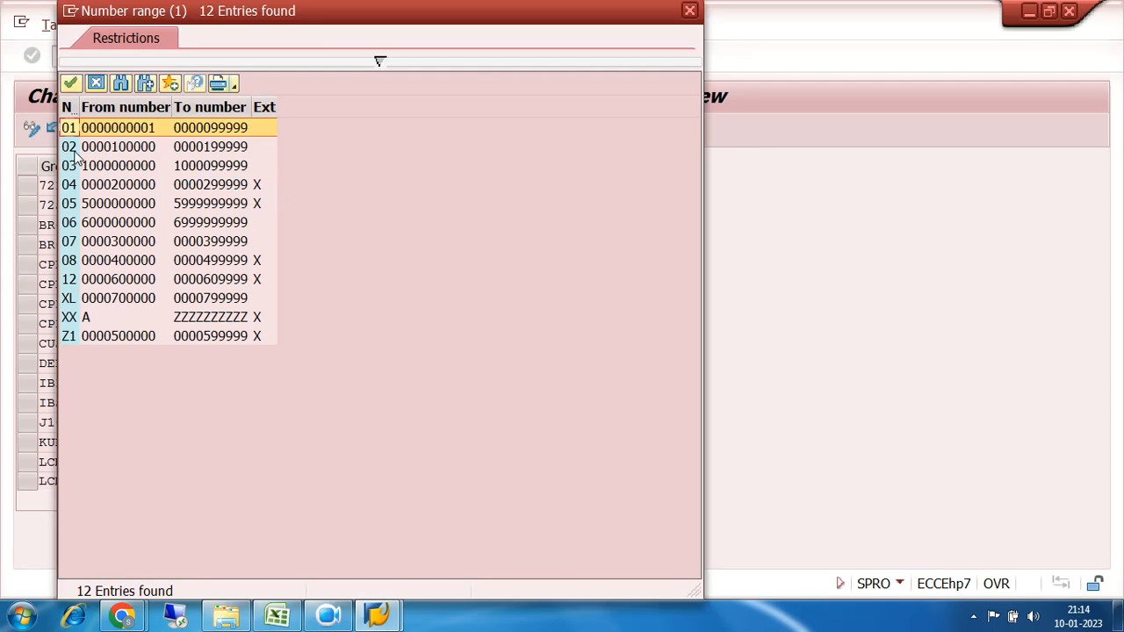
double_click(70, 146)
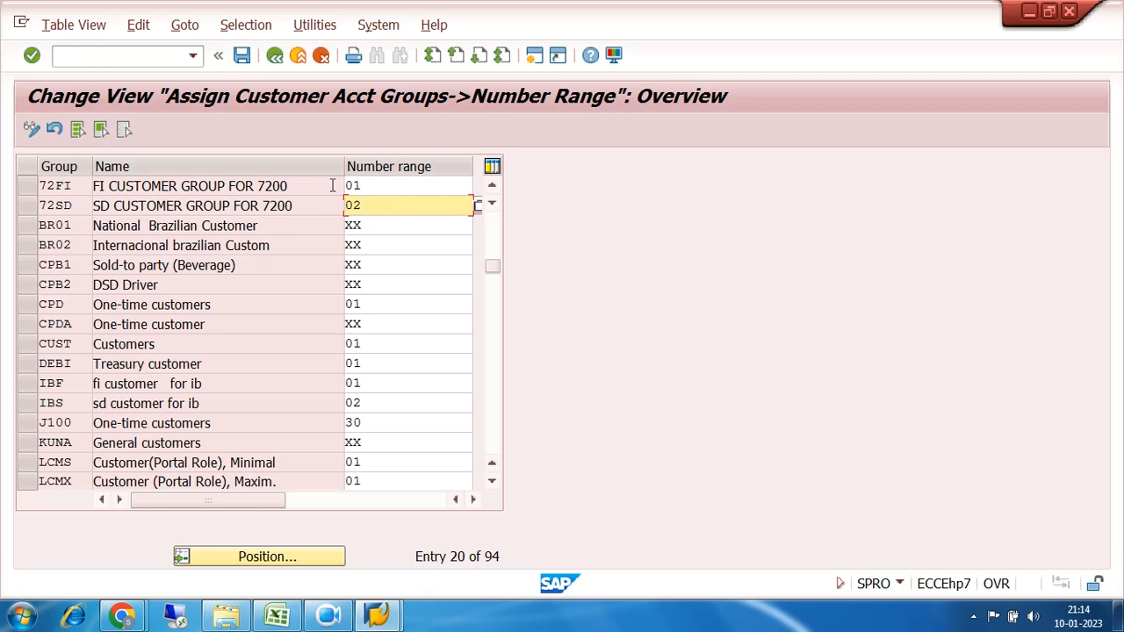
- Save the number range assignments under the proposed customizing request and return to the implementation guide
left_click(241, 57)
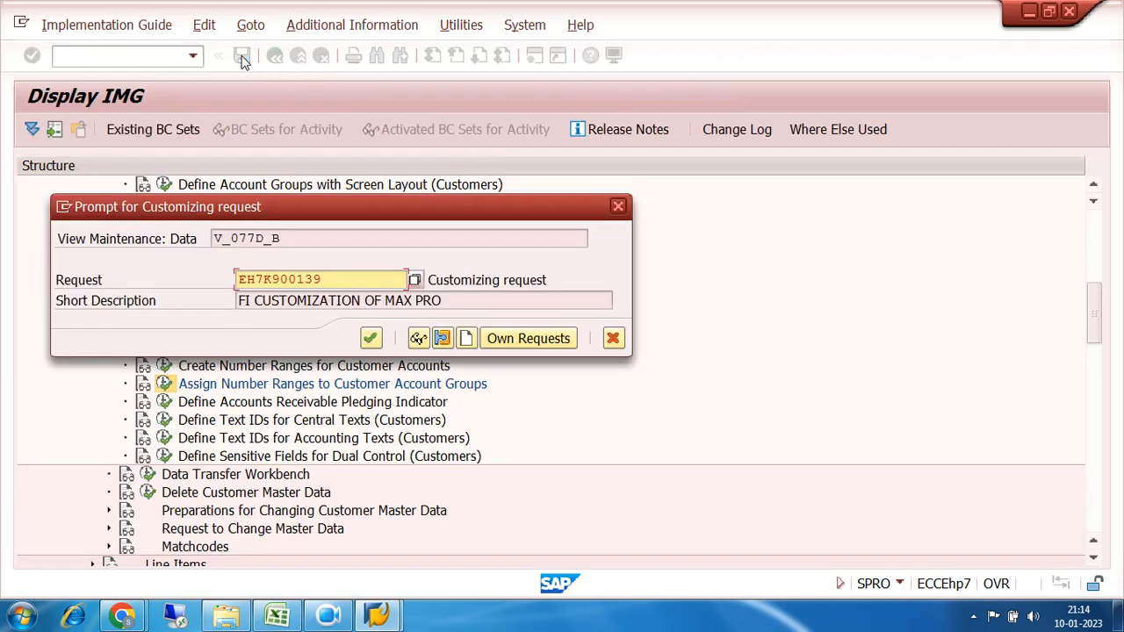
left_click(369, 341)
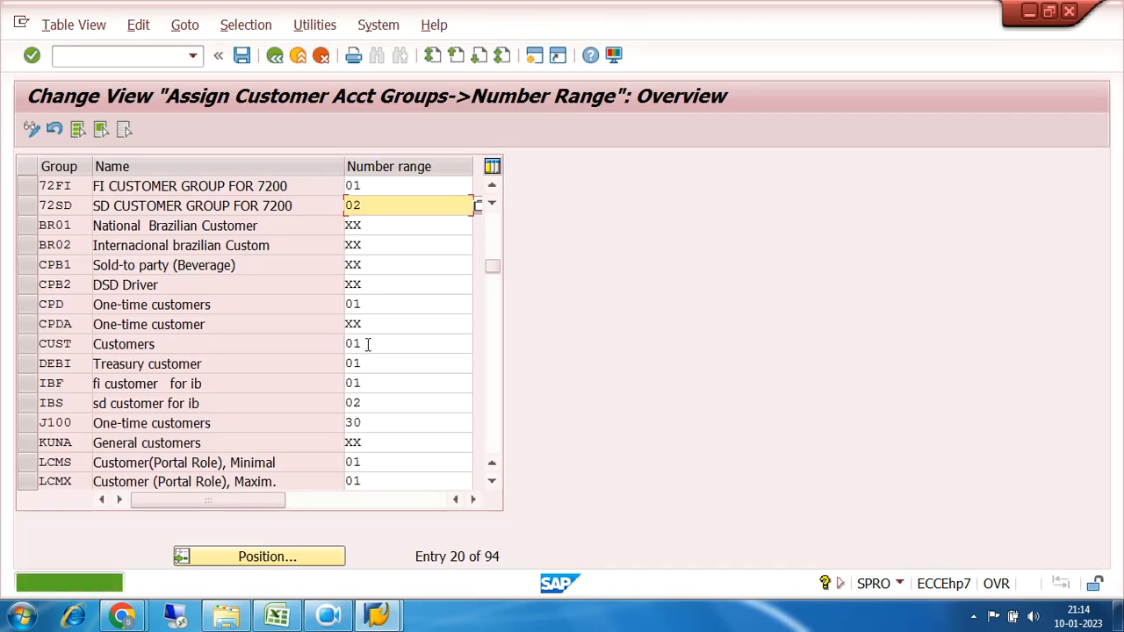
left_click(274, 56)
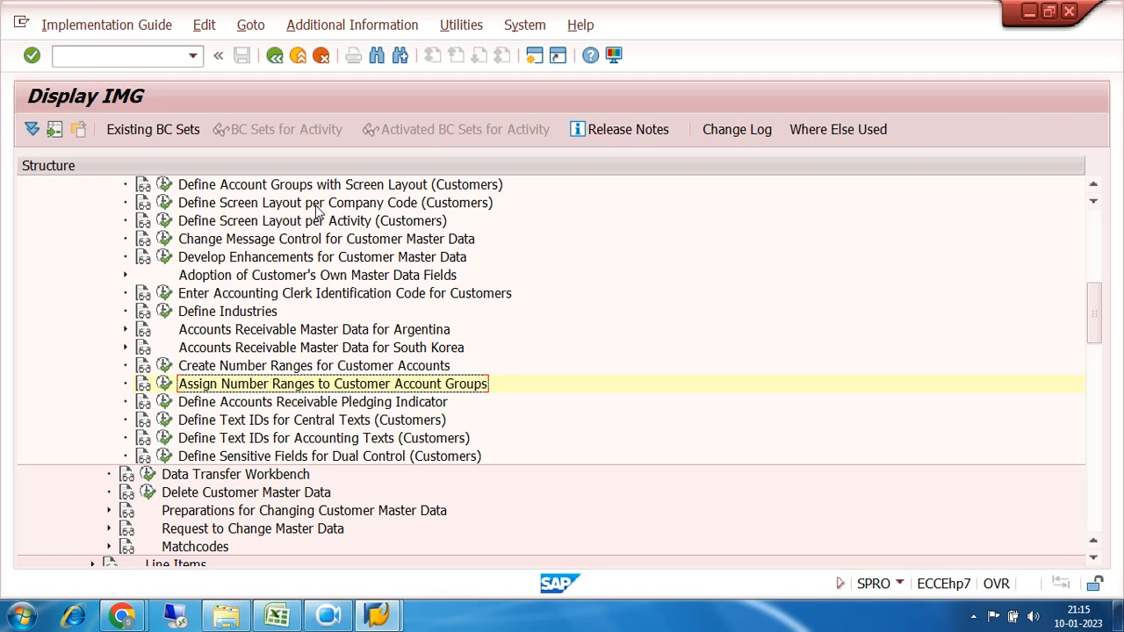
- Leave the implementation guide for the SAP Easy Access screen and open transaction FS00
left_click(1096, 236)
left_click(274, 56)
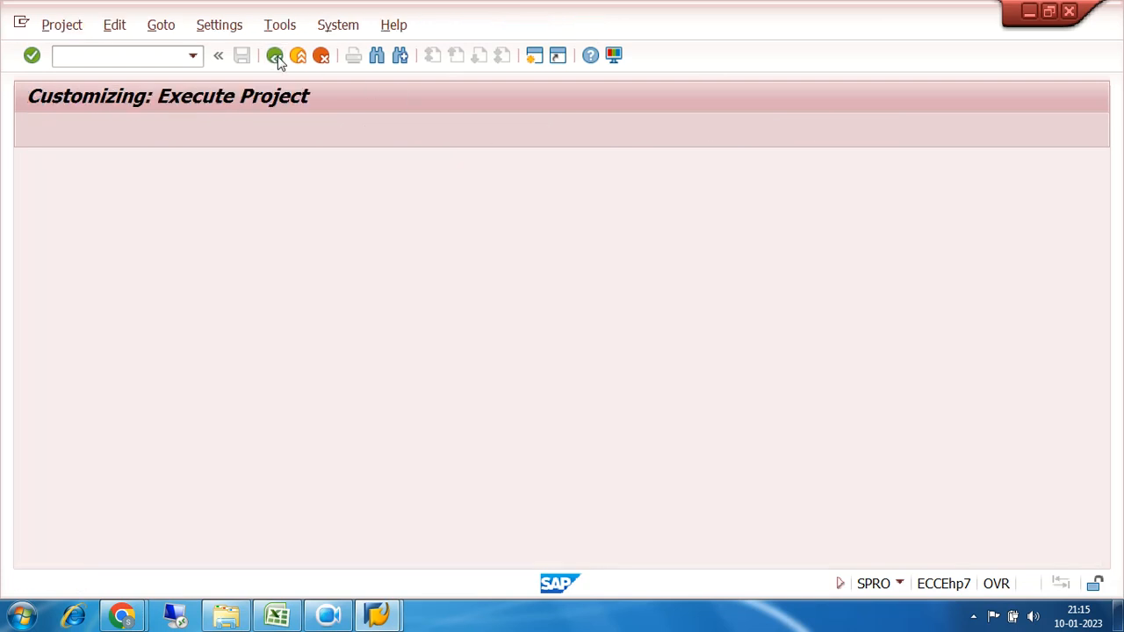
left_click(274, 56)
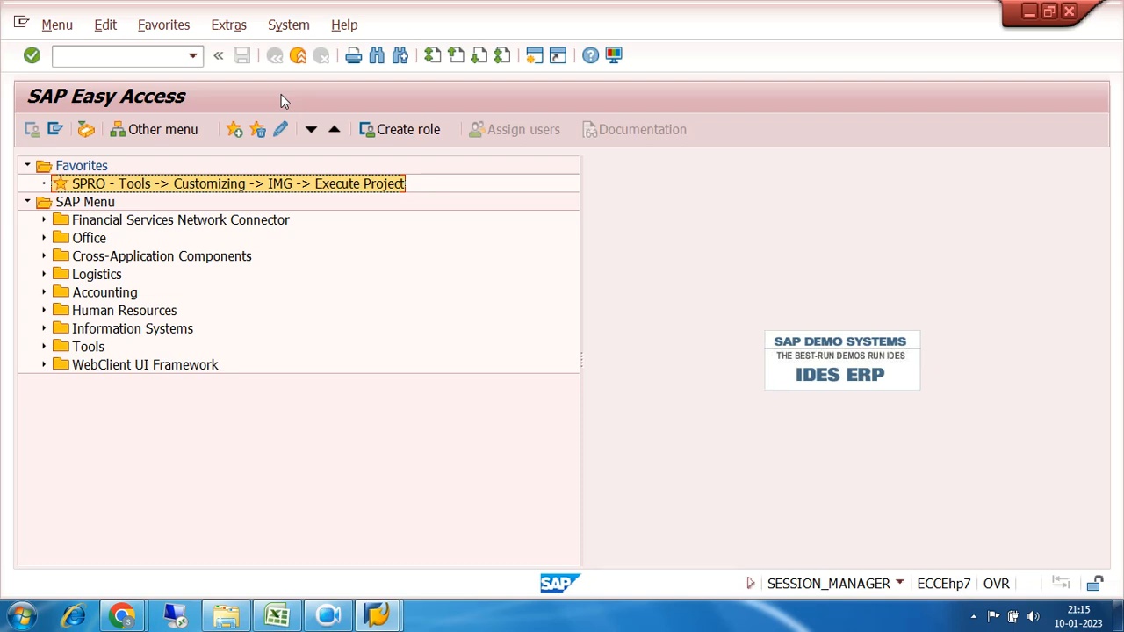
left_click(158, 55)
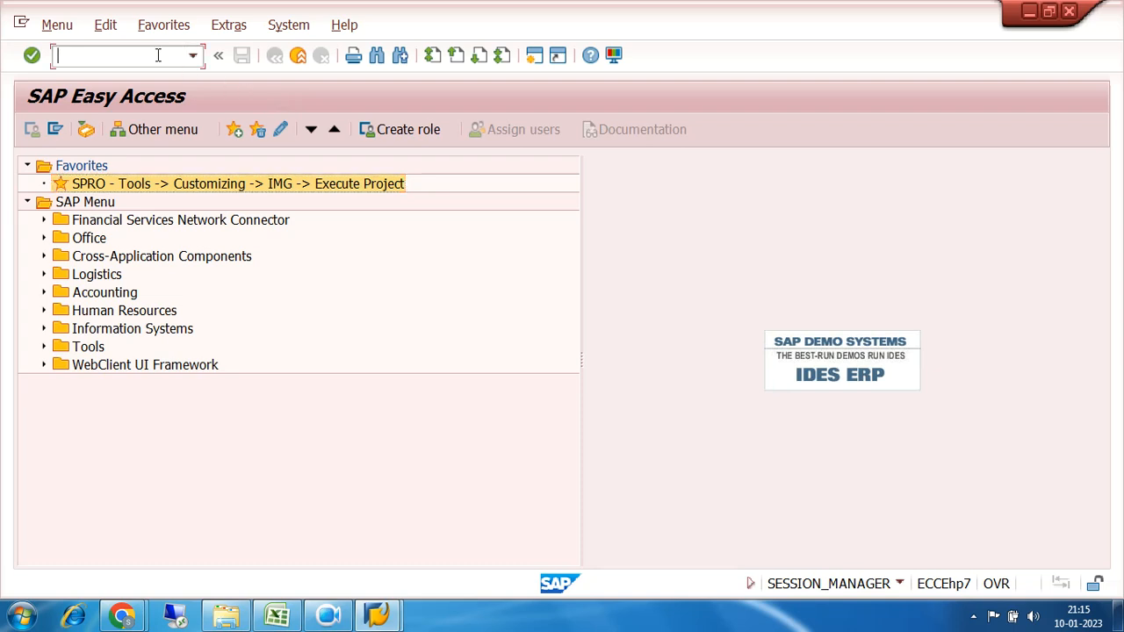
type("FS00")
key("Return")
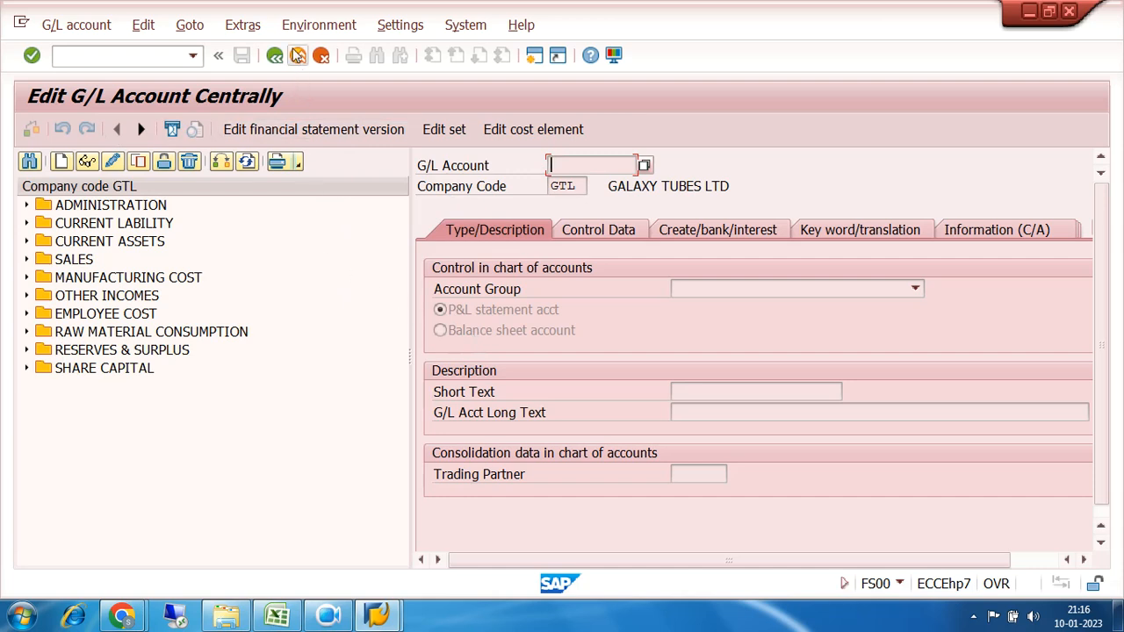
- Set G/L account maintenance to not display the navigation tree, and restart transaction FS00
left_click(312, 28)
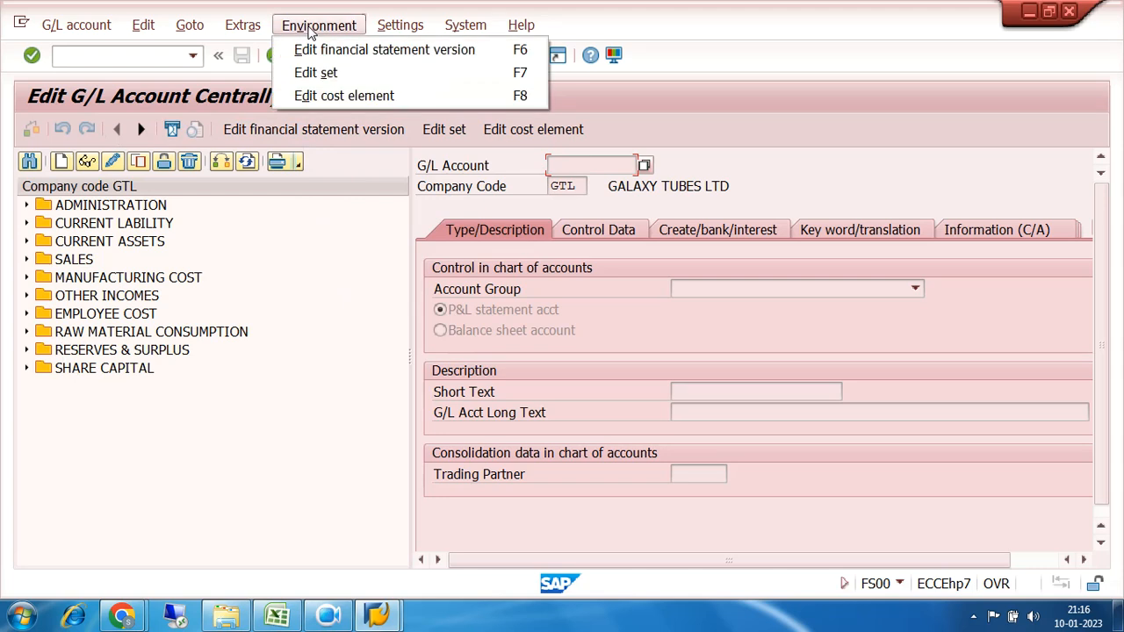
mouse_move(402, 26)
left_click(426, 49)
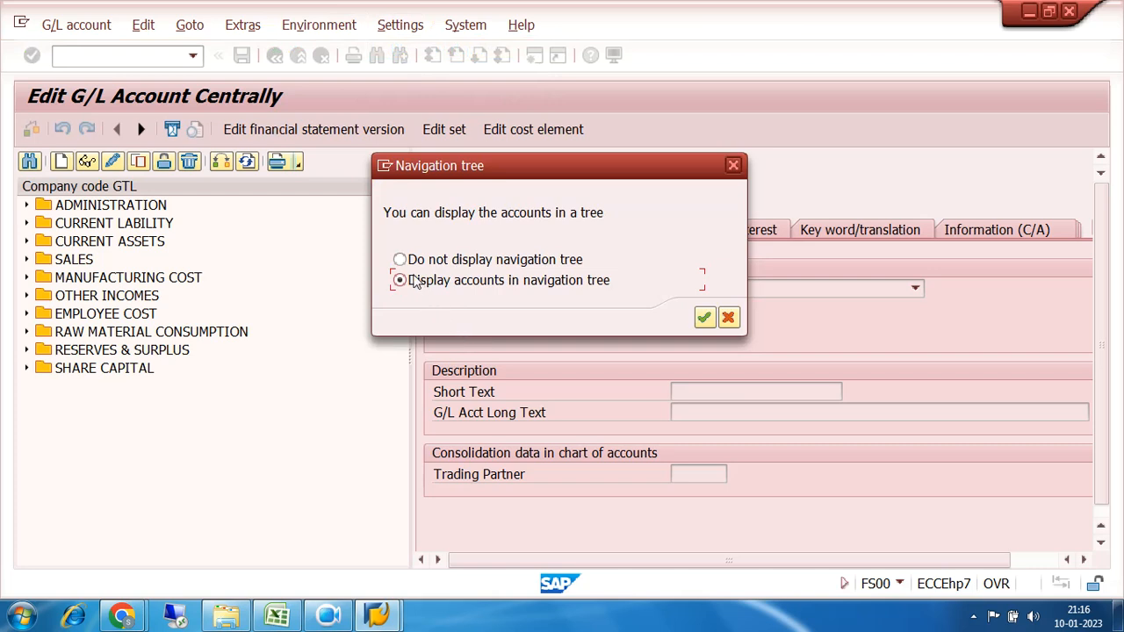
left_click(400, 259)
left_click(707, 317)
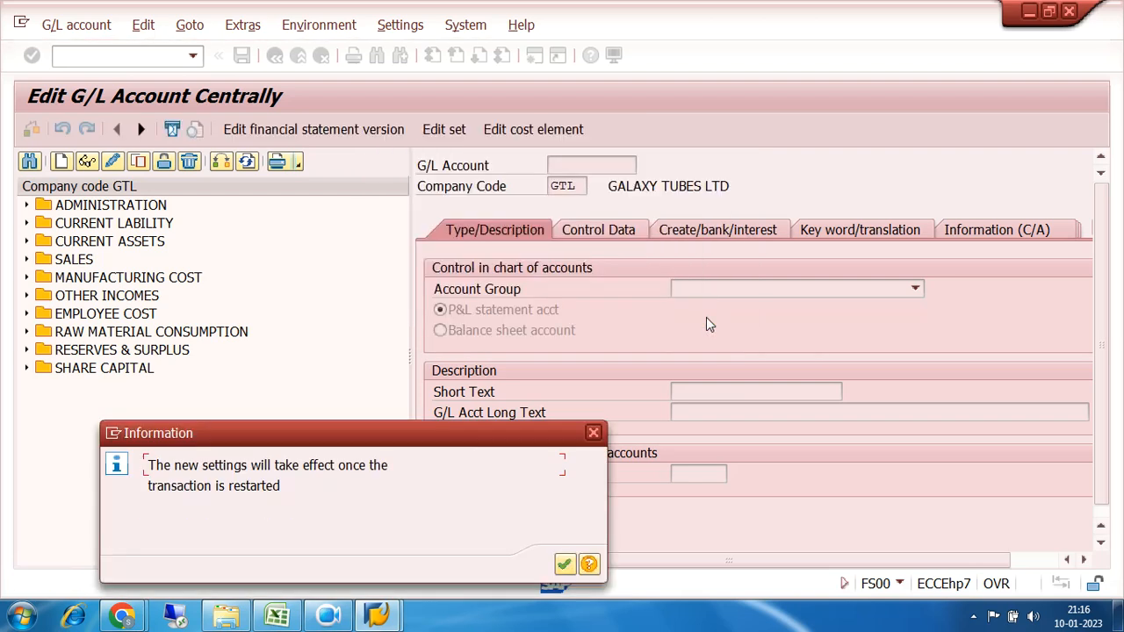
left_click(564, 562)
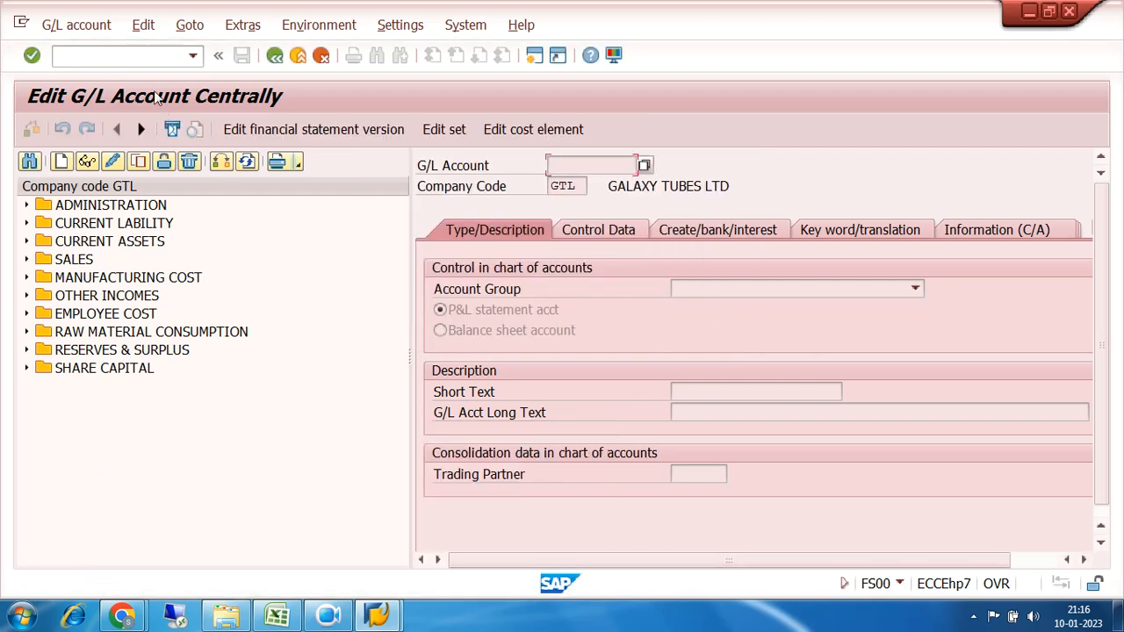
type("/NFS00")
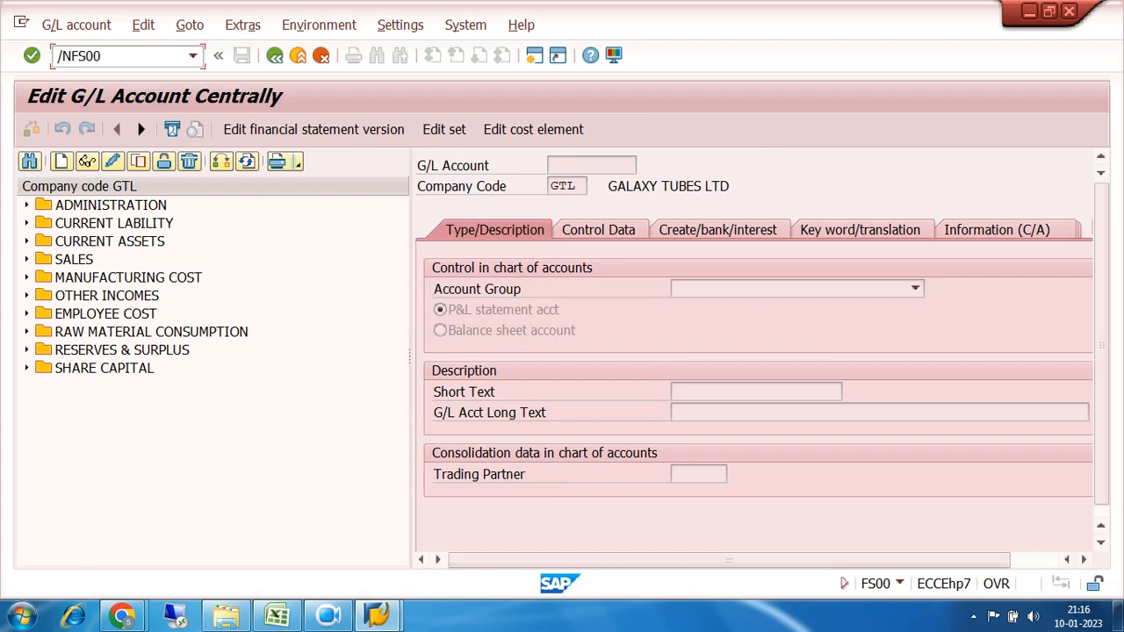
key("Return")
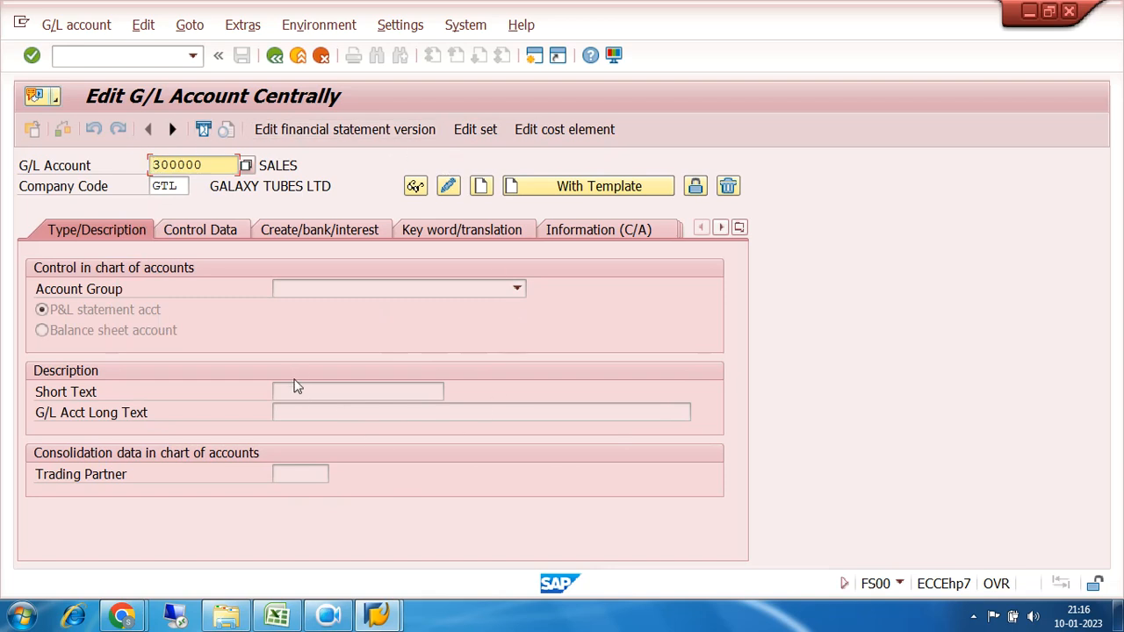
- Set the company code to 7200 for G/L account maintenance and dismiss the information message
left_click(186, 188)
key("BackSpace")
key("BackSpace")
key("BackSpace")
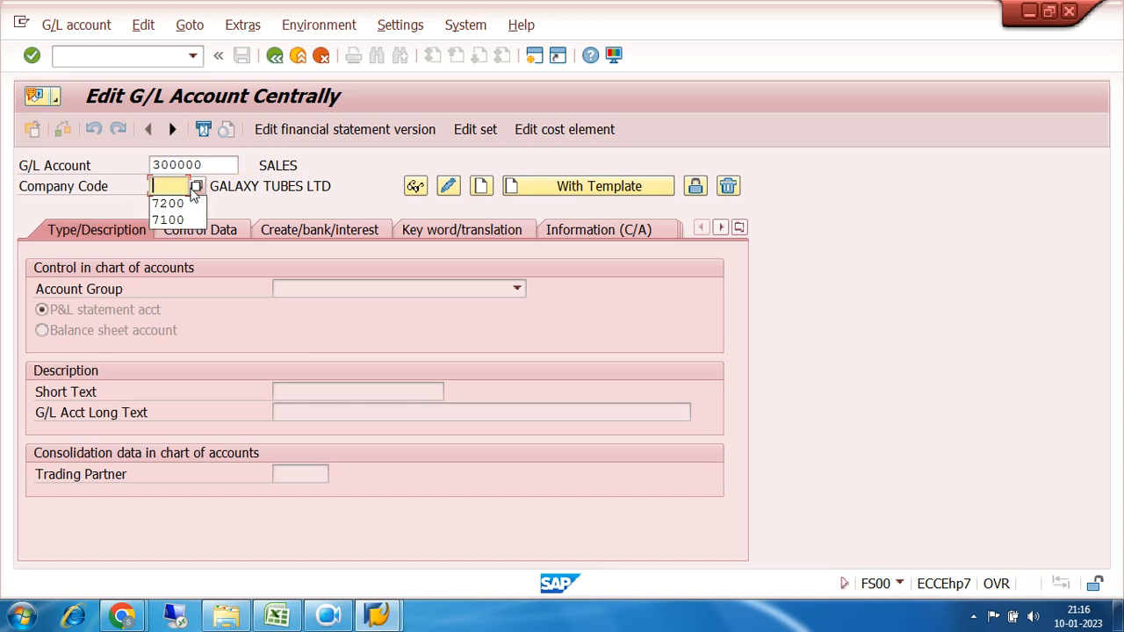
left_click(187, 204)
key("Return")
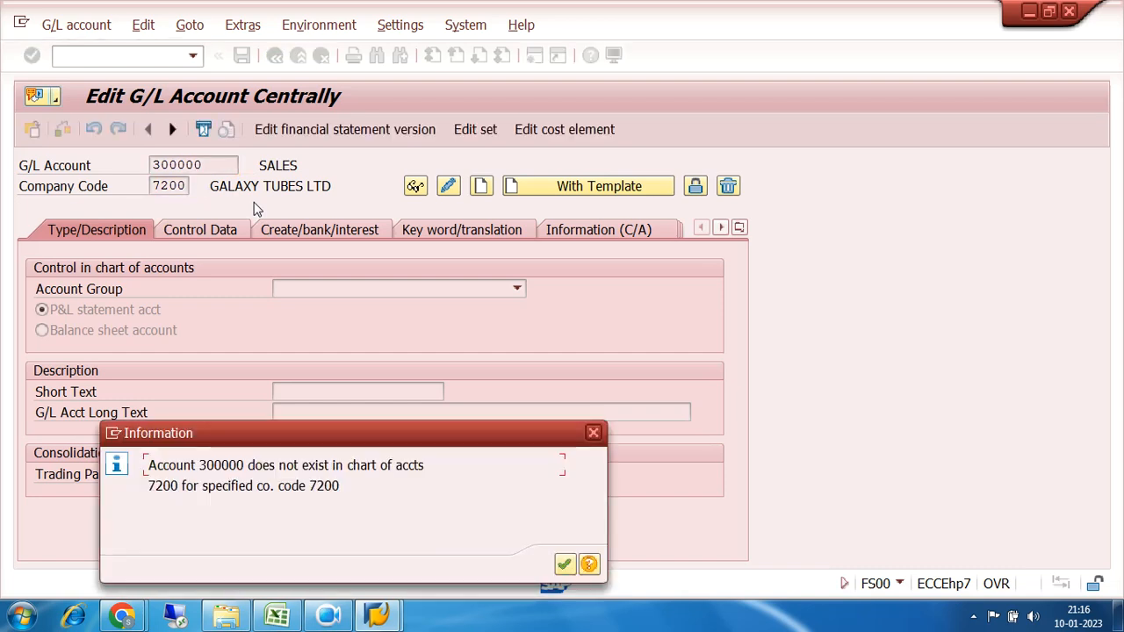
left_click(565, 565)
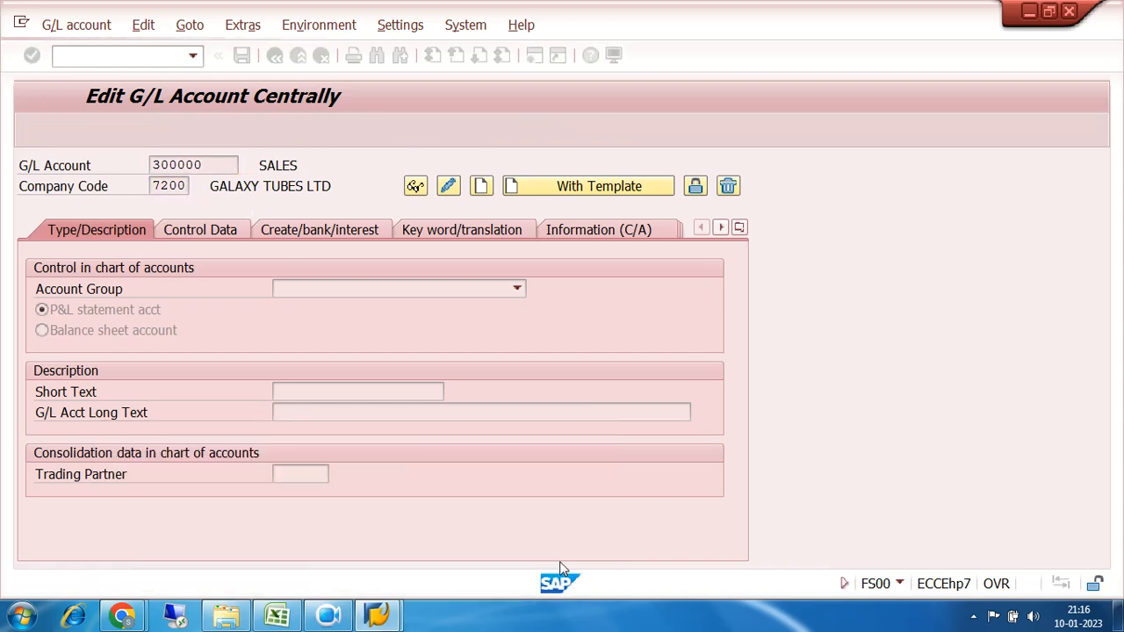
- Look up the existing G/L accounts of company code 7200 by description and close the list without choosing one
left_click(246, 167)
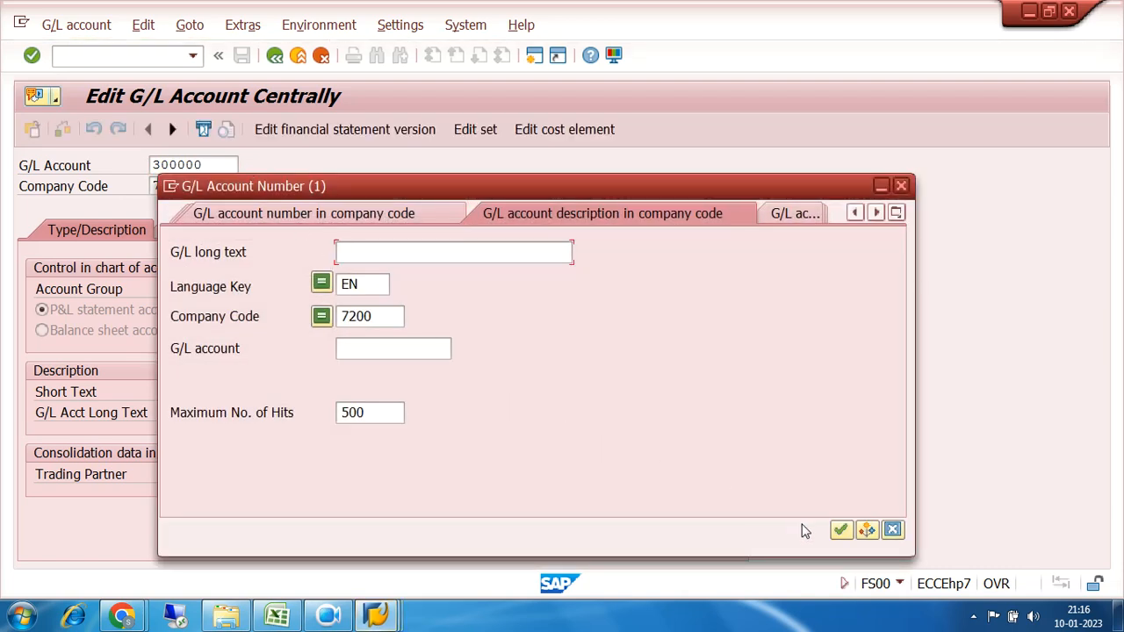
left_click(840, 530)
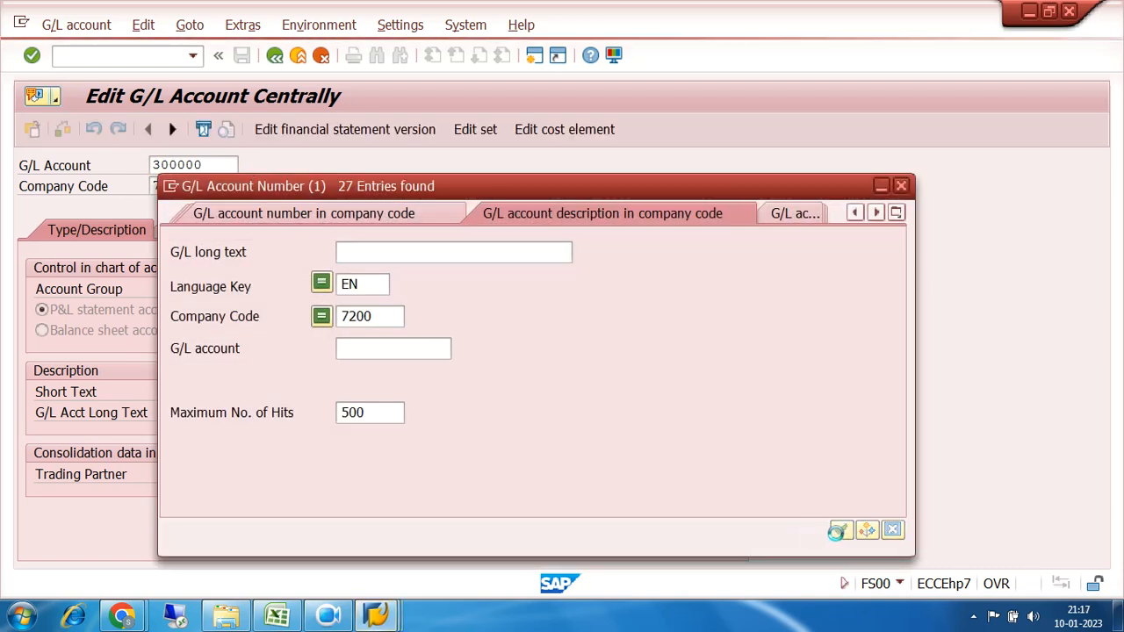
scroll(410, 290, "down", 1)
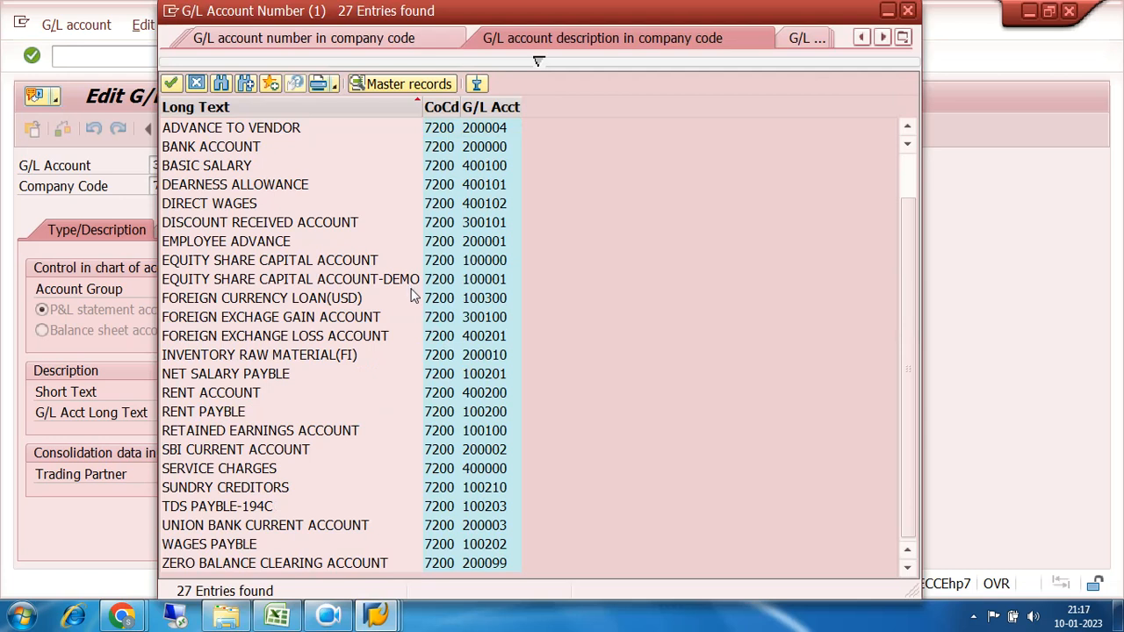
scroll(413, 295, "up", 1)
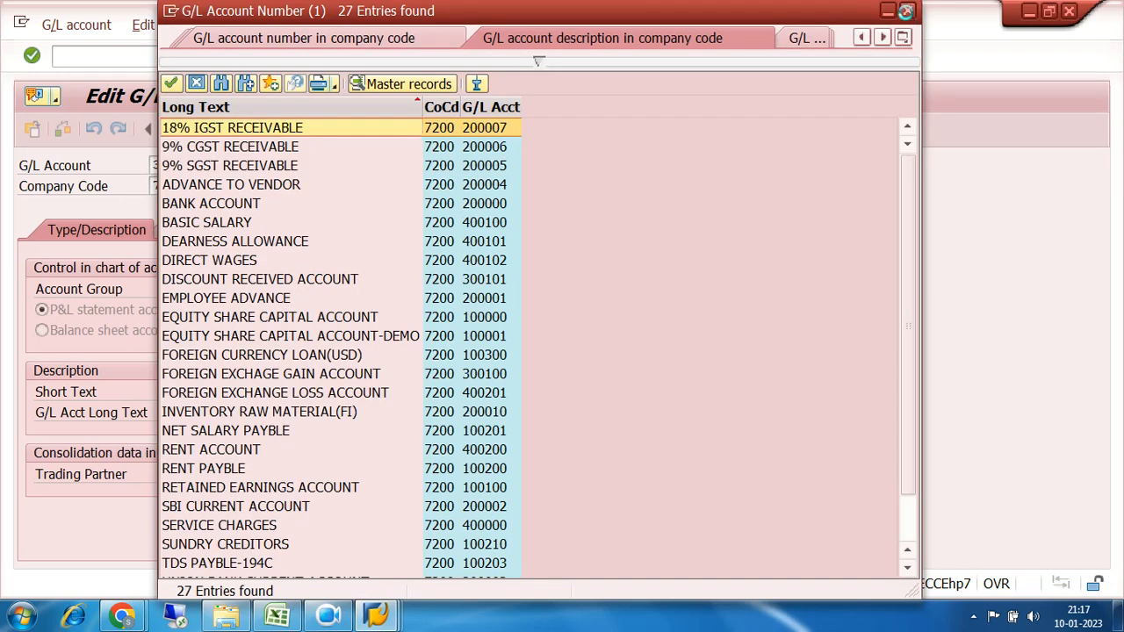
left_click(908, 12)
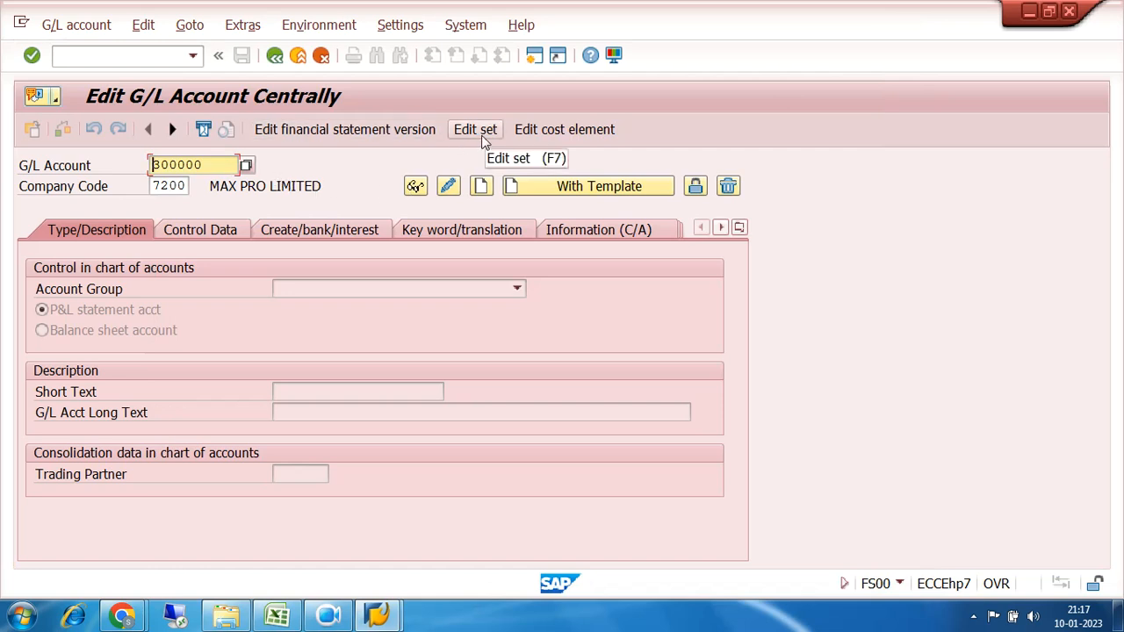
- Open transaction OBD4 in a new session and position the G/L account groups at chart of accounts 7200
left_click(534, 56)
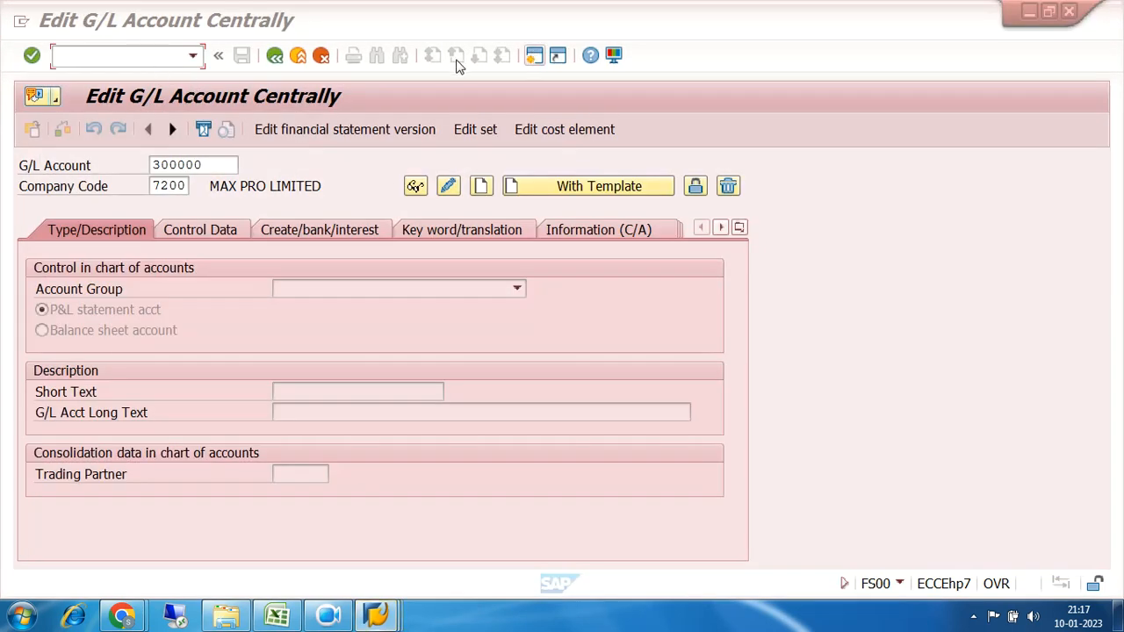
left_click(536, 55)
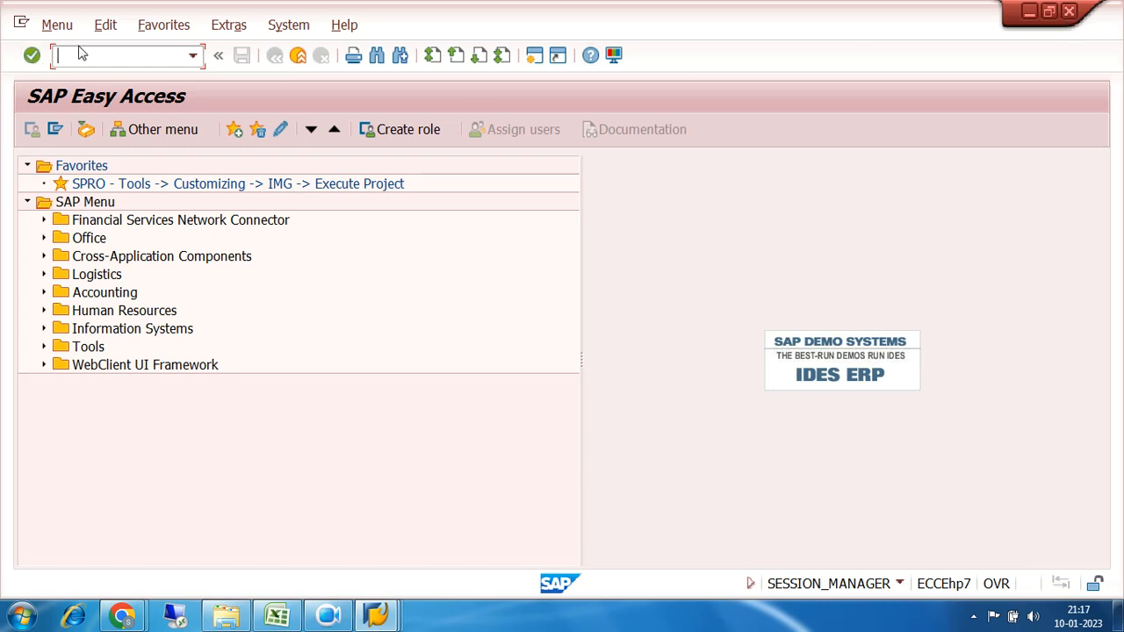
type("OBD4")
key("Return")
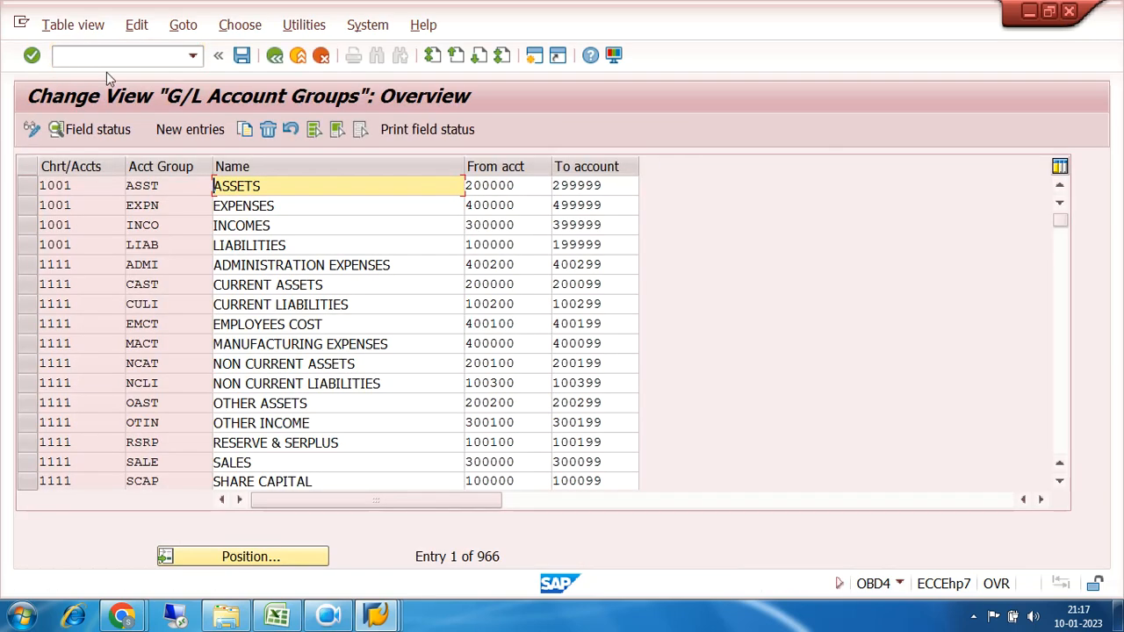
left_click(258, 564)
type("7200")
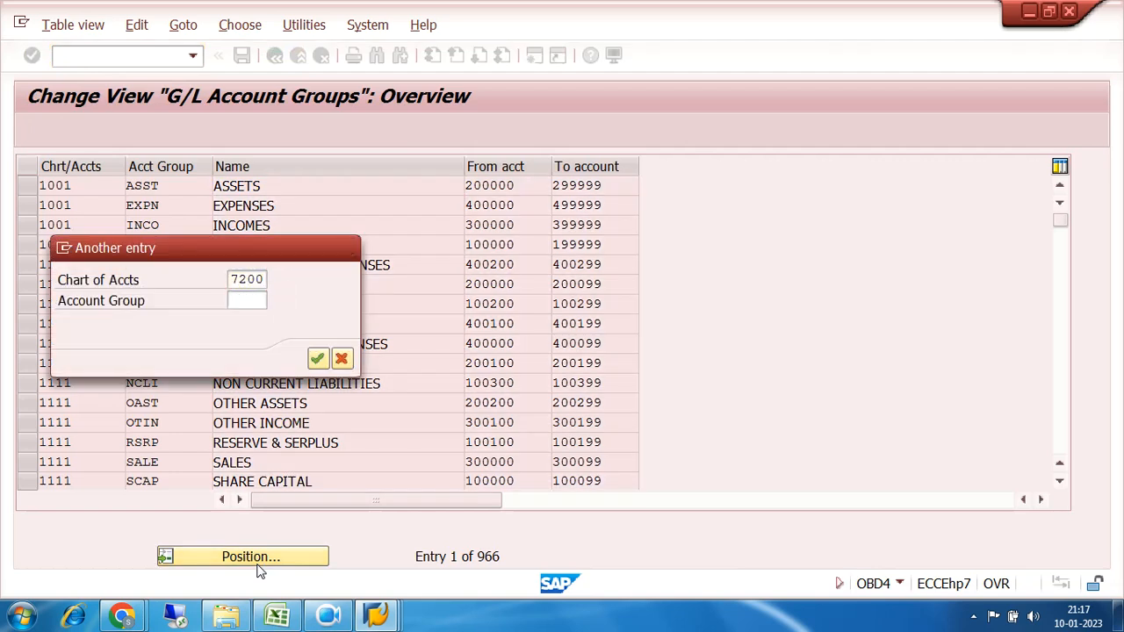
key("Return")
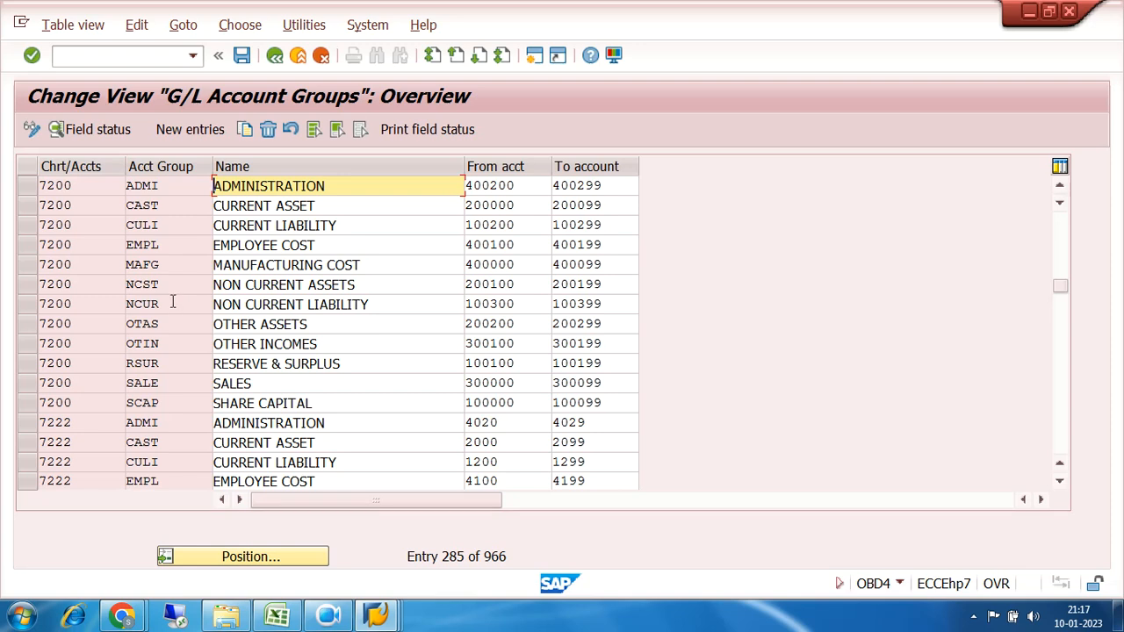
- Check the from and to account numbers of the CURRENT ASSET group in chart of accounts 7200
left_click(26, 209)
left_click_drag(522, 205, 446, 216)
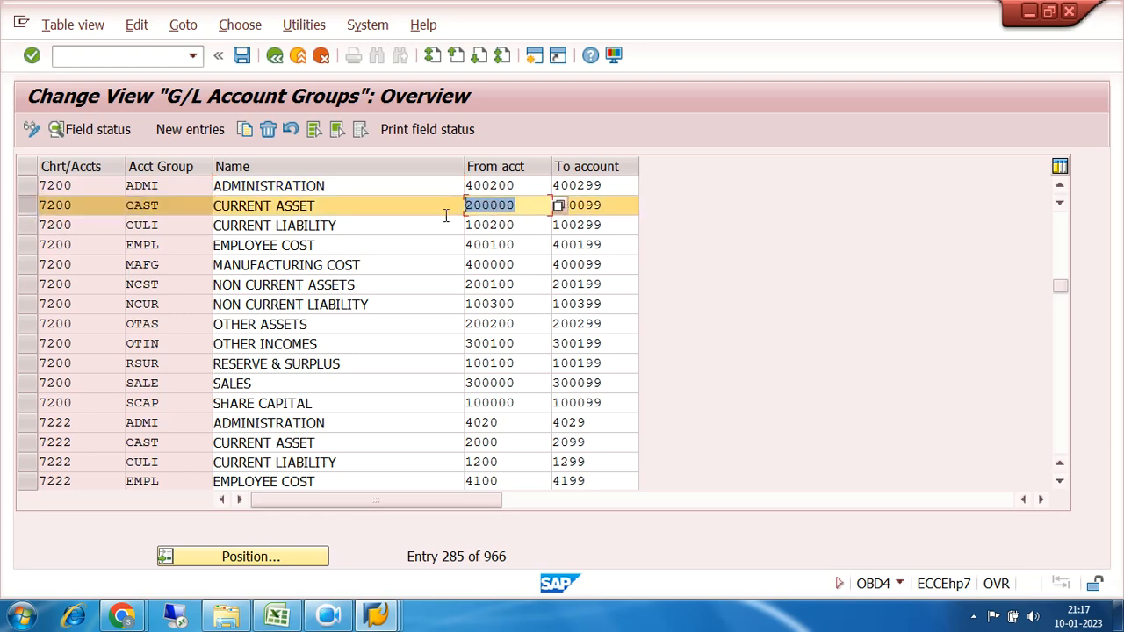
left_click_drag(606, 206, 458, 209)
left_click_drag(603, 208, 553, 206)
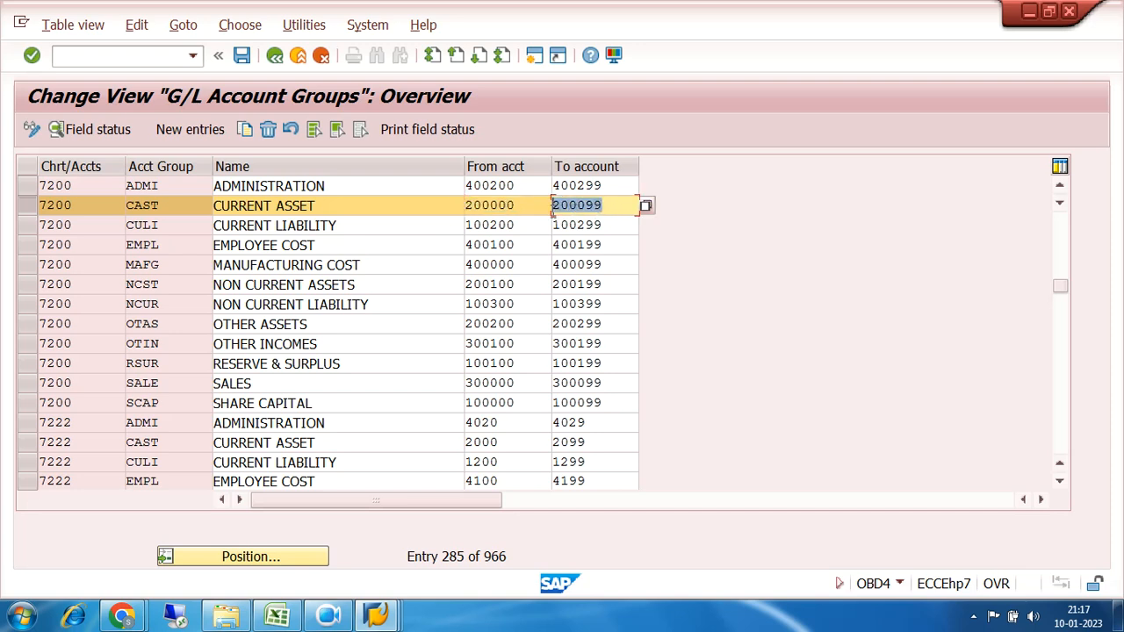
- Return to the FS00 session and list the G/L accounts of company code 7200, sorted by account number
left_click(385, 613)
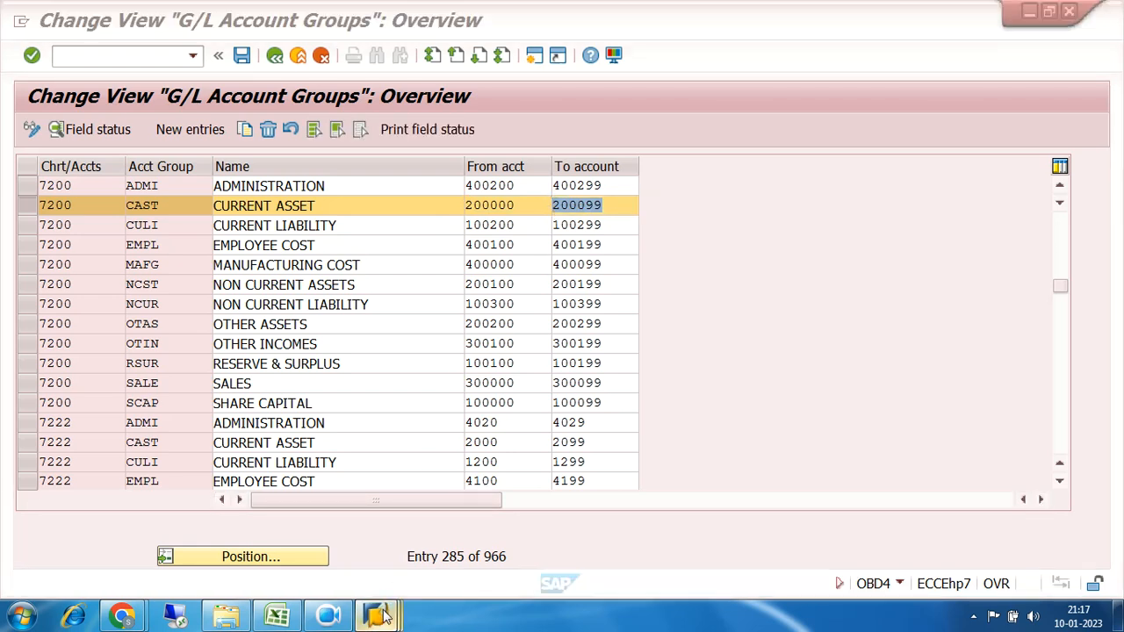
left_click(545, 479)
left_click(402, 524)
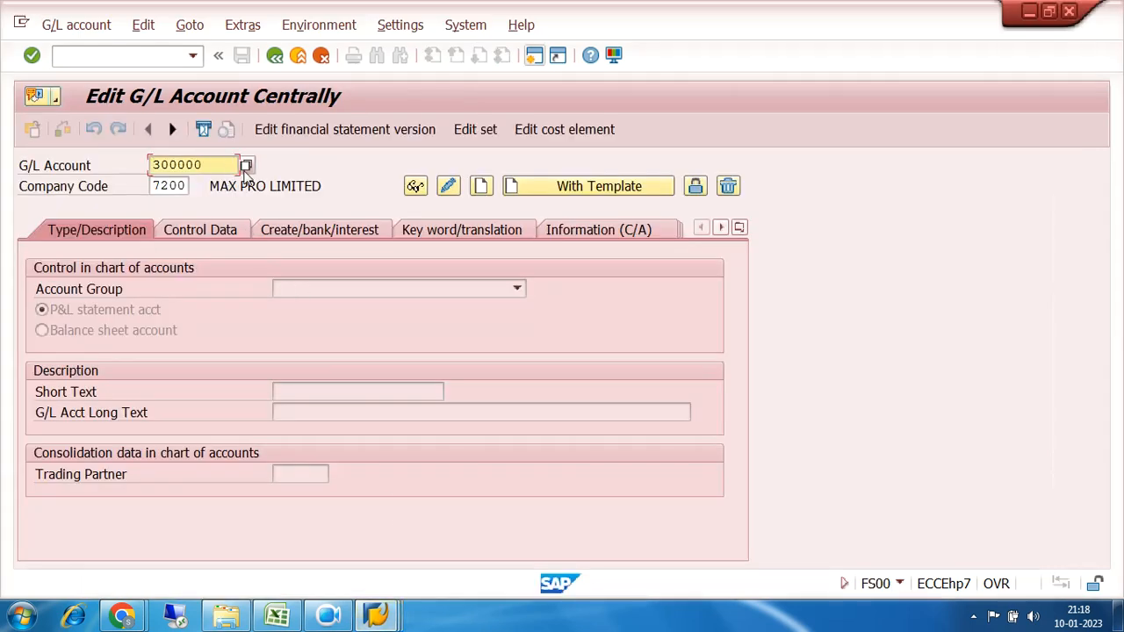
left_click(246, 165)
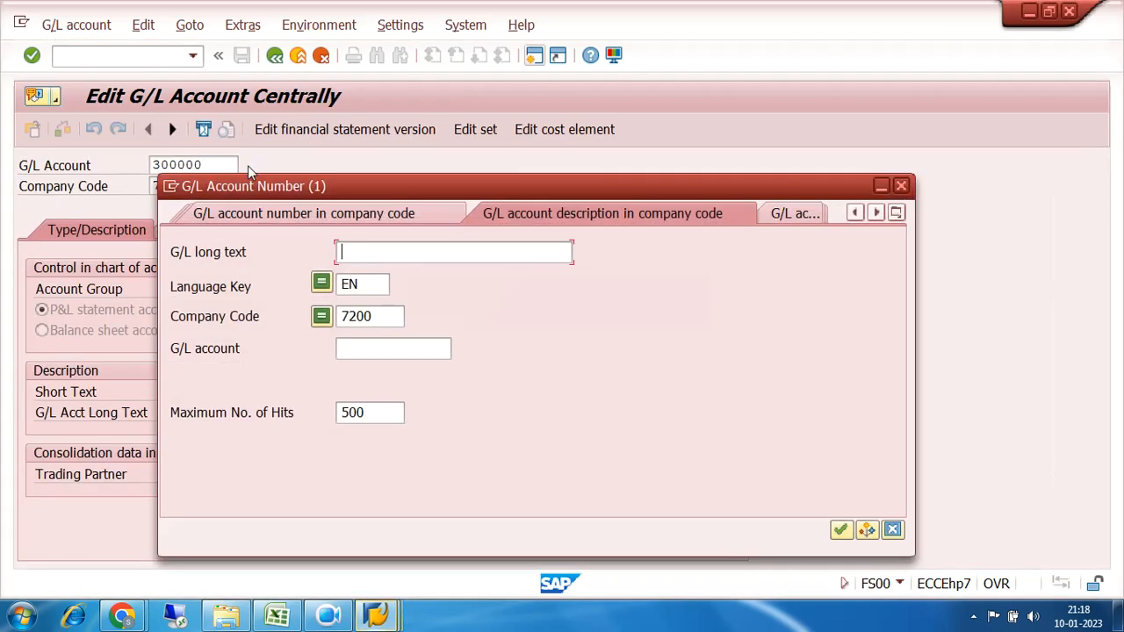
left_click(841, 529)
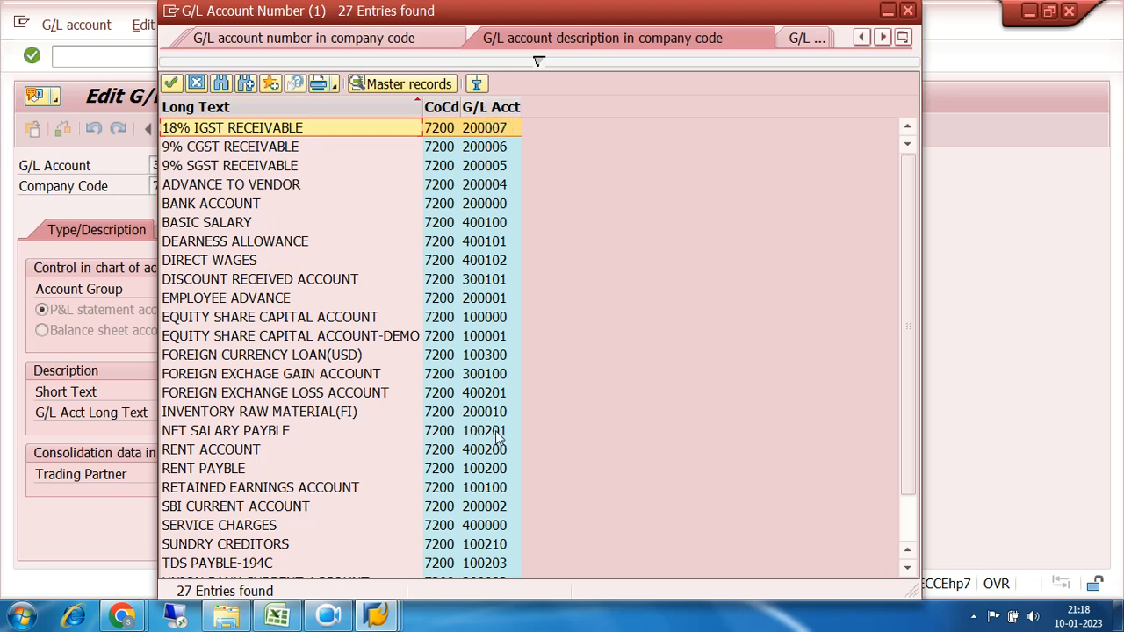
left_click(493, 106)
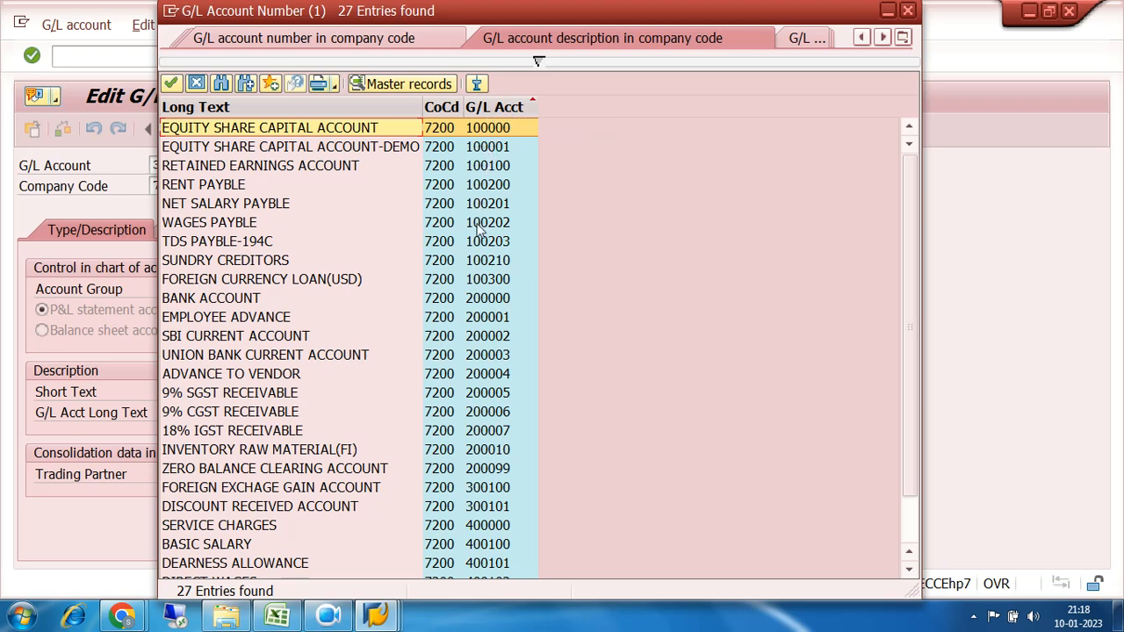
- Examine where each number series starts in the G/L account list, re-sorting it by account number in descending and again in ascending order
left_click(483, 302)
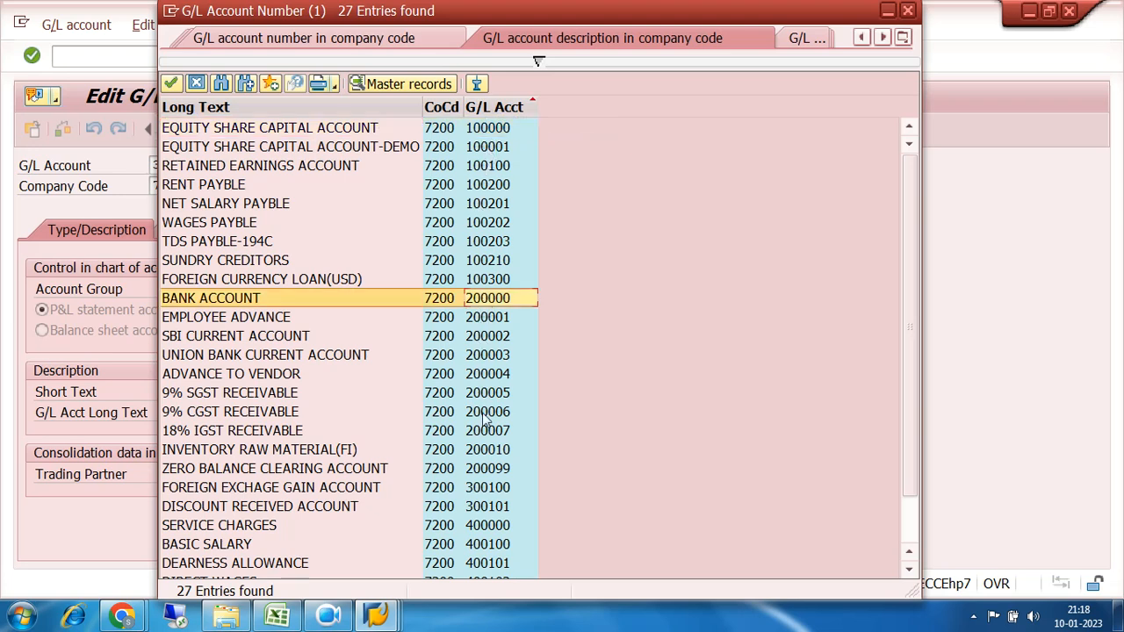
scroll(494, 474, "down", 1)
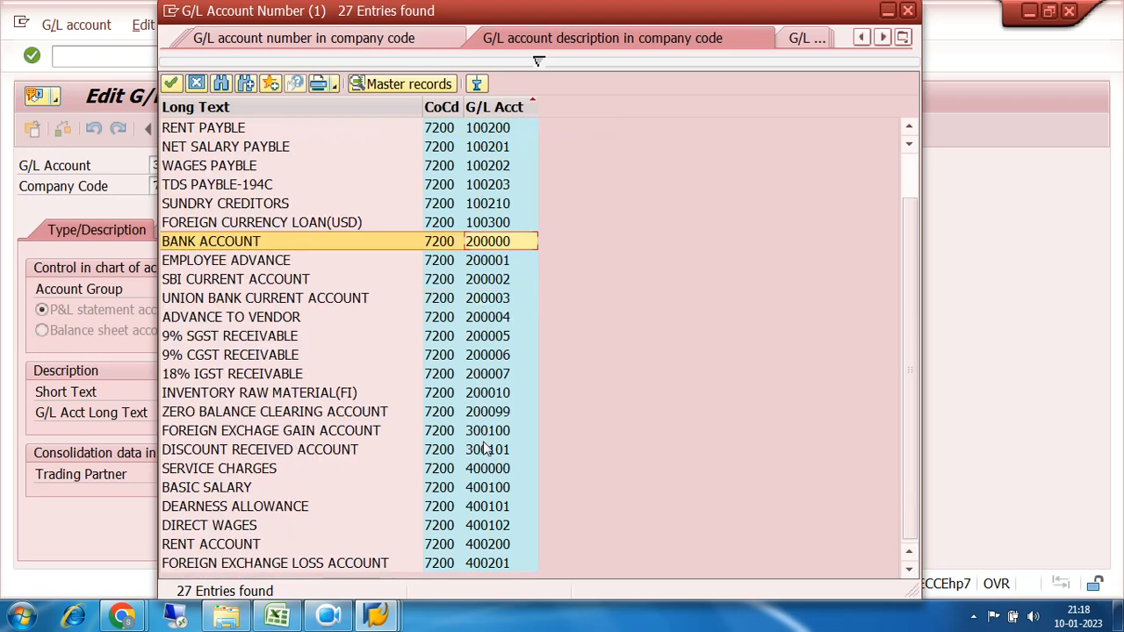
left_click(487, 431)
left_click(490, 469)
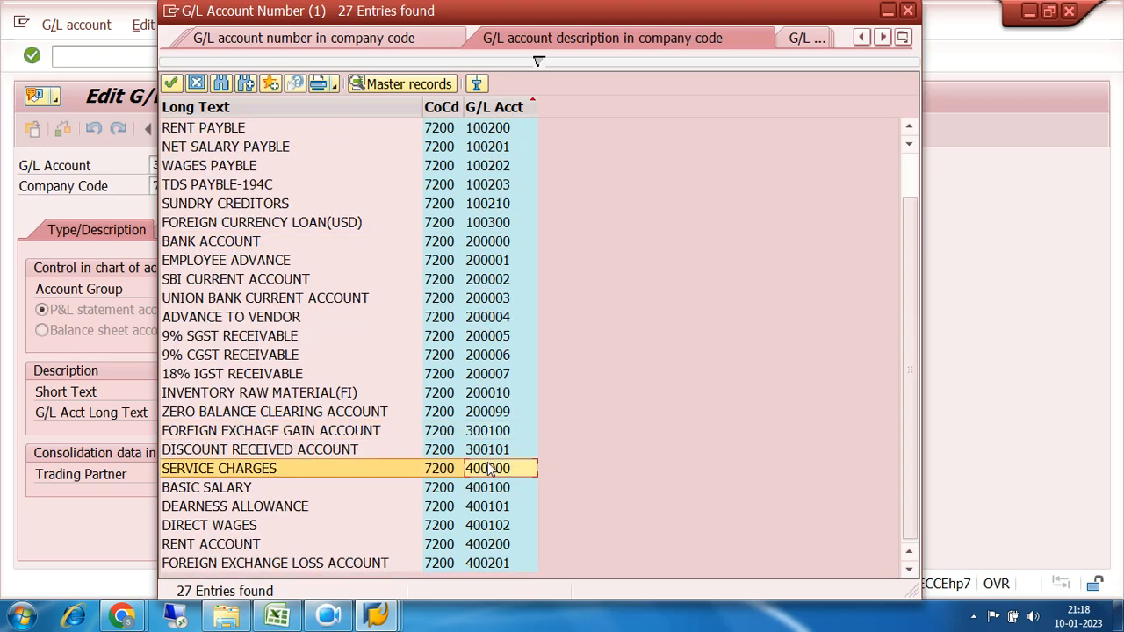
left_click(494, 107)
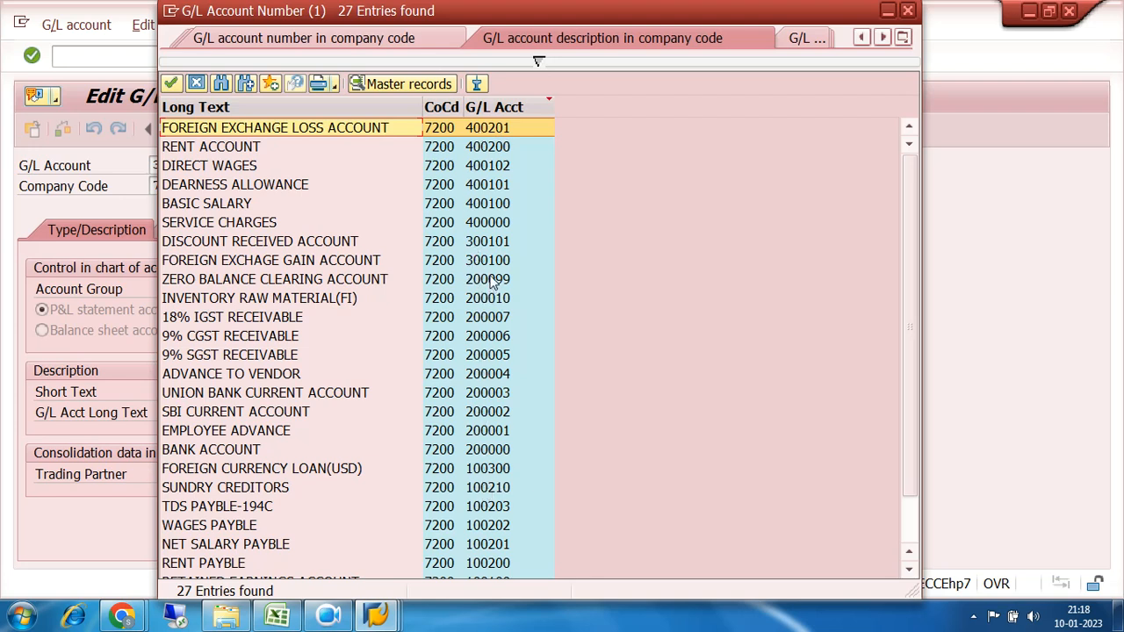
left_click(498, 106)
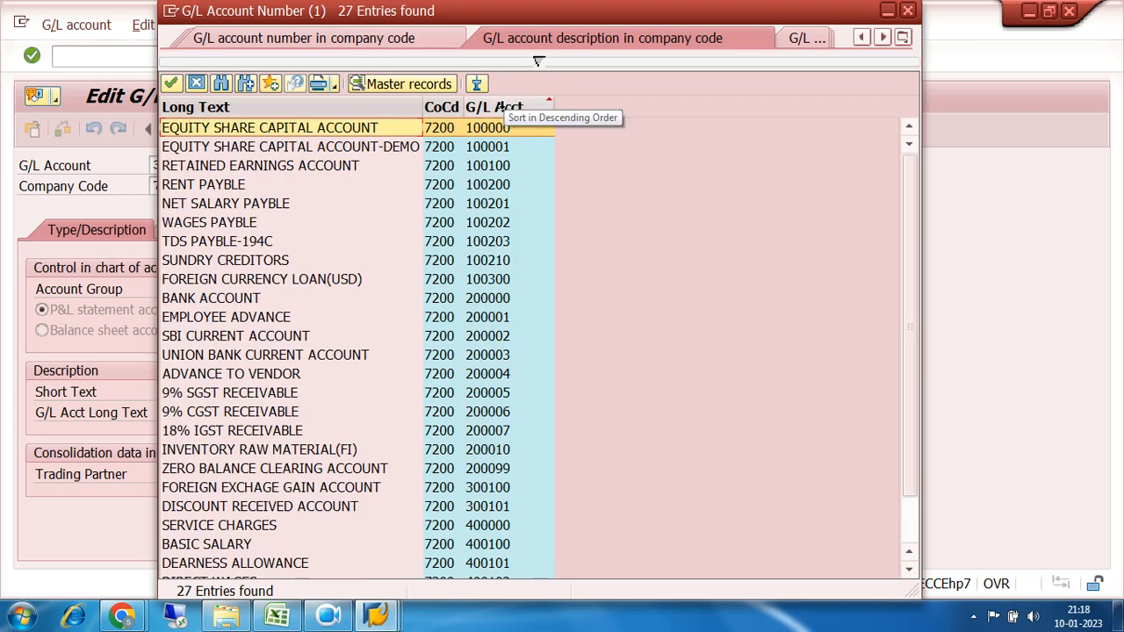
- Examine the current asset accounts from 200000 onward for a free account number, and close the list without choosing one
left_click(490, 300)
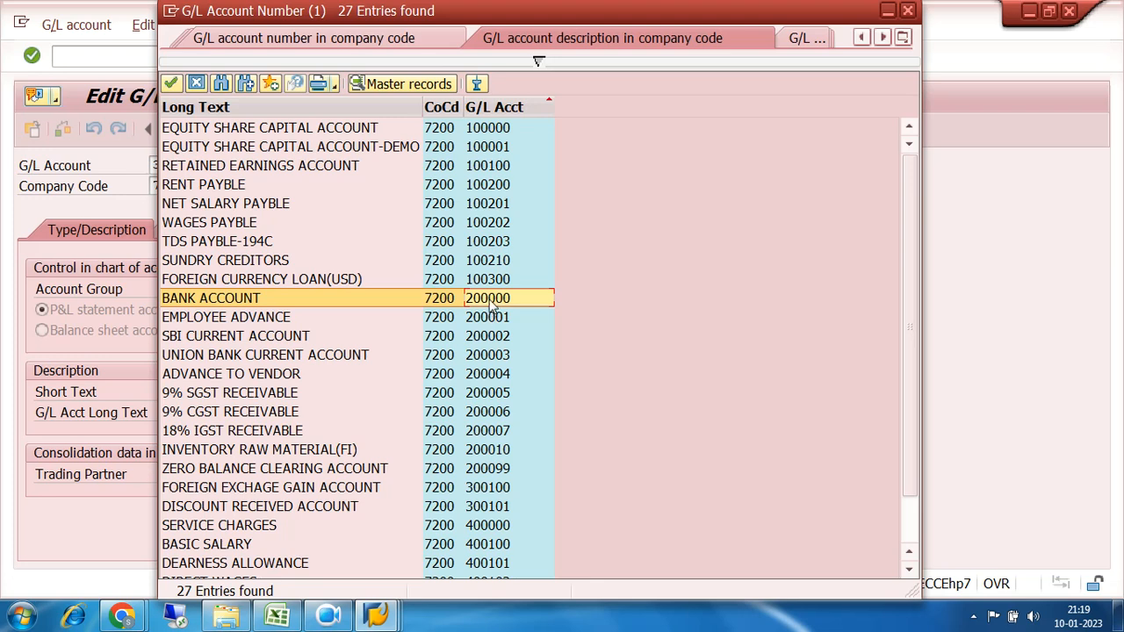
left_click(489, 319)
left_click(490, 299)
left_click(490, 318)
left_click(490, 336)
left_click(494, 355)
left_click(498, 374)
left_click(498, 393)
left_click(498, 412)
left_click(498, 430)
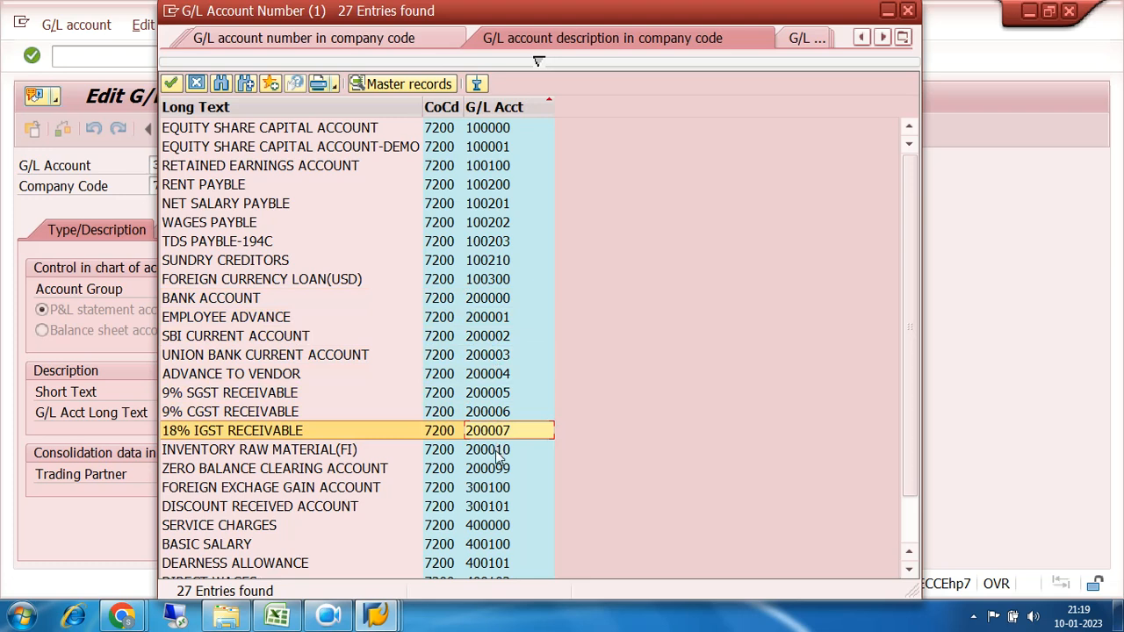
left_click(498, 451)
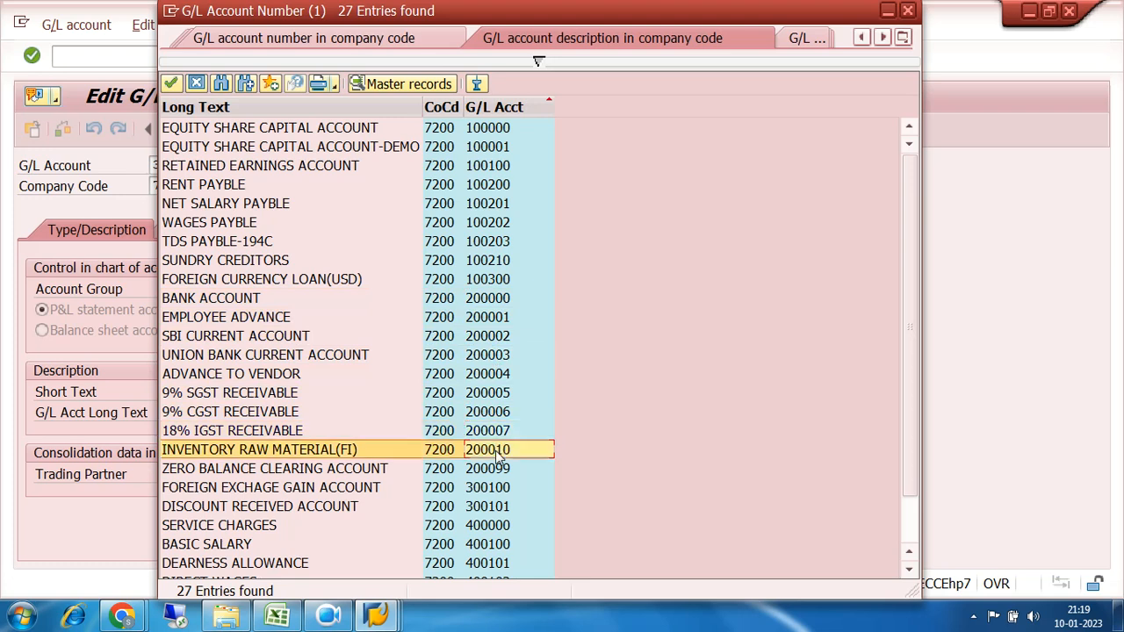
left_click(495, 472)
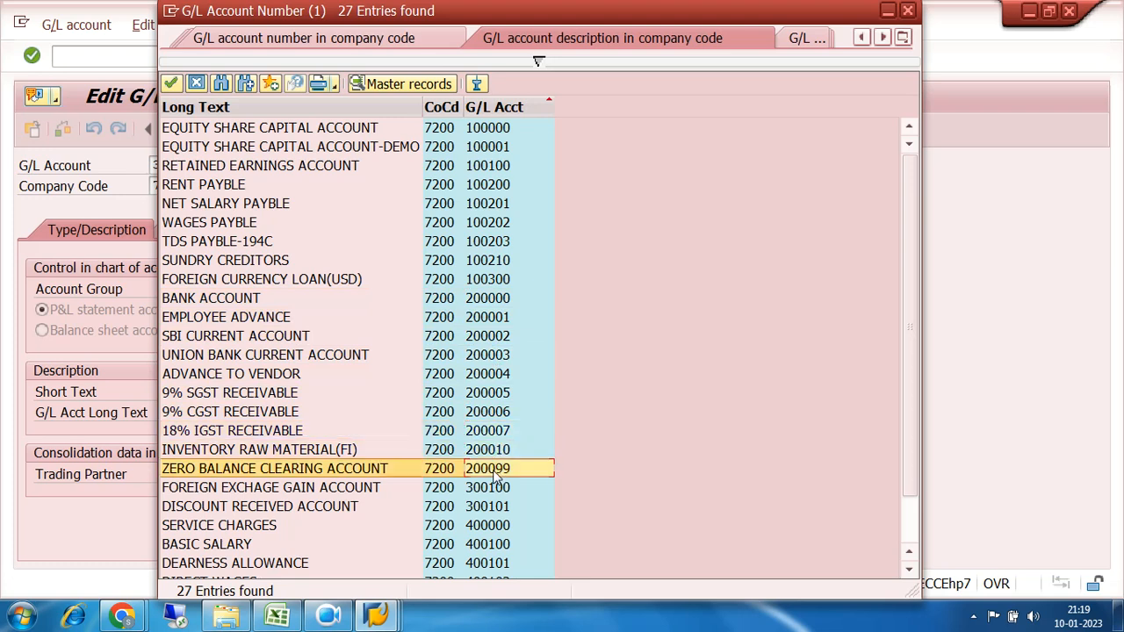
left_click(500, 452)
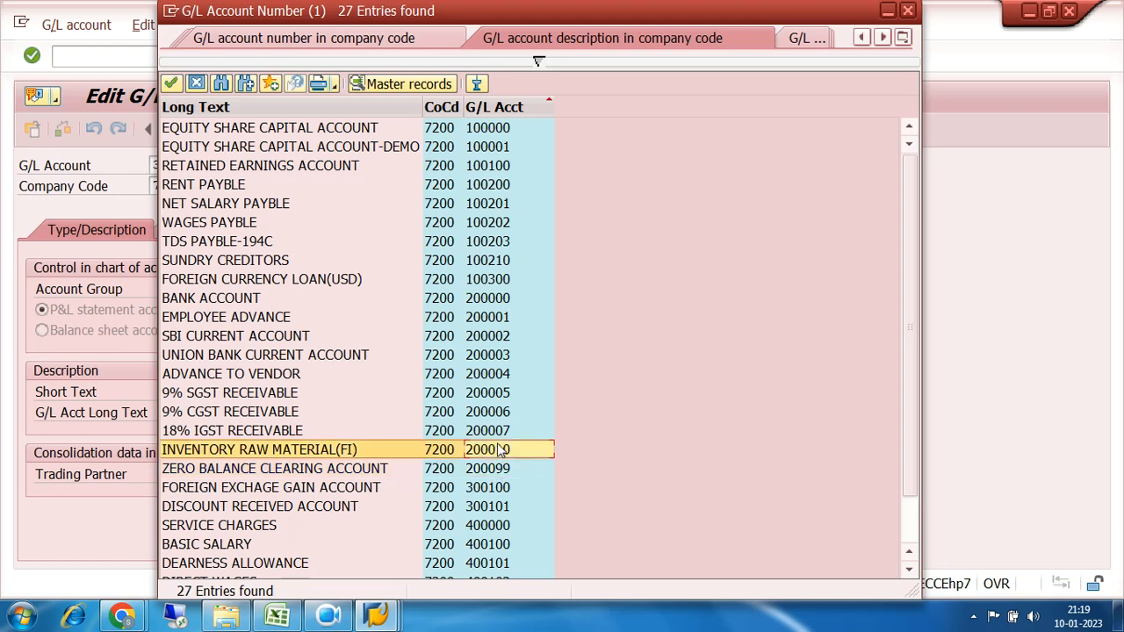
left_click(489, 433)
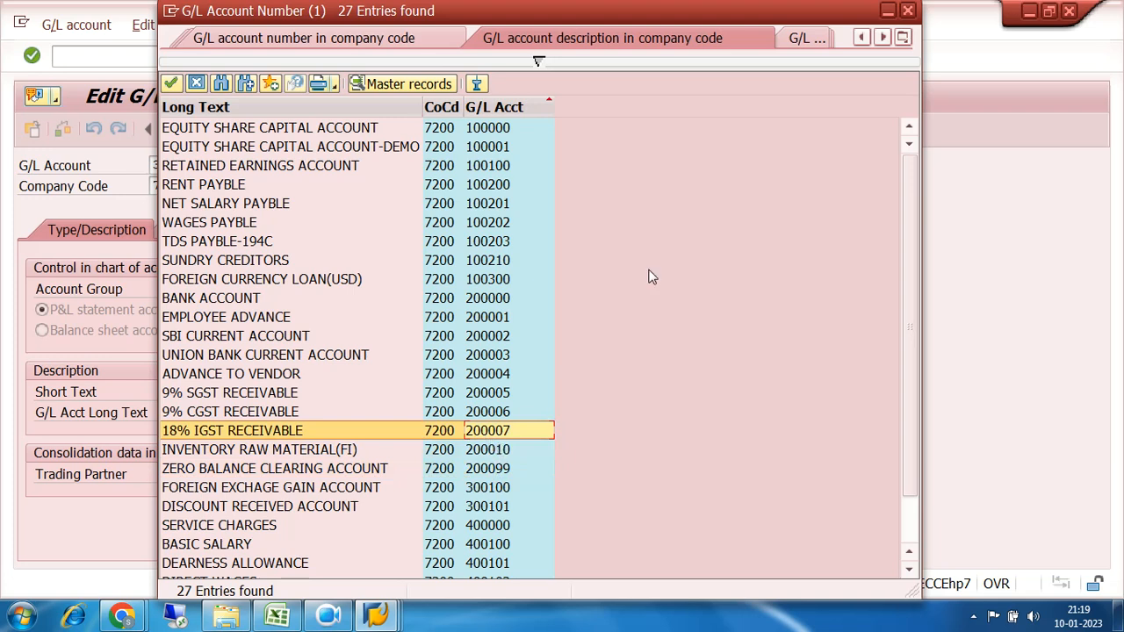
left_click(906, 11)
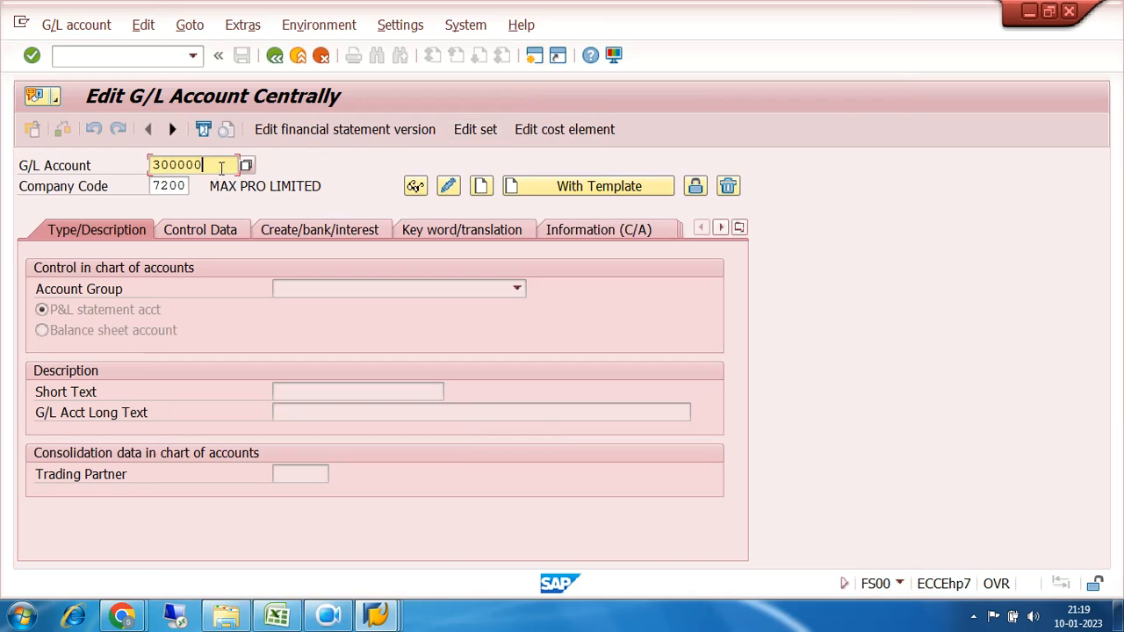
- Set the G/L account number to 200008 for company code 7200
key("BackSpace")
key("BackSpace")
key("BackSpace")
key("BackSpace")
key("BackSpace")
key("BackSpace")
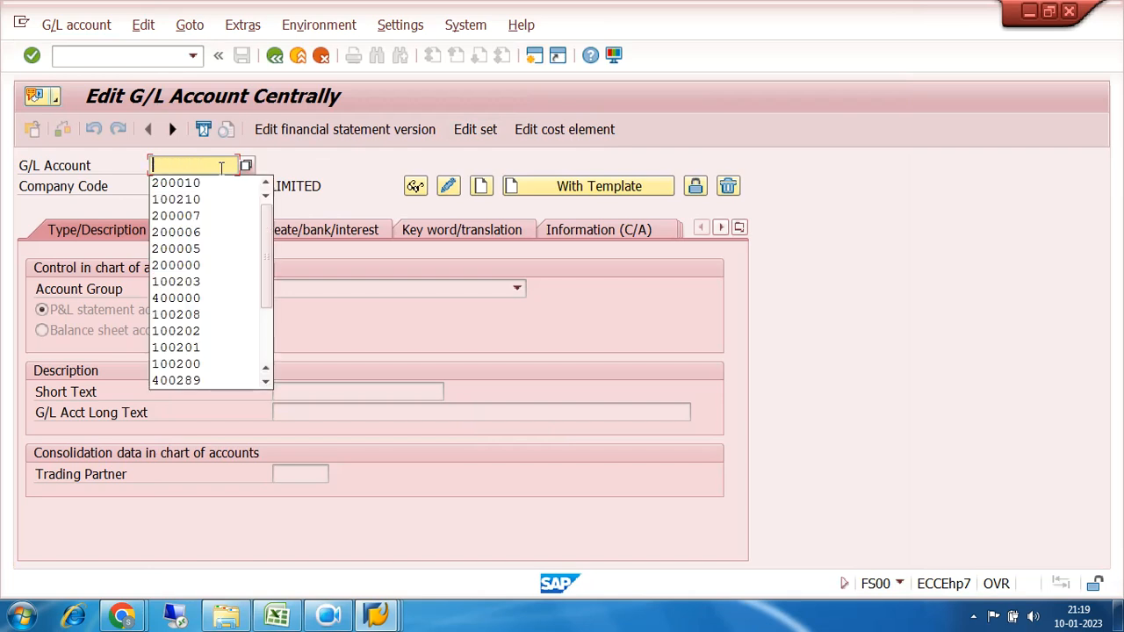
type("2000")
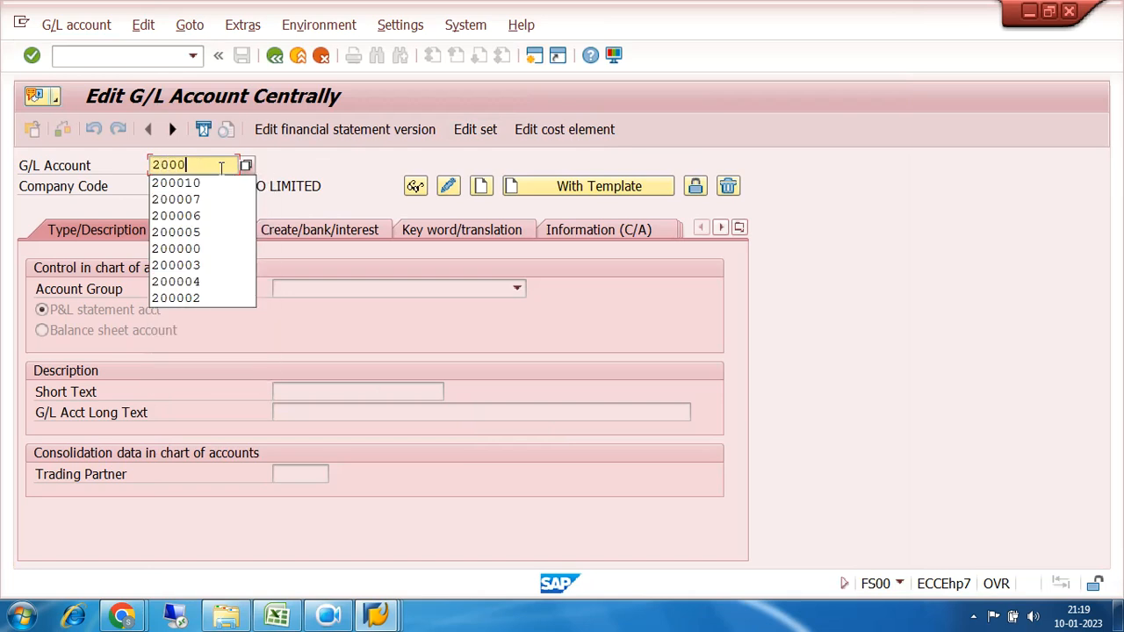
type("08")
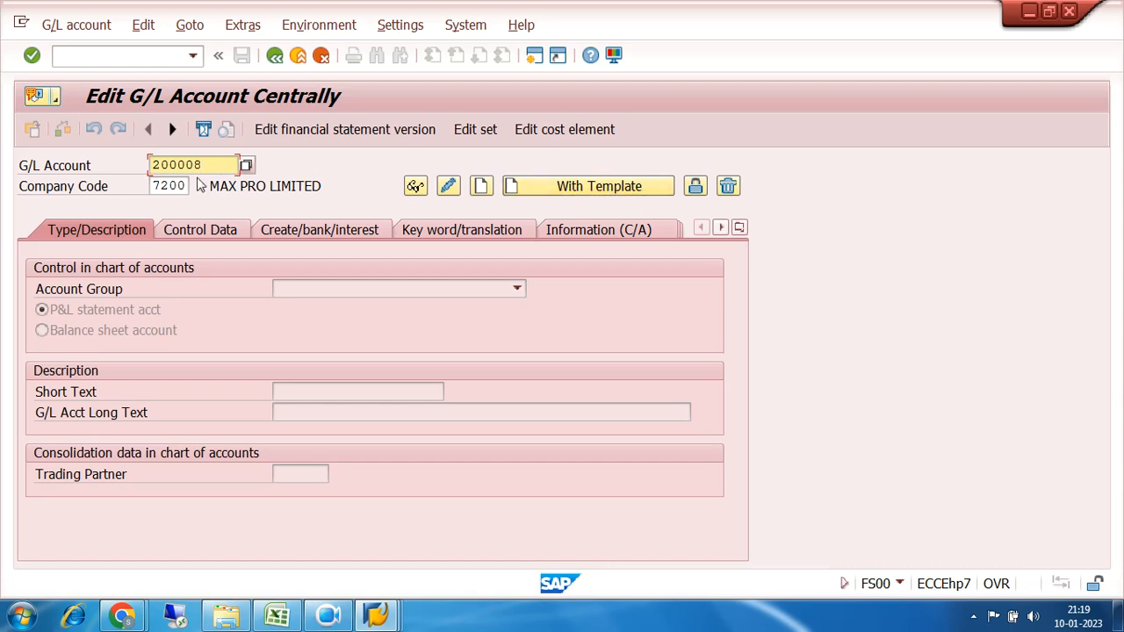
- Clear the G/L account number for company code 7200
key("BackSpace")
key("BackSpace")
key("BackSpace")
key("BackSpace")
key("BackSpace")
key("BackSpace")
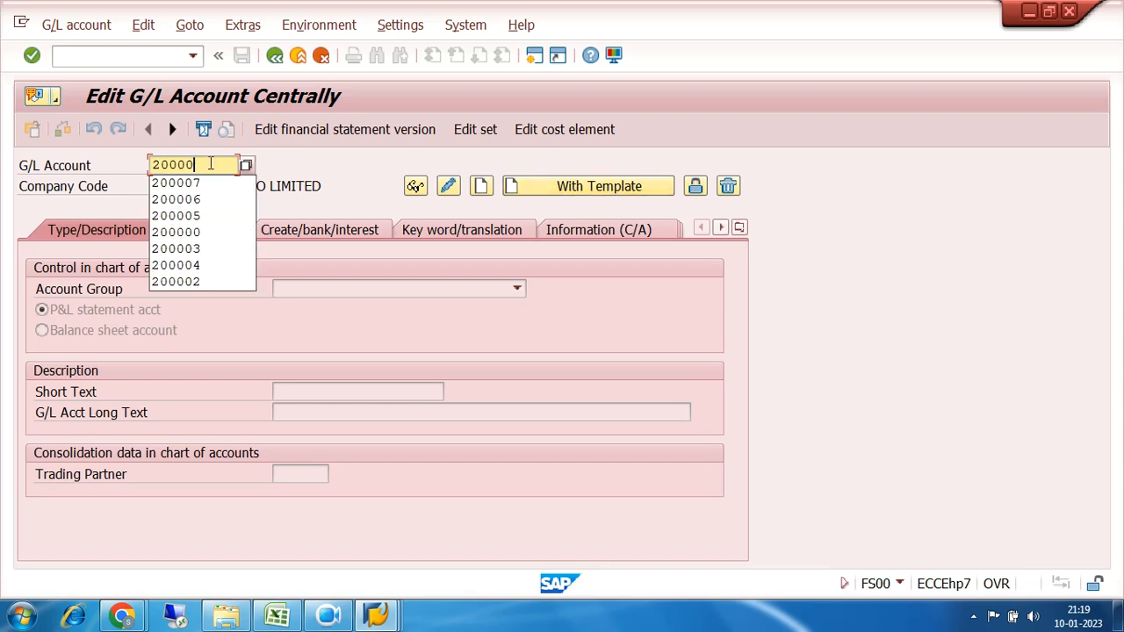
left_click(691, 135)
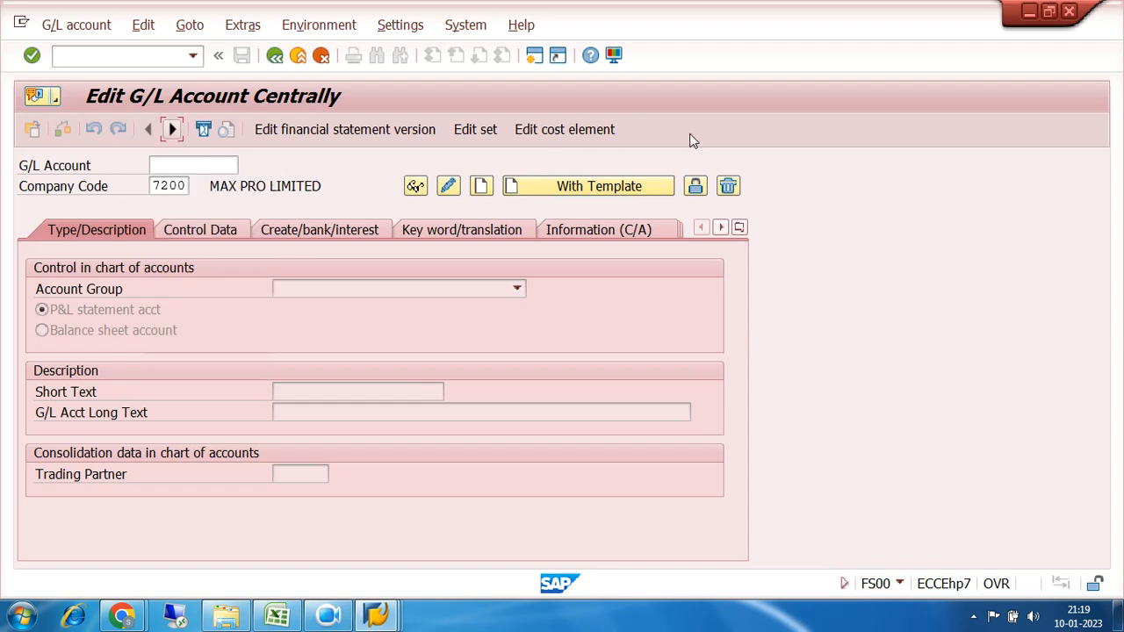
- Change the hierarchy display setting to show accounts in the navigation tree, and acknowledge the notice
left_click(416, 29)
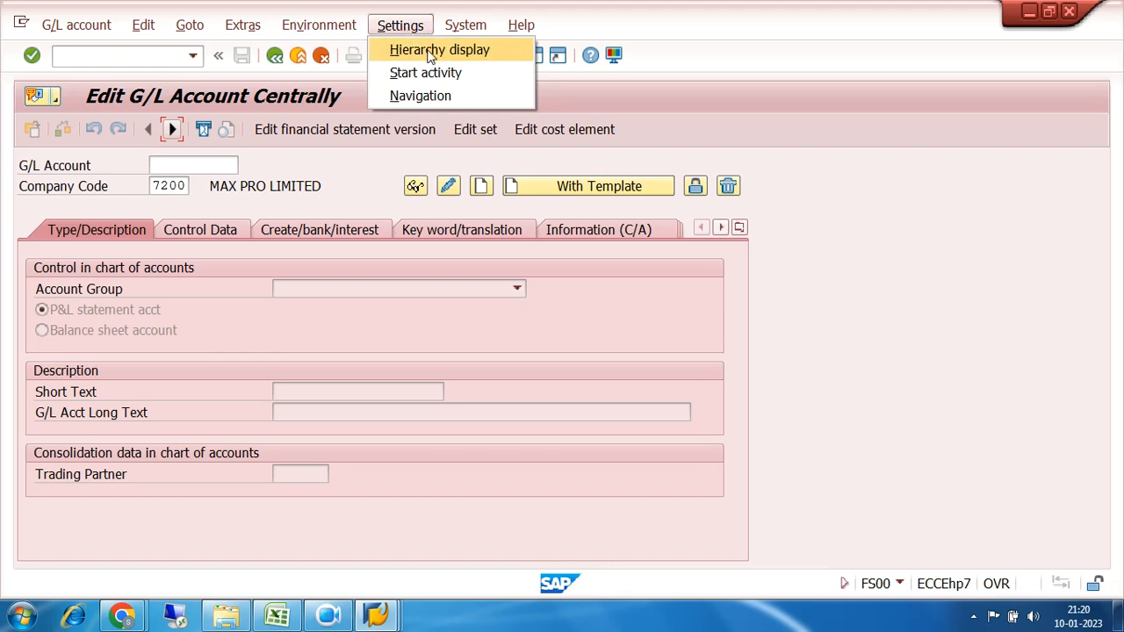
left_click(431, 51)
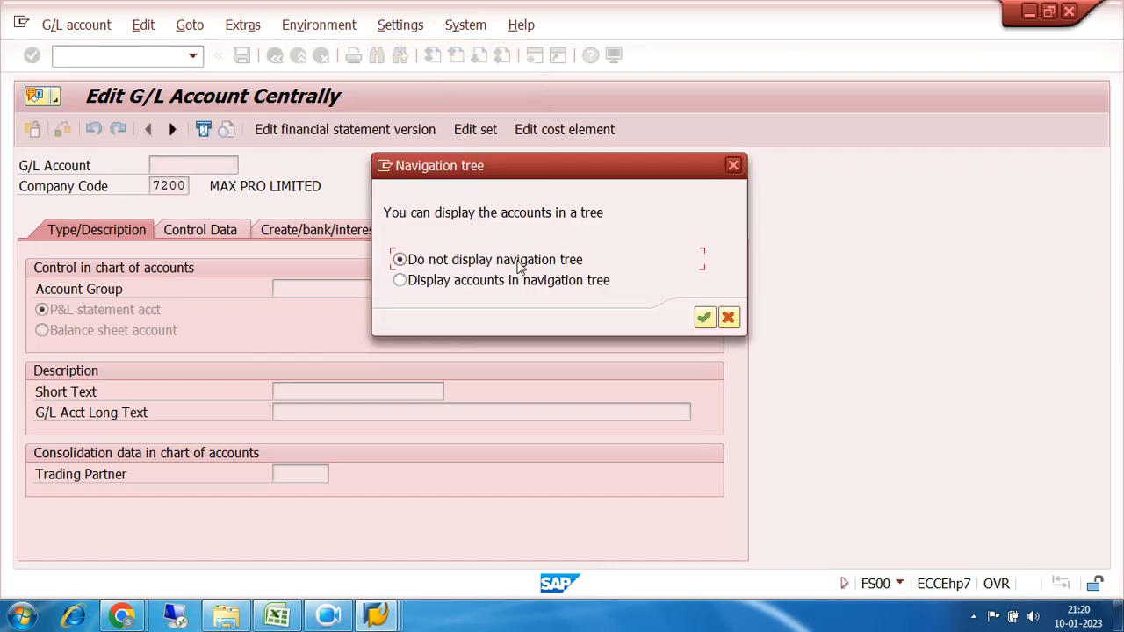
left_click(404, 282)
left_click(703, 318)
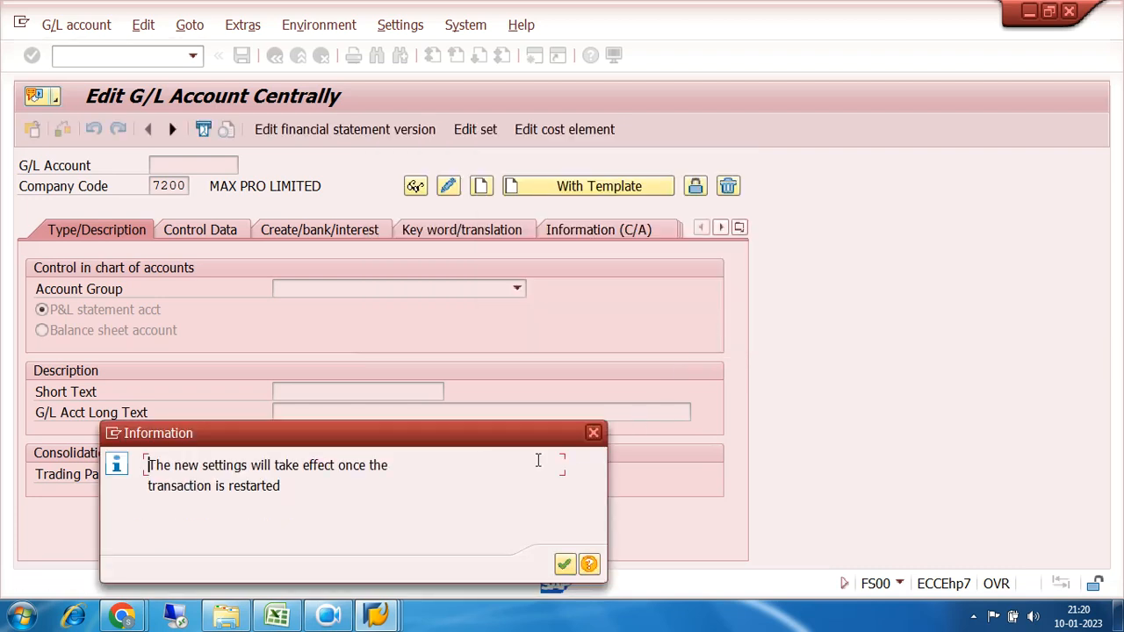
left_click(564, 565)
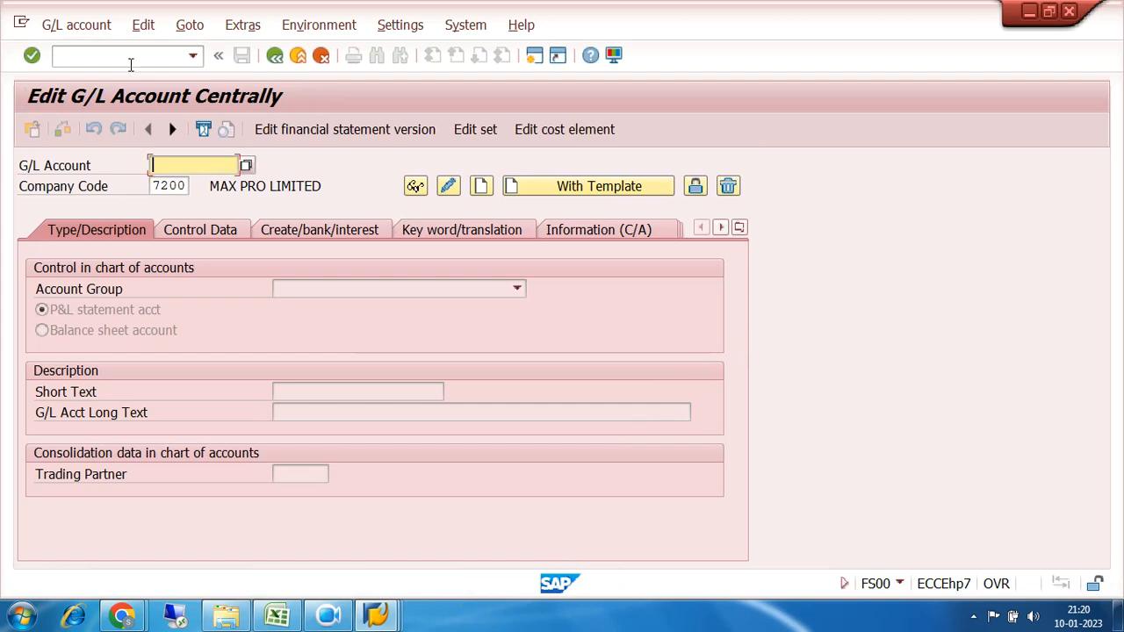
- Restart transaction FS00 and narrow the navigation tree to give the account details more room
left_click(129, 55)
type("/NFS00")
key("Return")
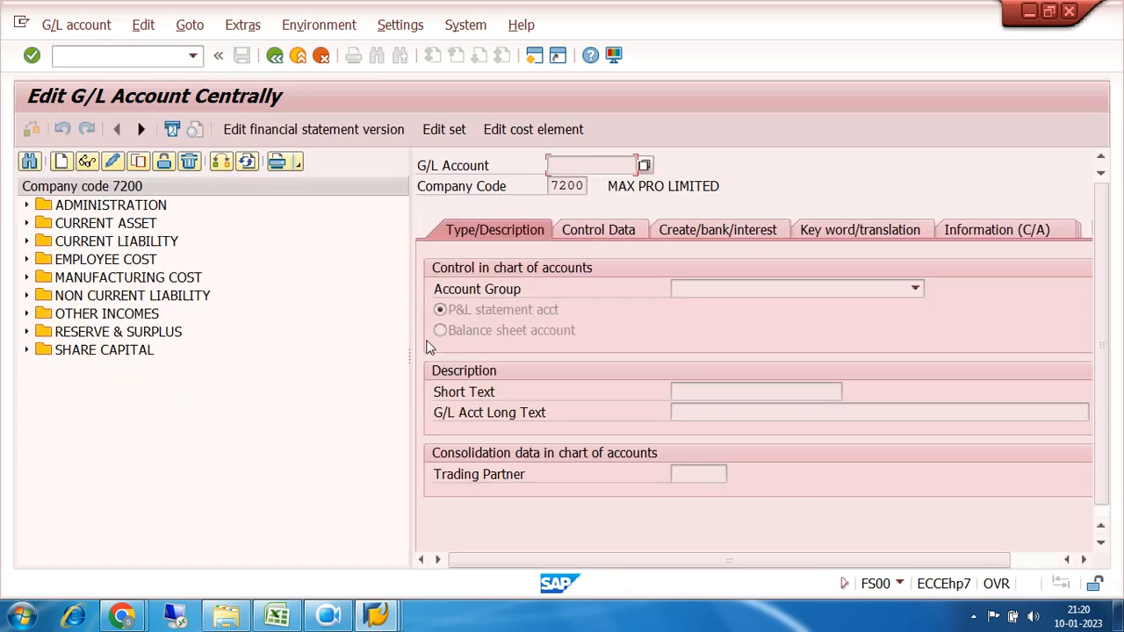
left_click_drag(409, 352, 317, 350)
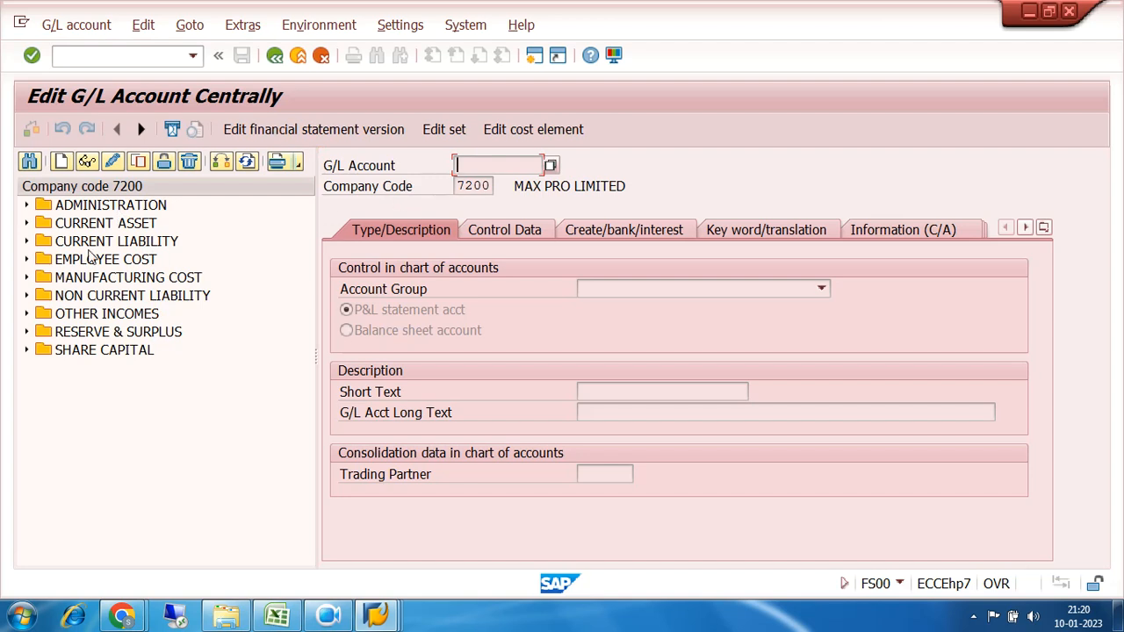
- Examine the account groups of company code 7200 in the navigation tree, from ADMINISTRATION to NON CURRENT LIABILITY
left_click(99, 207)
left_click(101, 223)
left_click(103, 242)
left_click(106, 261)
left_click(112, 279)
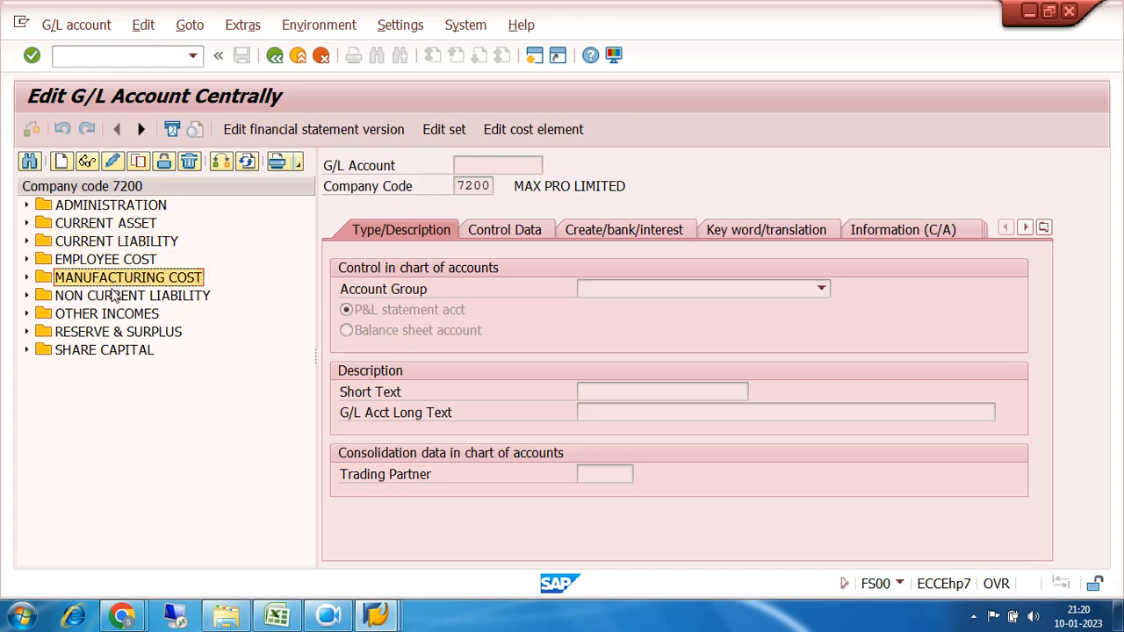
left_click(115, 298)
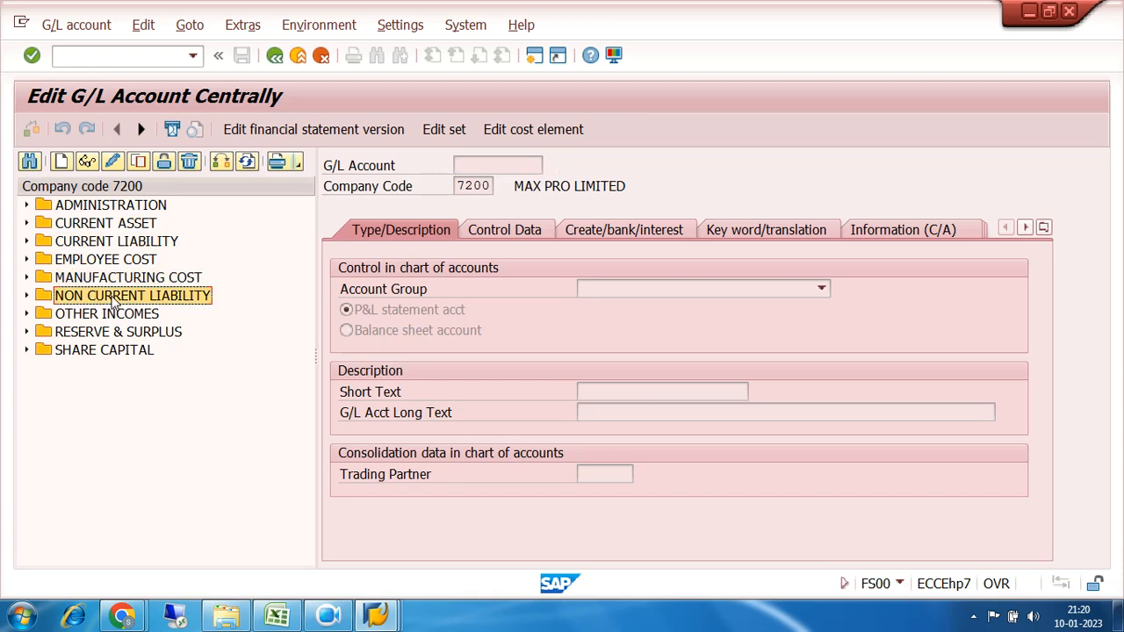
- Expand CURRENT ASSET and copy G/L account 200007 to new account 200008 in company code 7200
left_click(27, 223)
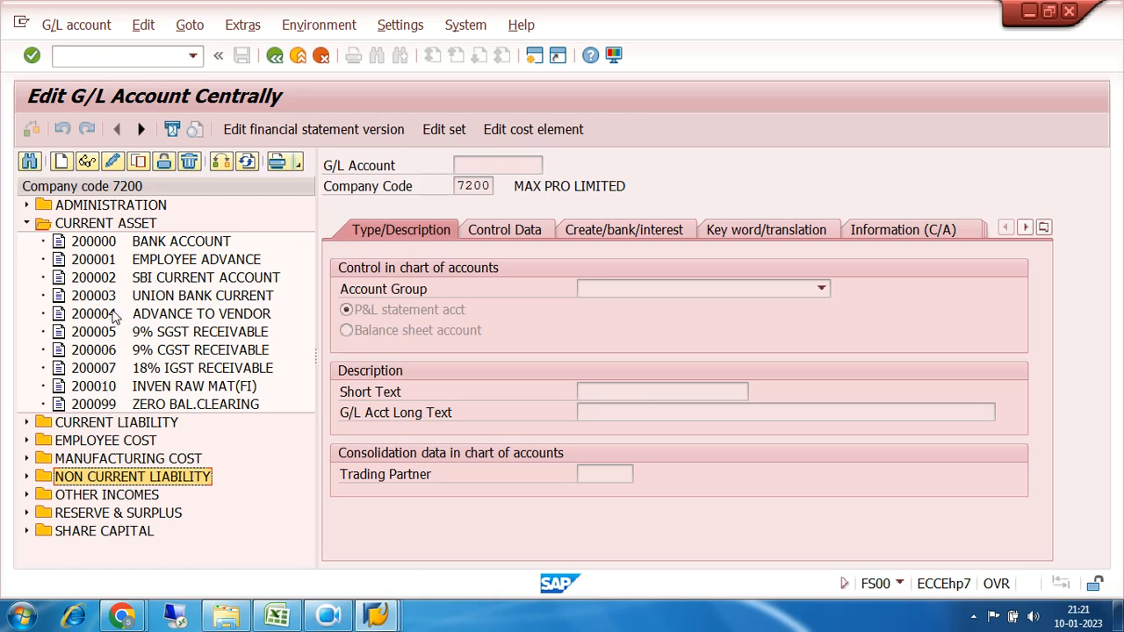
left_click(113, 368)
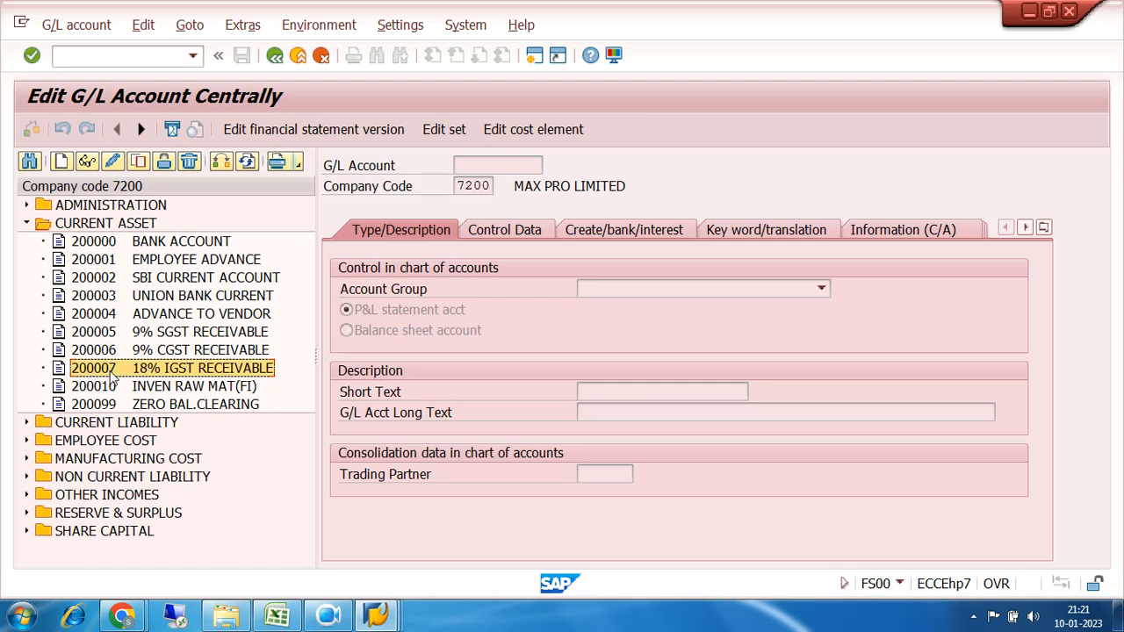
left_click(101, 390)
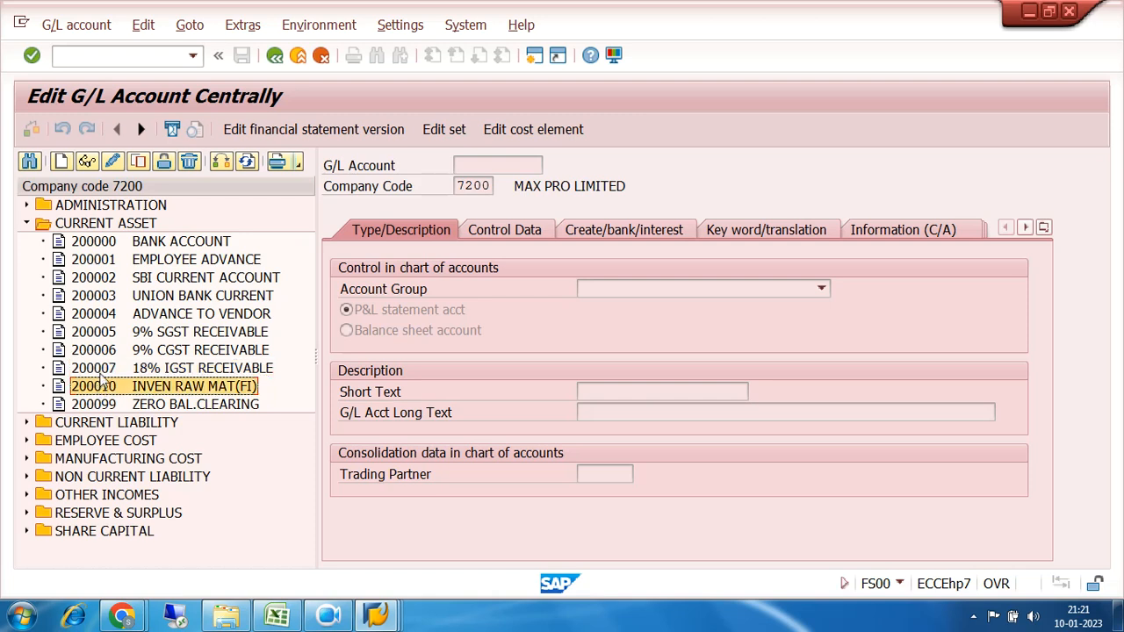
left_click(102, 375)
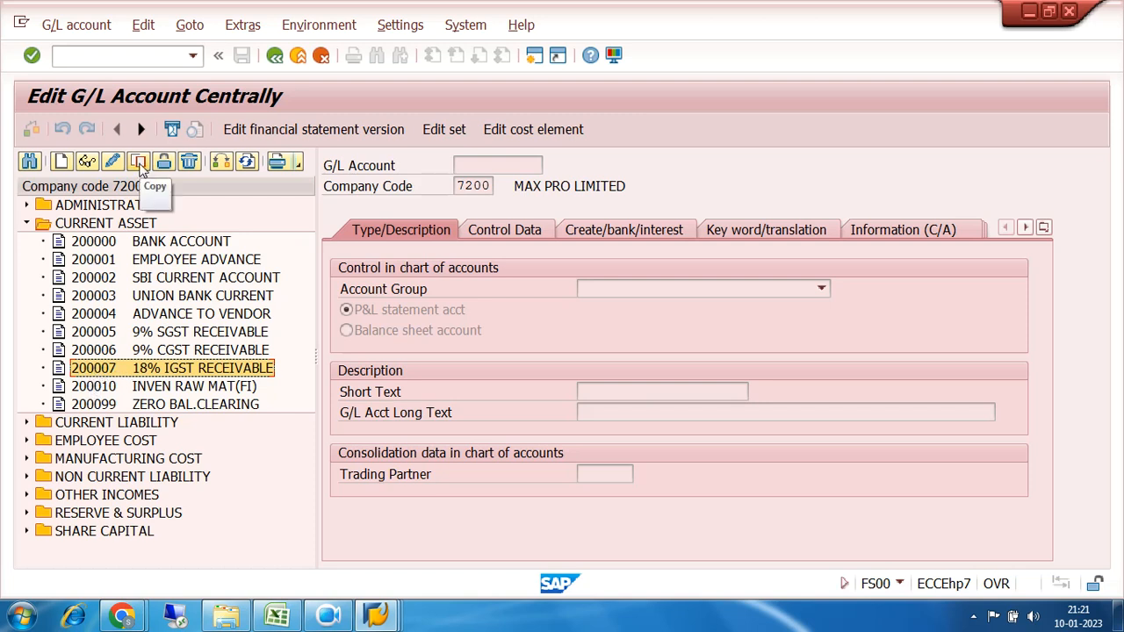
left_click(139, 165)
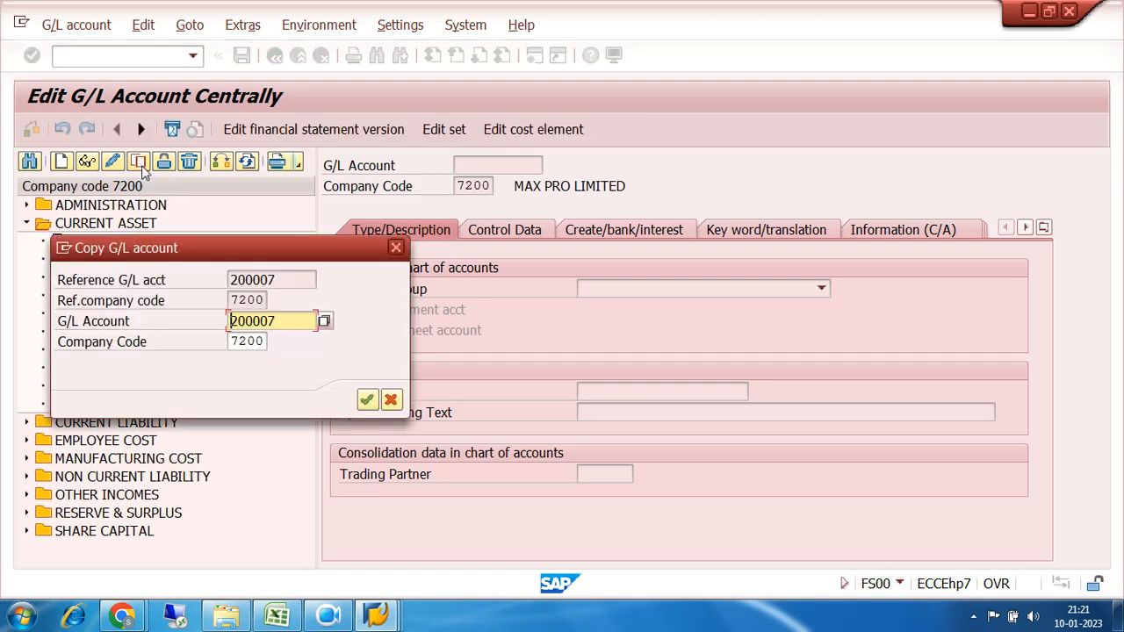
left_click(281, 322)
key("BackSpace")
type("8")
left_click(366, 400)
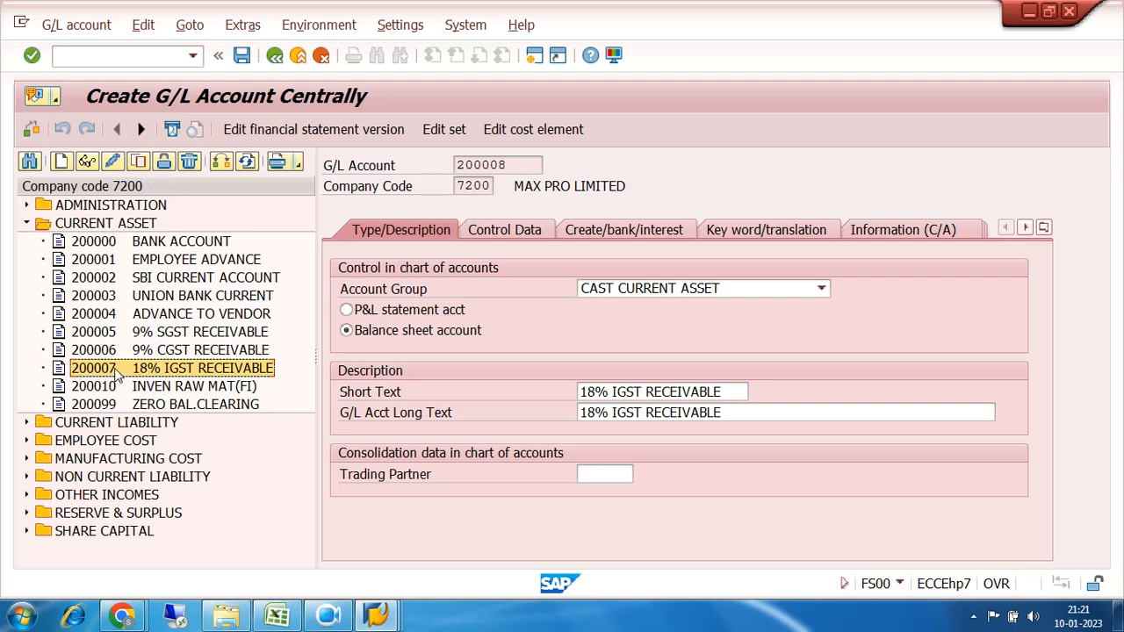
- Replace the short text with SUNDRY DEBTORS and the G/L account long text with SUNDRY DEBTORS ACCOUNT
left_click(513, 164)
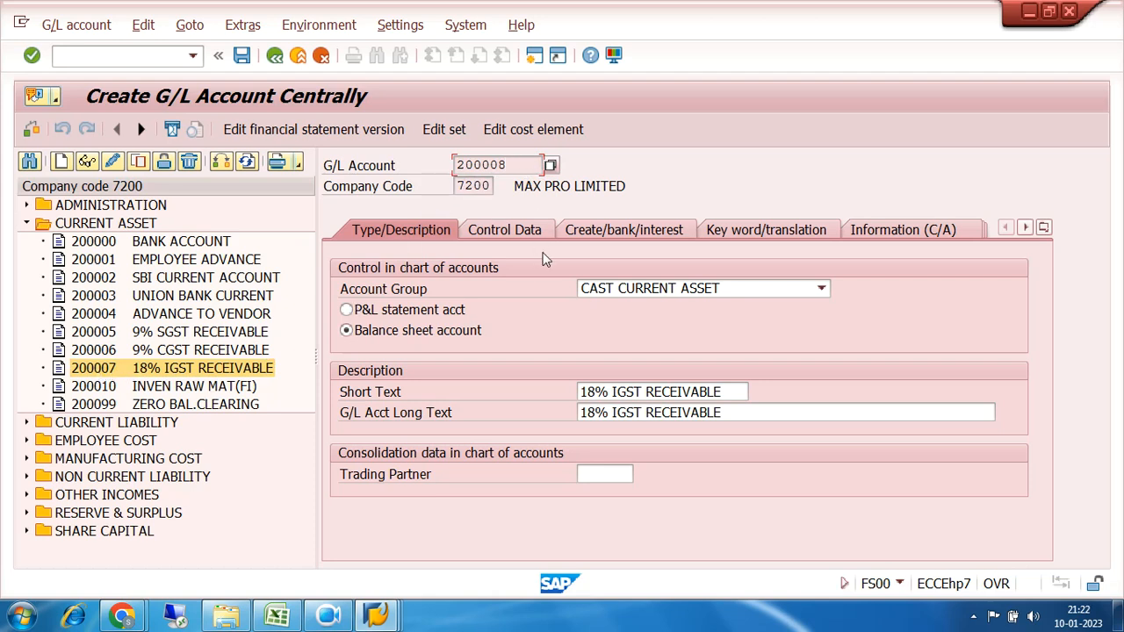
left_click(734, 393)
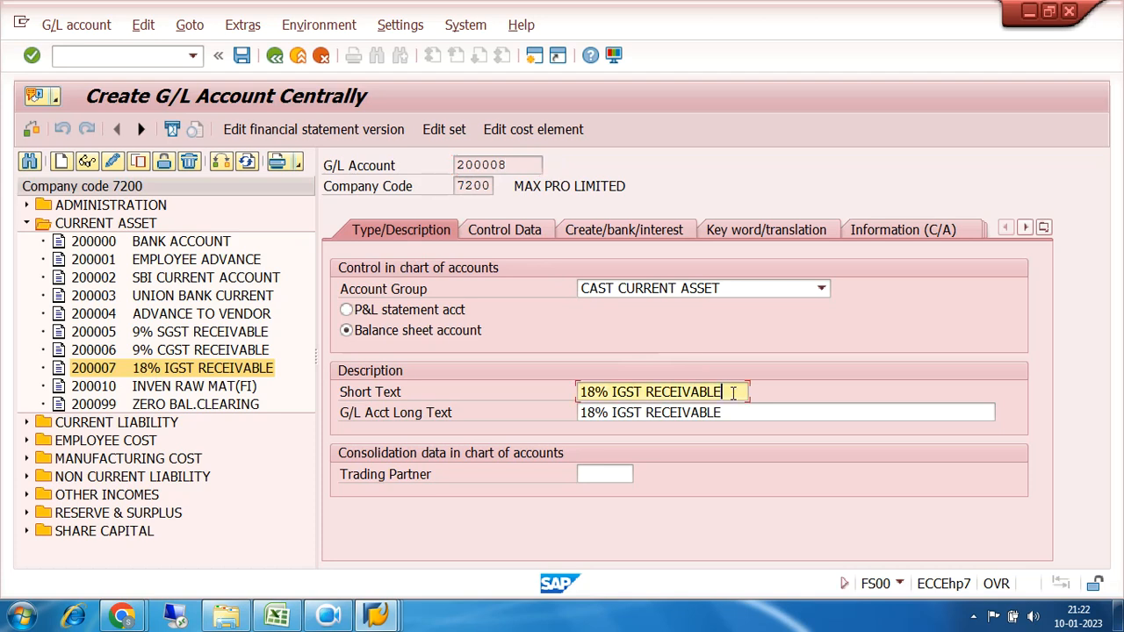
key("BackSpace")
key("BackSpace")
key("BackSpace")
key("BackSpace")
key("BackSpace")
key("BackSpace")
key("BackSpace")
key("BackSpace")
key("BackSpace")
key("BackSpace")
key("BackSpace")
key("BackSpace")
key("BackSpace")
key("BackSpace")
key("BackSpace")
key("BackSpace")
key("BackSpace")
key("BackSpace")
key("BackSpace")
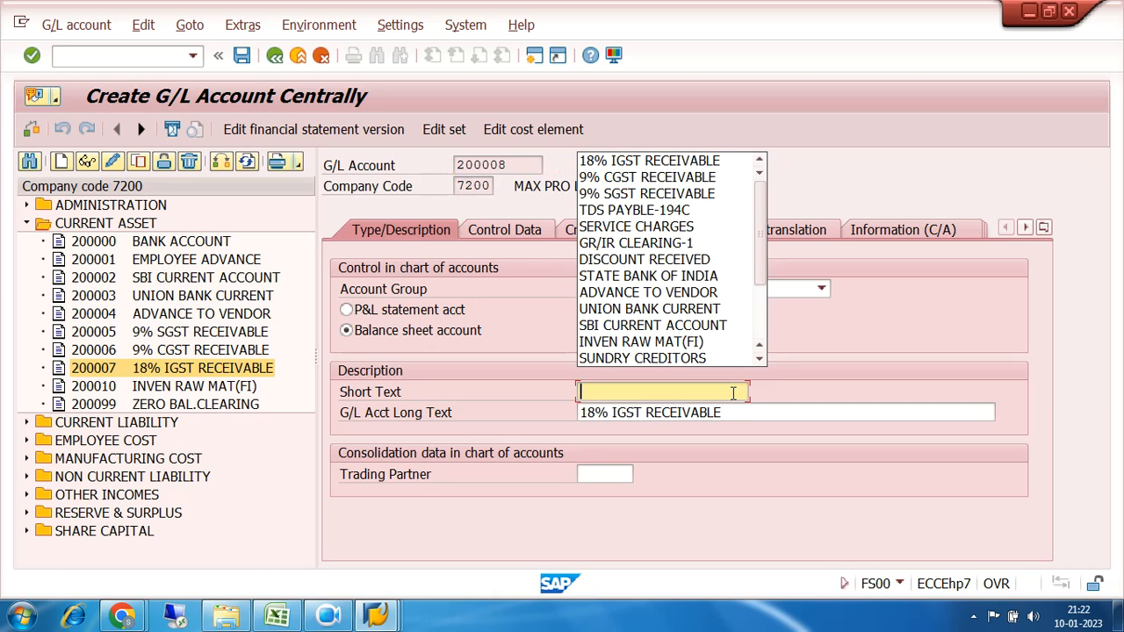
type("SUNDRY")
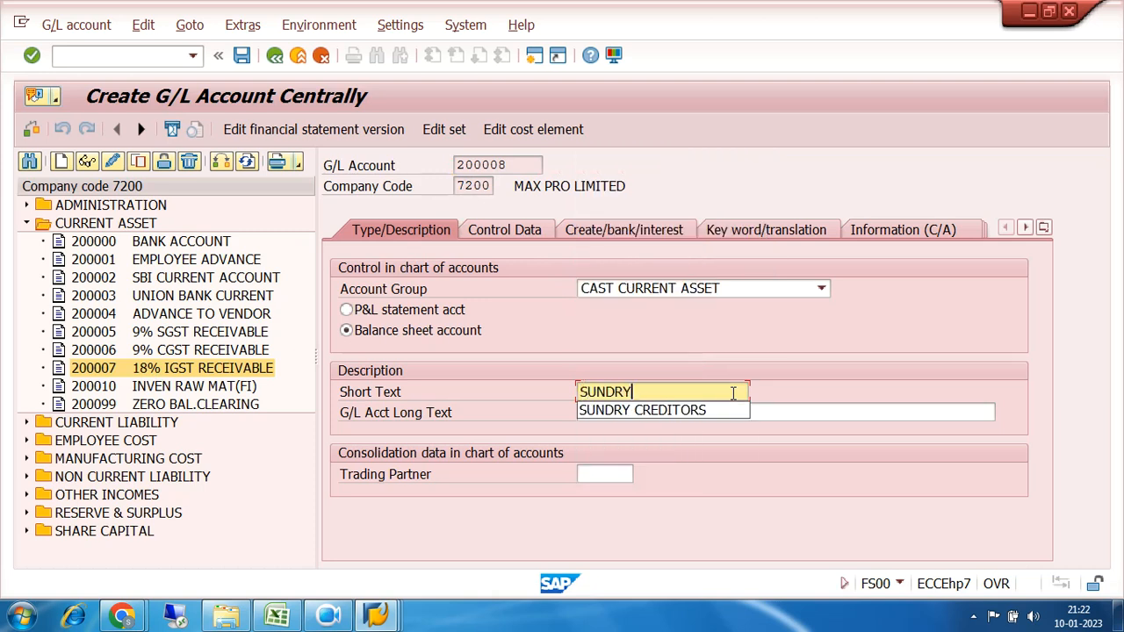
type(" DEB")
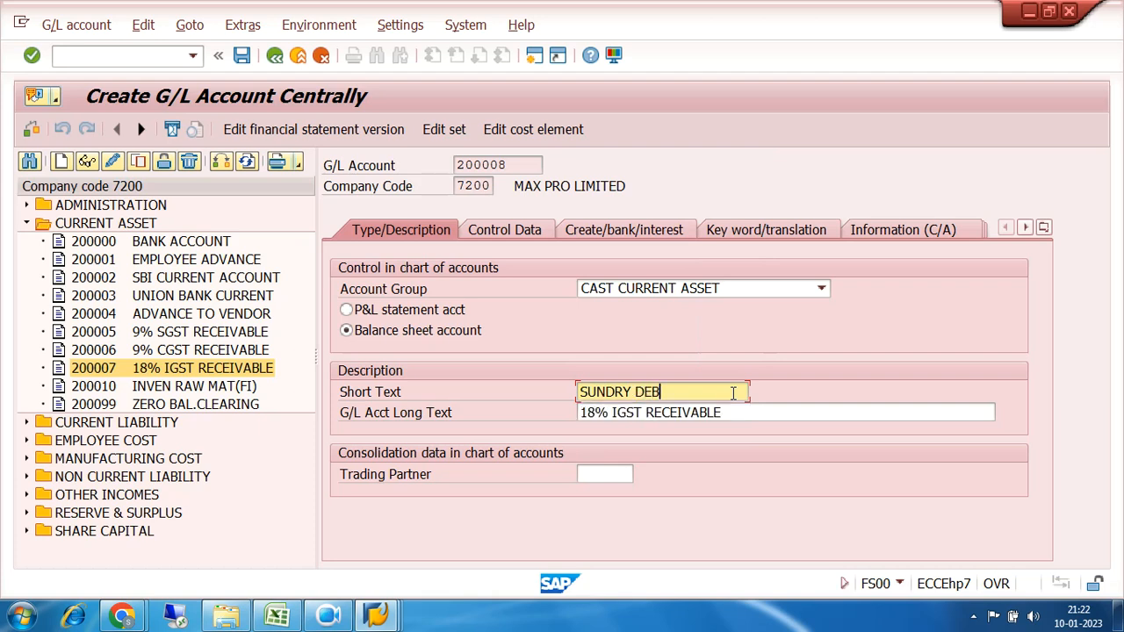
type("TORS")
key("Tab")
type("SUNDRY ")
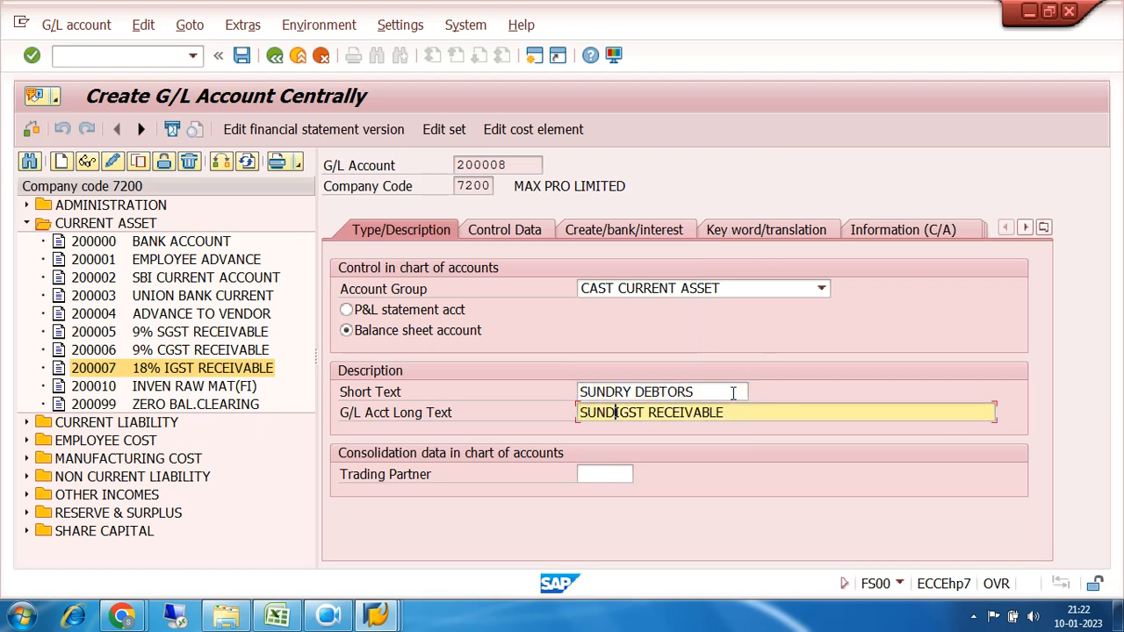
type("DEBTORS")
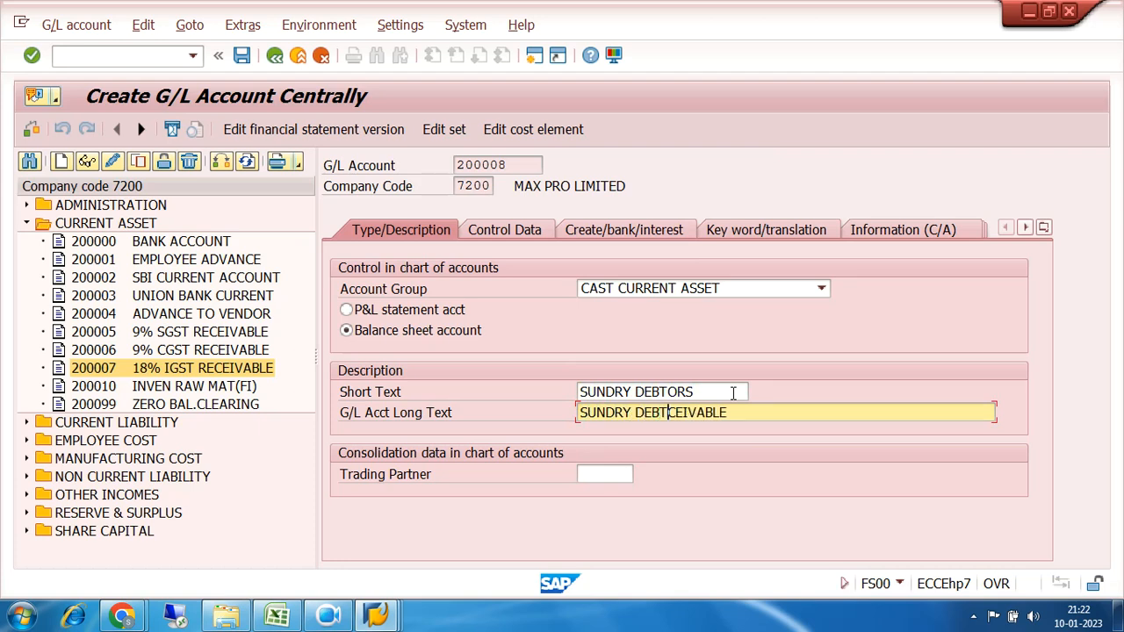
type(" ACCOUNT")
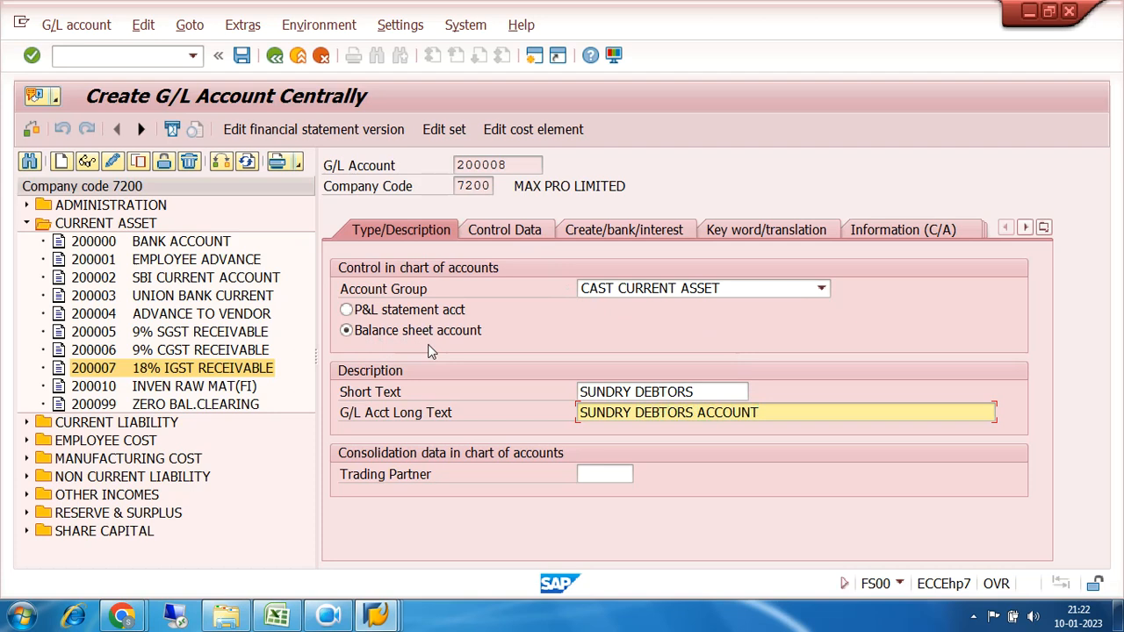
- In the control data, set the reconciliation account type to D Customers
left_click(508, 230)
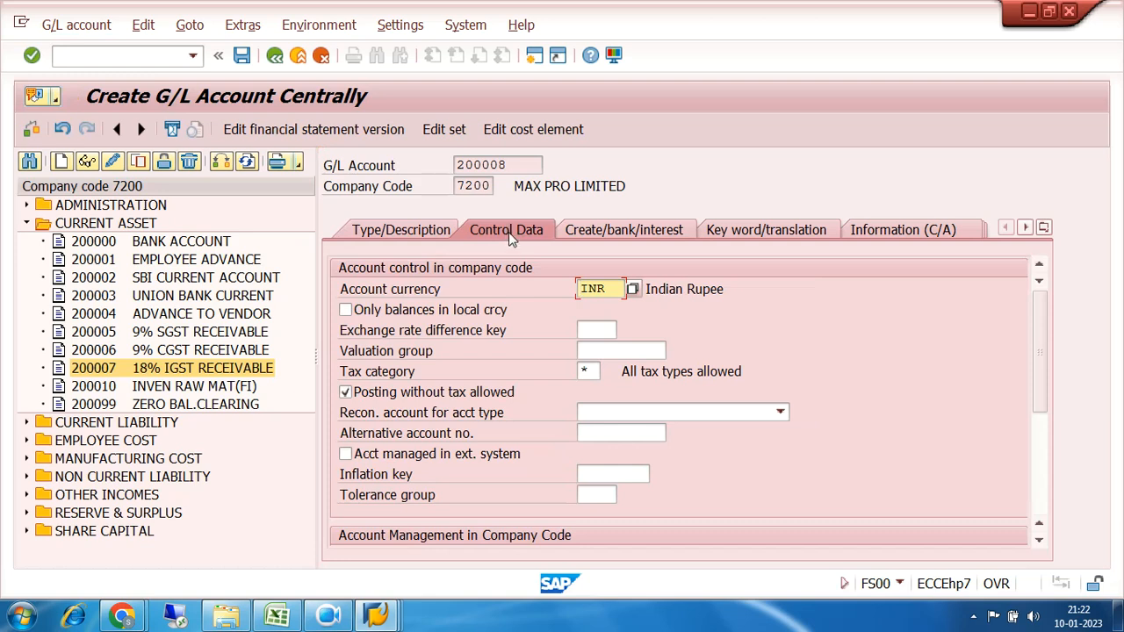
left_click(594, 372)
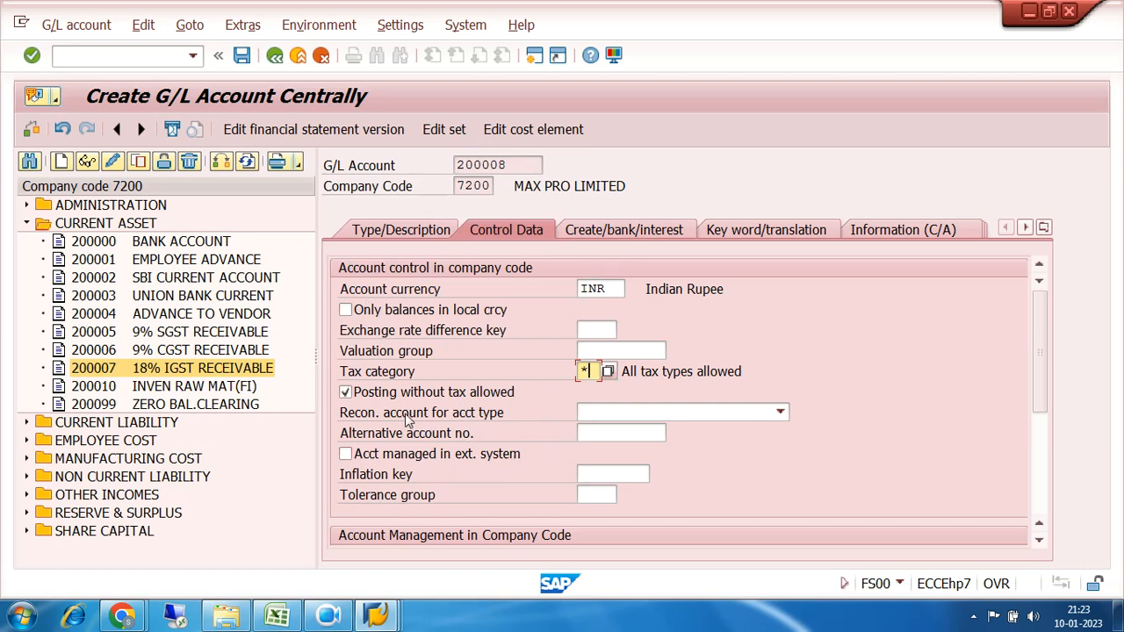
left_click(780, 413)
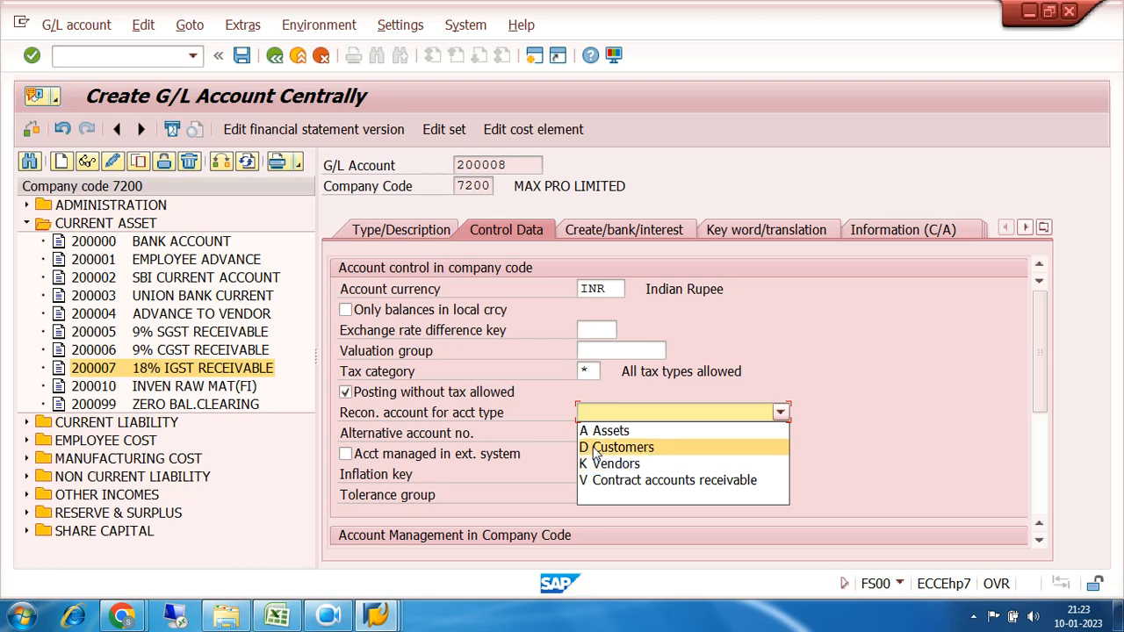
left_click(596, 449)
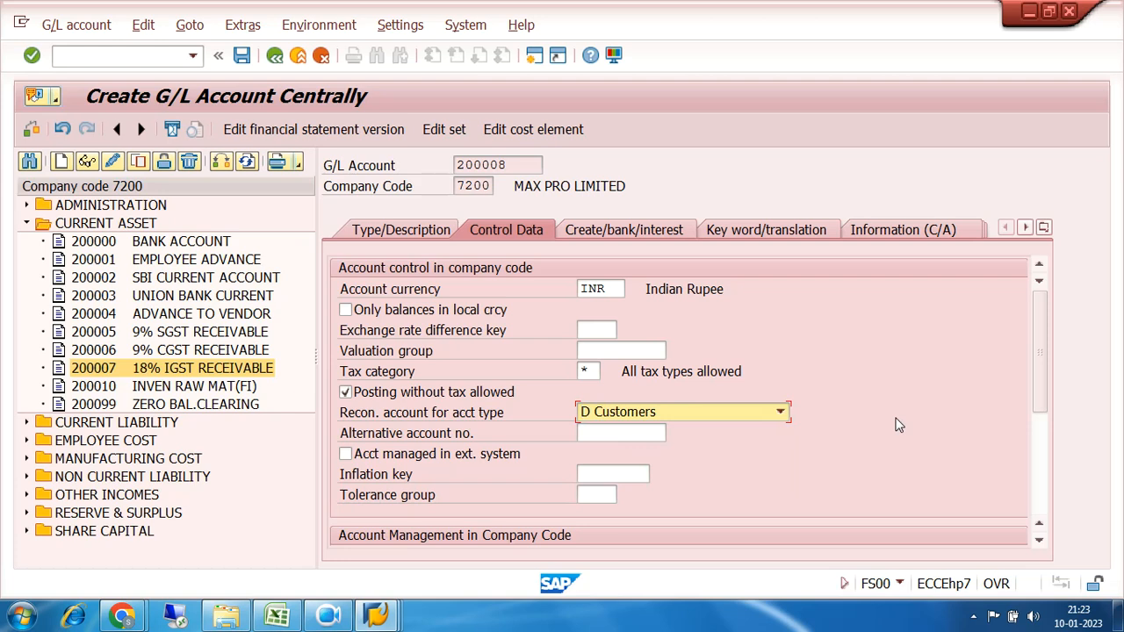
key("F4")
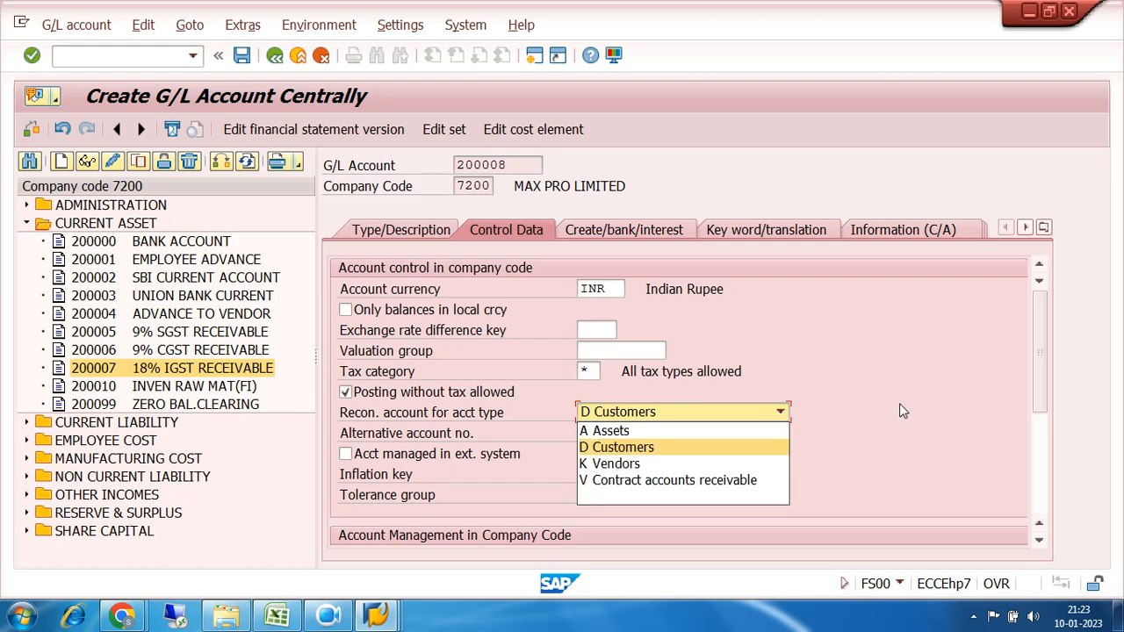
left_click(654, 450)
- Turn off open item management for account 200008
scroll(1042, 545, "down", 5)
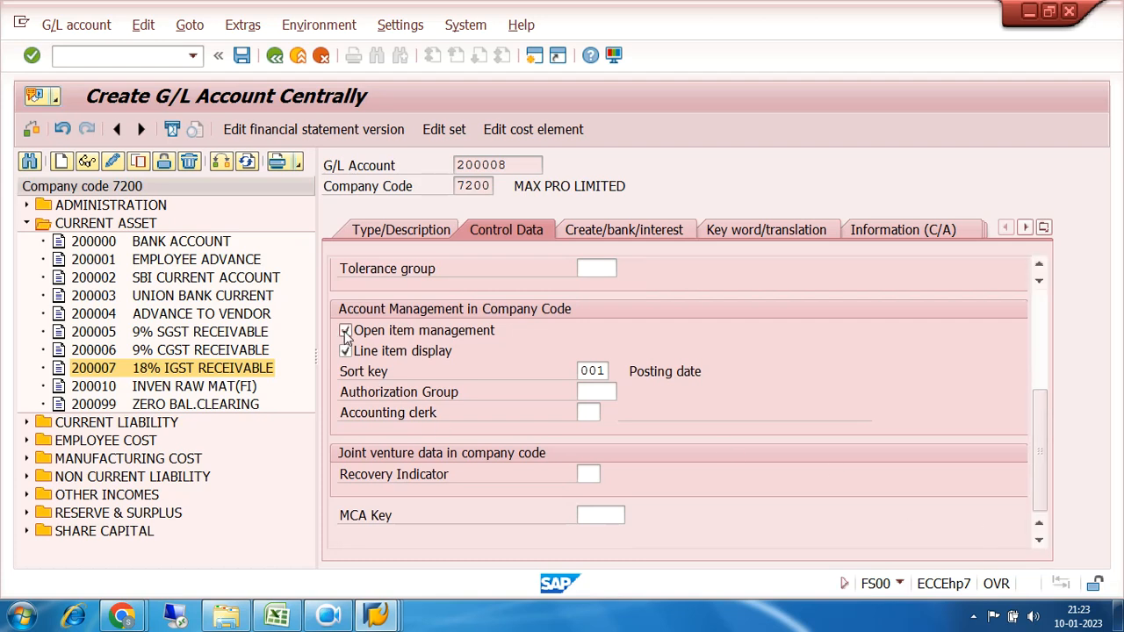
left_click(345, 333)
scroll(858, 399, "up", 5)
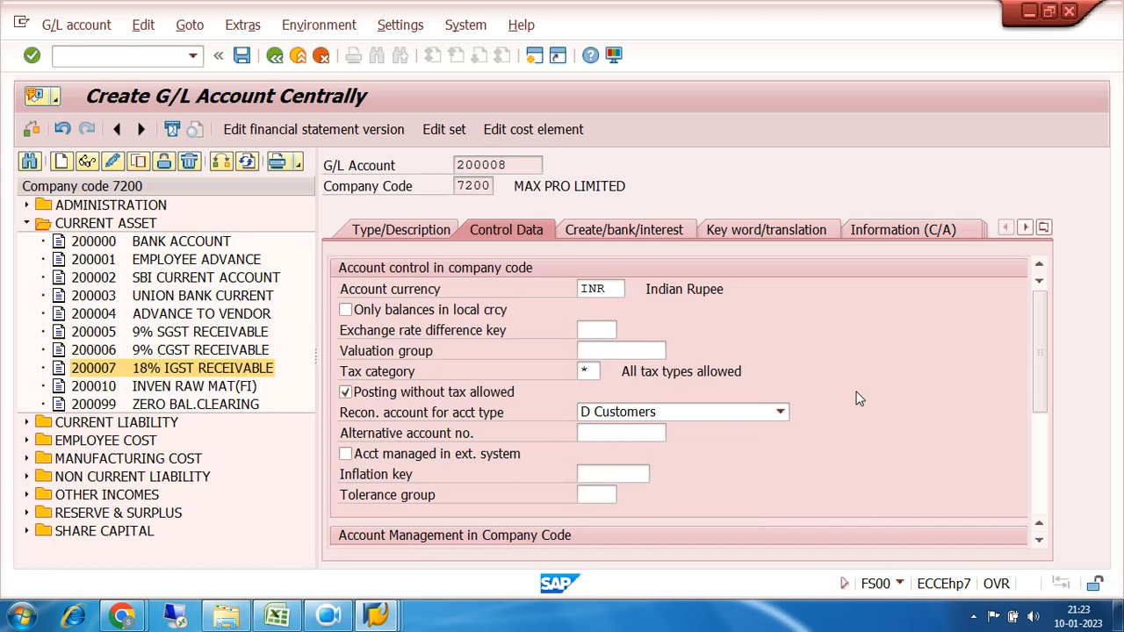
scroll(858, 396, "down", 5)
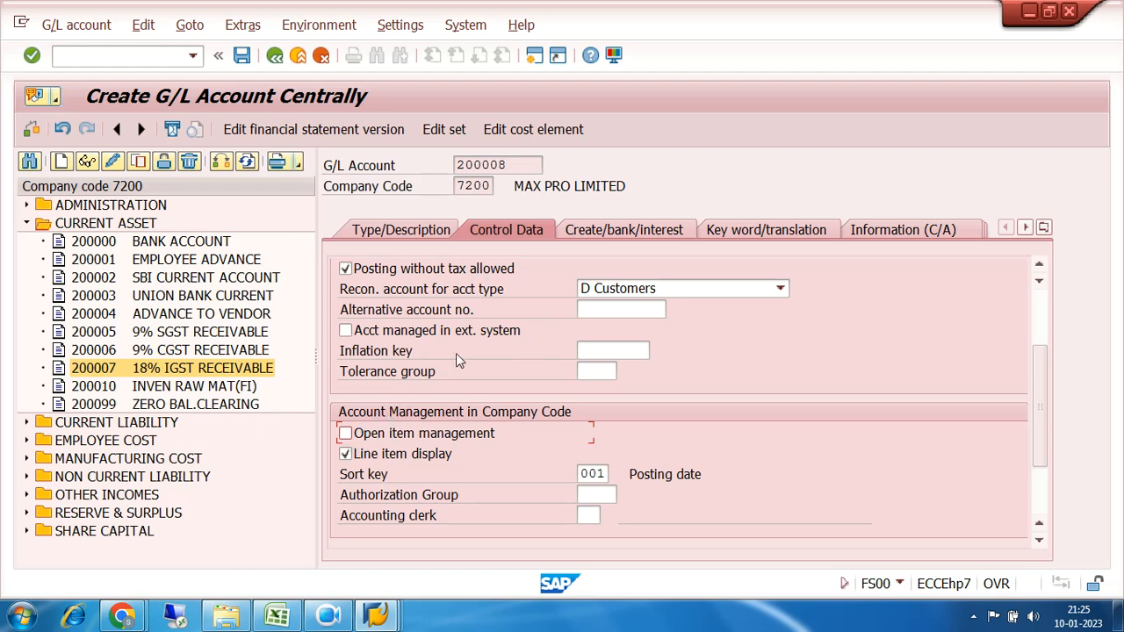
- Assign field status group G067 Reconciliation accounts to G/L account 200008 in company code 7200 and save the account
left_click(620, 234)
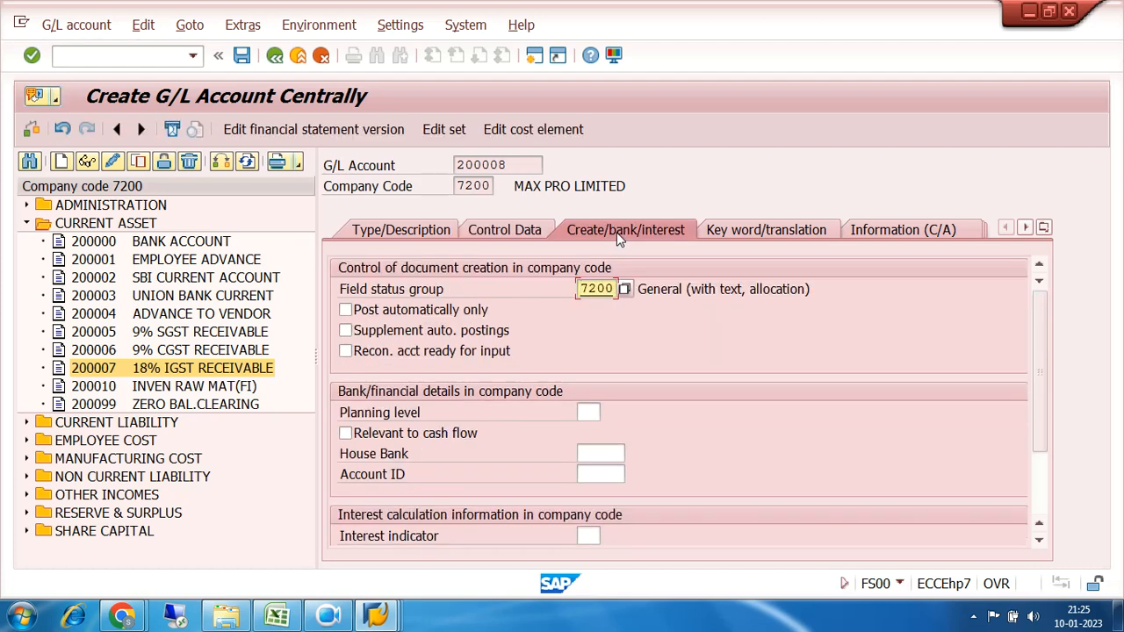
left_click(625, 289)
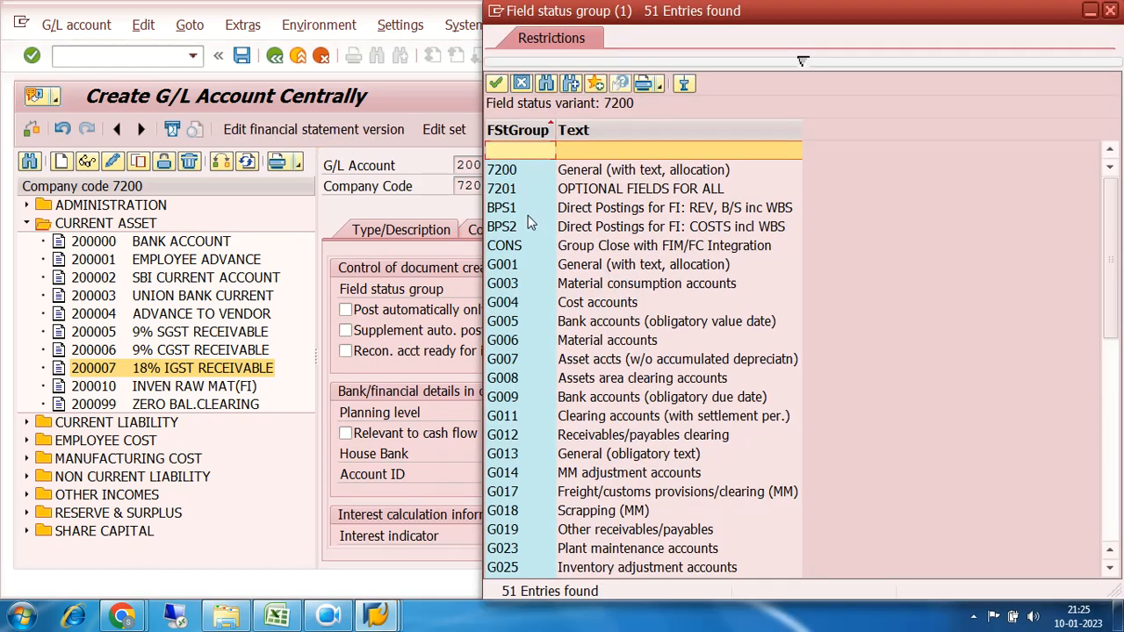
left_click(517, 263)
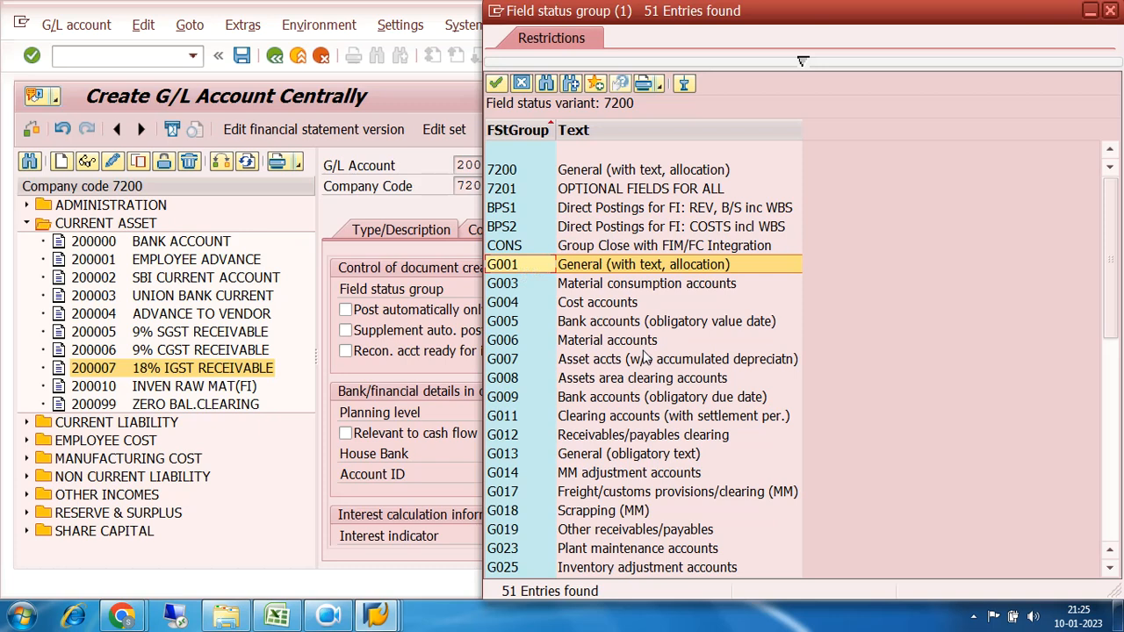
scroll(646, 356, "down", 4)
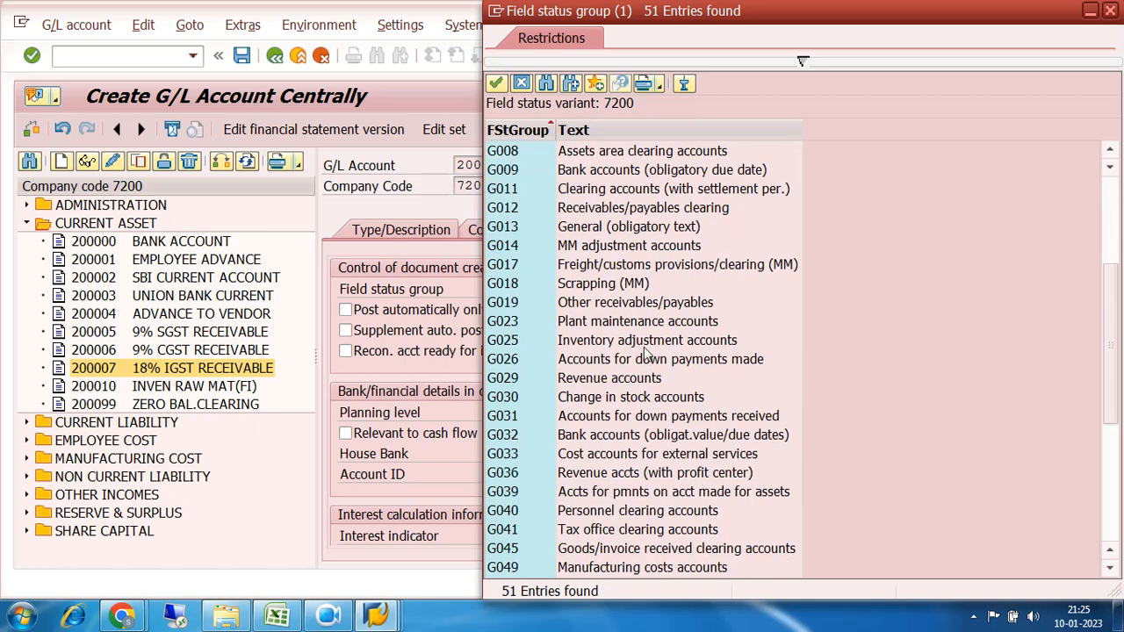
scroll(646, 355, "down", 2)
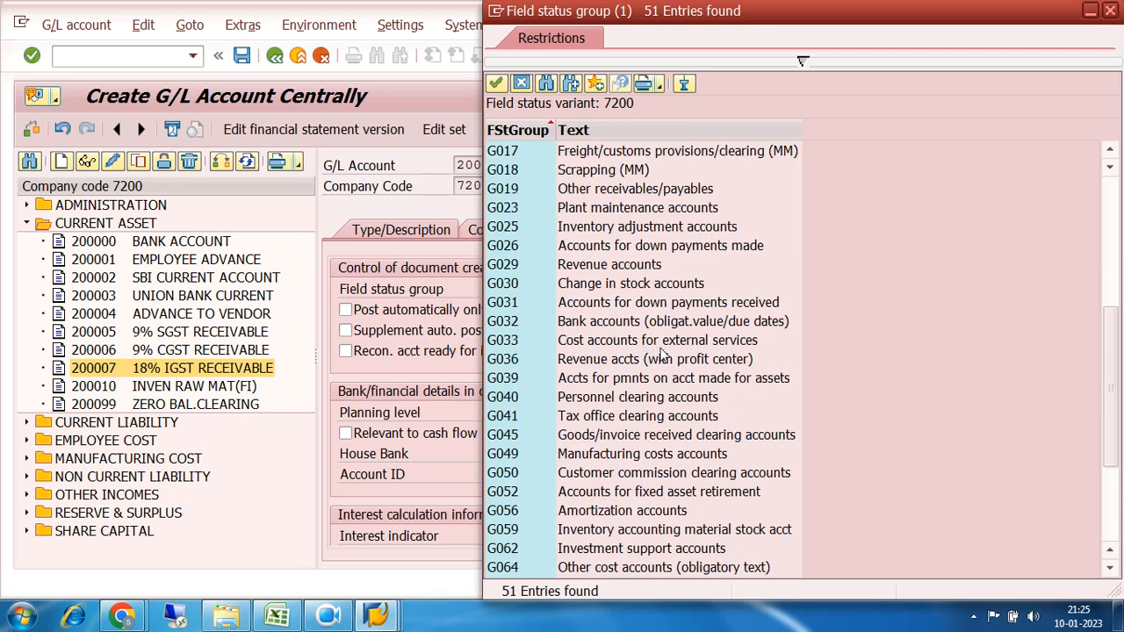
scroll(663, 354, "down", 2)
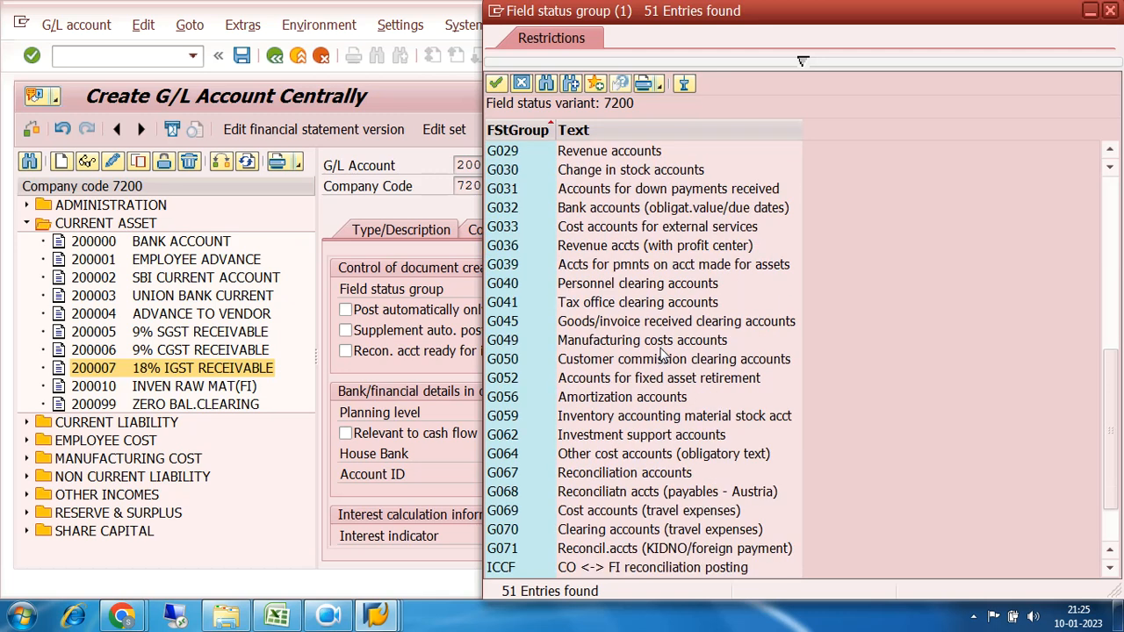
left_click(517, 472)
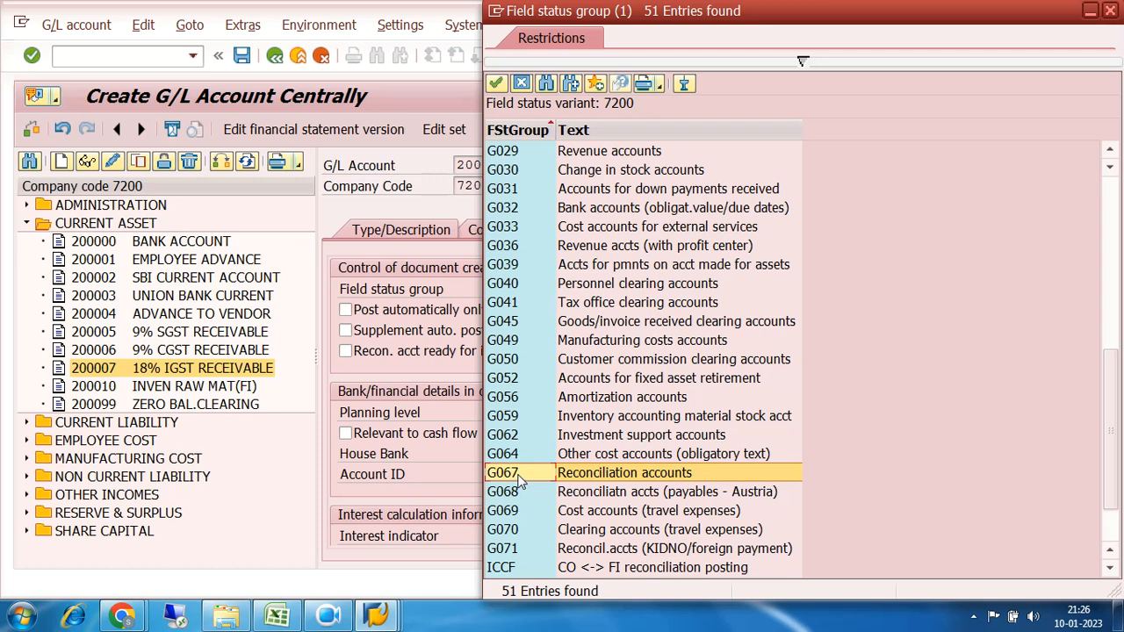
double_click(517, 475)
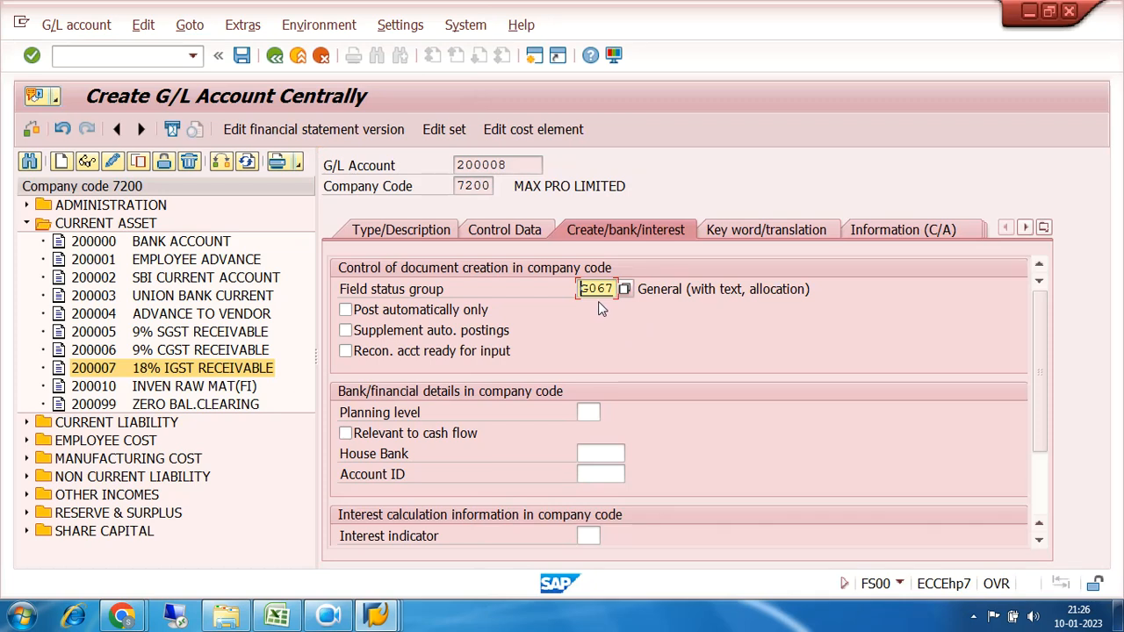
left_click_drag(518, 165, 451, 169)
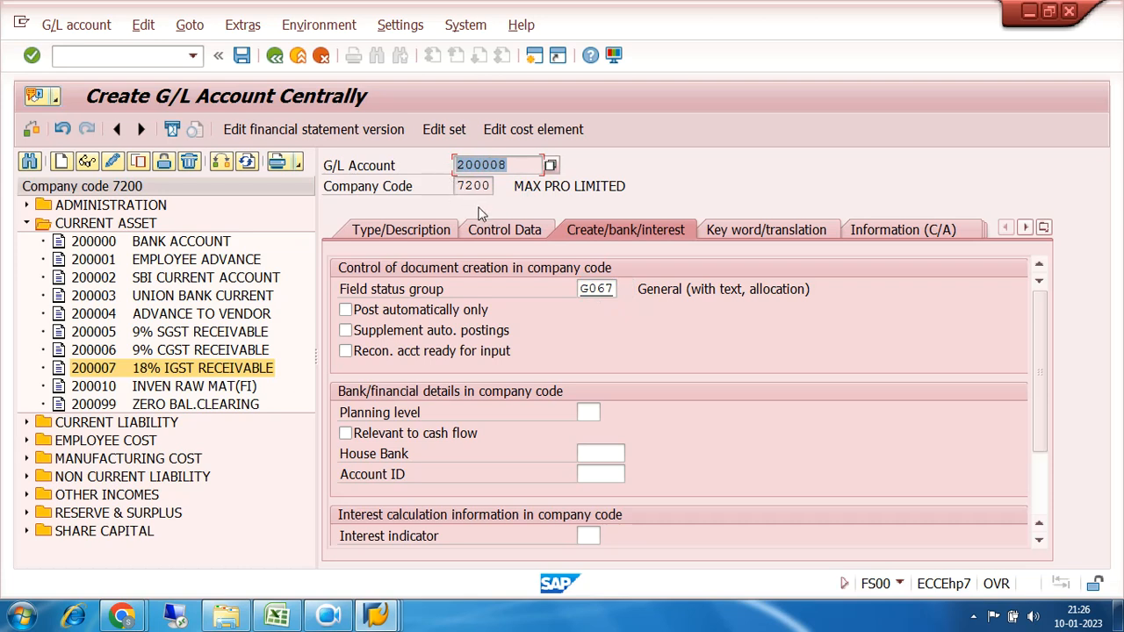
left_click(241, 56)
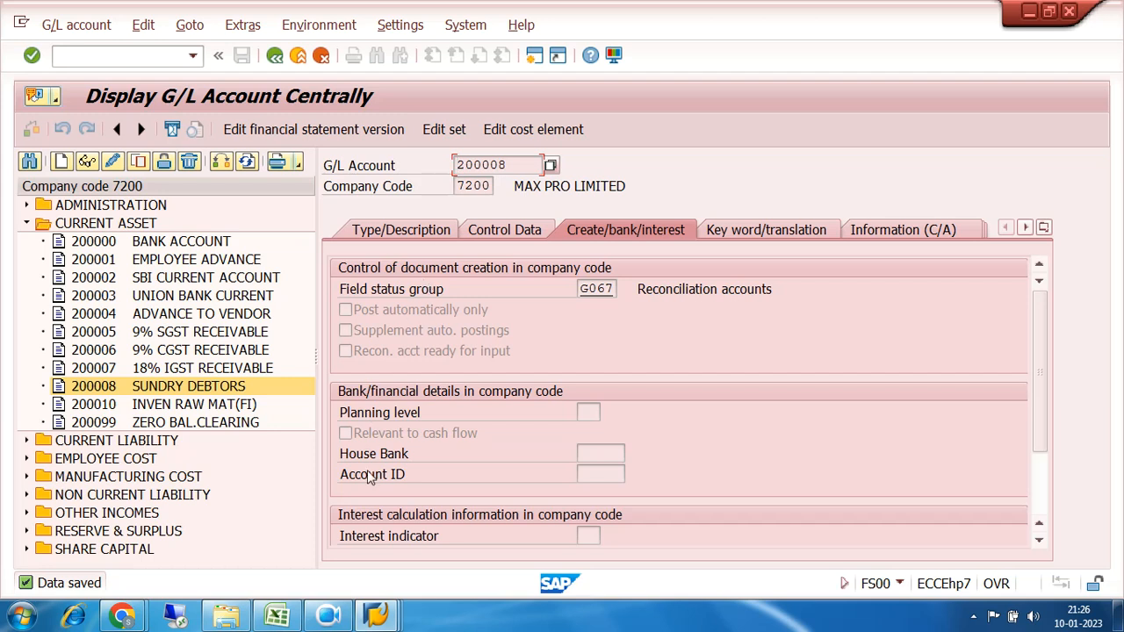
- Check the number range of the SALES account group for chart of accounts 7200 in the G/L account groups overview, and return to the G/L account
left_click(380, 616)
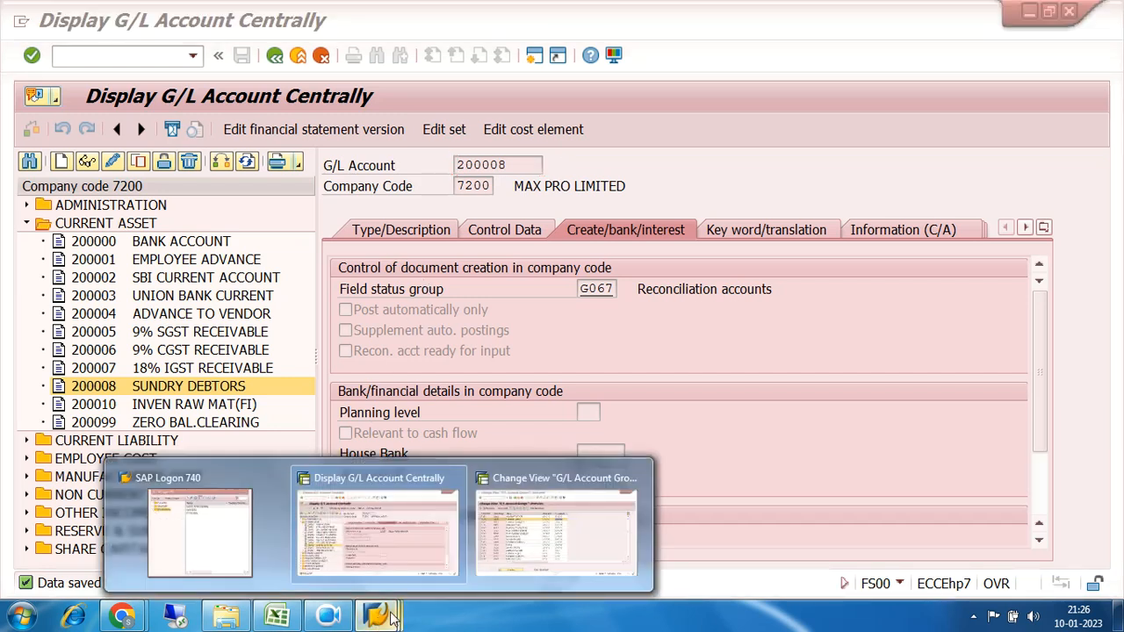
left_click(556, 527)
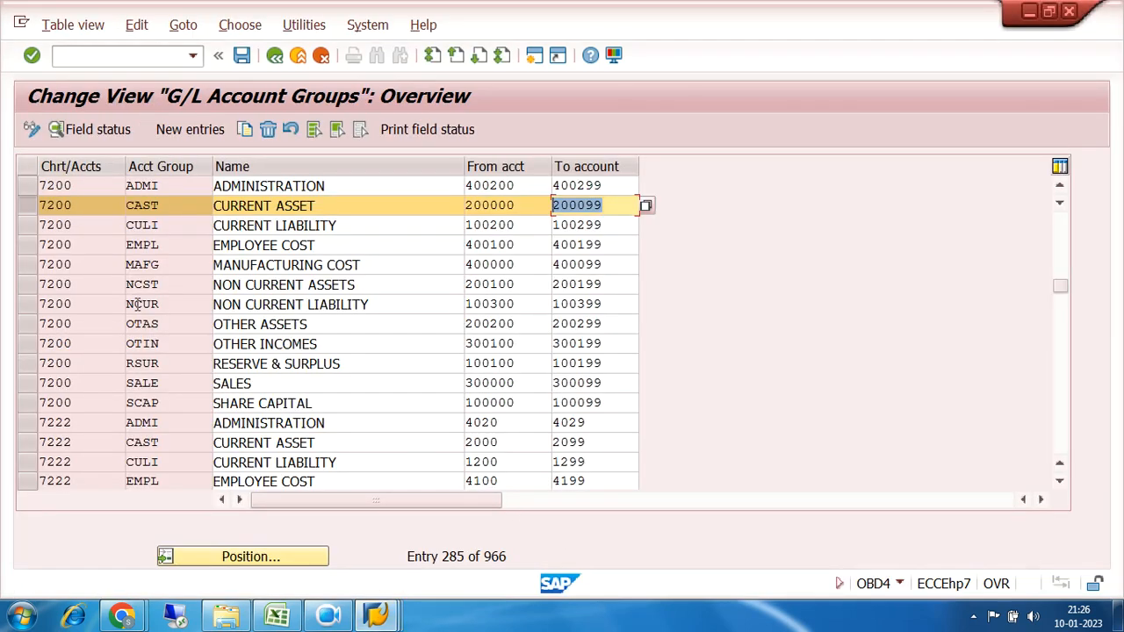
left_click(26, 209)
left_click(26, 386)
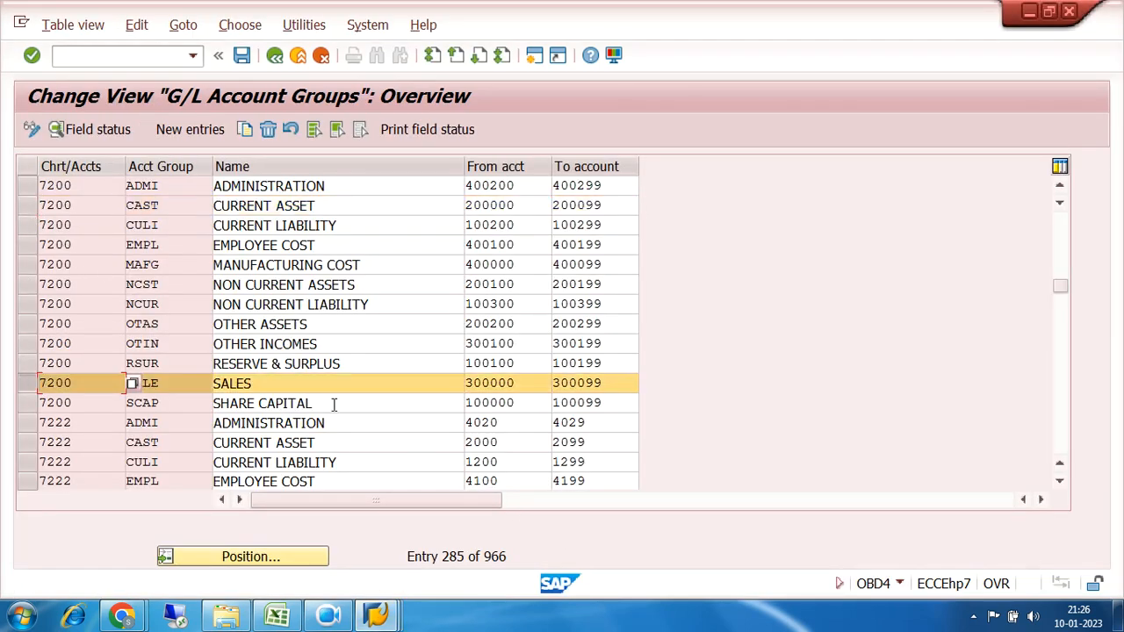
left_click(512, 383)
left_click_drag(512, 382, 454, 383)
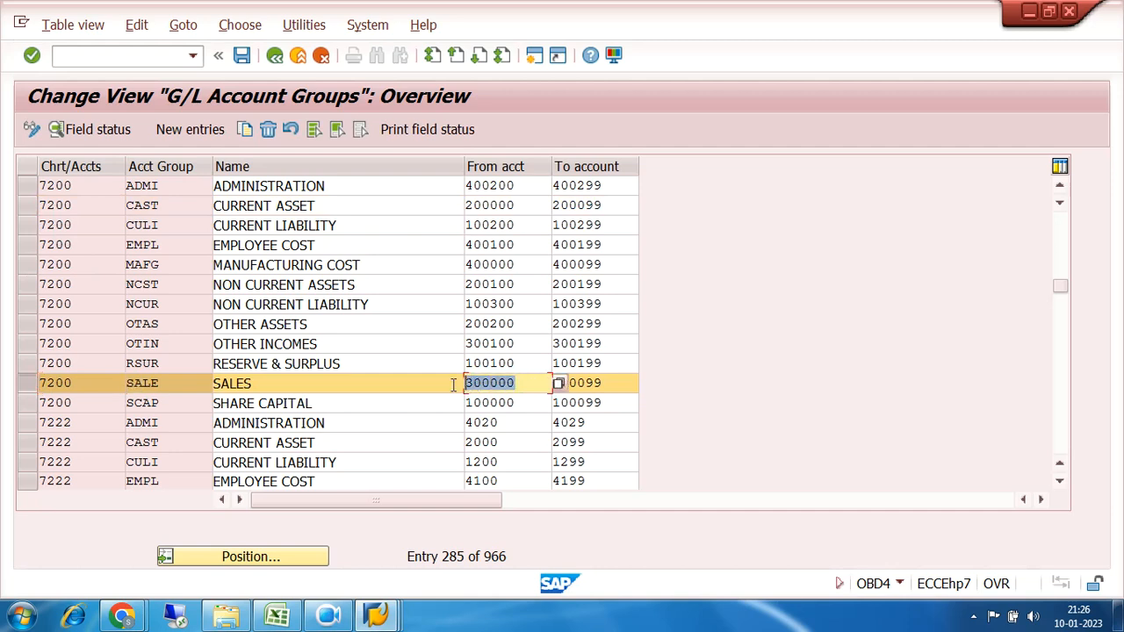
left_click(606, 383)
left_click_drag(606, 383, 547, 387)
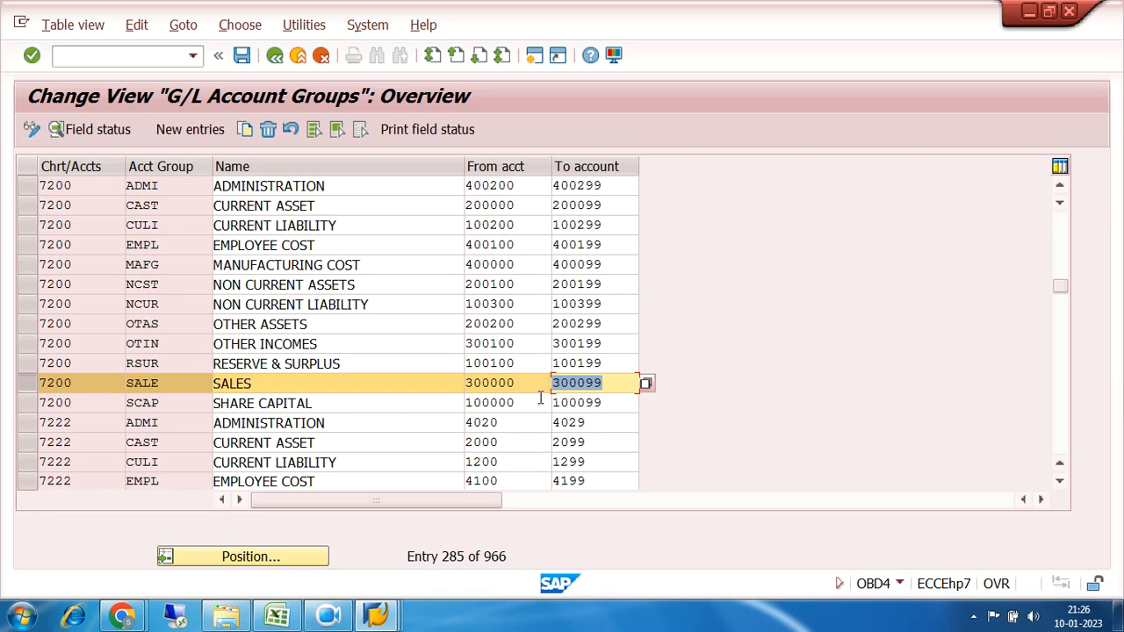
left_click(375, 617)
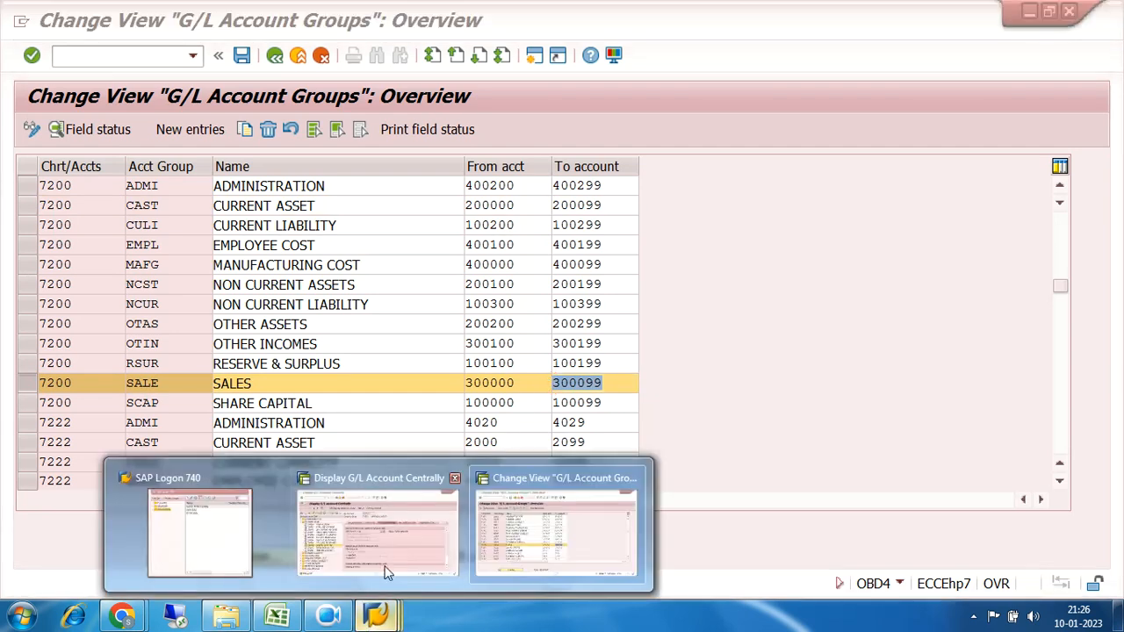
left_click(395, 540)
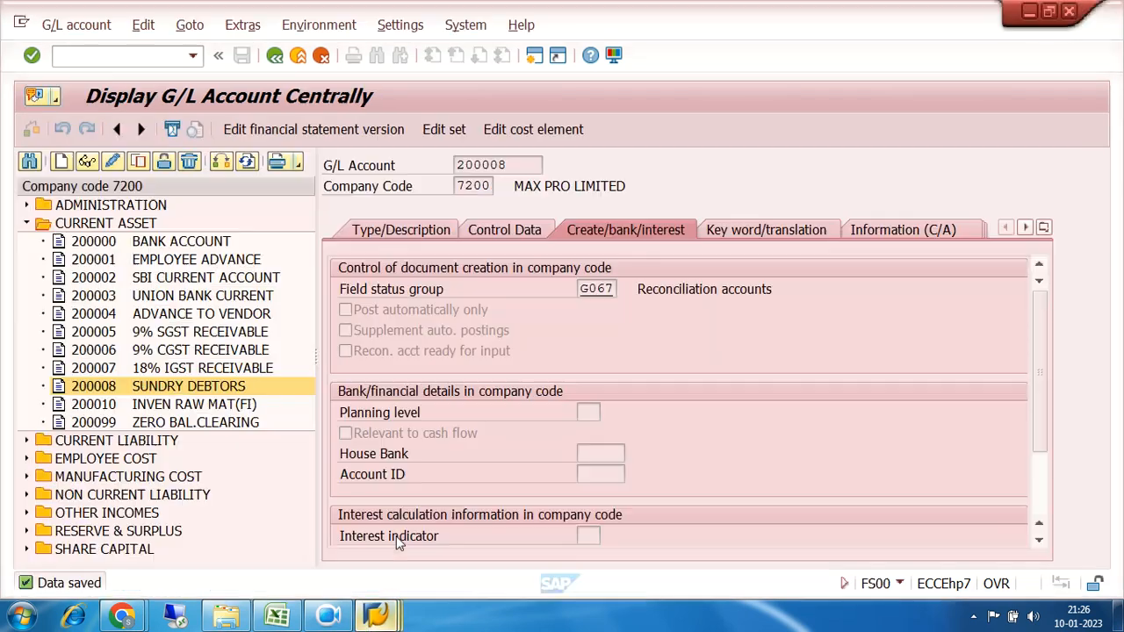
- Collapse CURRENT ASSET and examine the accounts under OTHER INCOMES in company code 7200
left_click(28, 223)
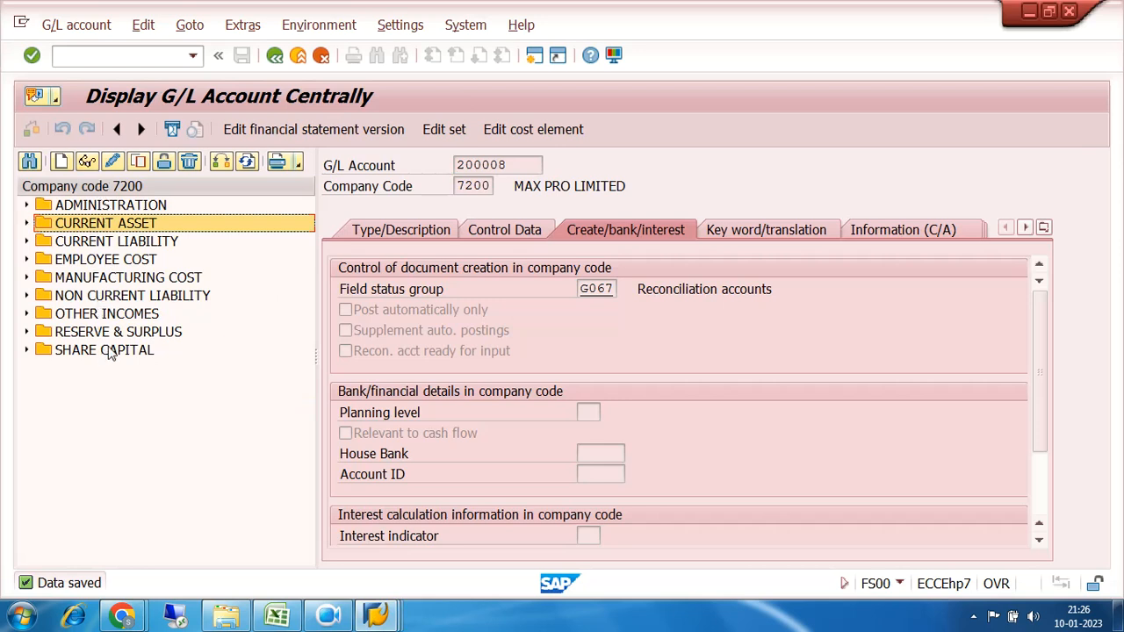
left_click(100, 318)
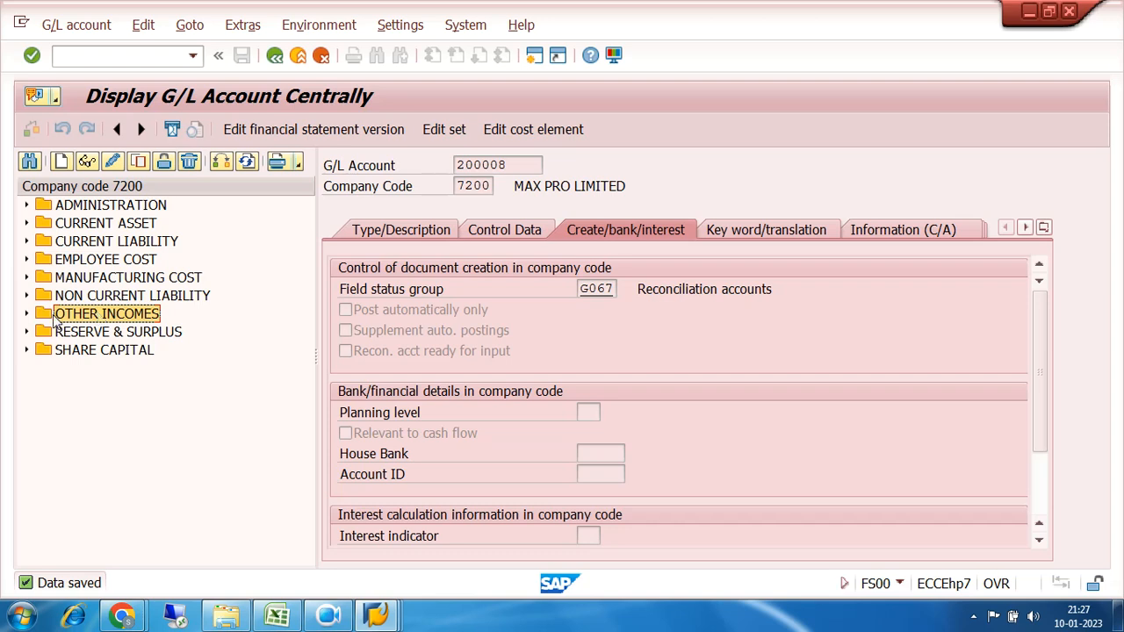
left_click(27, 315)
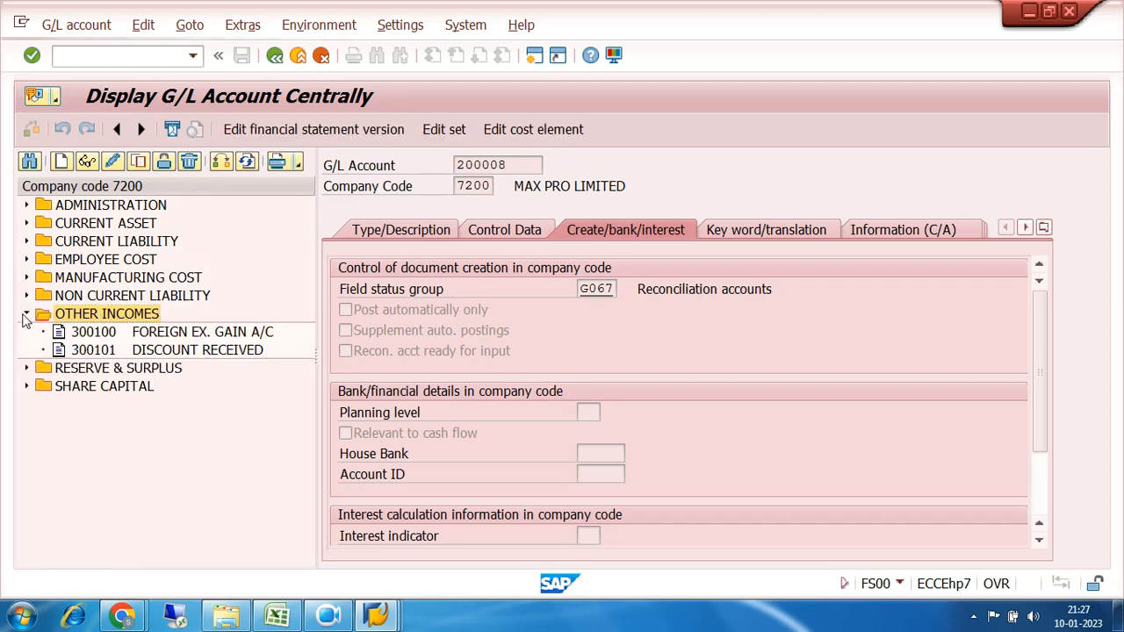
left_click(117, 334)
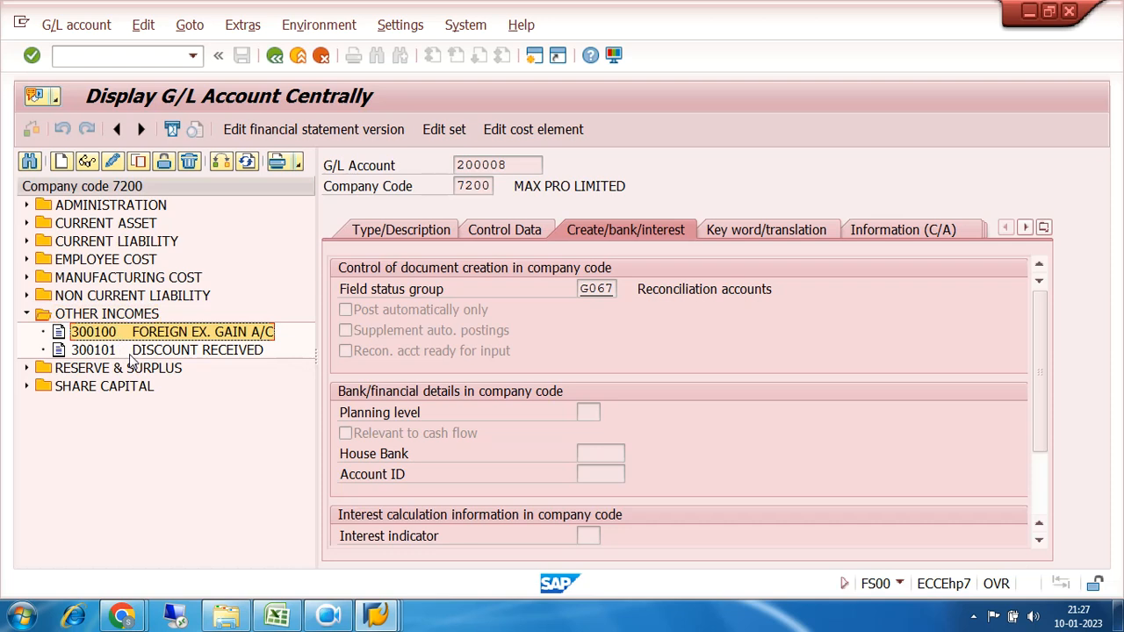
left_click(130, 355)
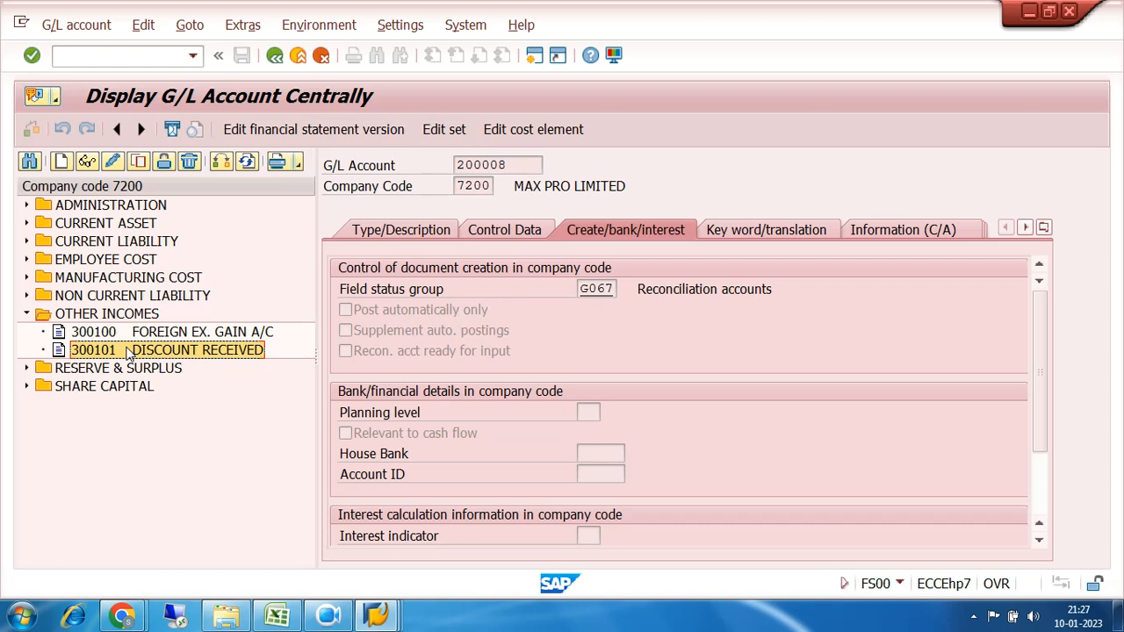
- Switch the G/L account list to company code 7100
left_click(222, 165)
left_click_drag(488, 186, 428, 195)
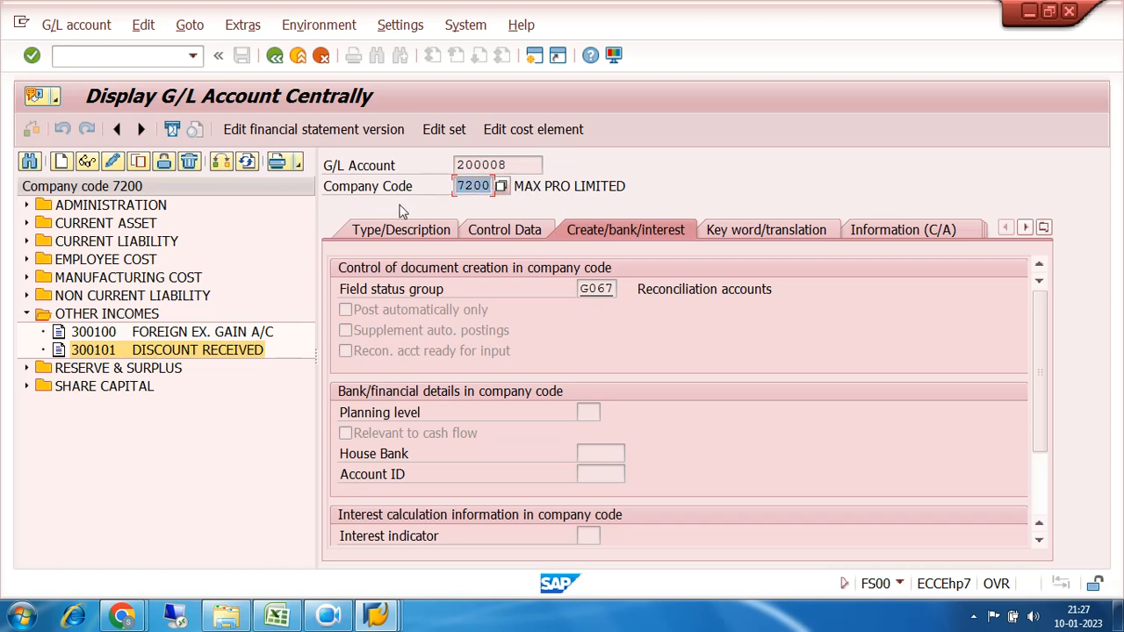
left_click(222, 165)
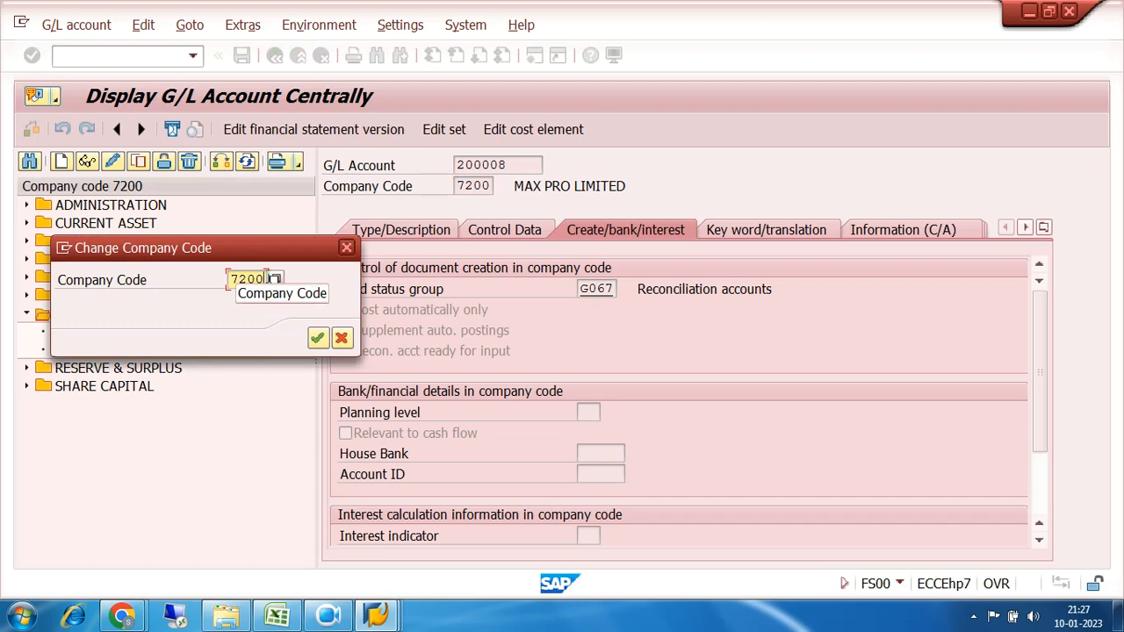
type("7100")
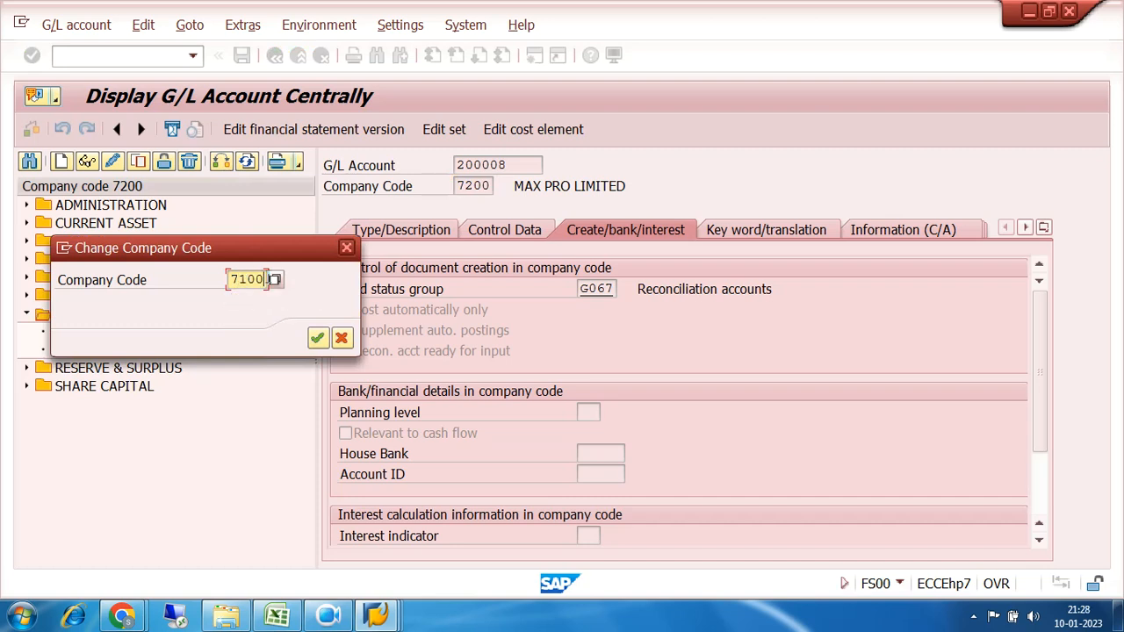
key("Return")
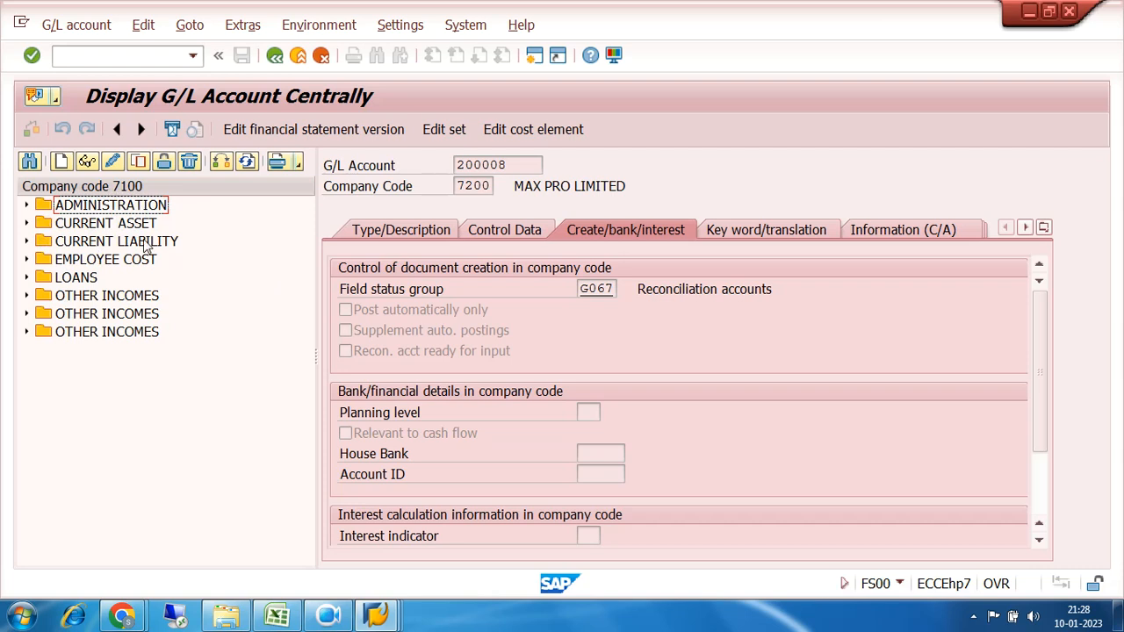
double_click(470, 186)
left_click_drag(470, 190, 451, 192)
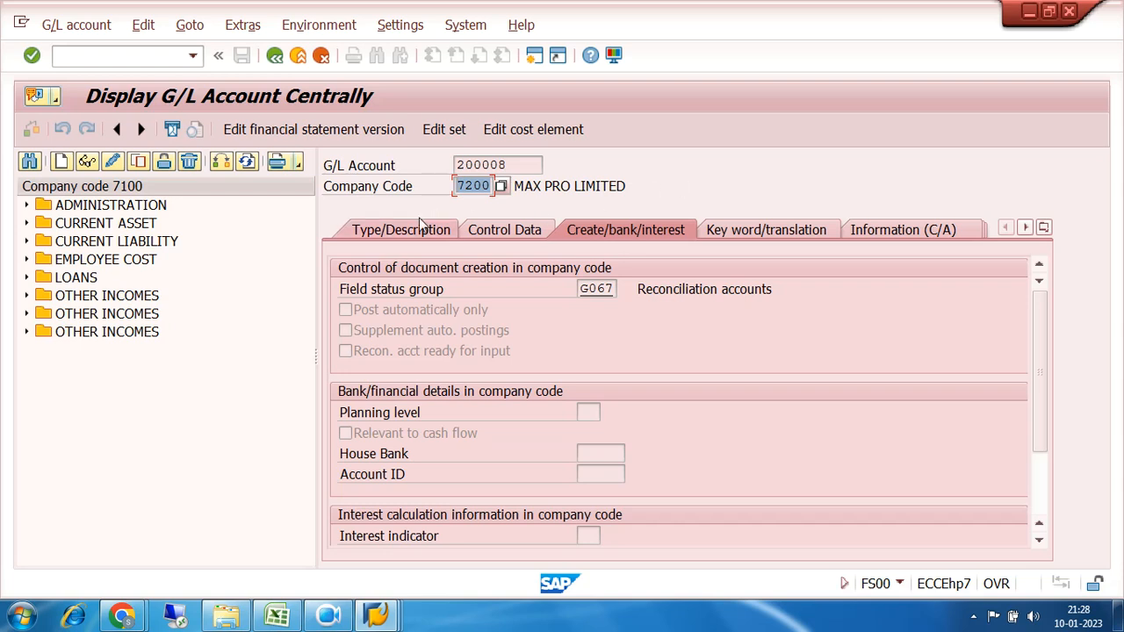
- Open ADMINISTRATION account 400200 of company code 7100 in change mode, and examine its control data, account group and descriptions
left_click(27, 205)
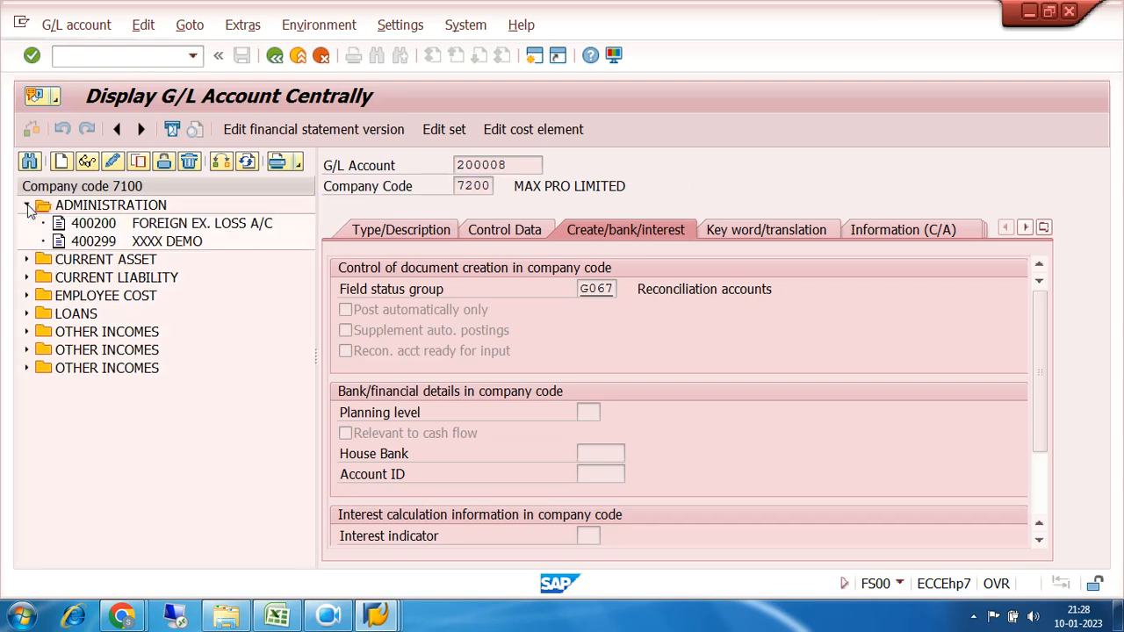
left_click(99, 227)
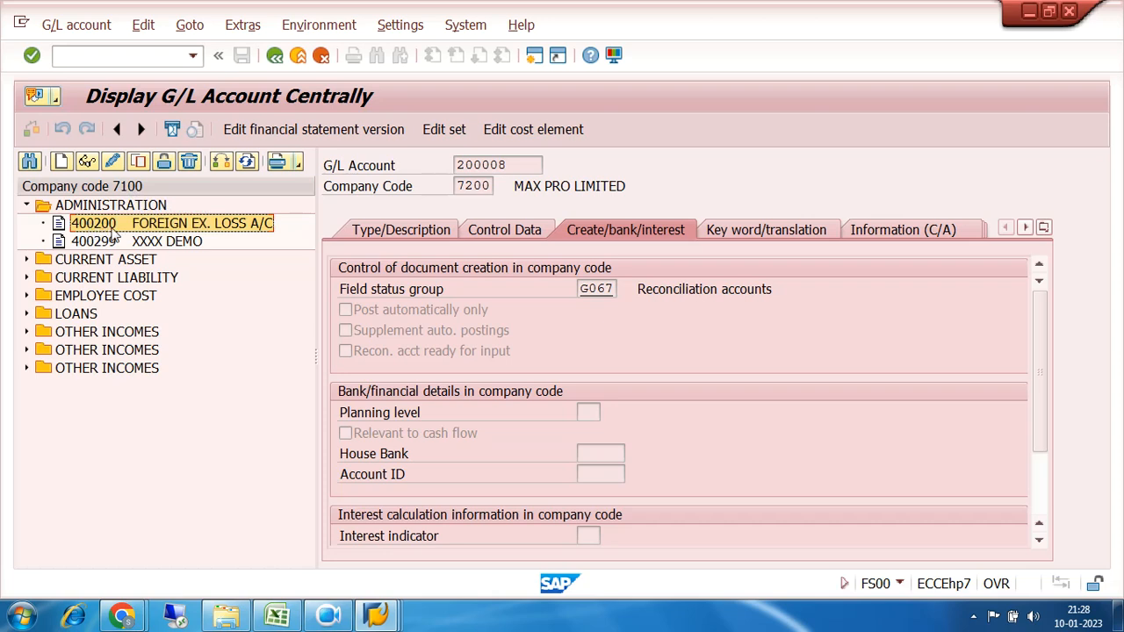
left_click(113, 163)
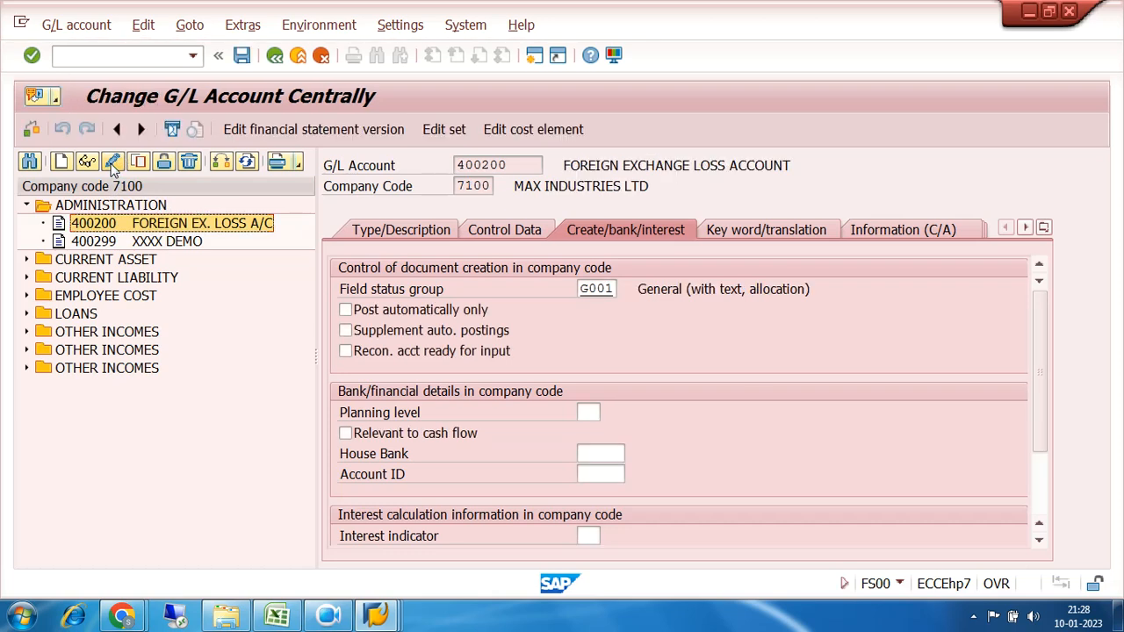
left_click_drag(516, 164, 444, 173)
left_click(504, 229)
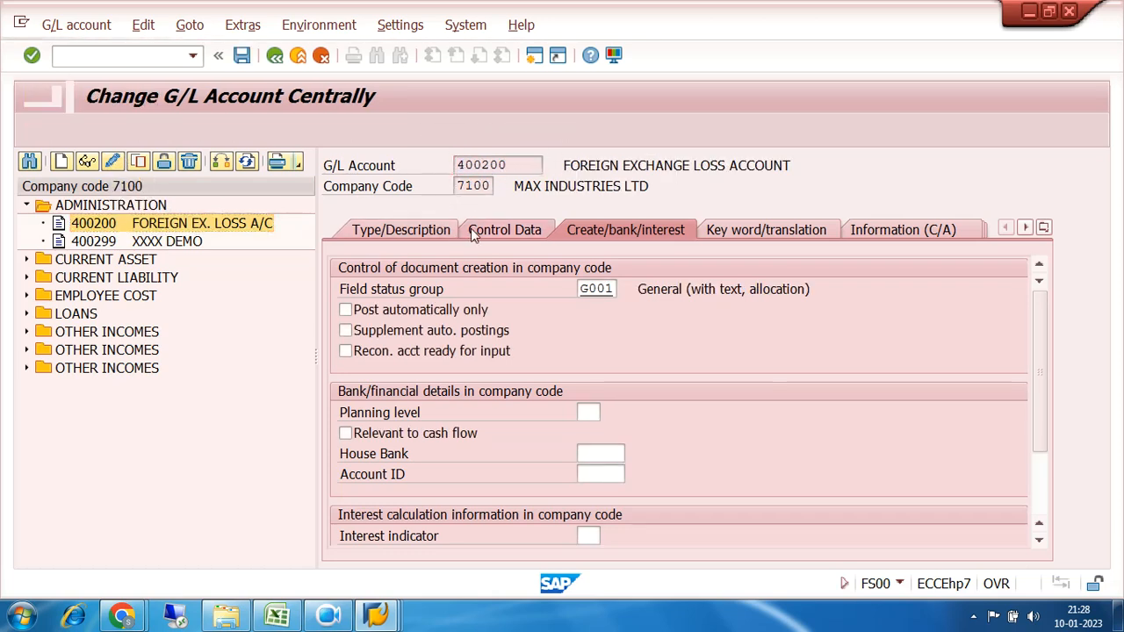
left_click(382, 231)
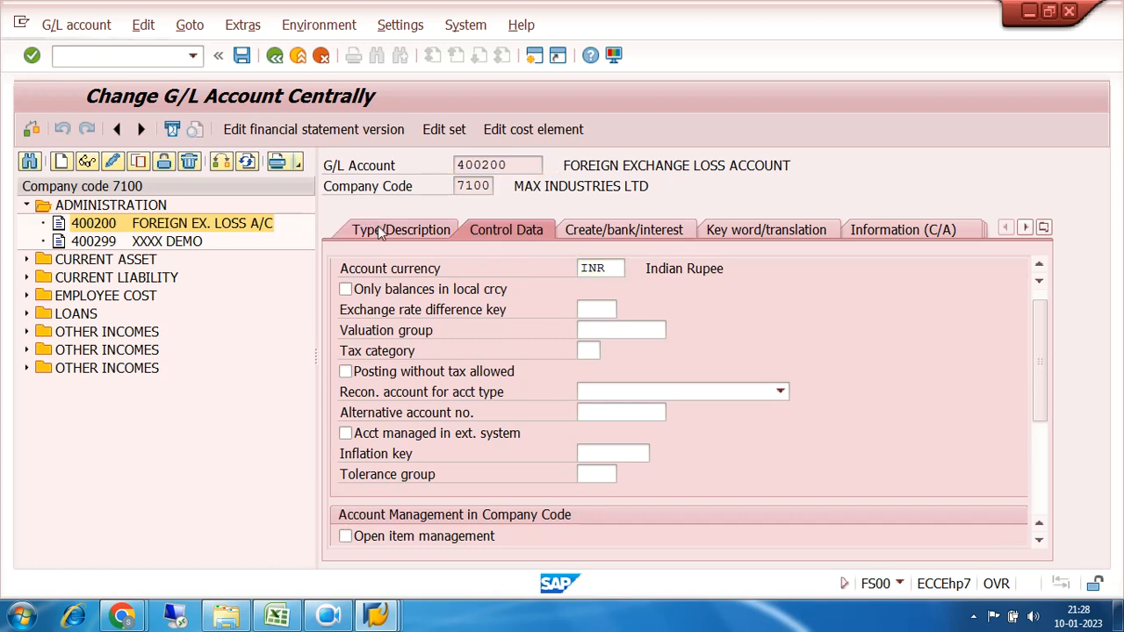
left_click(725, 395)
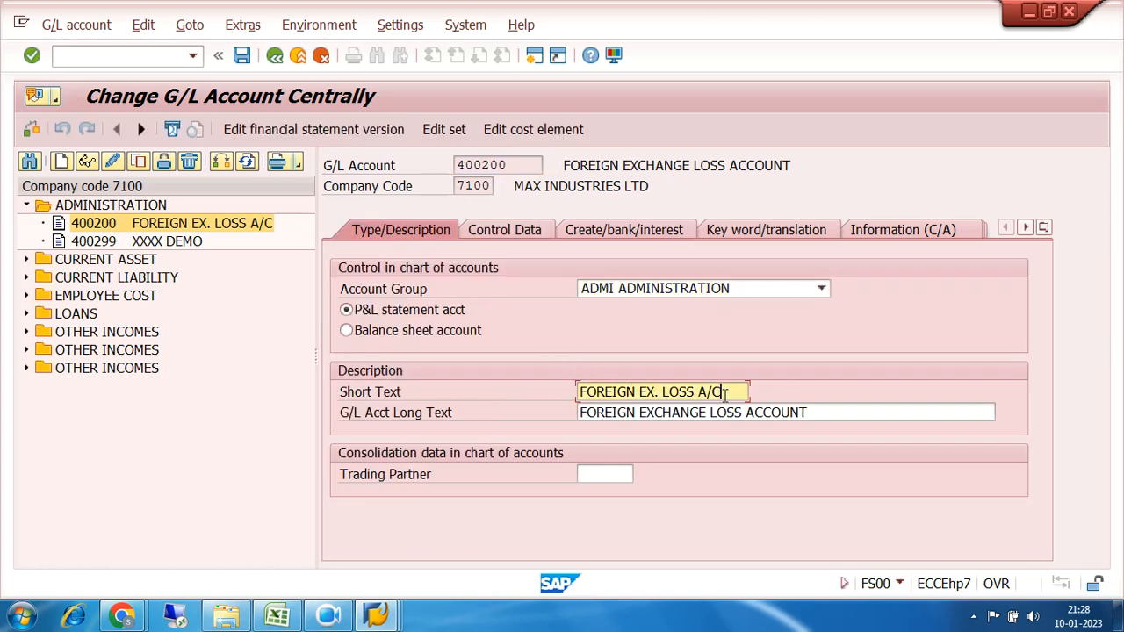
left_click(811, 413)
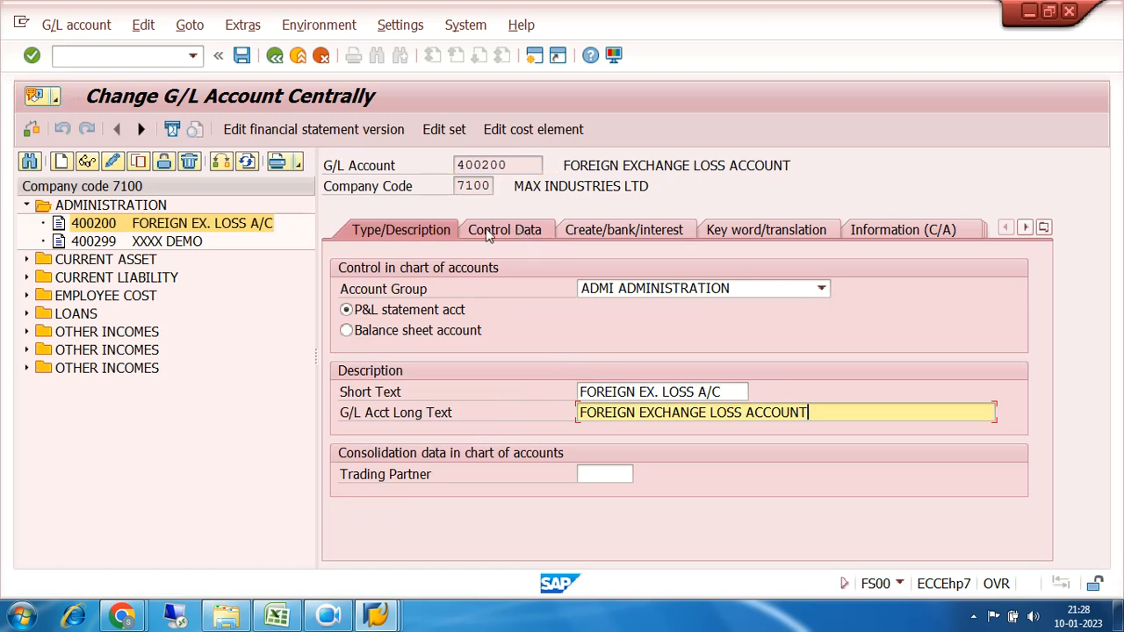
left_click(26, 205)
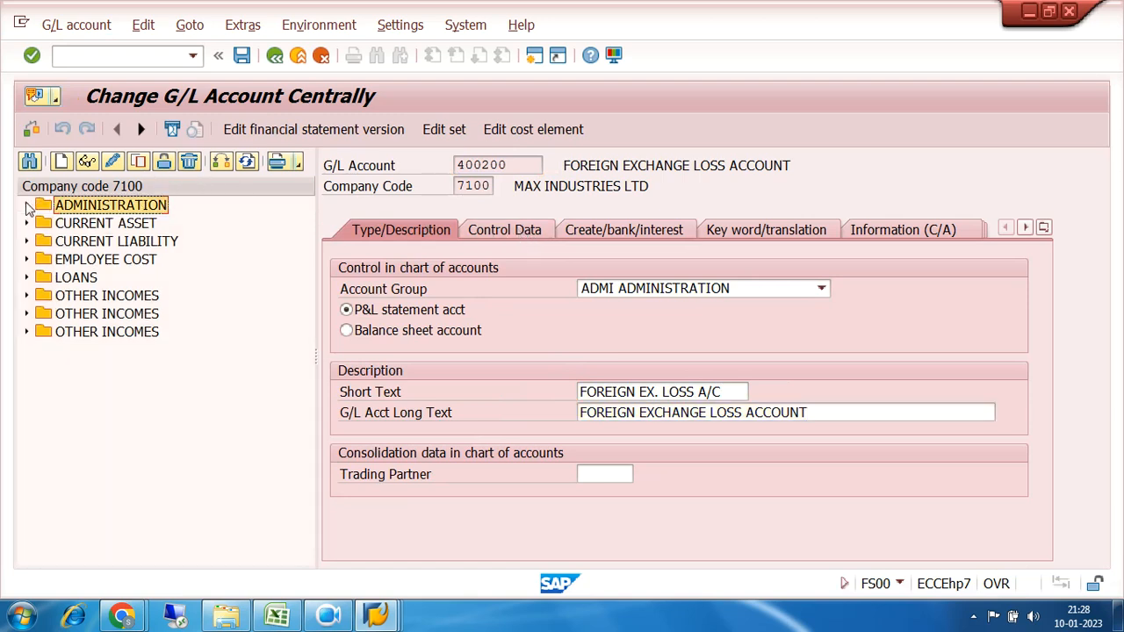
- Switch the G/L account list to company code 7200
left_click(222, 164)
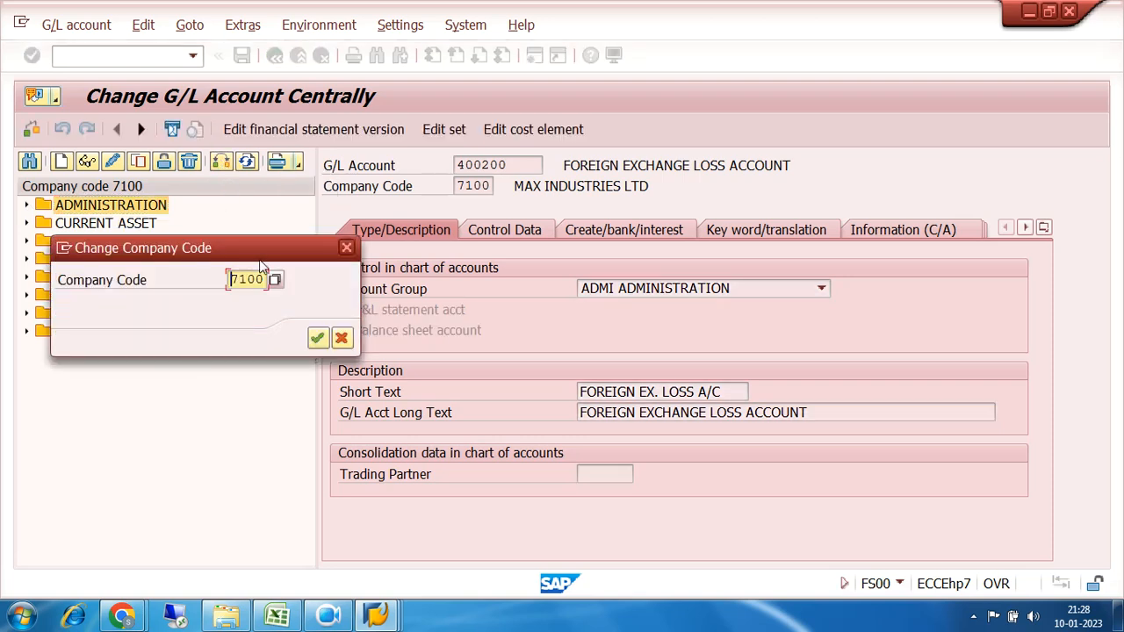
key("BackSpace")
key("BackSpace")
key("BackSpace")
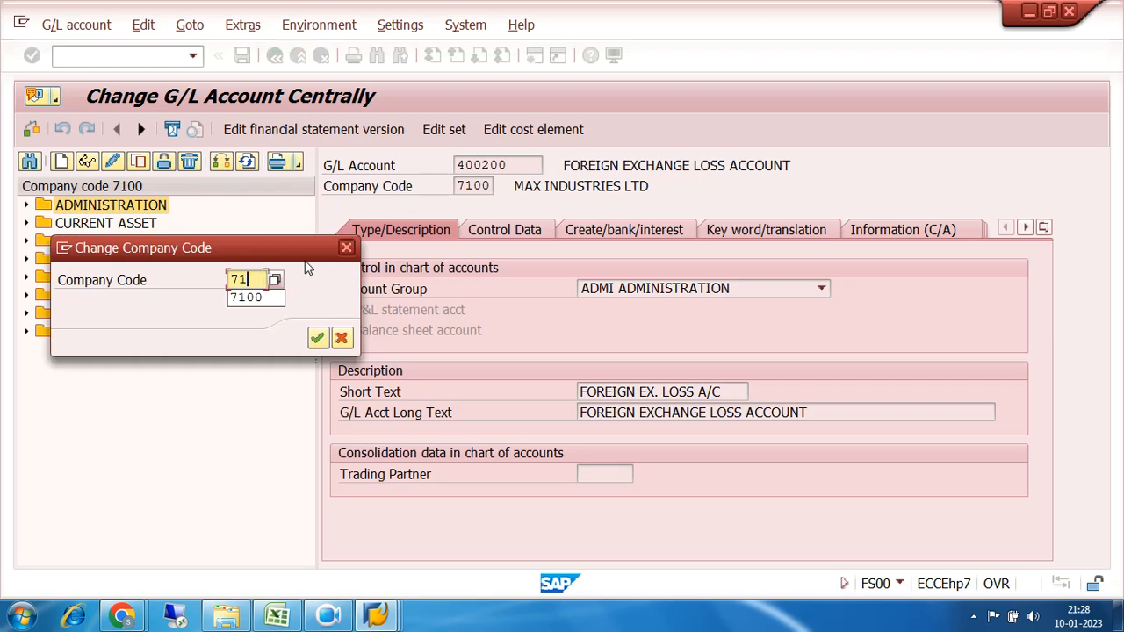
type("200")
key("Return")
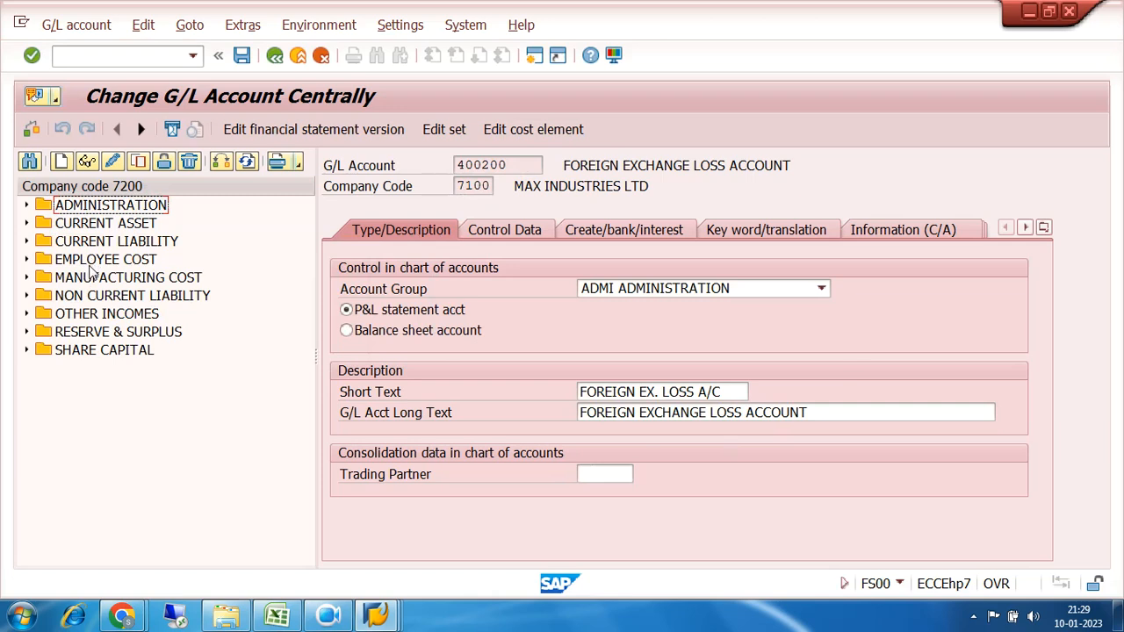
- Copy G/L account 300100 under OTHER INCOMES to new G/L account 300000 in company code 7200
left_click(26, 313)
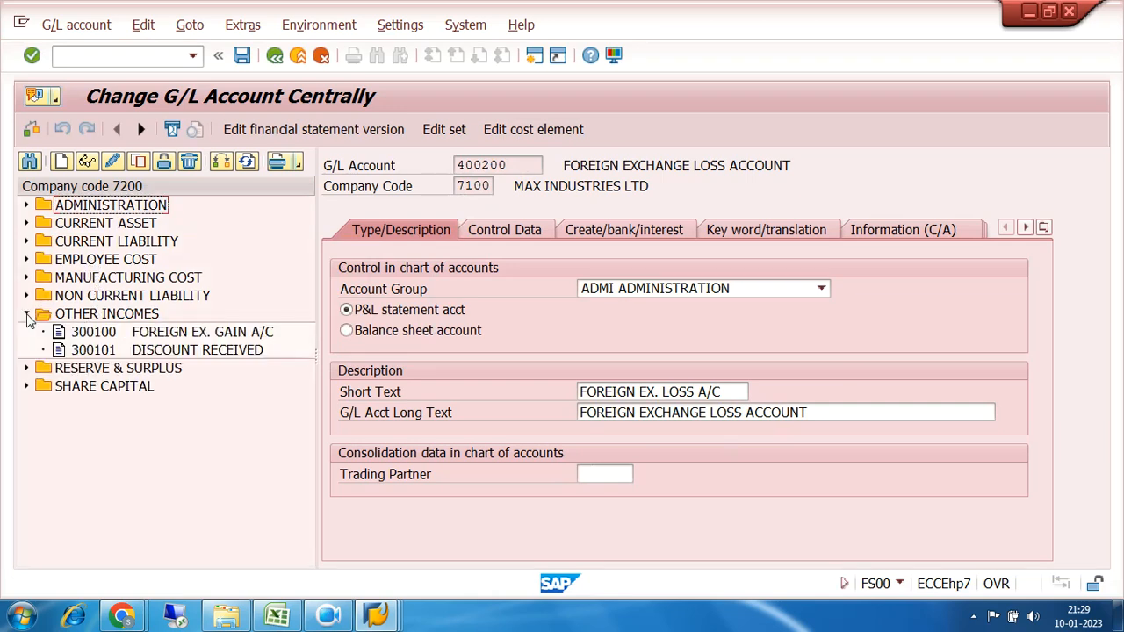
left_click(110, 338)
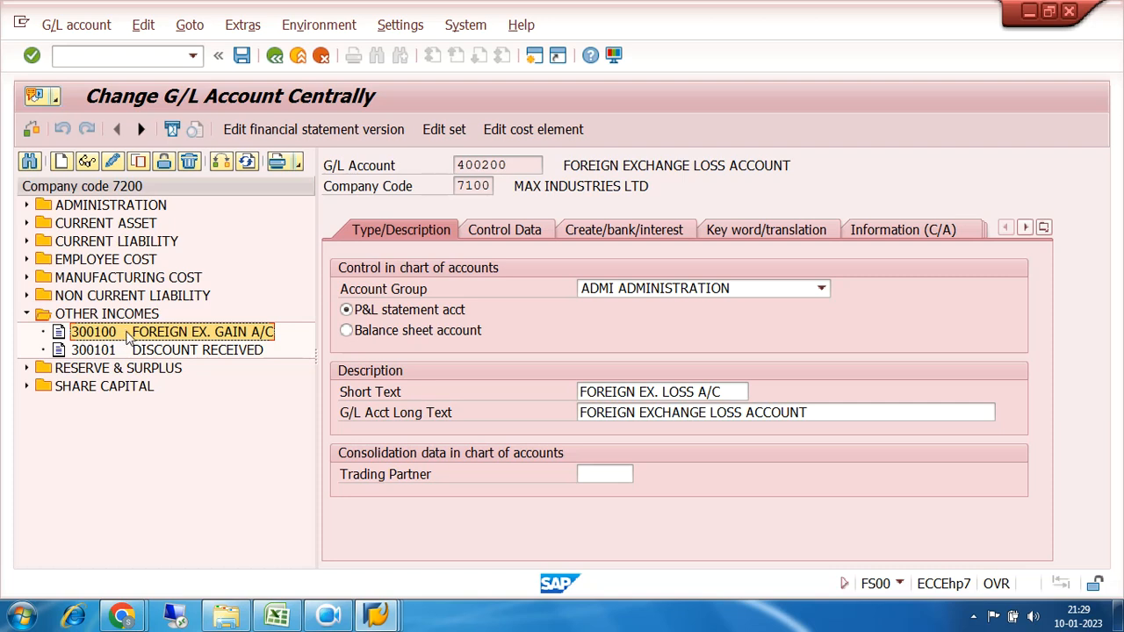
left_click(140, 163)
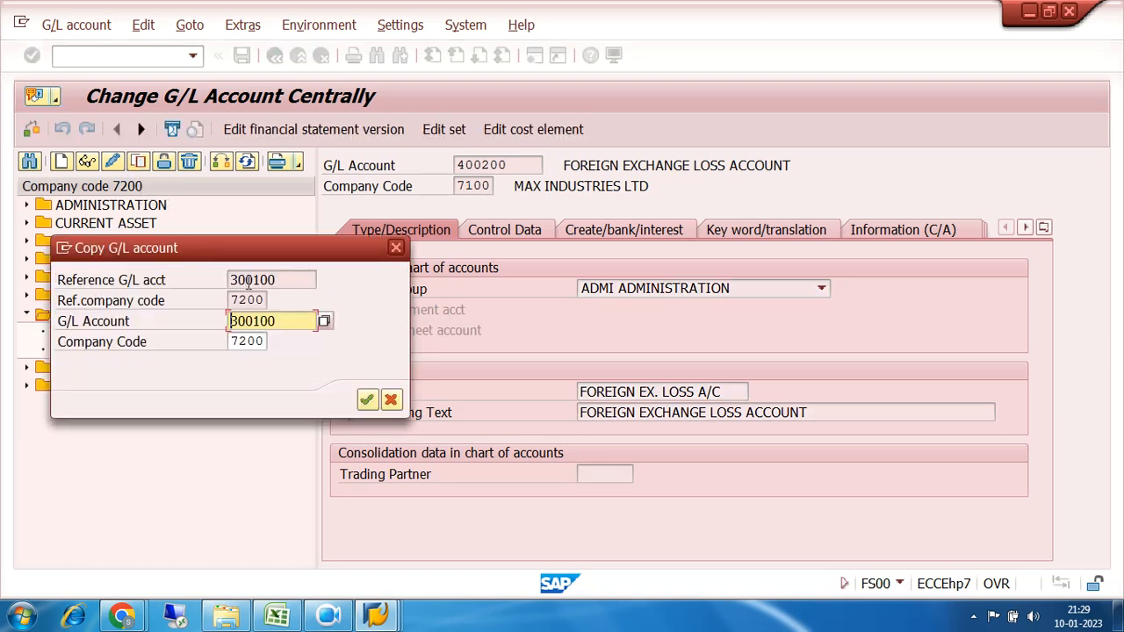
left_click_drag(232, 280, 281, 277)
left_click(292, 319)
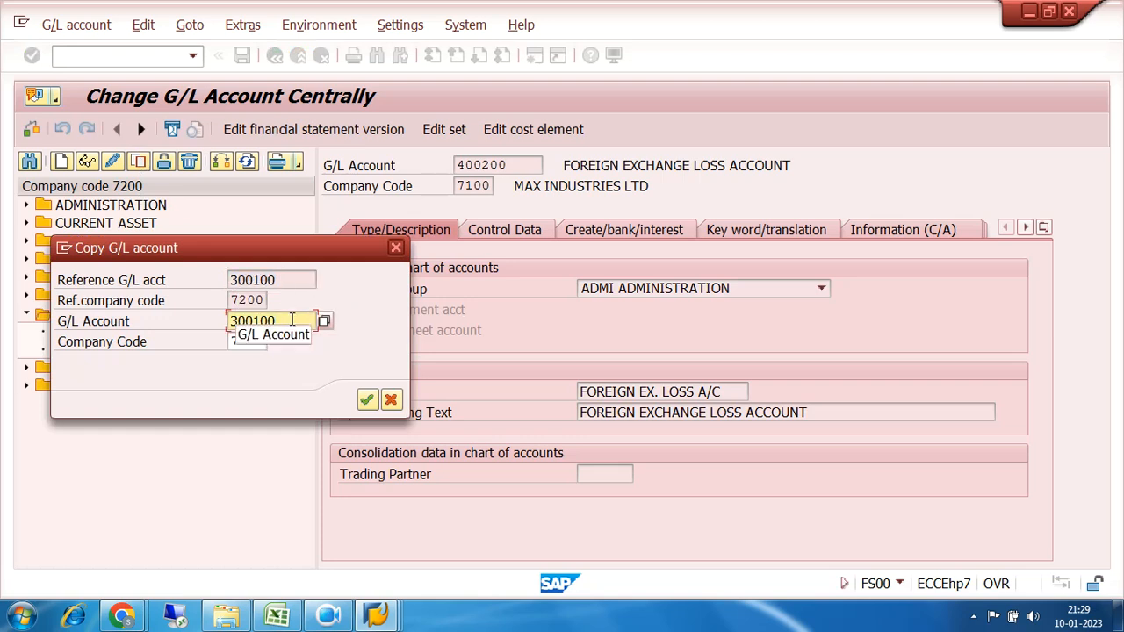
key("BackSpace")
key("BackSpace")
key("BackSpace")
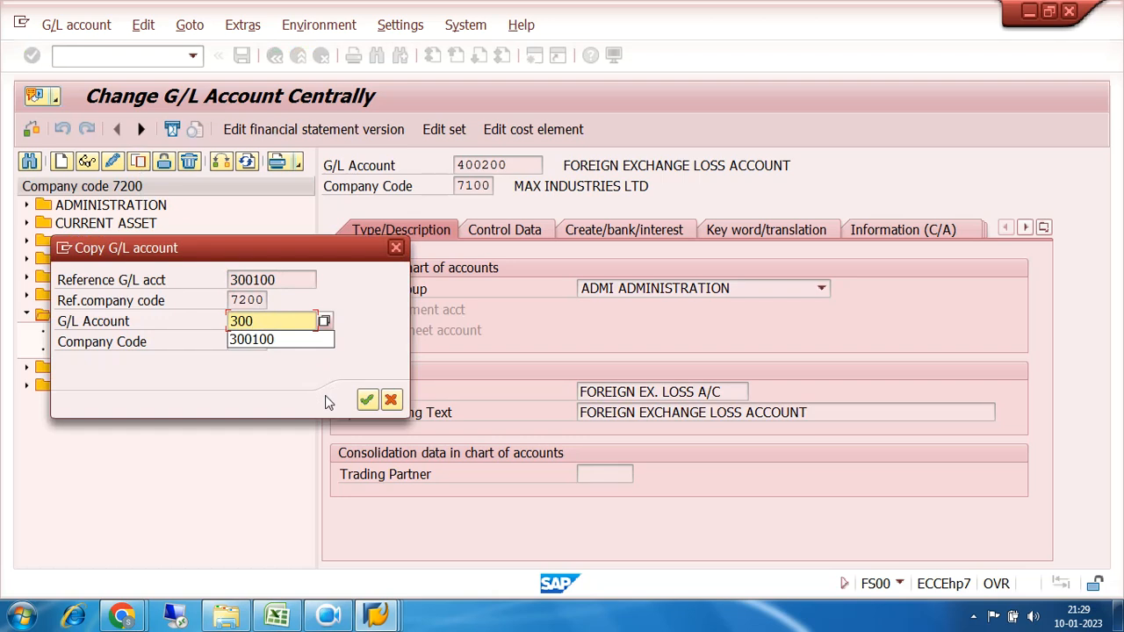
type("000")
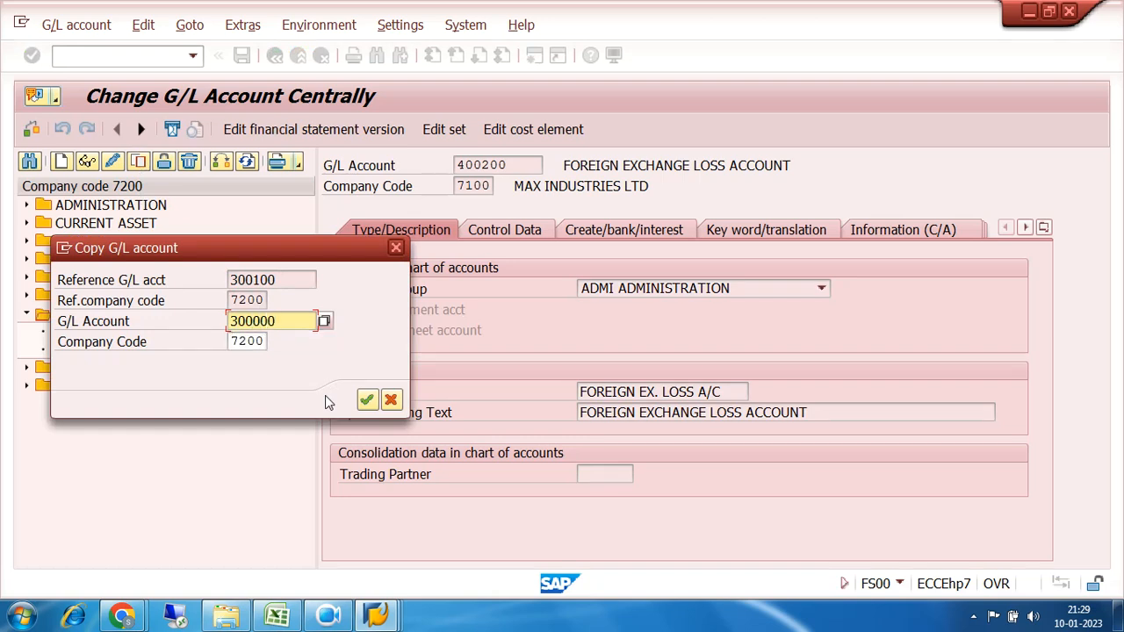
key("Return")
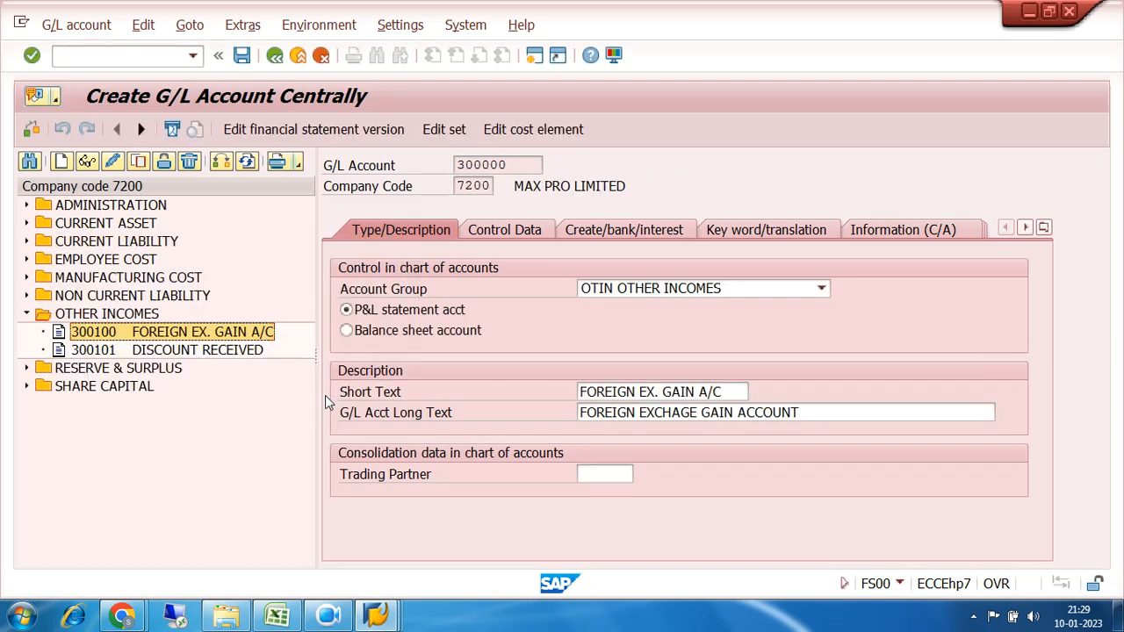
- Assign new G/L account 300000 to the account group SALE SALES
left_click(514, 166)
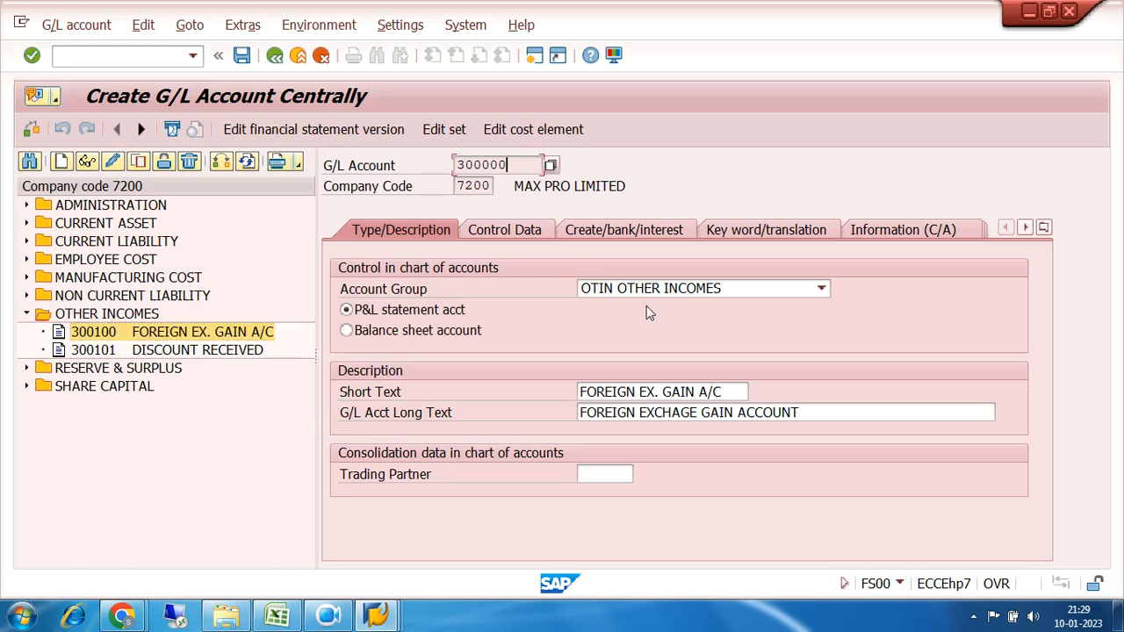
left_click(822, 289)
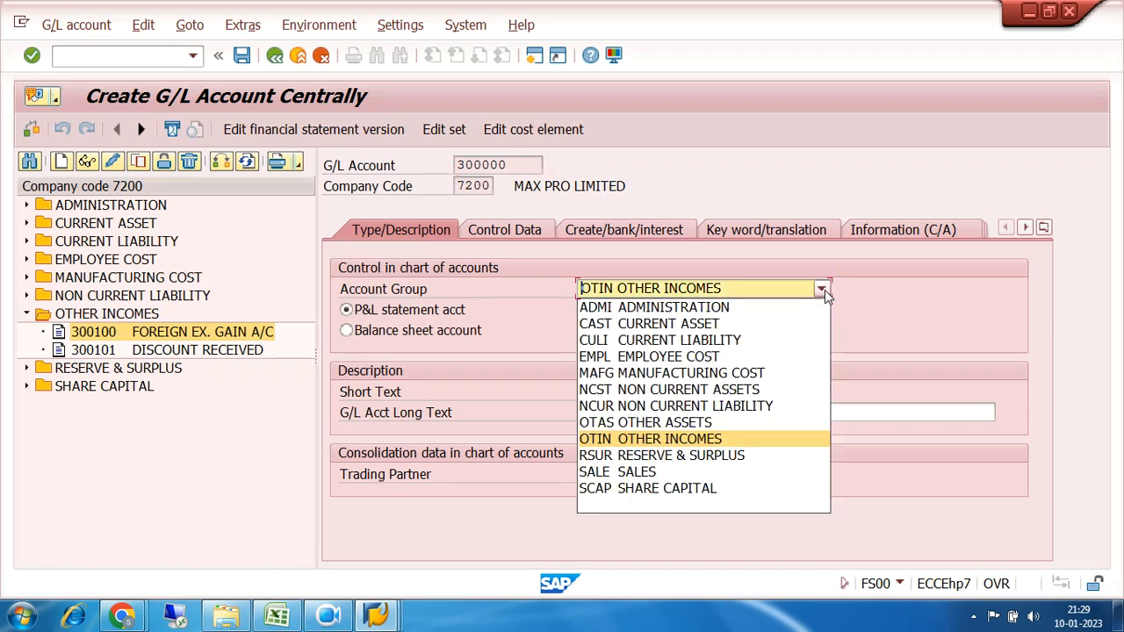
left_click(647, 481)
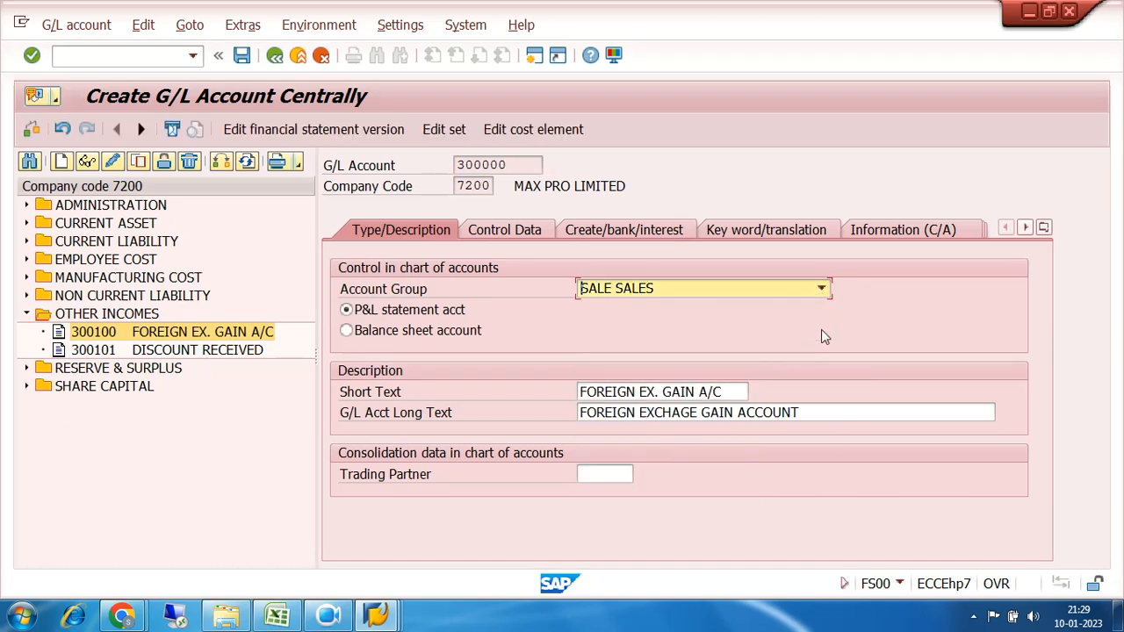
- Replace both the short text and the long text of G/L account 300000 with SALES ACCOUNT
left_click(733, 394)
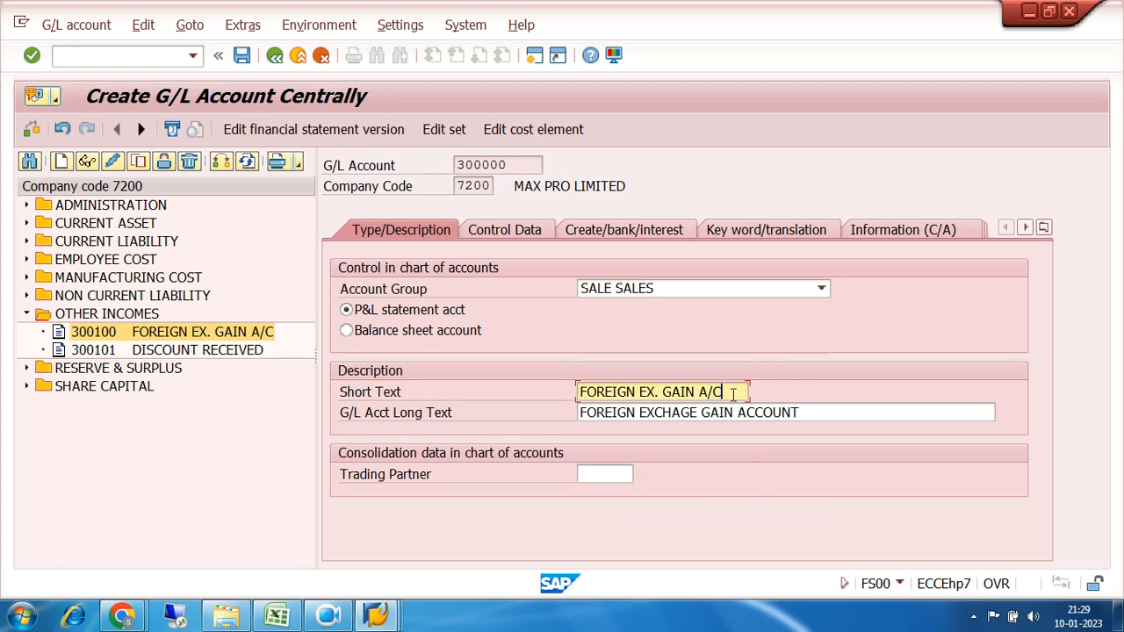
key("BackSpace")
key("BackSpace")
key("BackSpace")
key("BackSpace")
key("BackSpace")
key("BackSpace")
key("BackSpace")
key("BackSpace")
key("BackSpace")
key("BackSpace")
key("BackSpace")
key("BackSpace")
key("BackSpace")
key("BackSpace")
key("BackSpace")
key("BackSpace")
key("BackSpace")
key("BackSpace")
key("BackSpace")
key("BackSpace")
type("SALE")
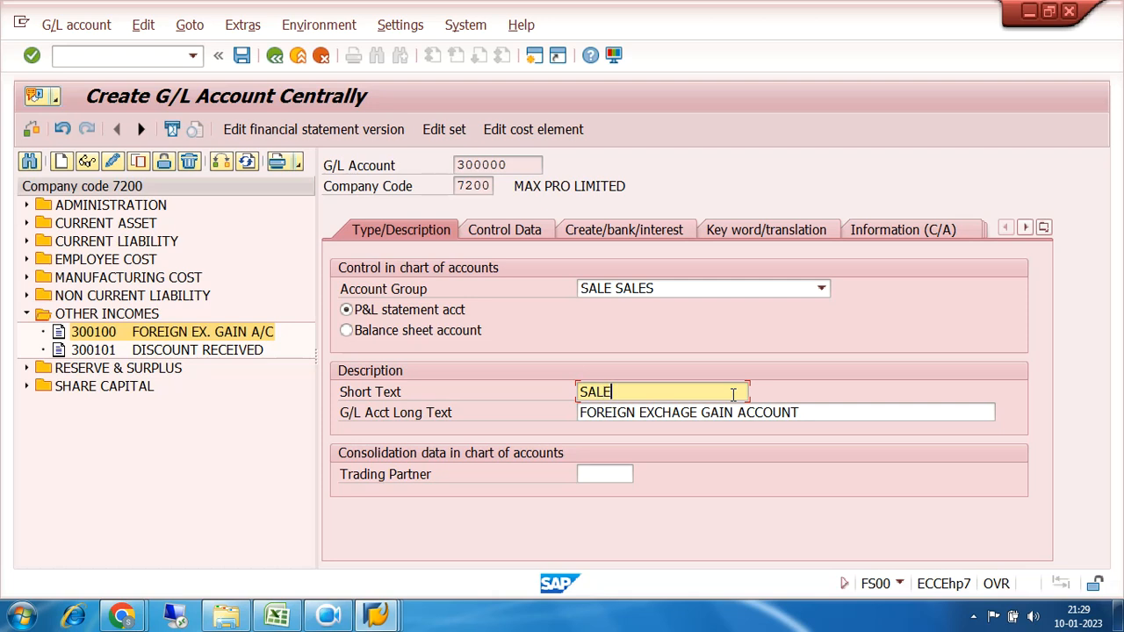
type("S ACCOUNT")
left_click(802, 415)
key("BackSpace")
key("BackSpace")
key("BackSpace")
key("BackSpace")
key("BackSpace")
key("BackSpace")
key("BackSpace")
key("BackSpace")
key("BackSpace")
key("BackSpace")
key("BackSpace")
key("BackSpace")
key("BackSpace")
key("BackSpace")
key("BackSpace")
key("BackSpace")
key("BackSpace")
key("BackSpace")
key("BackSpace")
key("BackSpace")
type("SALES ACCOUNT")
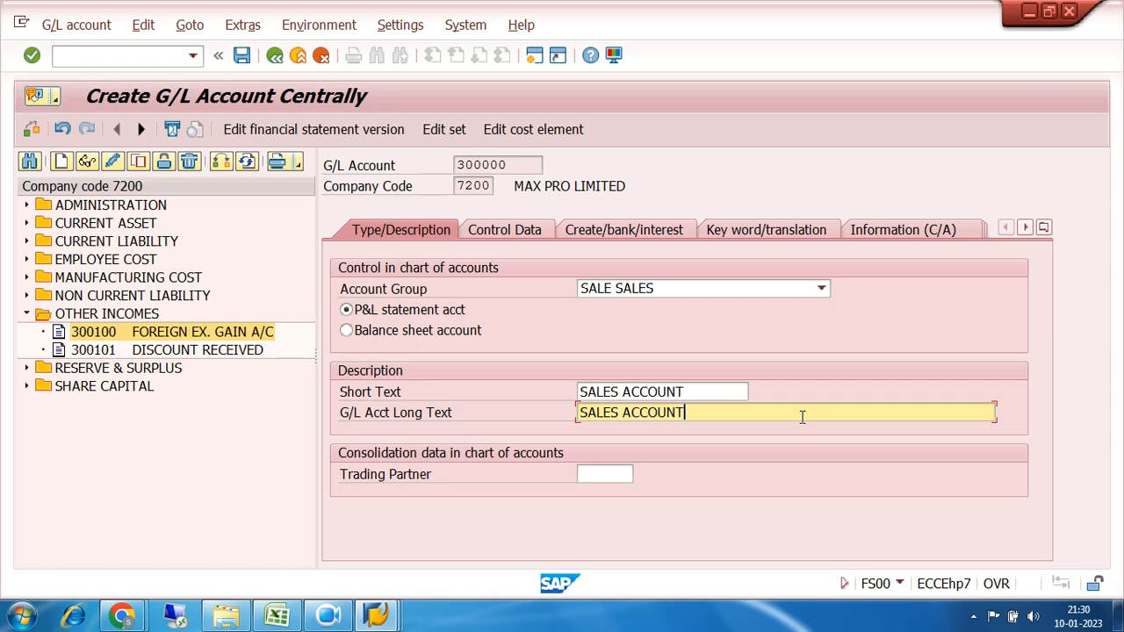
- Review the control data and document creation settings of G/L account 300000, save the account, and return to SAP Easy Access
left_click(479, 230)
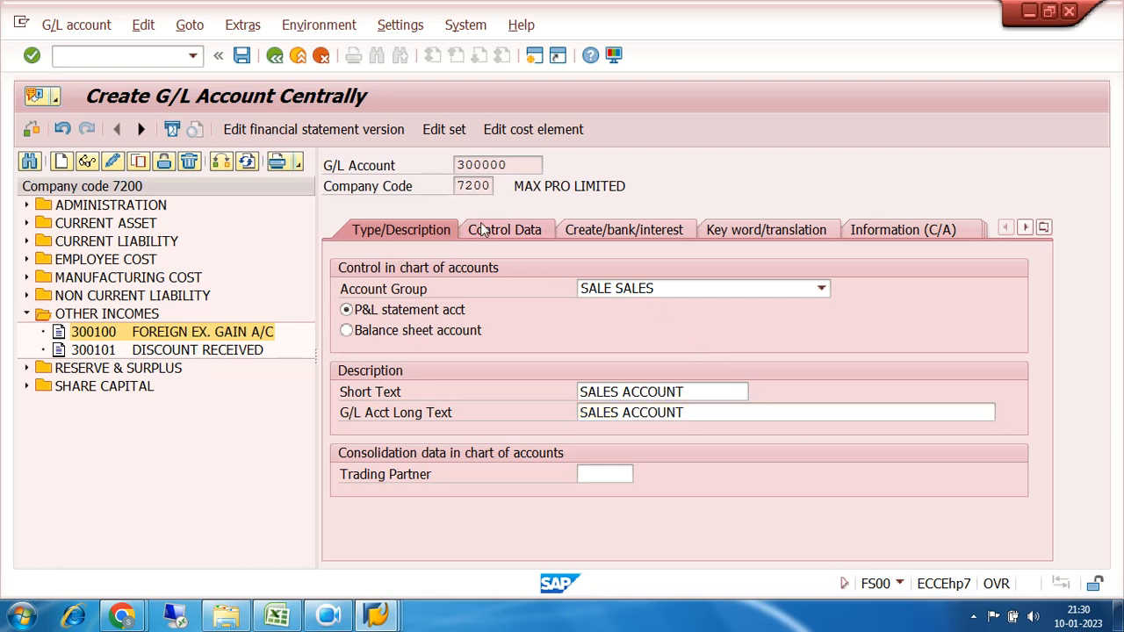
scroll(935, 424, "down", 3)
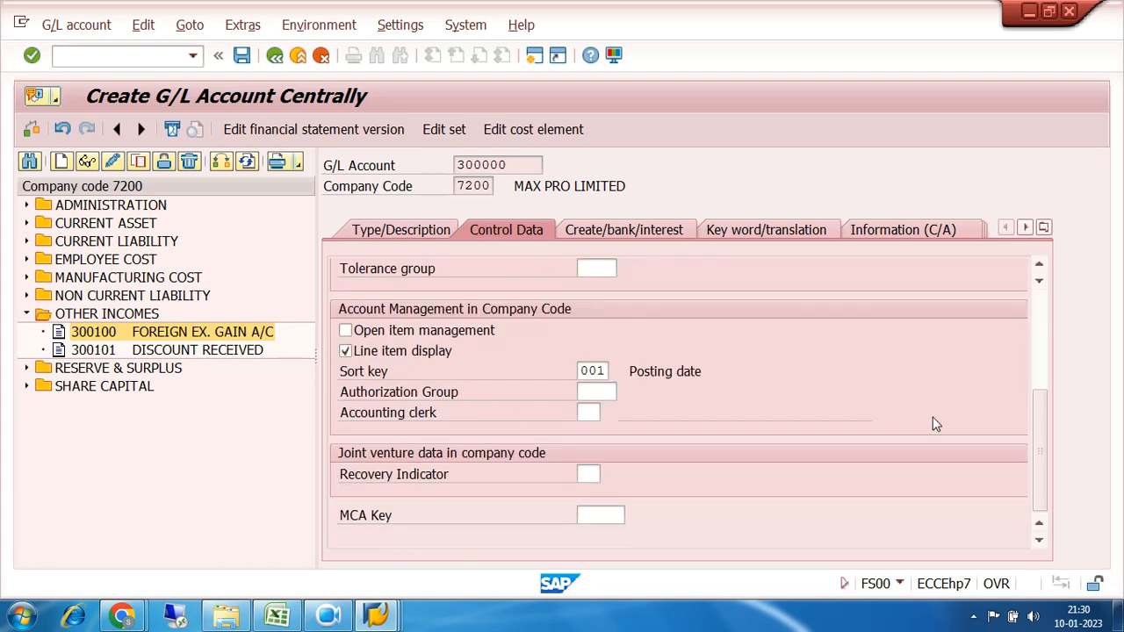
left_click(634, 232)
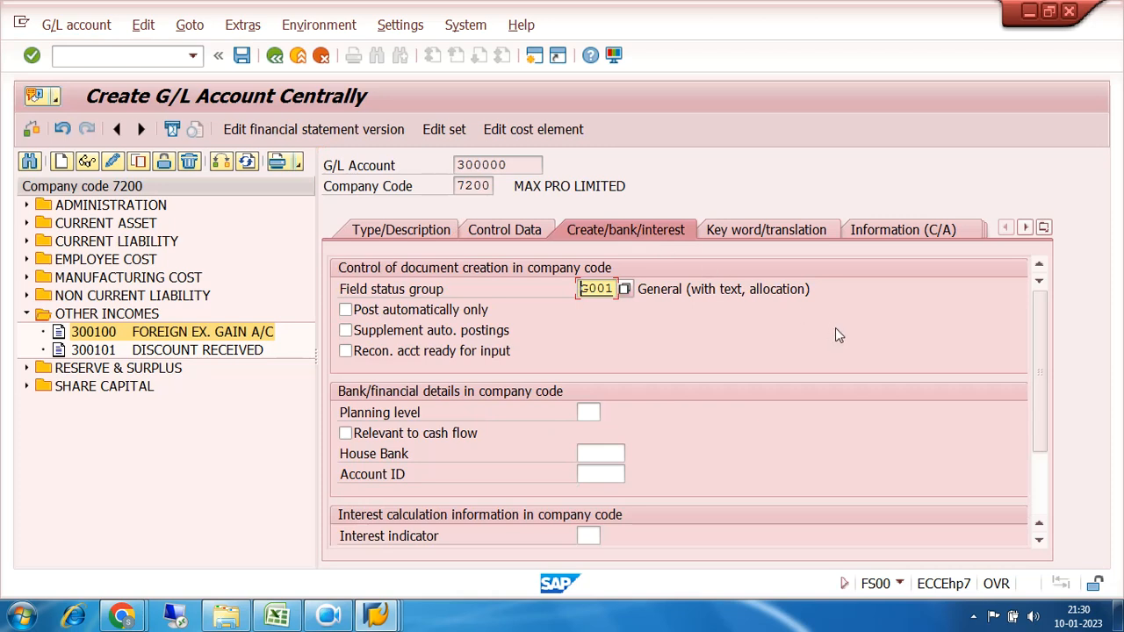
scroll(835, 328, "down", 2)
scroll(835, 334, "up", 2)
left_click(242, 55)
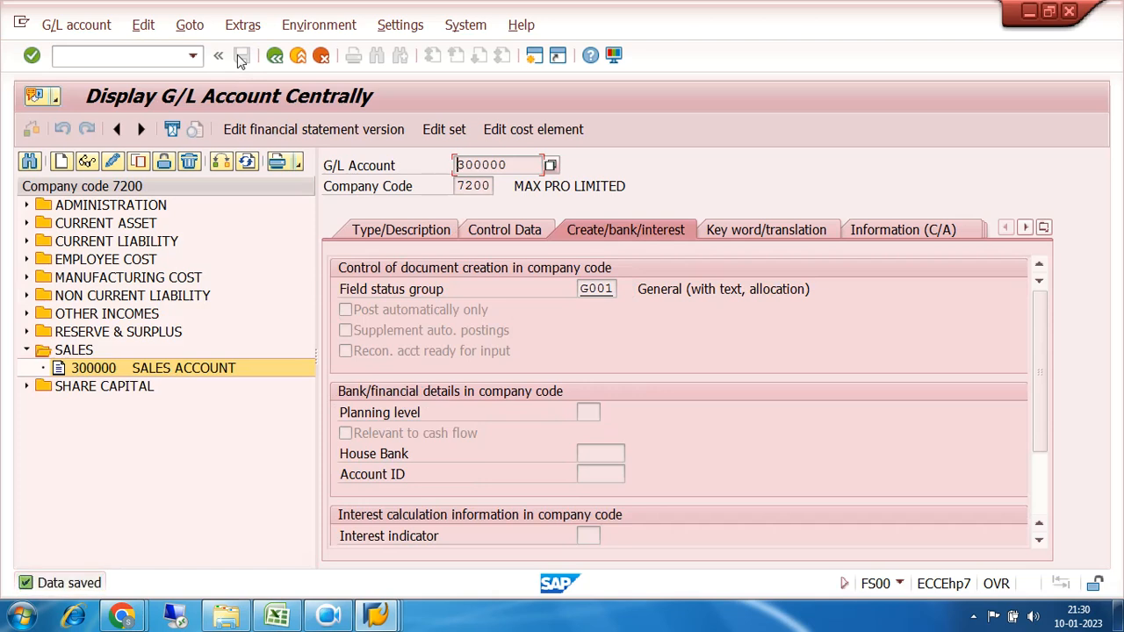
left_click(27, 351)
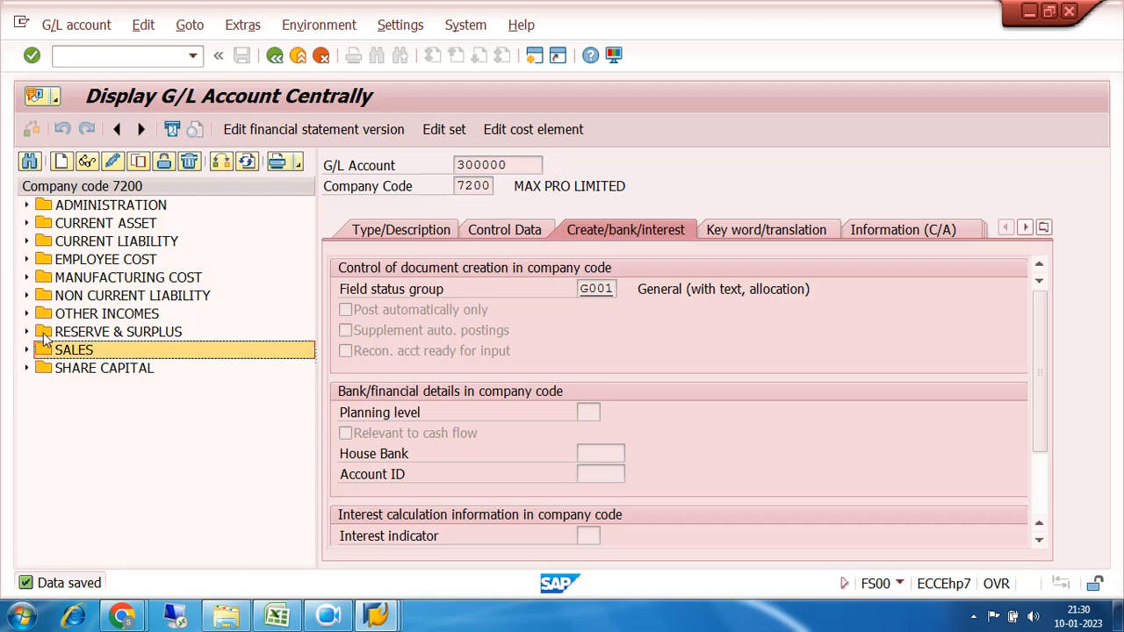
left_click(275, 56)
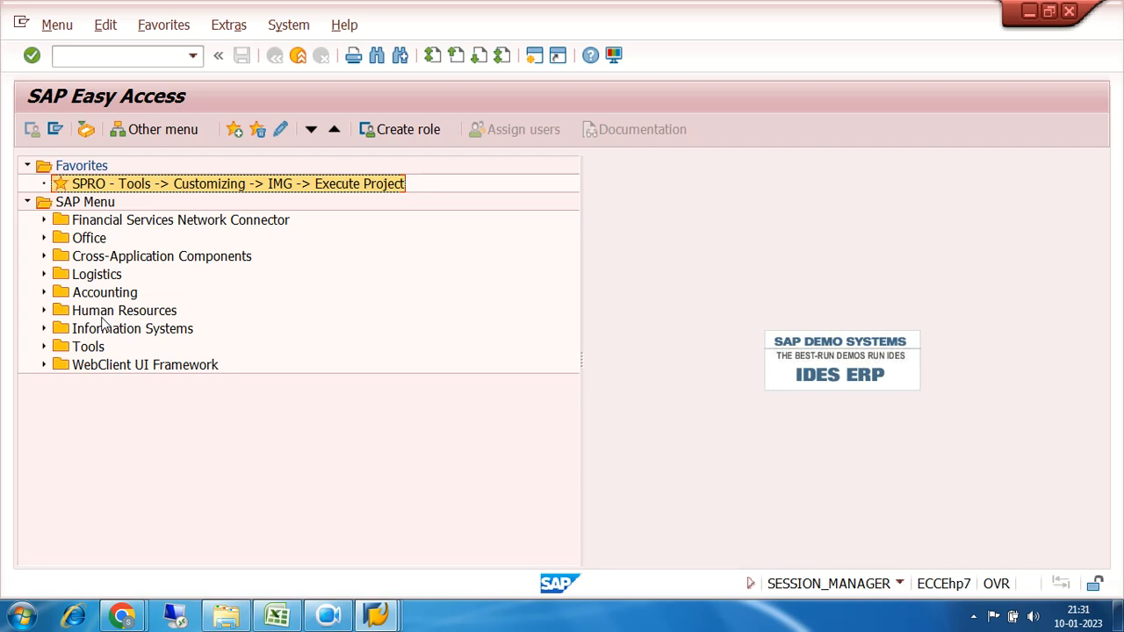
- Expand the SAP Menu down to Accounting, Financial Accounting, Accounts Receivable, Master Records
left_click(44, 292)
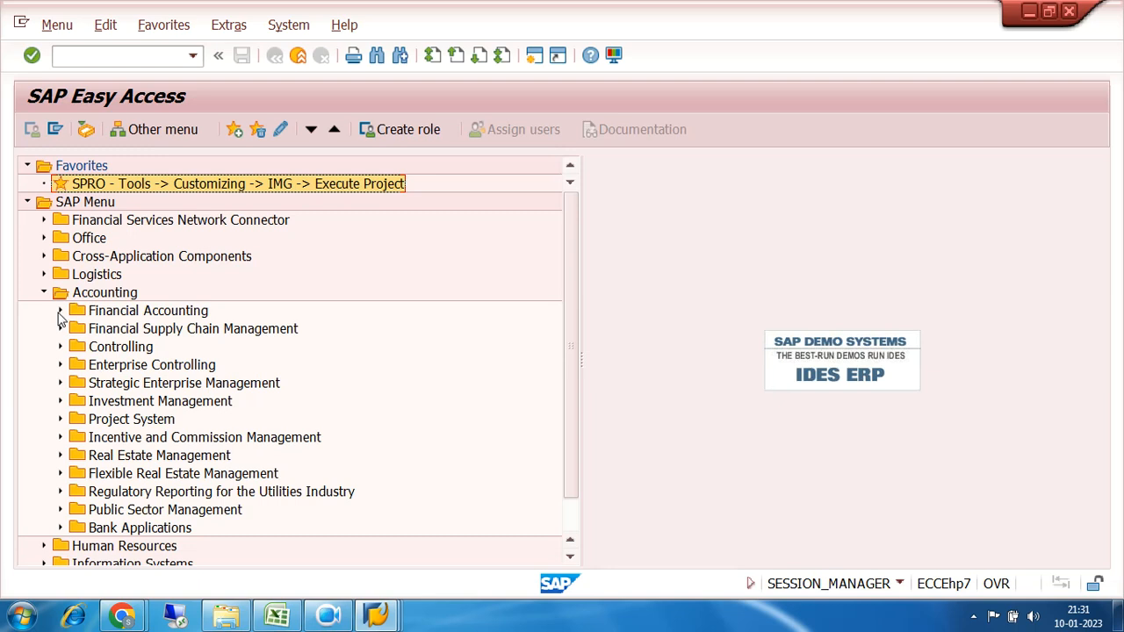
left_click(60, 310)
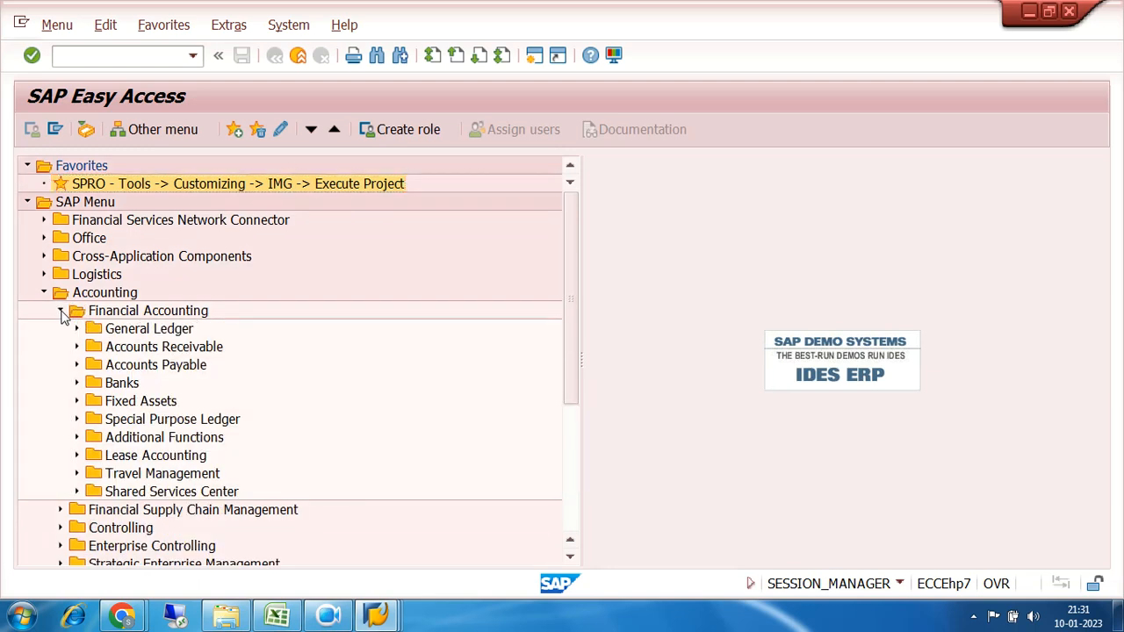
left_click(132, 348)
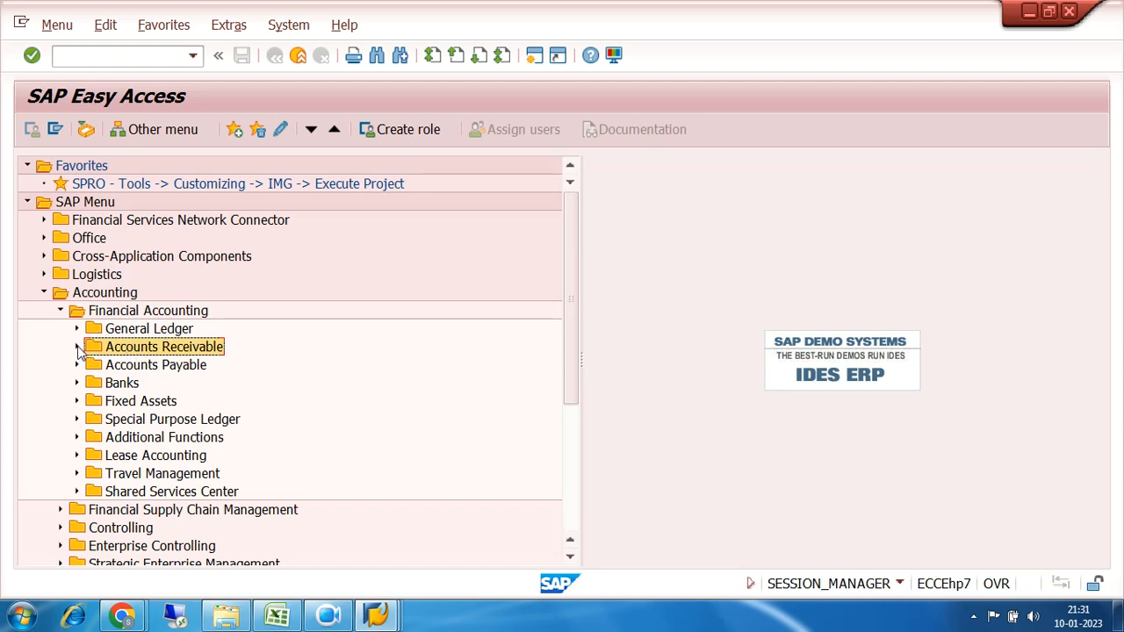
left_click(77, 347)
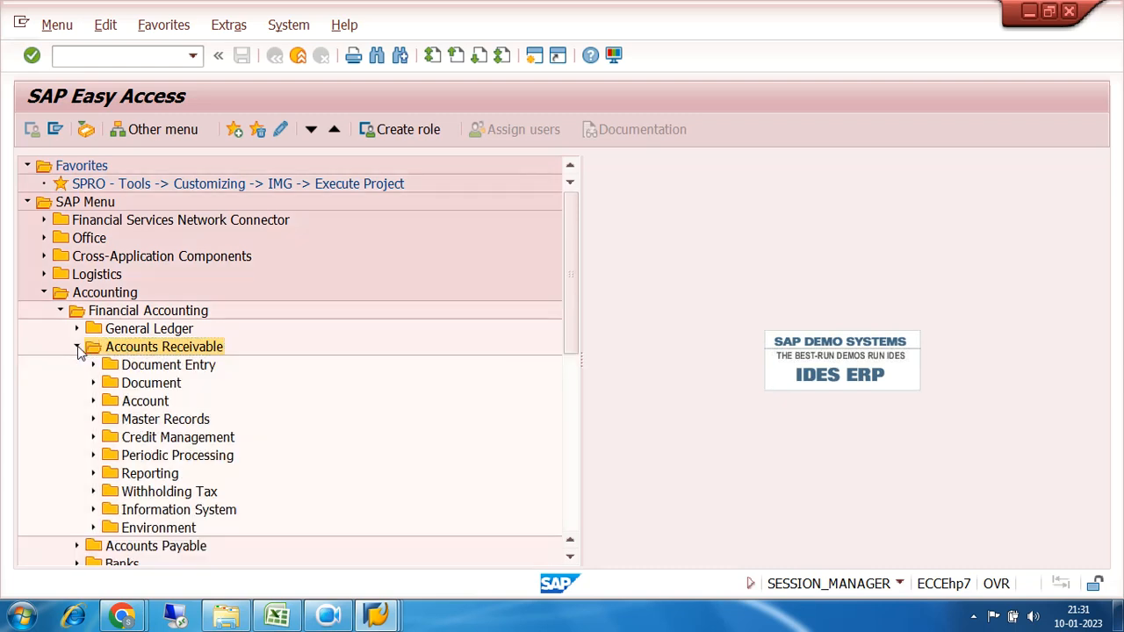
left_click(141, 421)
left_click(93, 420)
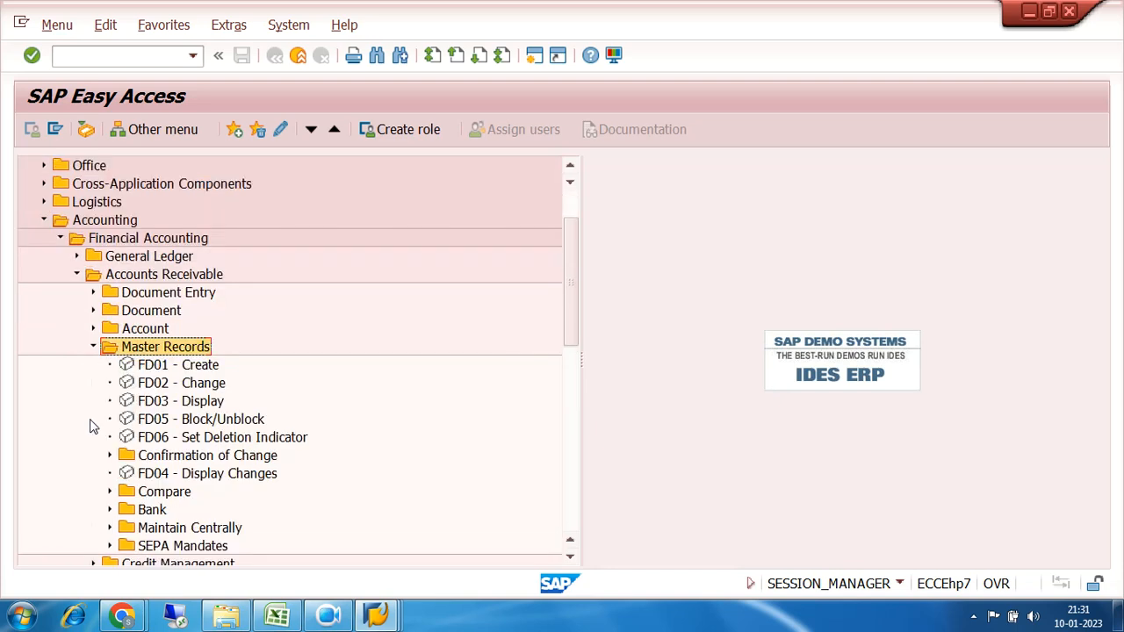
- Expand Maintain Centrally under Master Records and compare the customer creation transactions FD01 and XD01
scroll(310, 329, "down", 1)
left_click(167, 296)
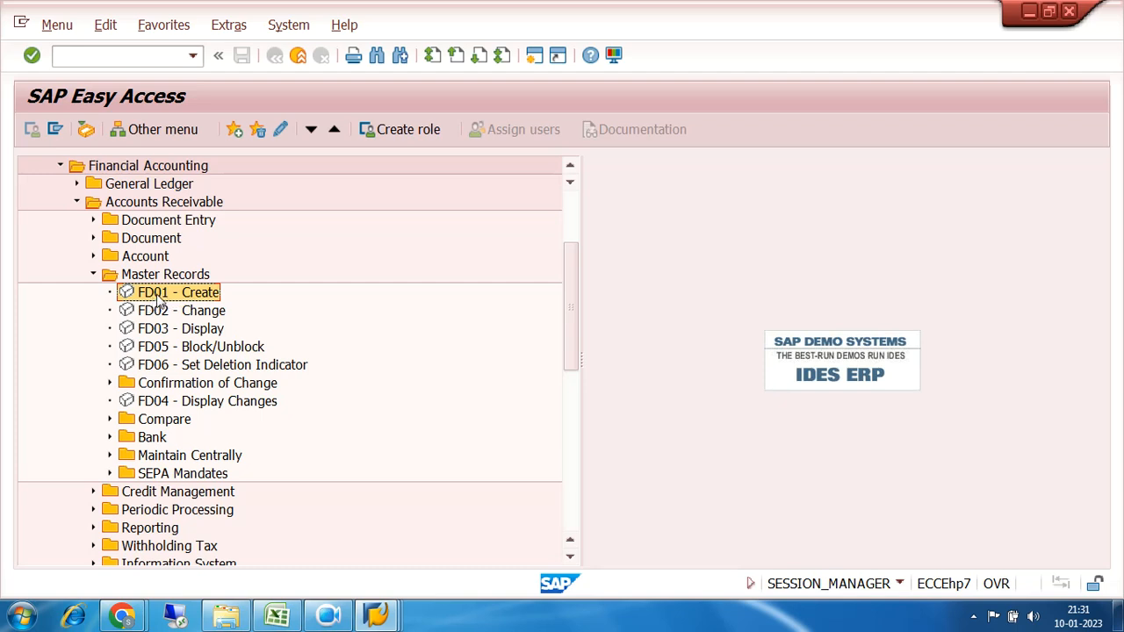
left_click(109, 456)
left_click(178, 442)
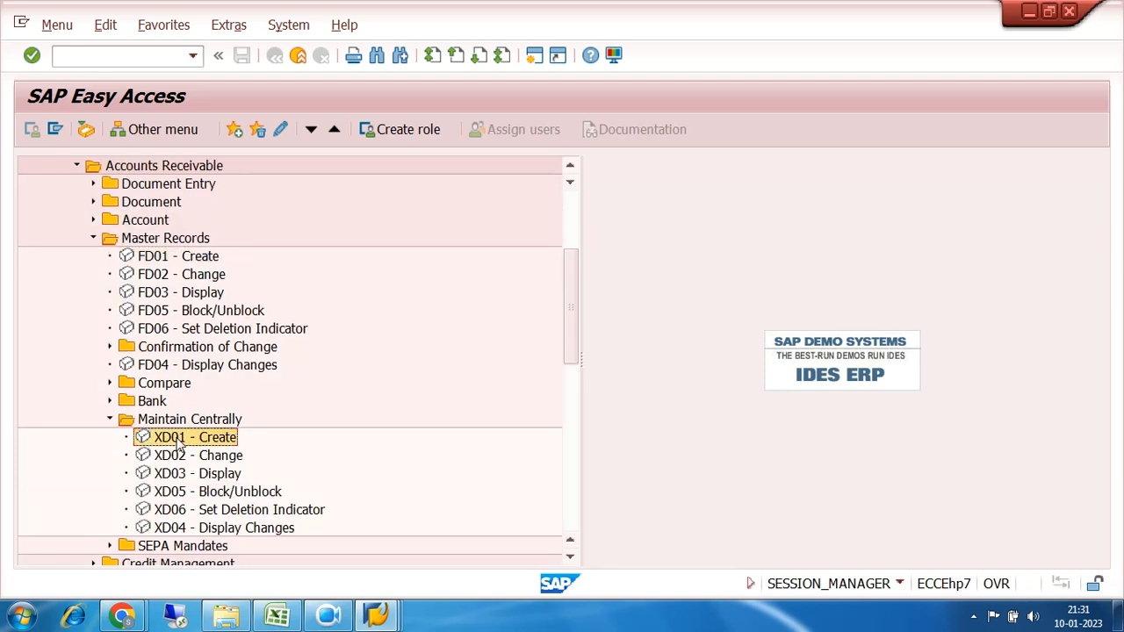
- Open the FD01 customer creation screen to view its initial fields, and close it without entering data
left_click(178, 260)
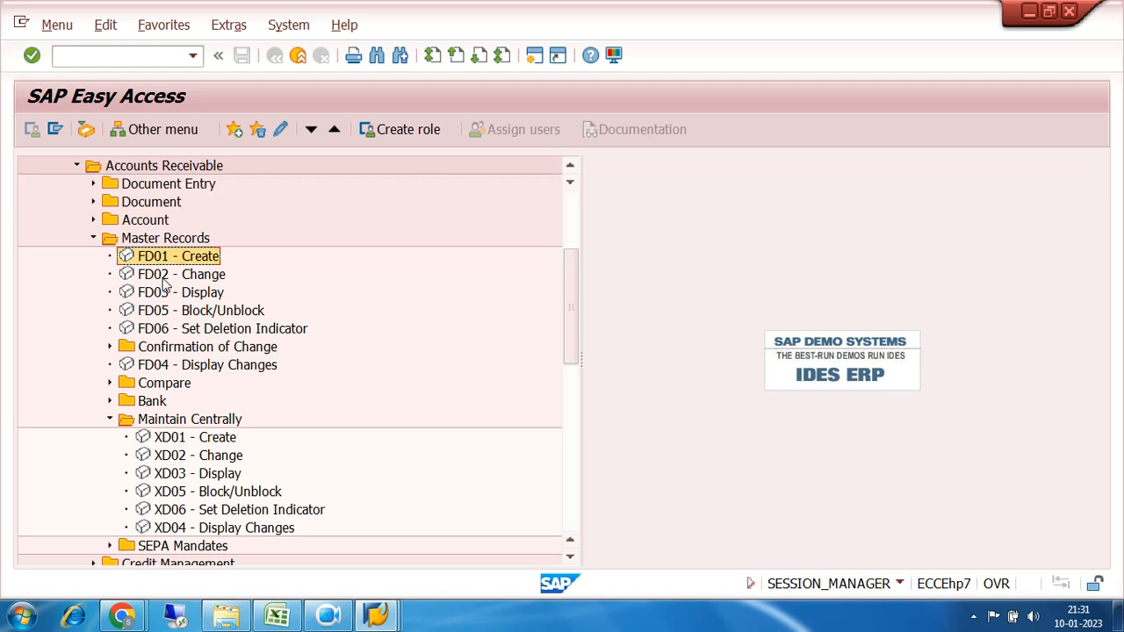
double_click(161, 260)
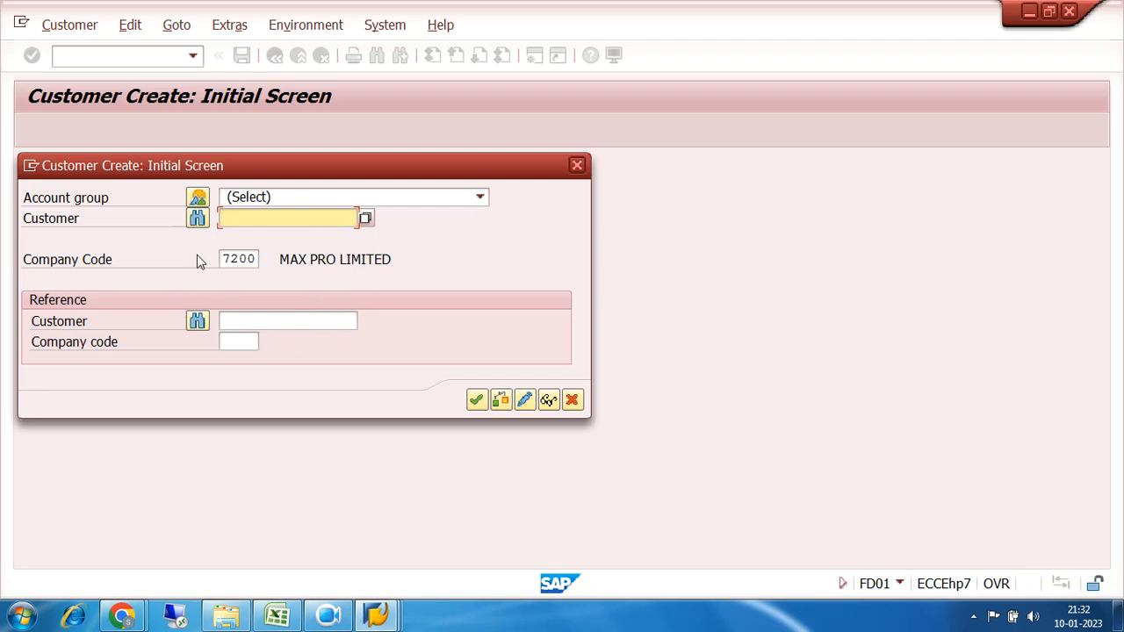
left_click(577, 166)
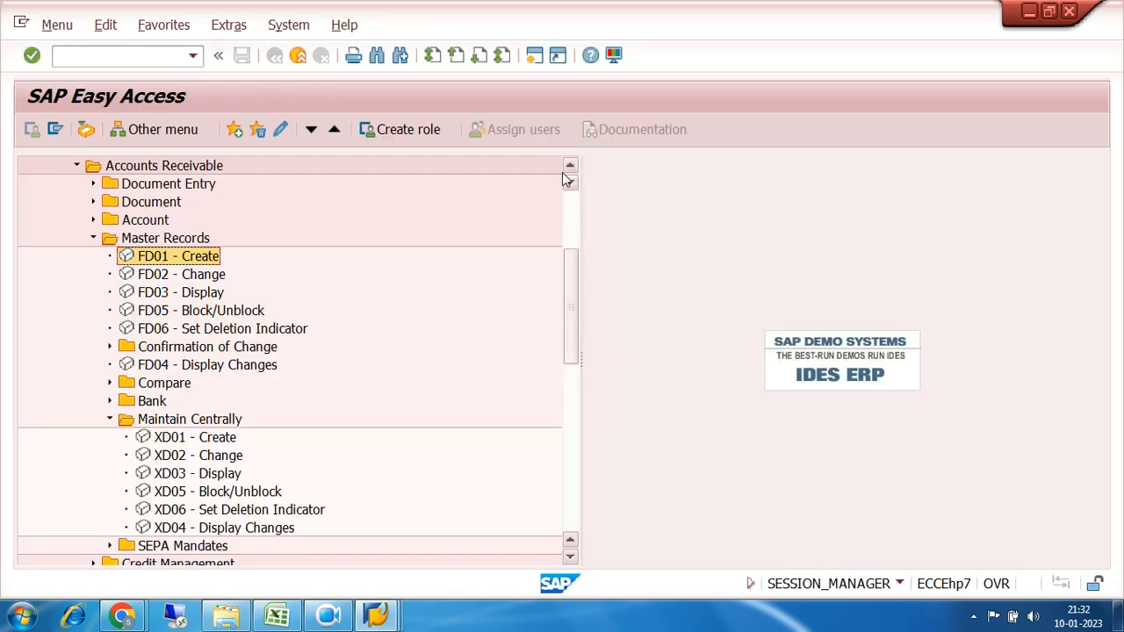
- Open the XD01 central customer creation dialog, examine its Sales Organization, Distribution Channel and Division fields, and close it without creating a customer
double_click(173, 439)
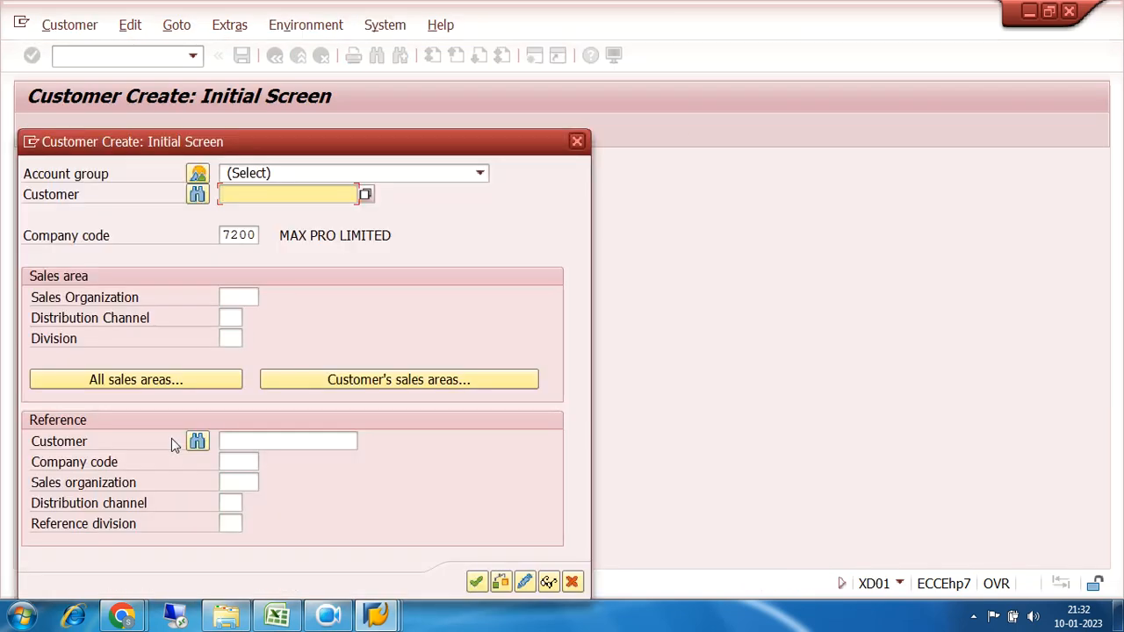
left_click(243, 295)
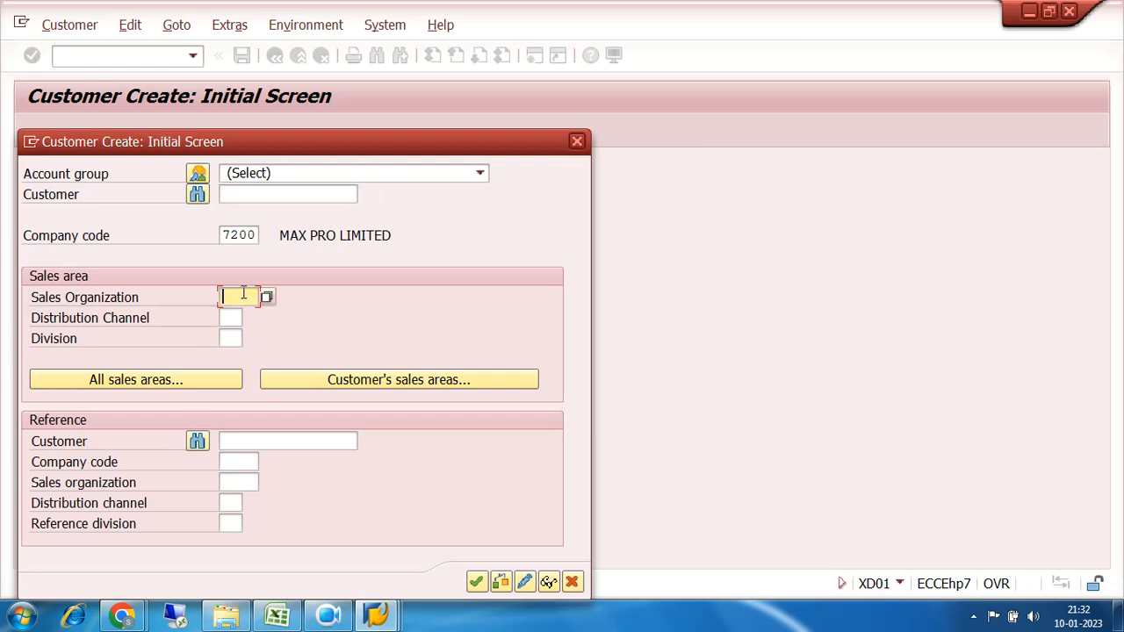
left_click(233, 318)
left_click(233, 338)
left_click(232, 318)
left_click(233, 297)
left_click(234, 316)
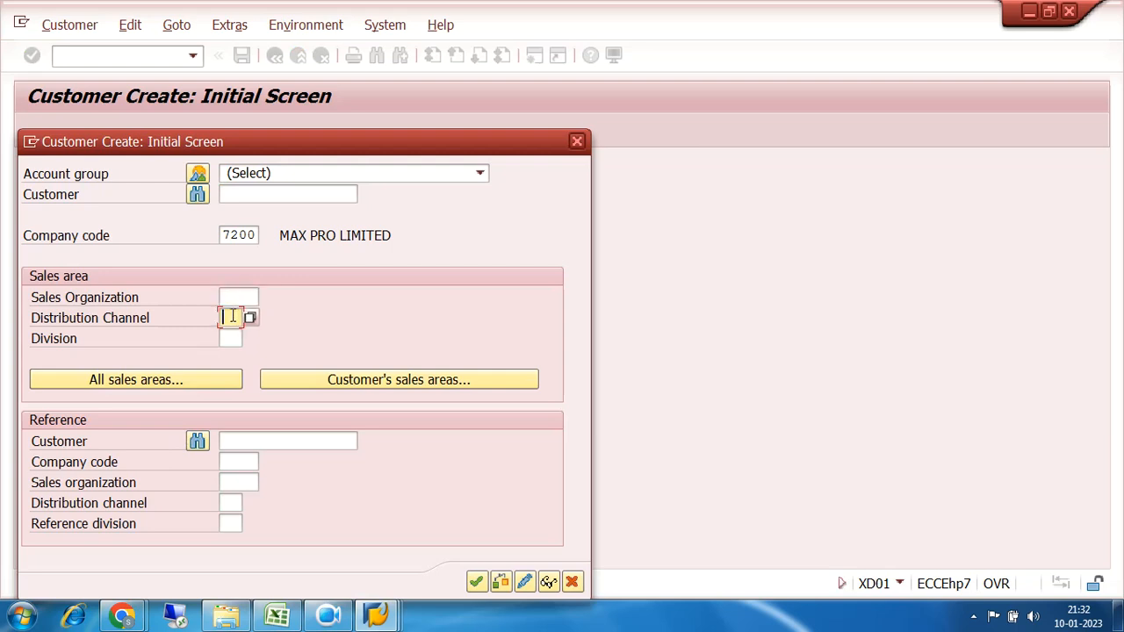
left_click(231, 338)
left_click(233, 317)
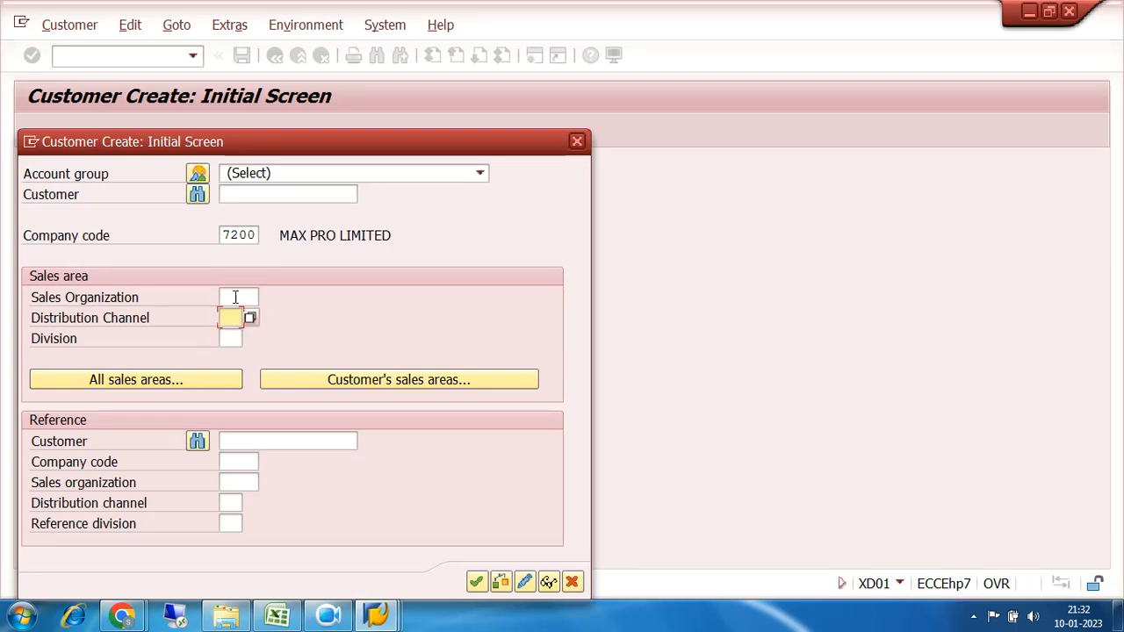
left_click(234, 297)
left_click(232, 317)
left_click(230, 338)
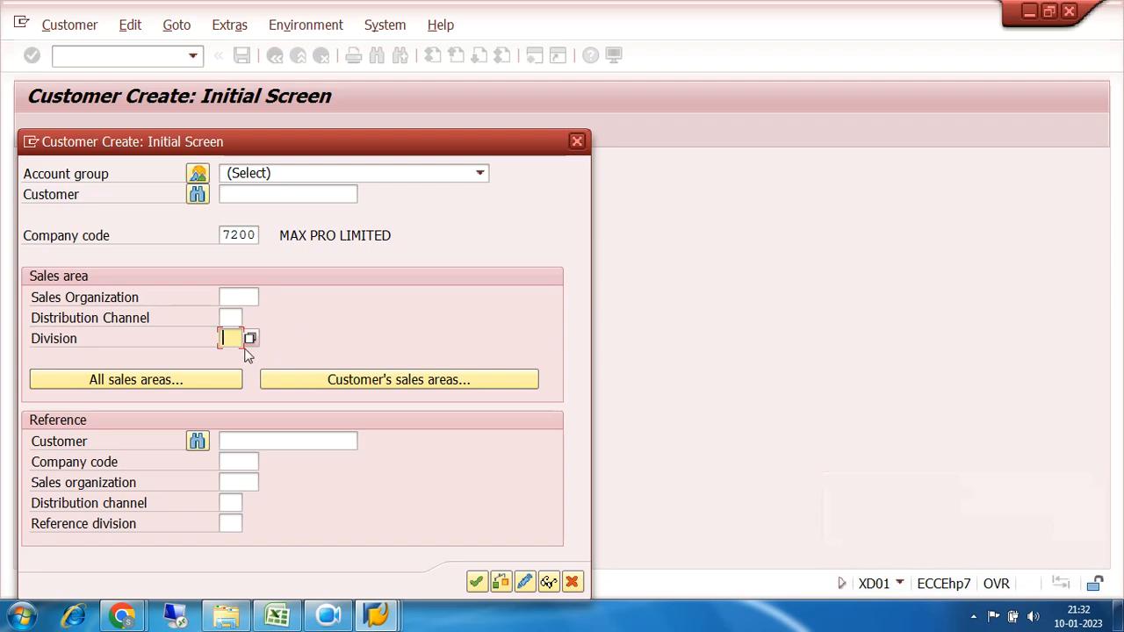
left_click(577, 141)
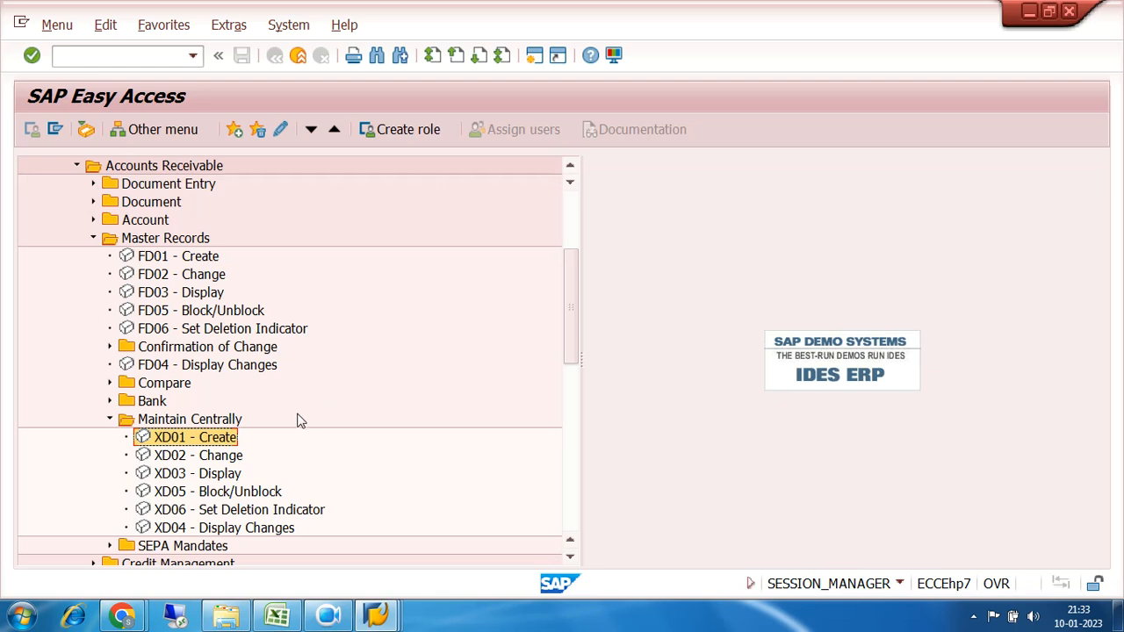
- Collapse Accounts Receivable and expand General Ledger down to the Individual Processing transactions for G/L account master records
scroll(252, 352, "up", 2)
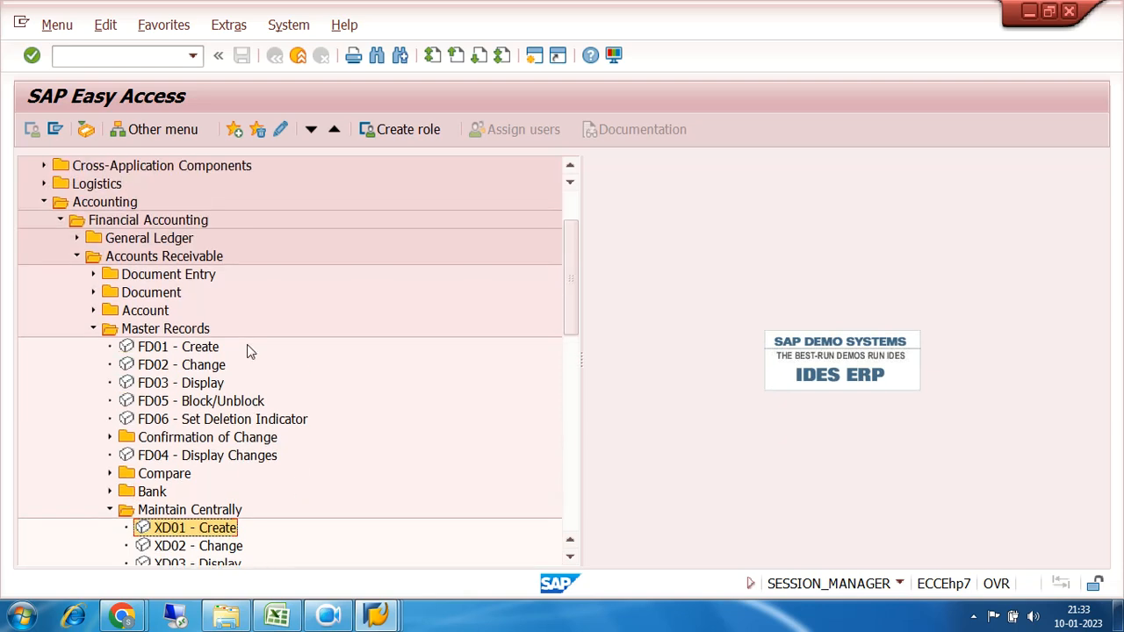
left_click(77, 255)
left_click(77, 239)
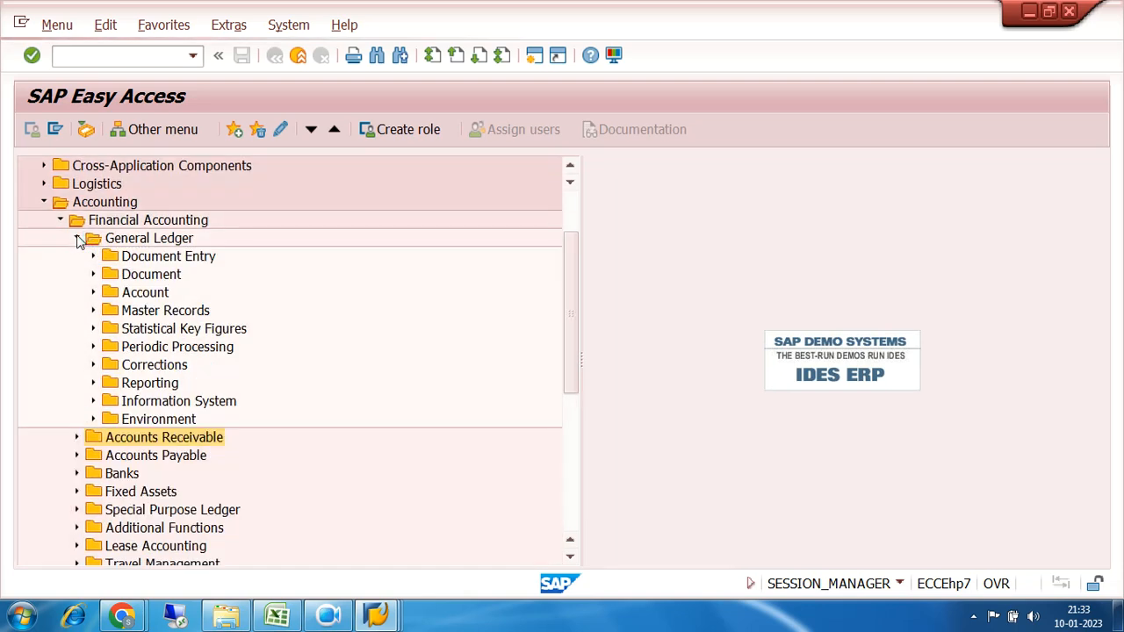
left_click(93, 310)
left_click(110, 329)
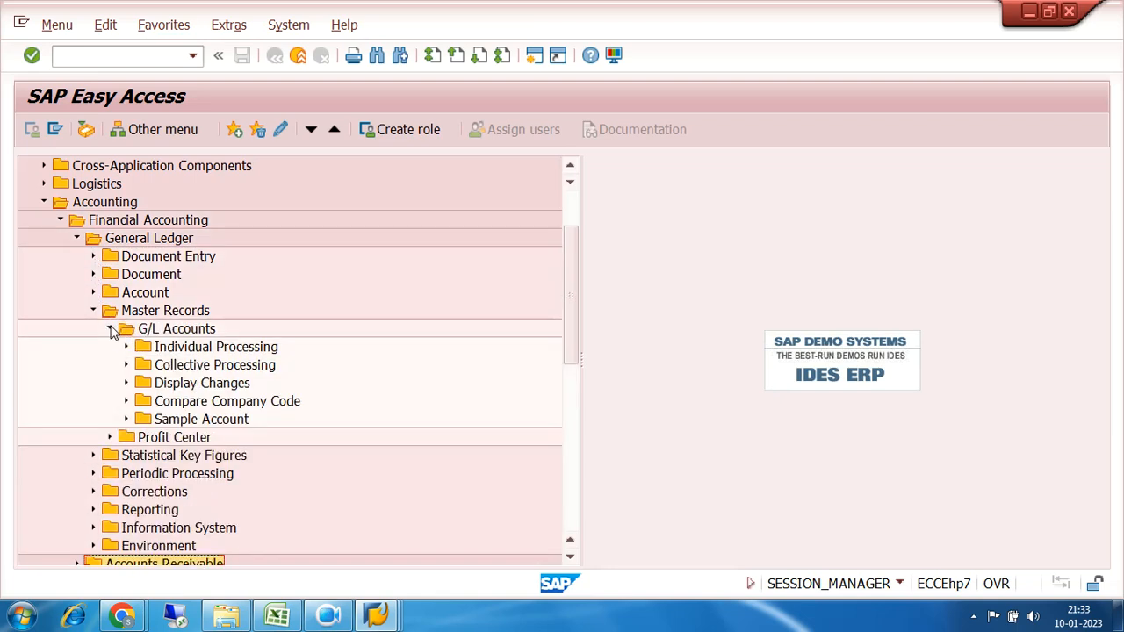
left_click(126, 348)
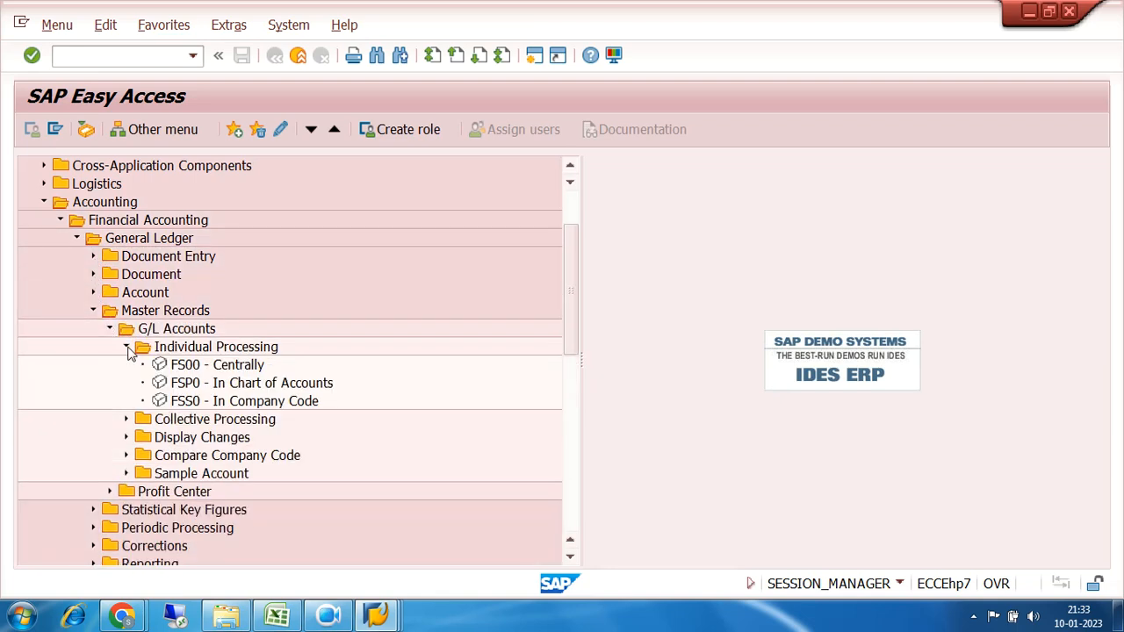
- Compare the FS00, FSP0 and FSS0 entries, and view the FSP0 chart of accounts data screen before returning to the menu tree
left_click(212, 367)
left_click(221, 404)
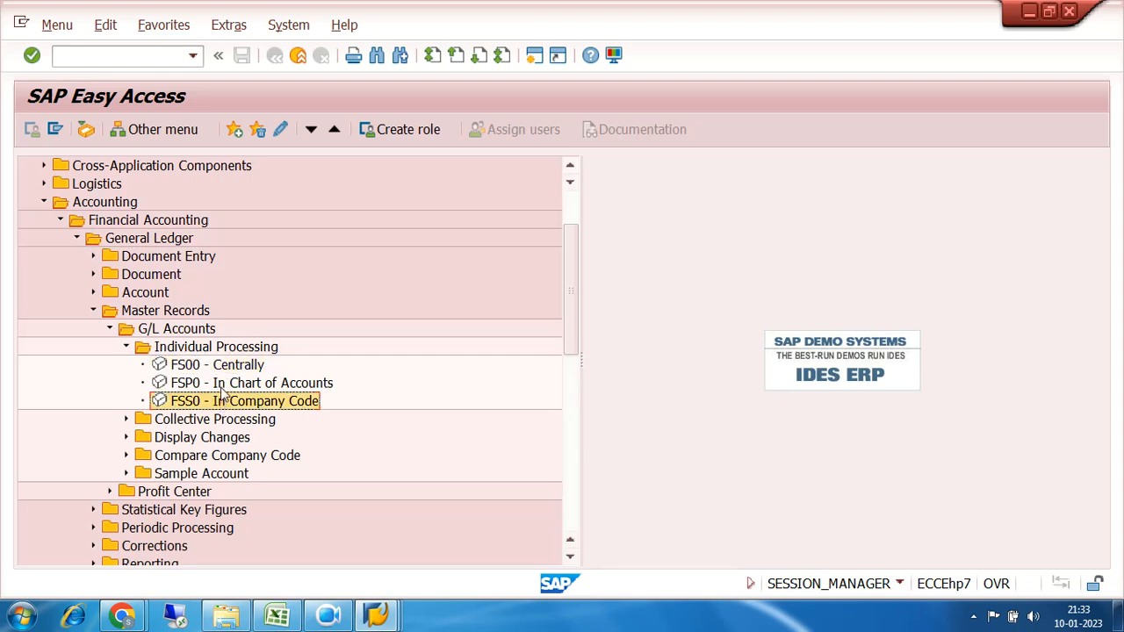
left_click(223, 392)
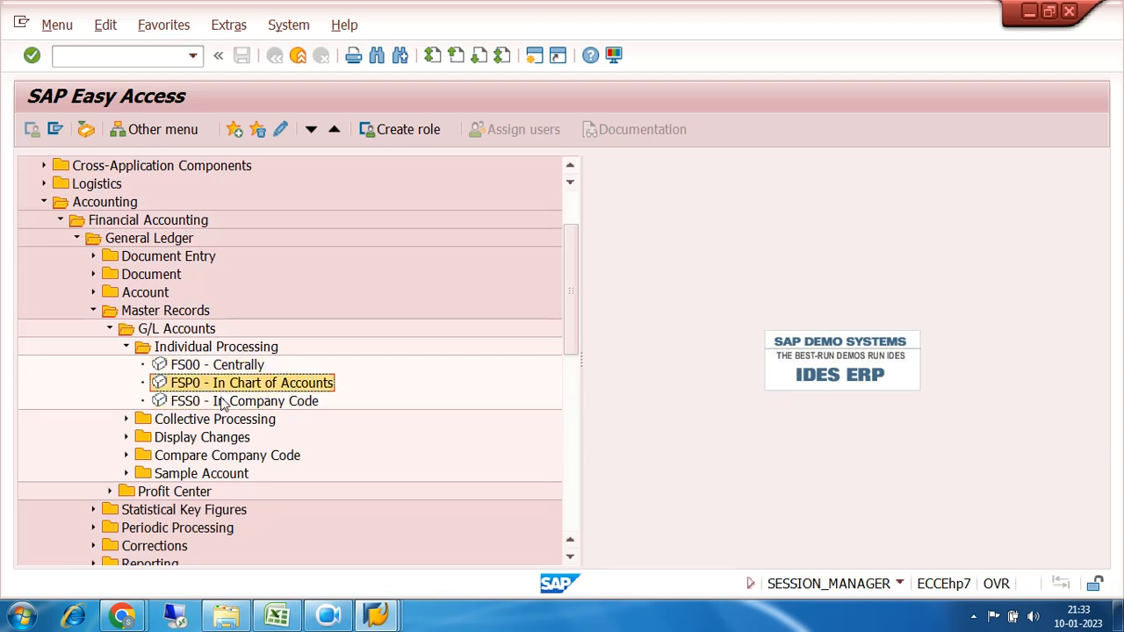
left_click(223, 367)
left_click(222, 387)
left_click(227, 404)
left_click(197, 367)
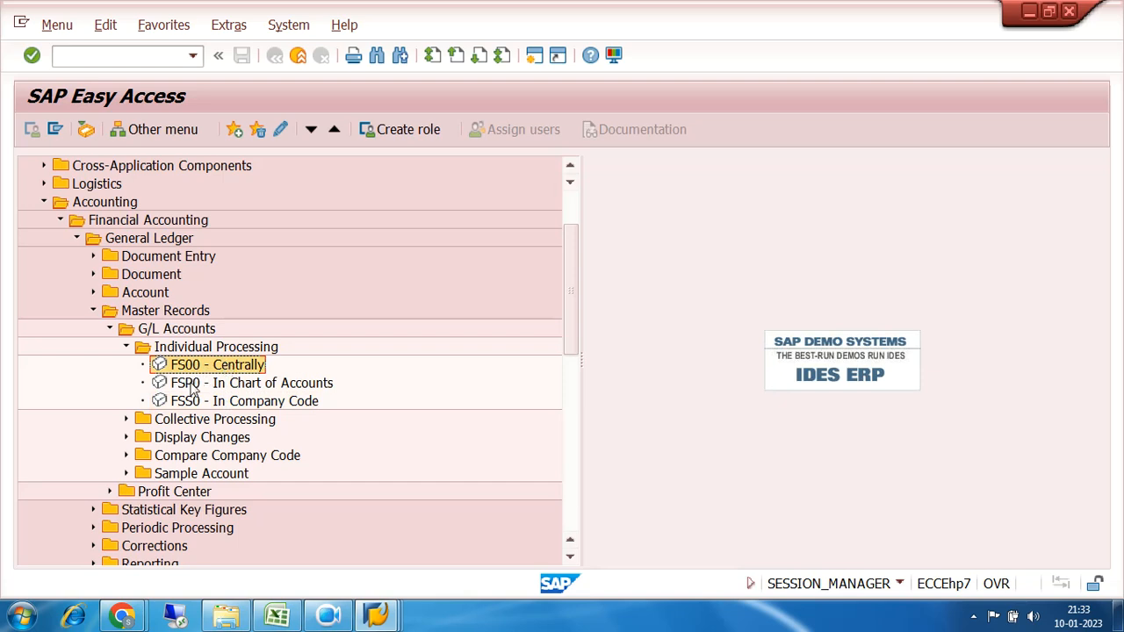
double_click(193, 386)
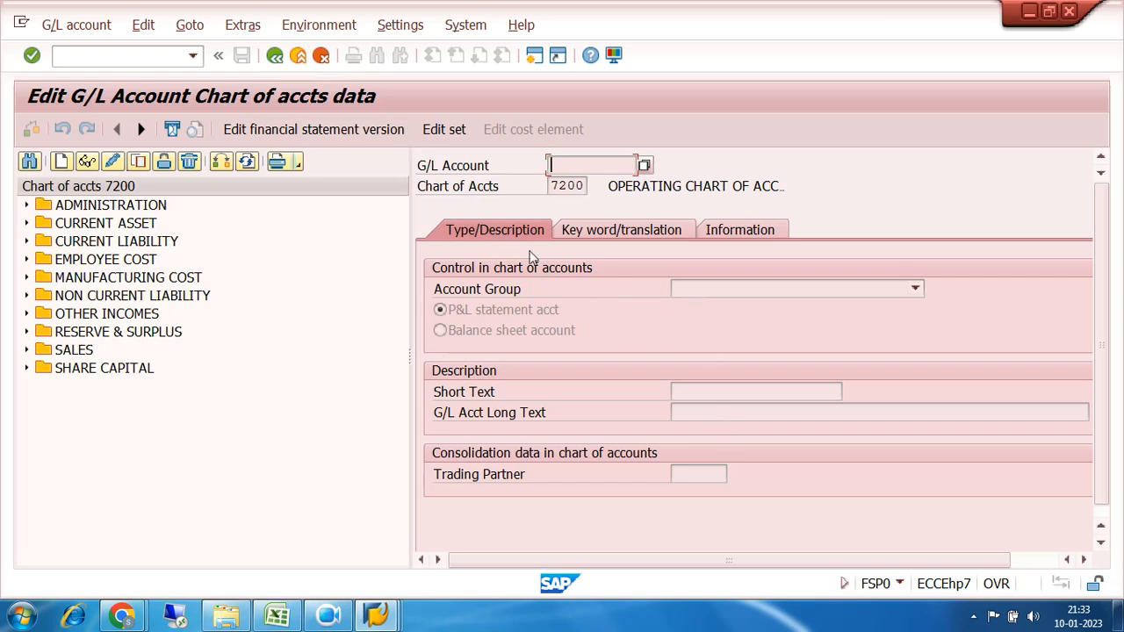
left_click(273, 58)
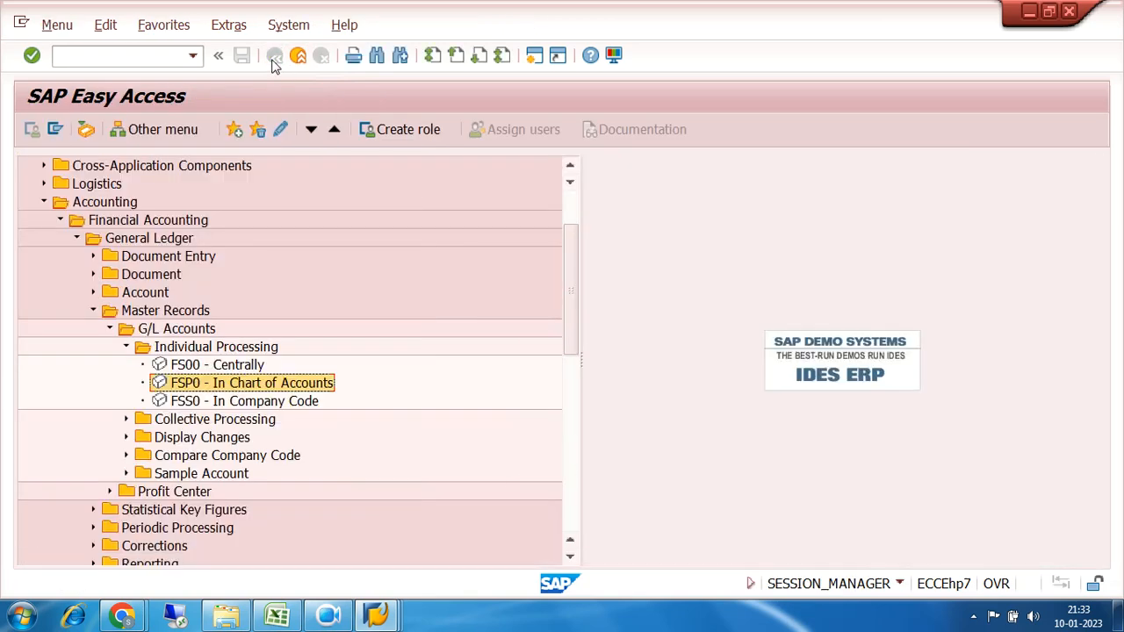
- View the FSS0 company code data screen for G/L accounts, examine its company code field, and return to the menu tree
double_click(189, 402)
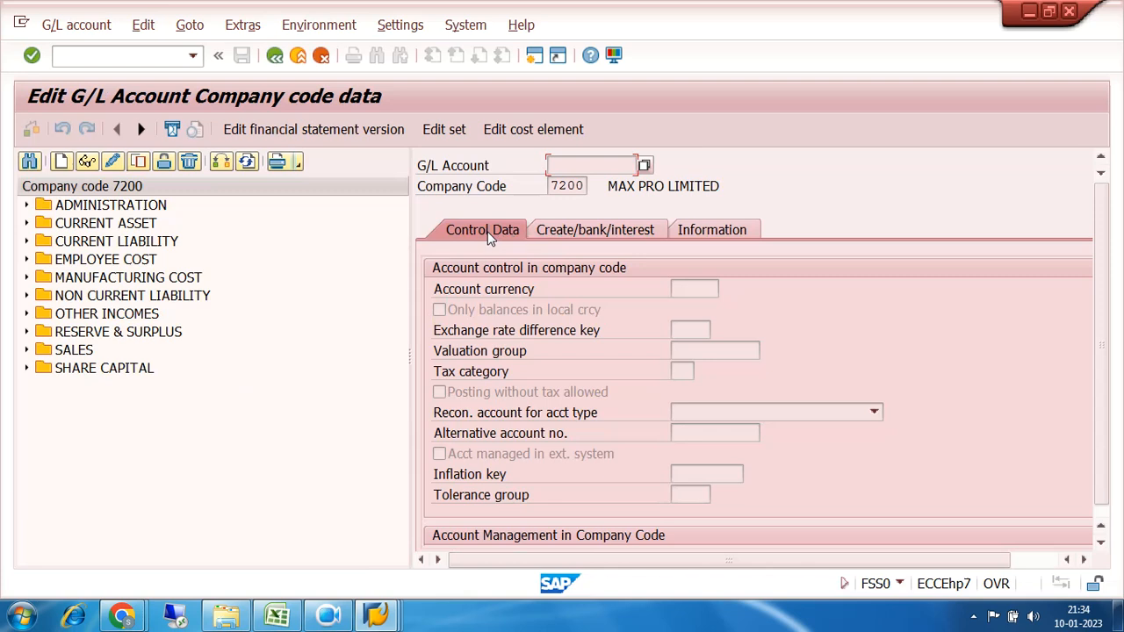
left_click(585, 237)
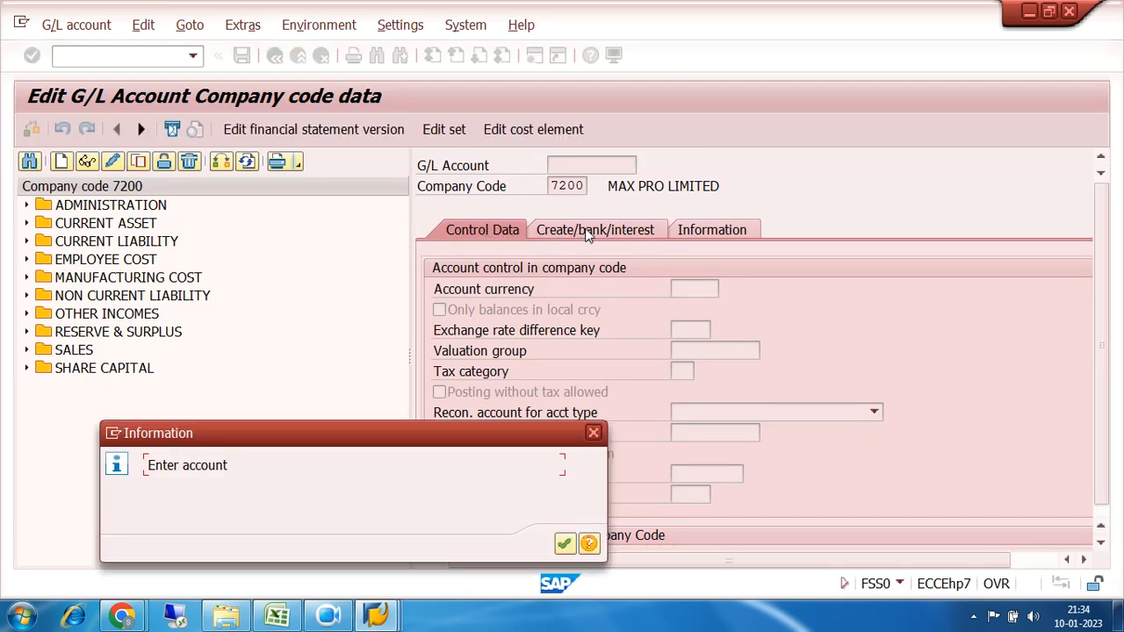
left_click(595, 433)
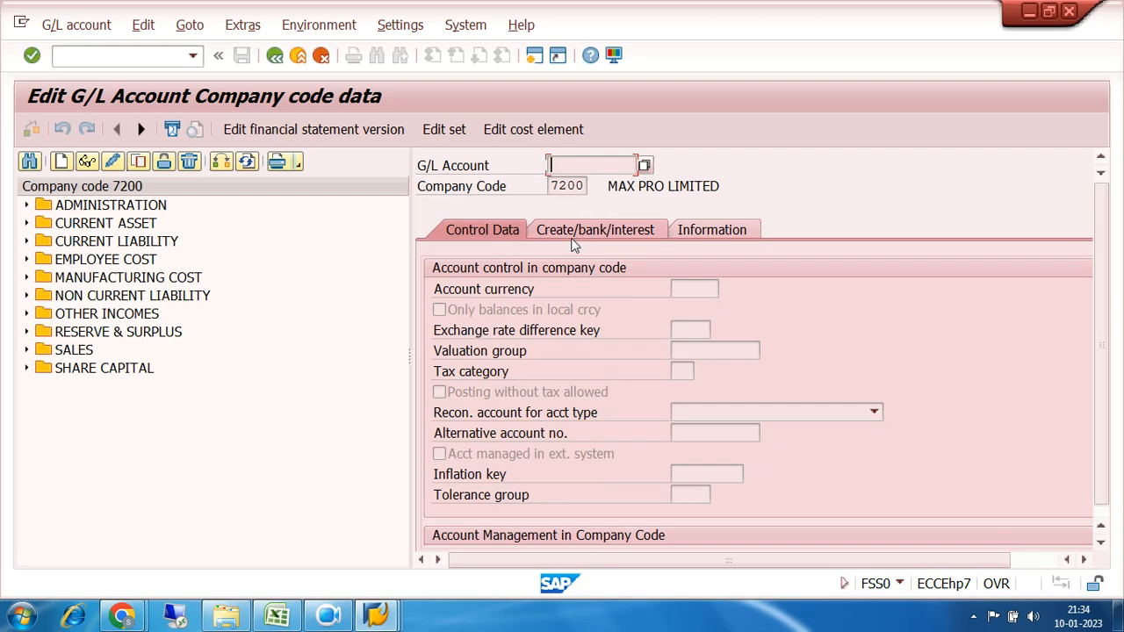
key("Tab")
left_click_drag(556, 185, 585, 185)
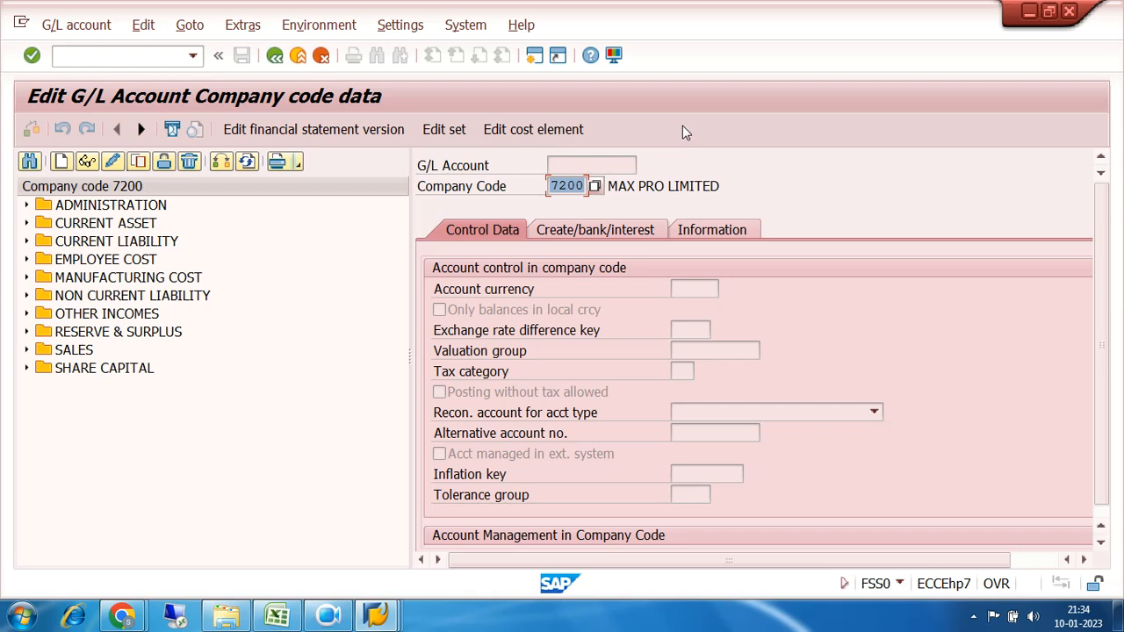
left_click(274, 56)
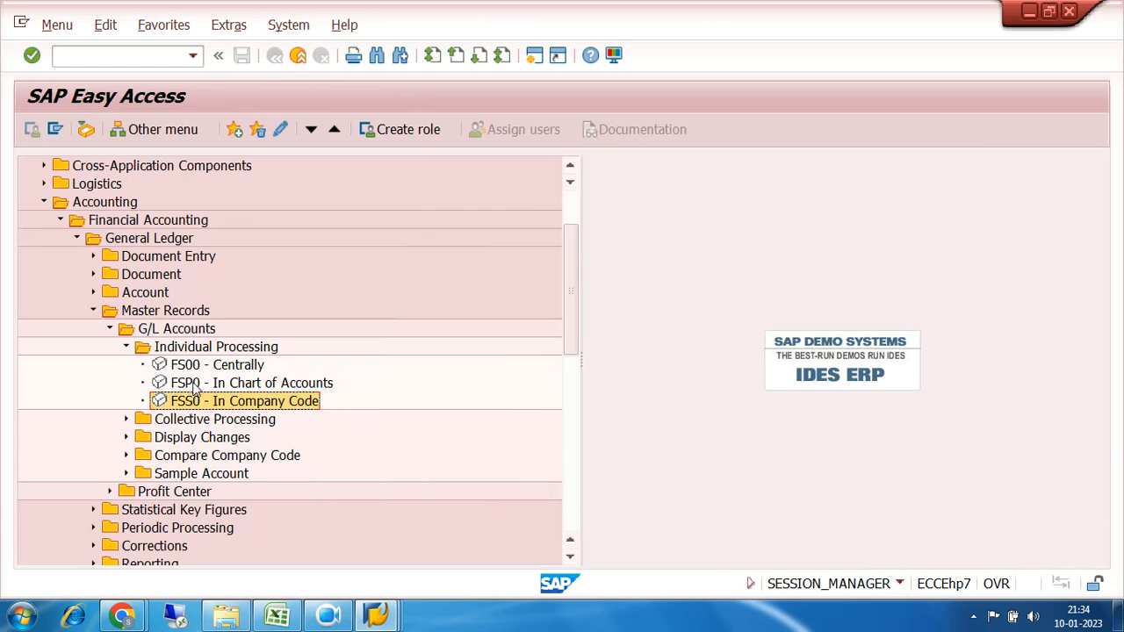
- Compare FSP0 and FSS0 with FS00, view the central G/L account screen of FS00, and return to the menu tree
left_click(194, 387)
left_click(197, 402)
left_click(198, 390)
left_click(202, 406)
left_click(199, 369)
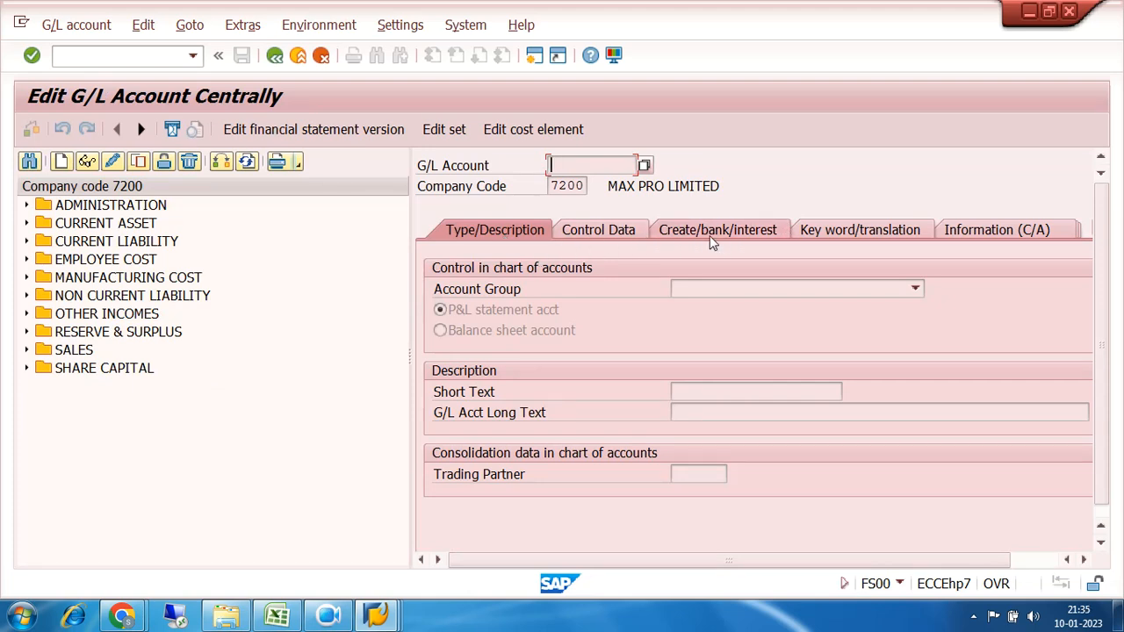
left_click(274, 56)
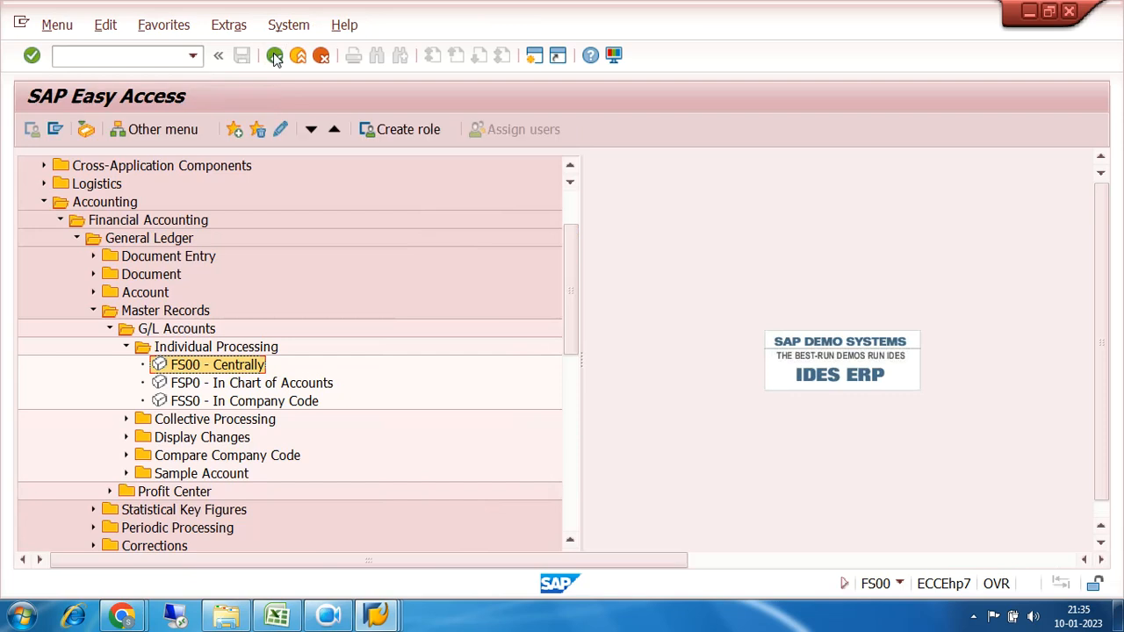
- Collapse the General Ledger branch and reopen Accounts Receivable under Financial Accounting, selecting the FD01 customer creation entry in Master Records
left_click(92, 312)
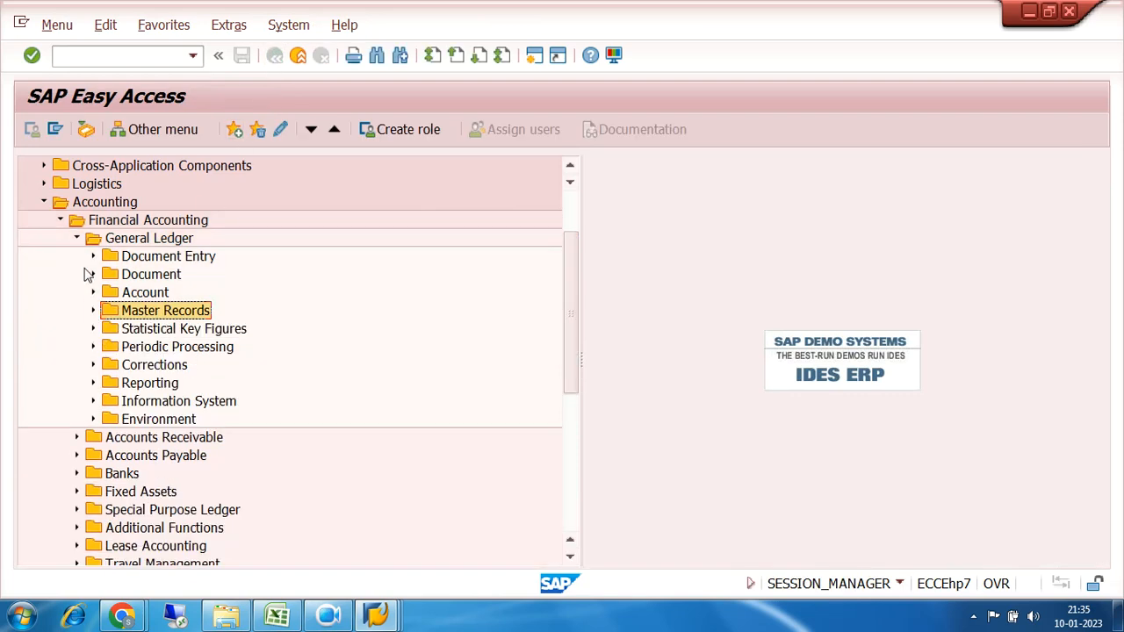
left_click(76, 238)
left_click(61, 220)
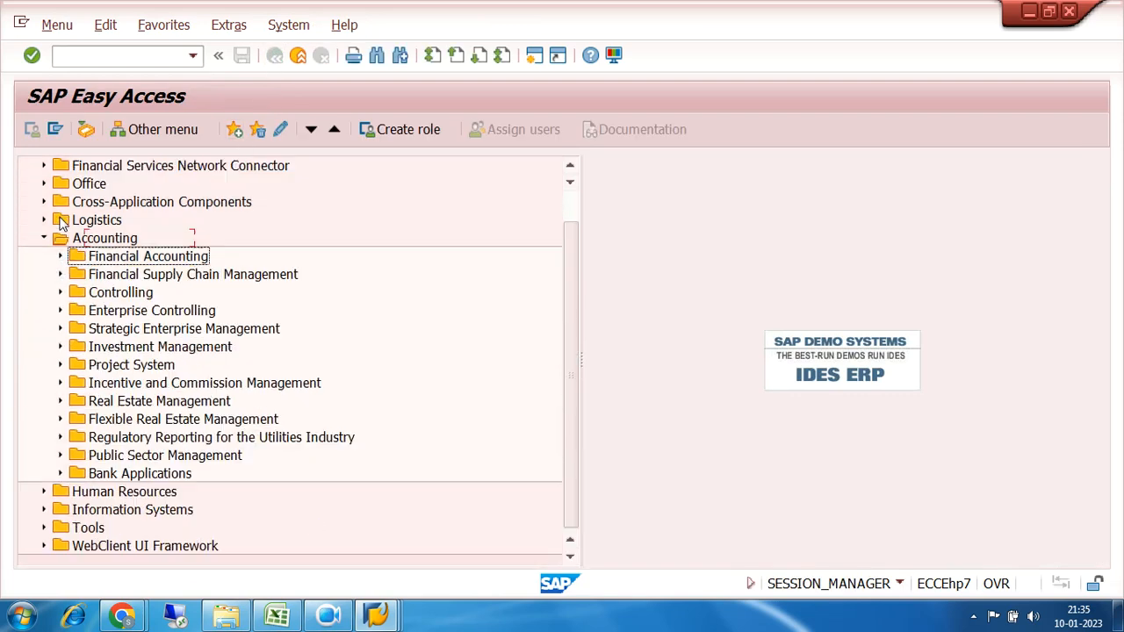
left_click(60, 256)
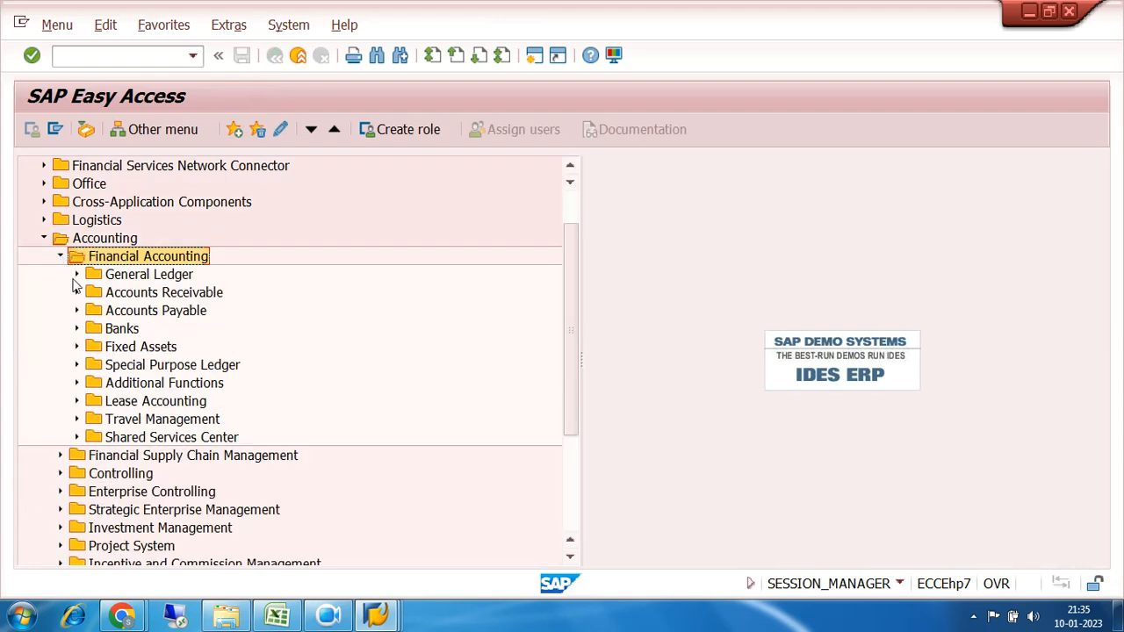
left_click(76, 293)
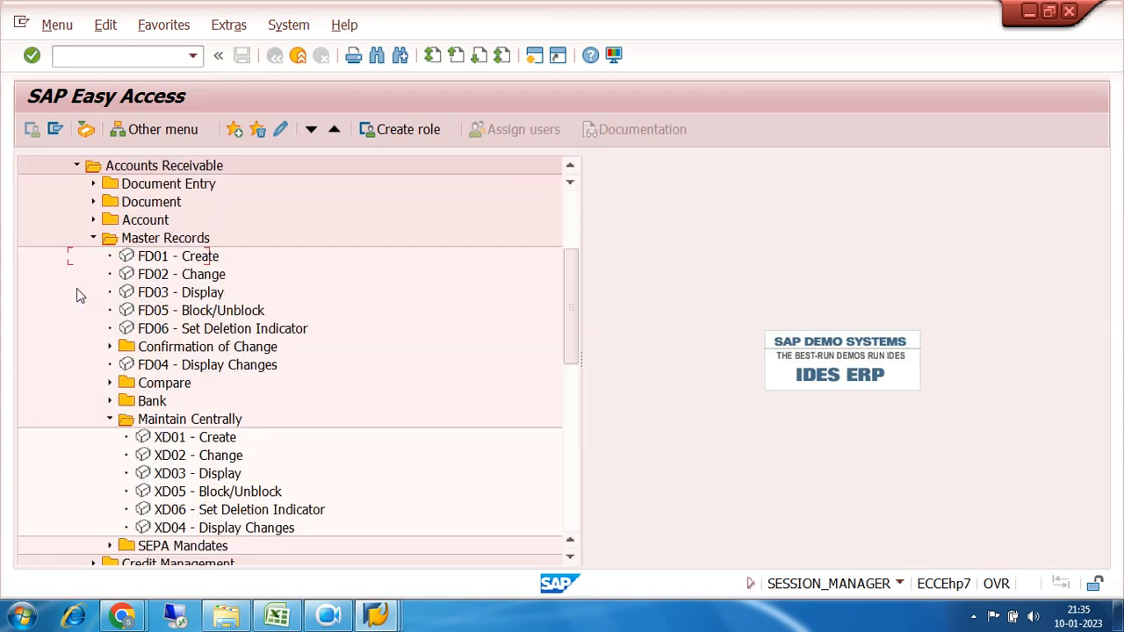
left_click(167, 258)
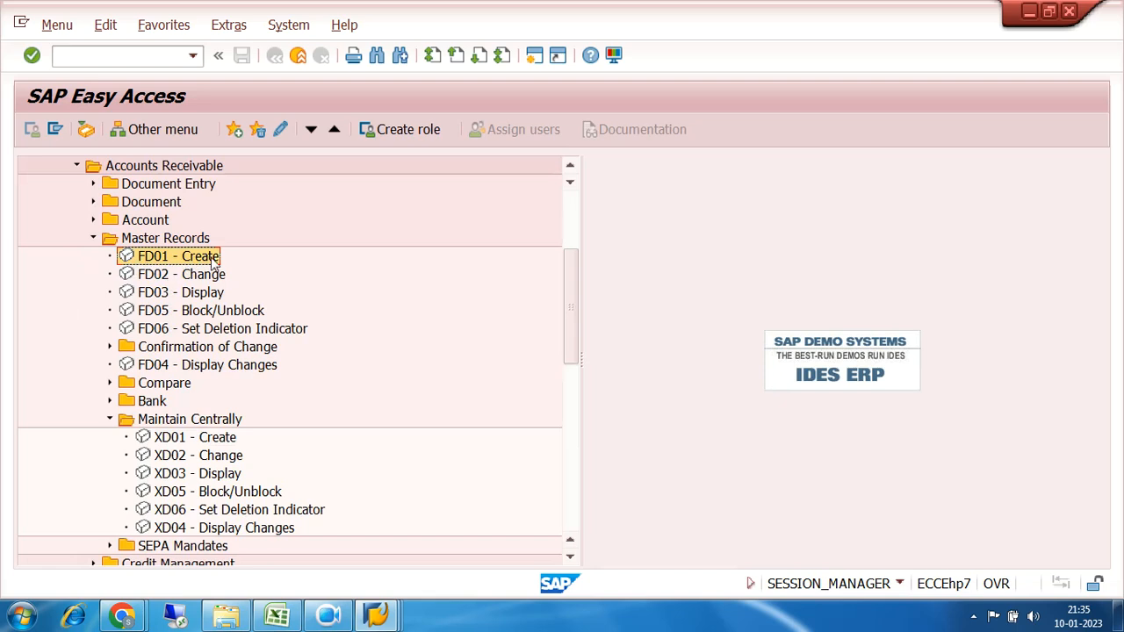
- Open XD01 central customer creation again and examine the Sales Organization, Distribution Channel and Division fields of the sales area
left_click(175, 439)
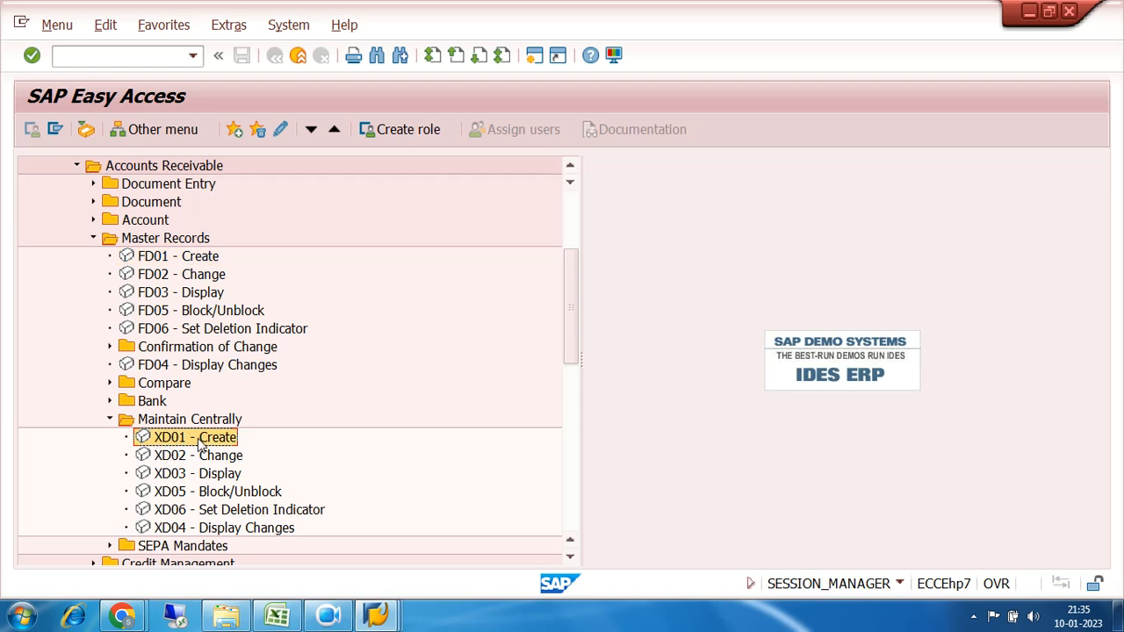
double_click(200, 444)
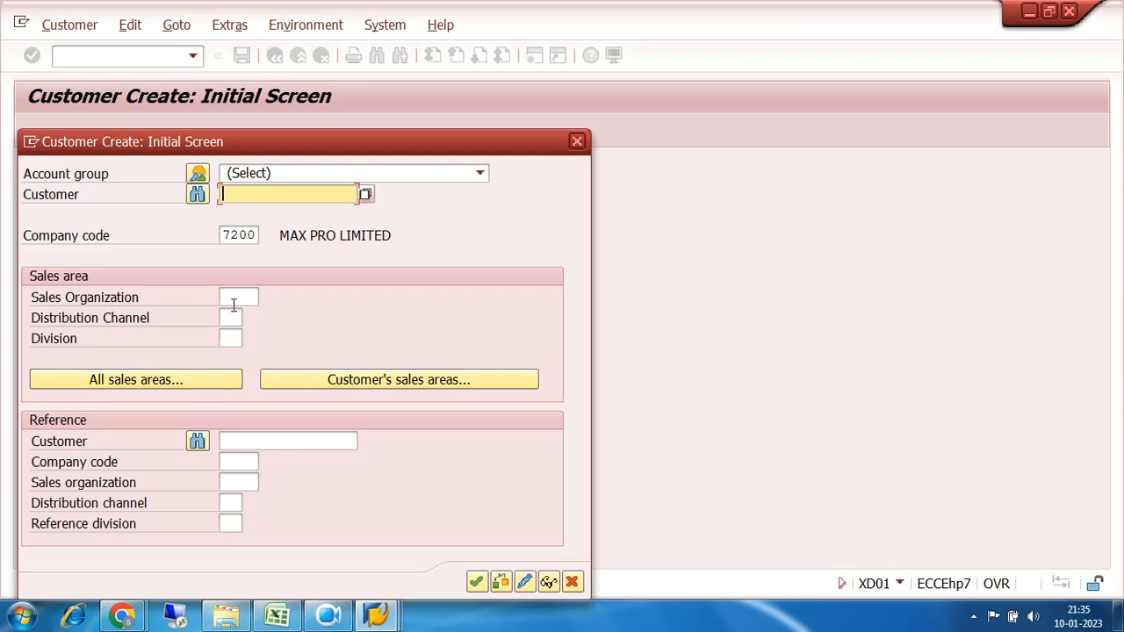
left_click(236, 297)
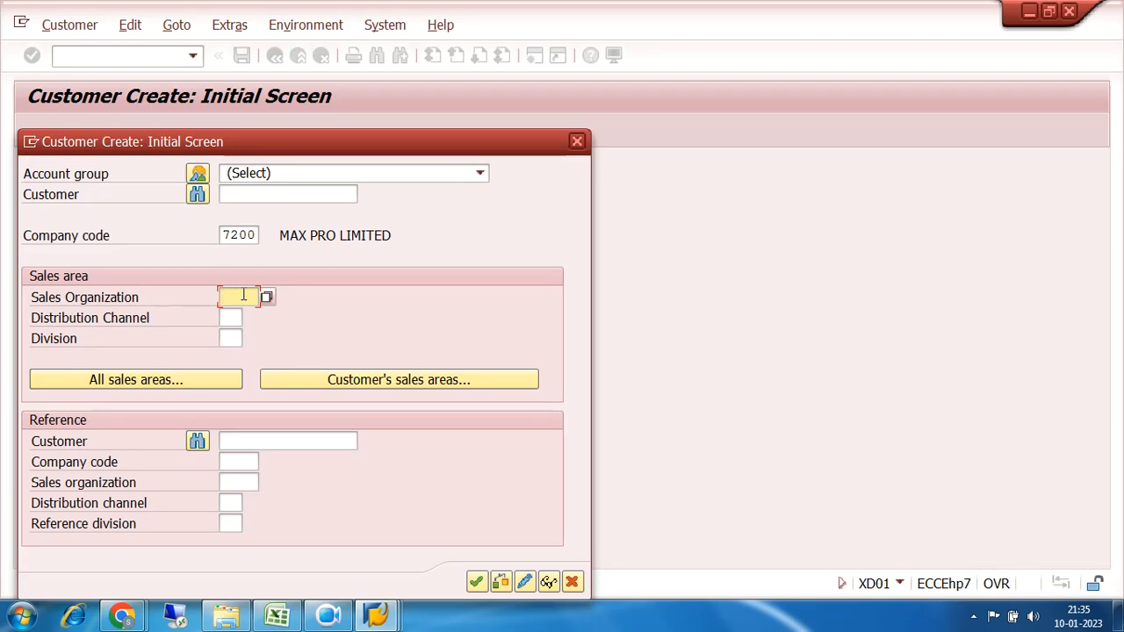
left_click(230, 319)
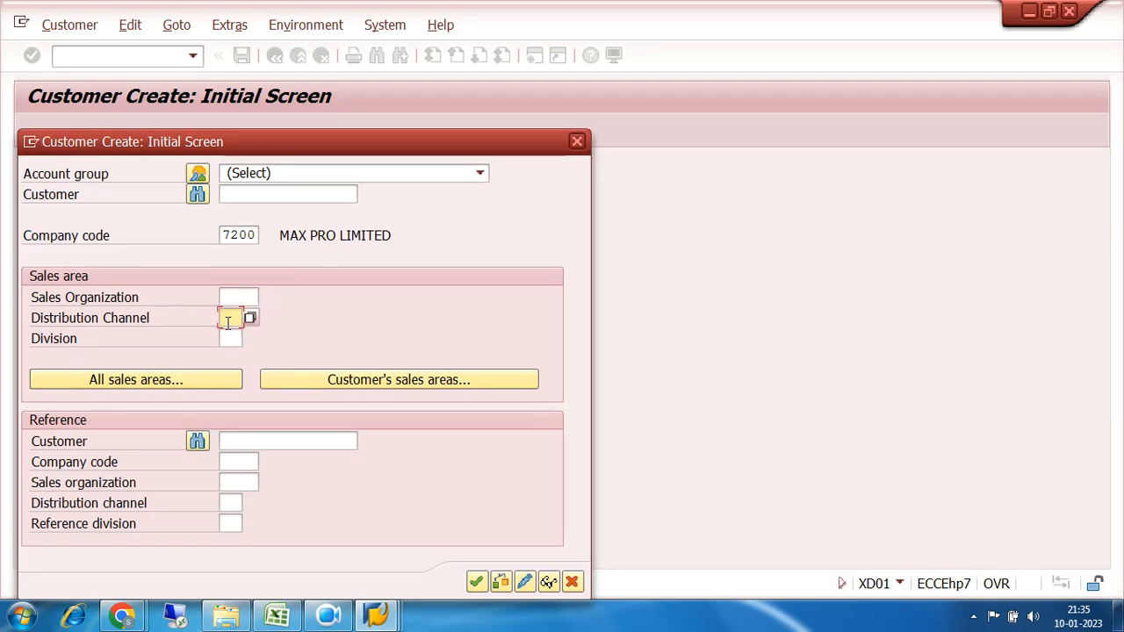
left_click(226, 339)
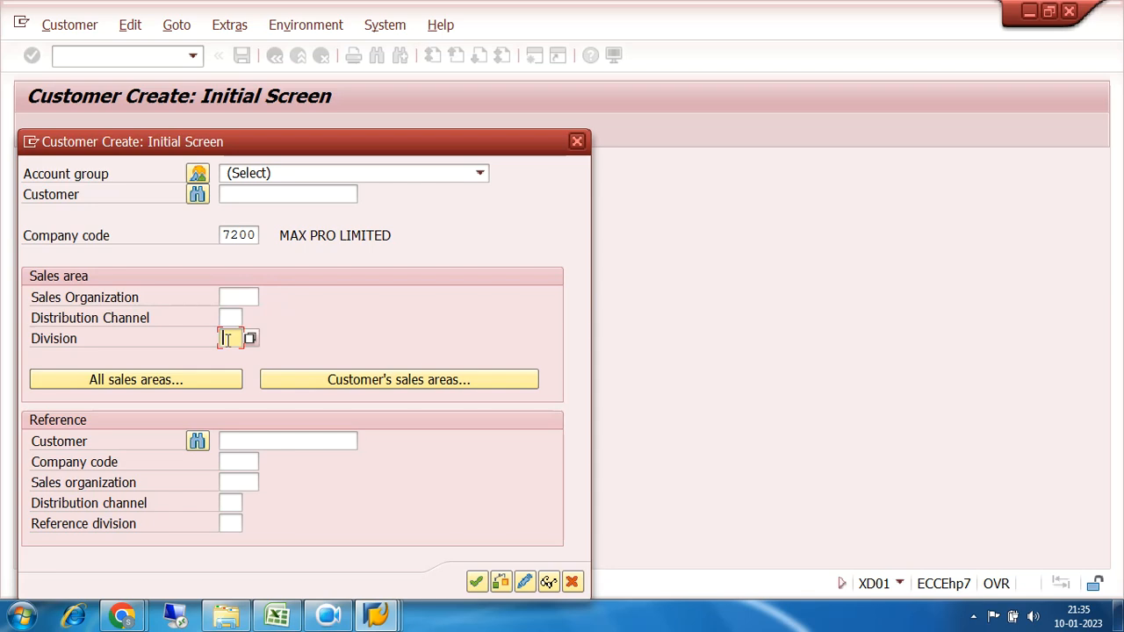
left_click(229, 321)
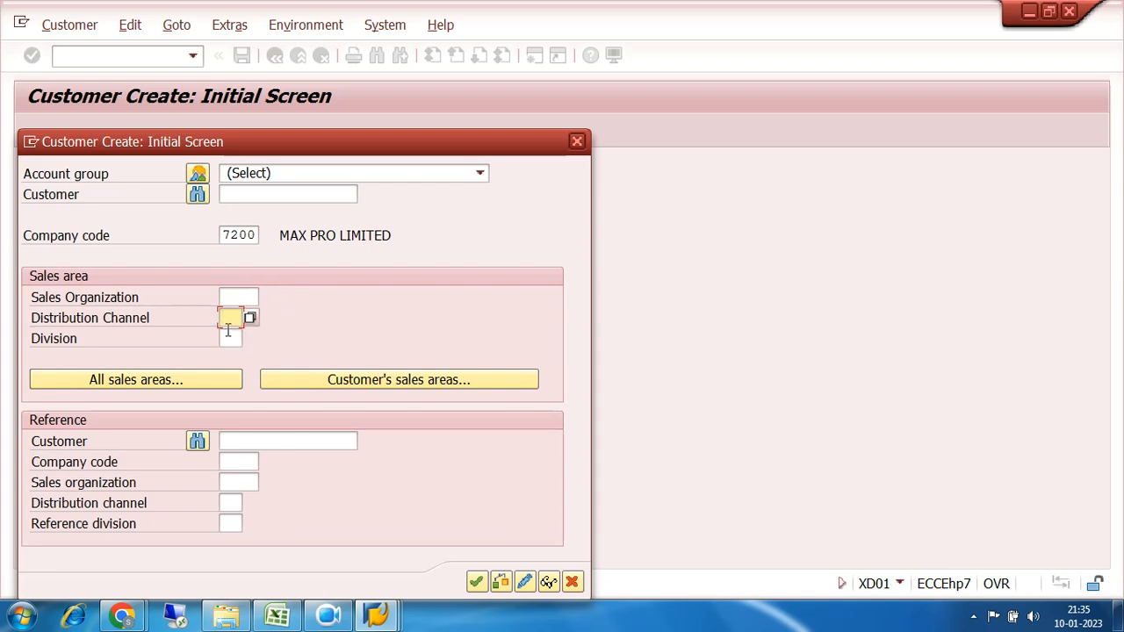
left_click(227, 335)
left_click(233, 296)
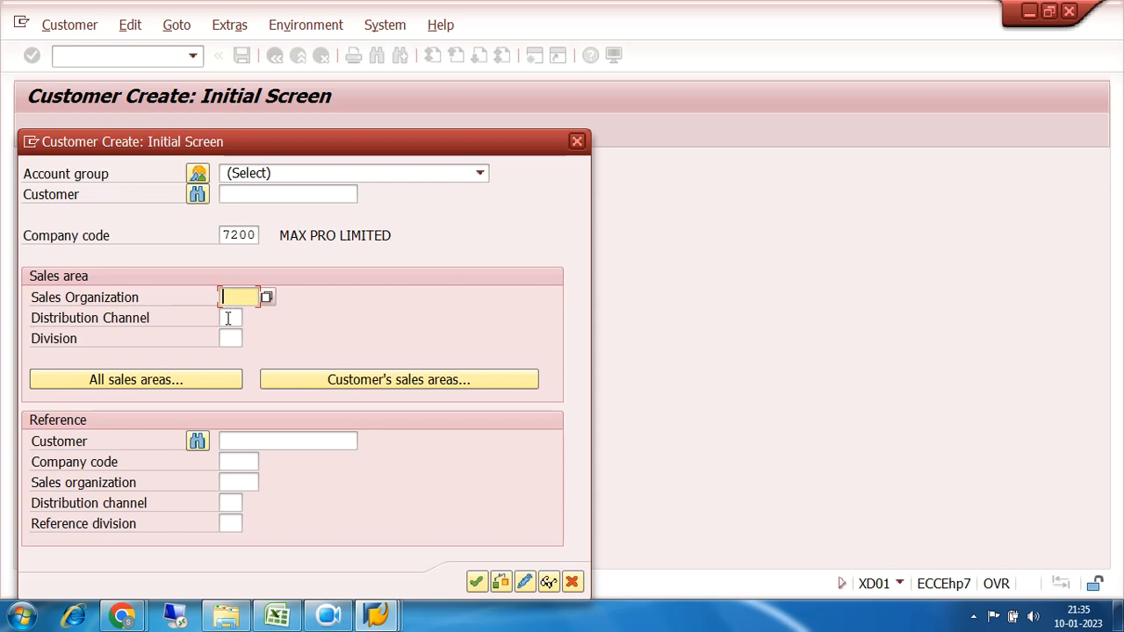
left_click(232, 337)
left_click(232, 318)
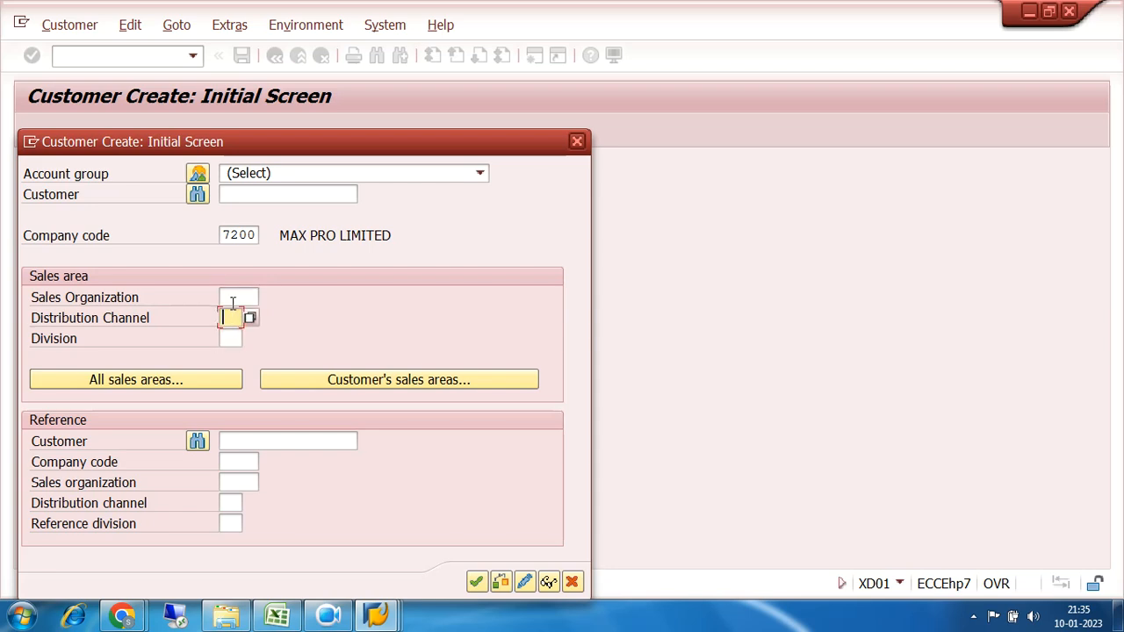
- Leave the XD01 initial screen, open FD01 customer creation from Master Records and examine its Company Code field
left_click(233, 297)
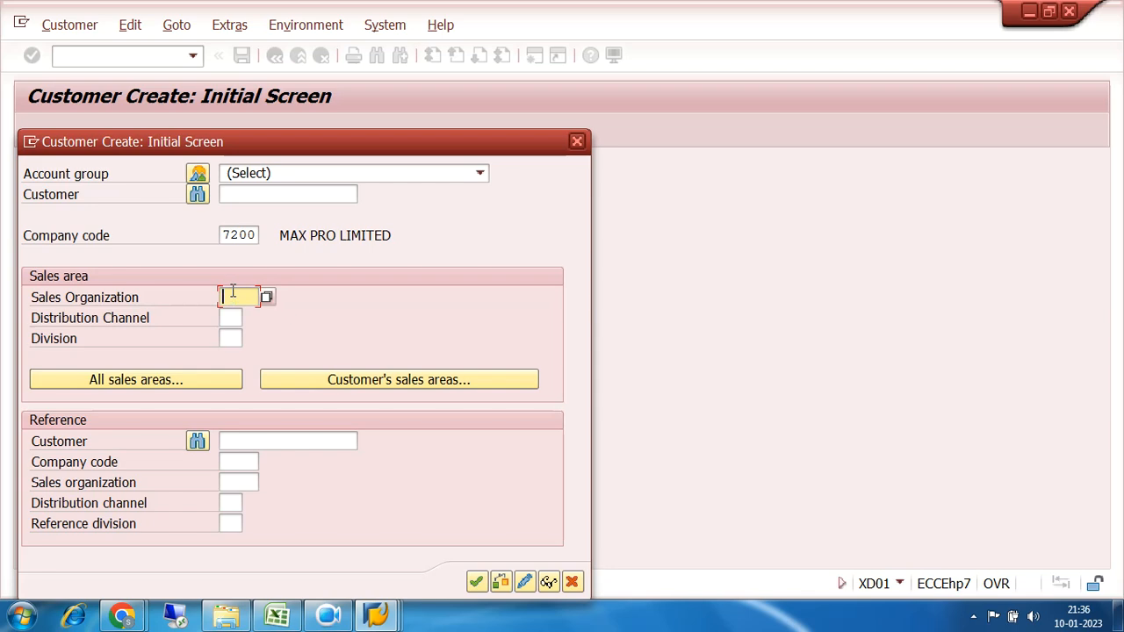
left_click(577, 142)
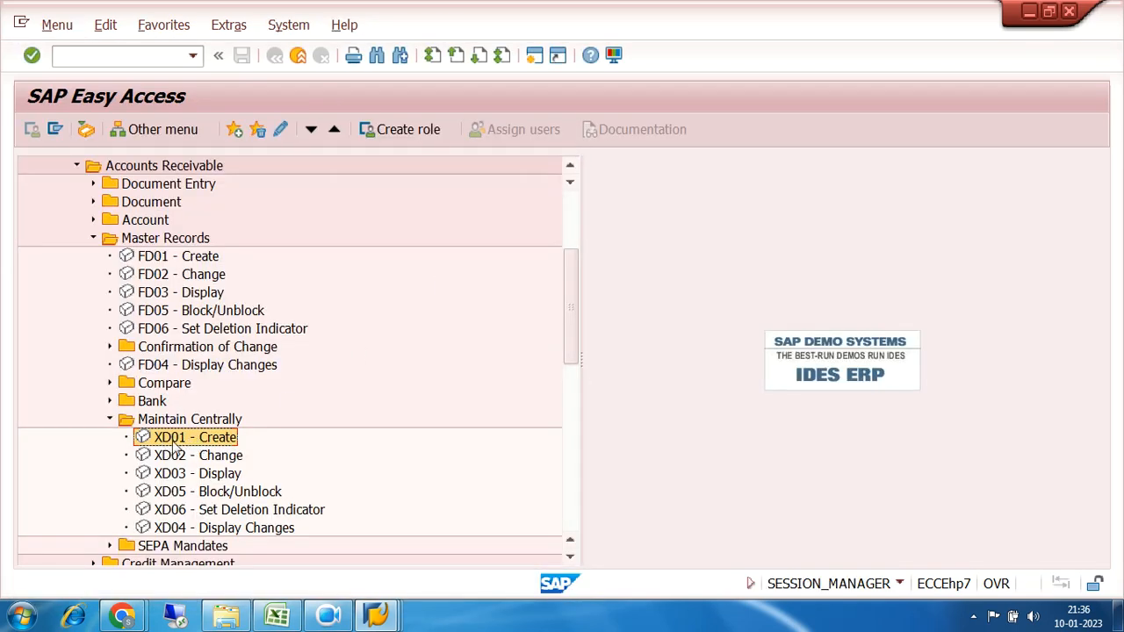
double_click(157, 262)
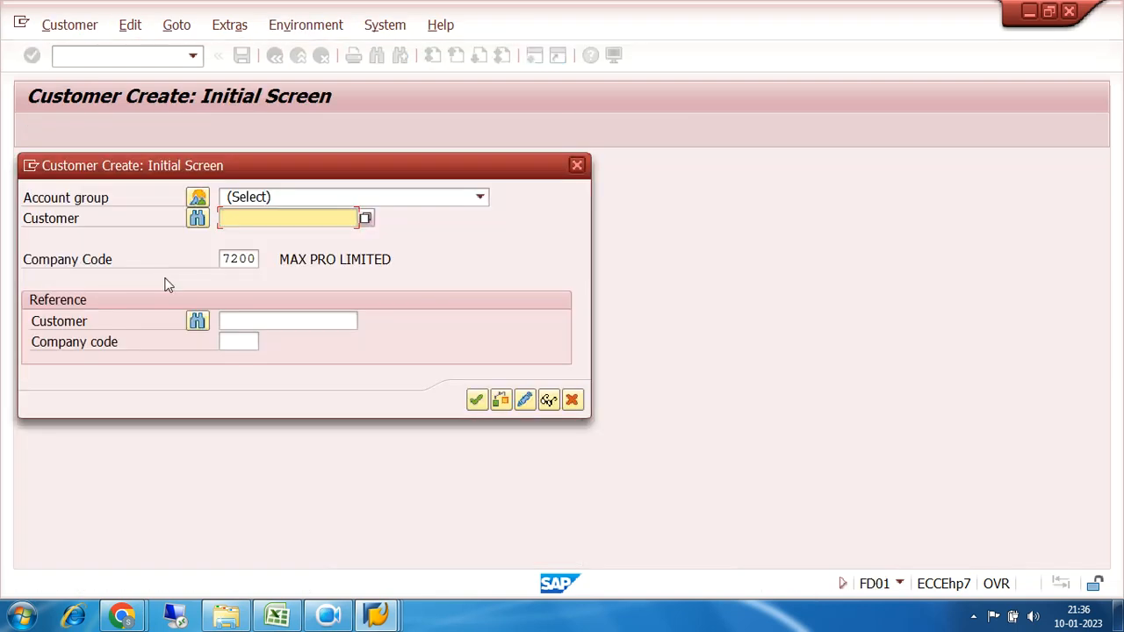
left_click(258, 259)
left_click_drag(259, 259, 208, 260)
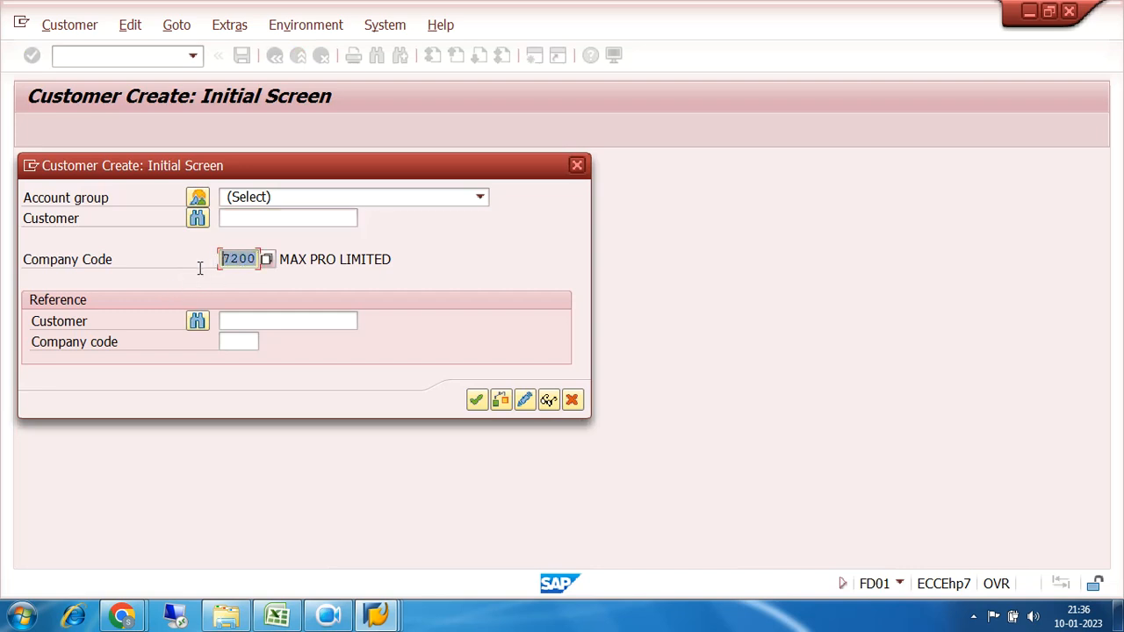
- Choose account group 72FI FI CUSTOMER GROUP FOR 7200 for the new customer and continue to the general data
left_click(480, 198)
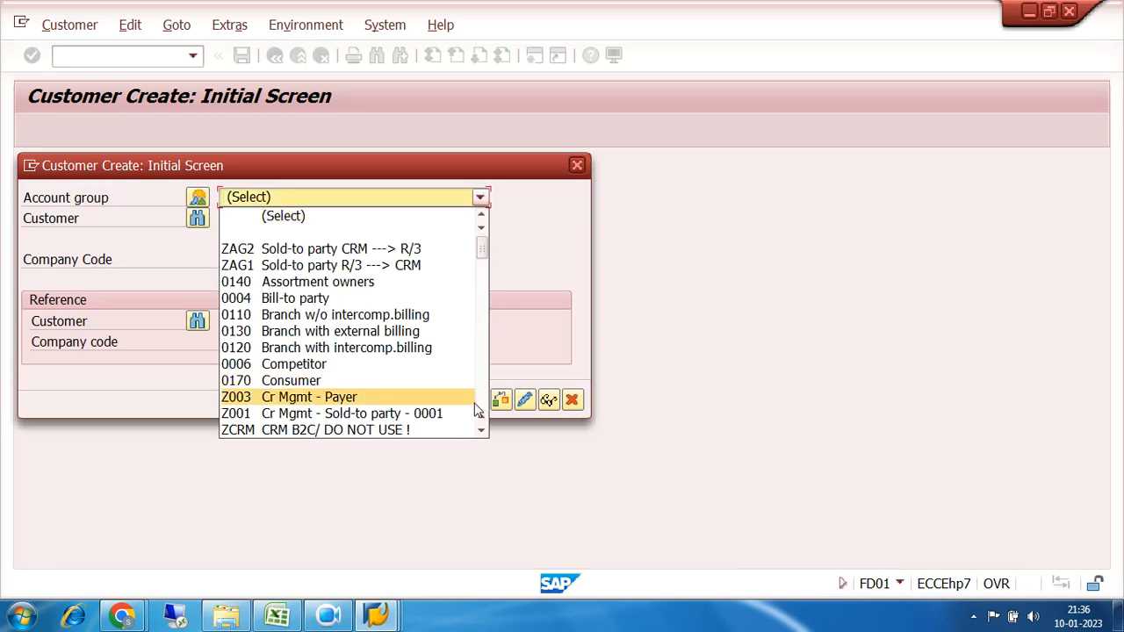
scroll(483, 395, "down", 4)
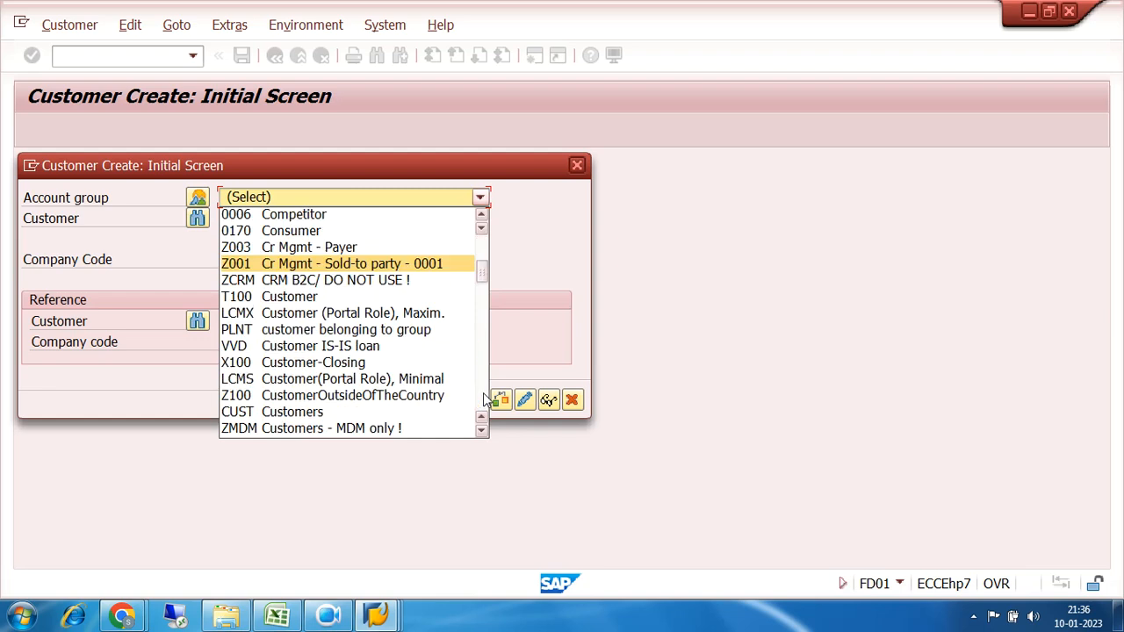
scroll(483, 393, "down", 2)
scroll(483, 393, "up", 2)
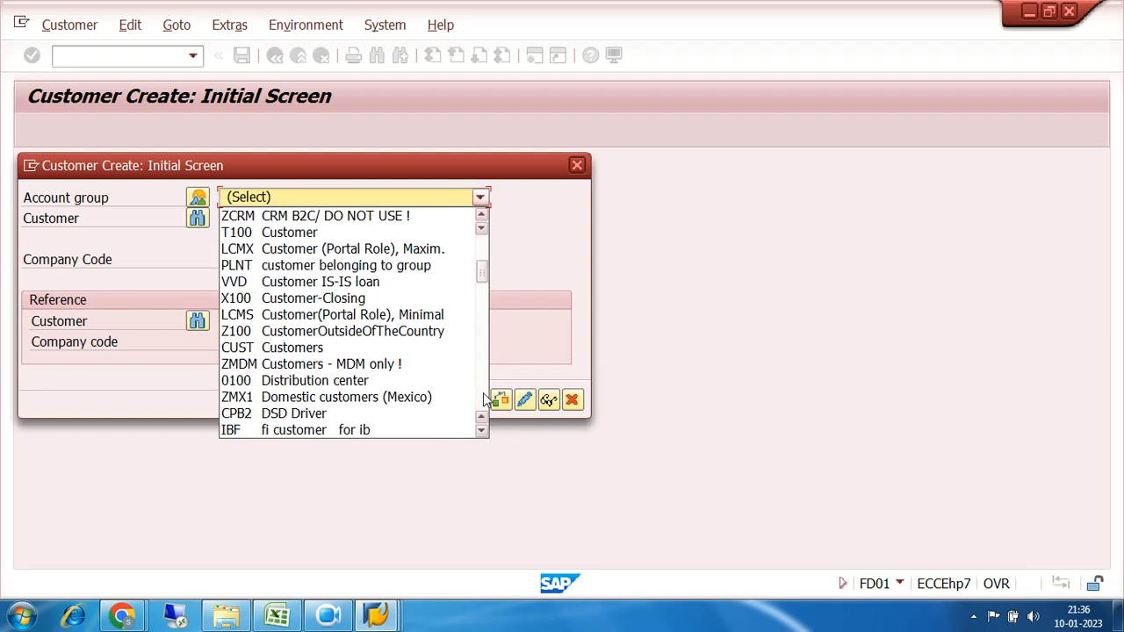
scroll(483, 392, "up", 4)
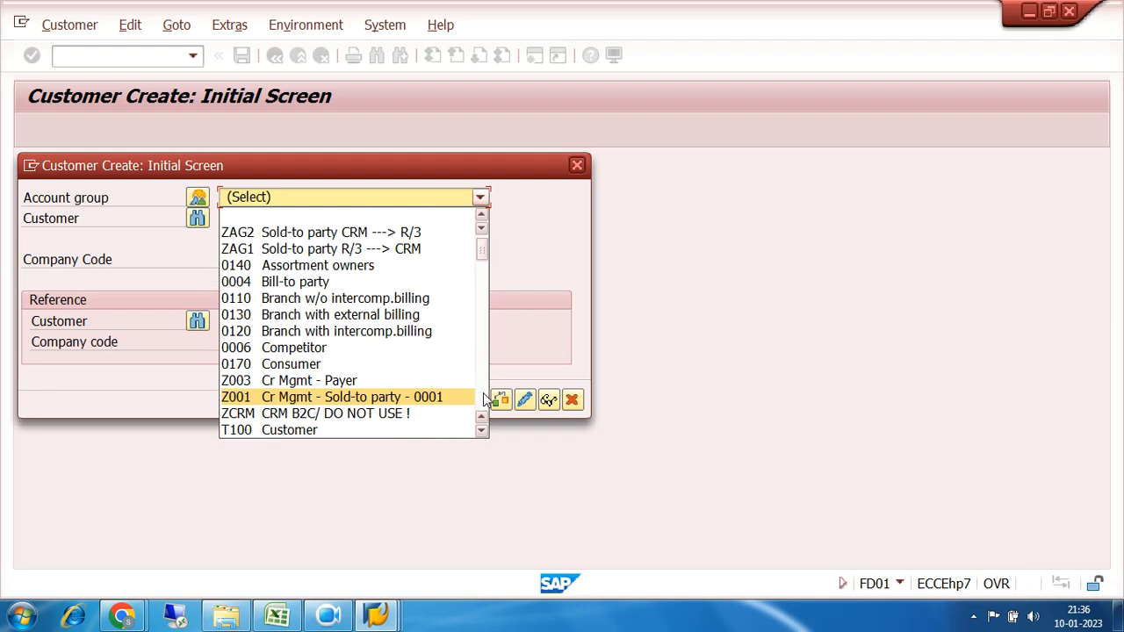
scroll(483, 392, "up", 1)
scroll(483, 390, "down", 4)
scroll(483, 390, "down", 9)
scroll(484, 383, "down", 4)
scroll(484, 384, "down", 10)
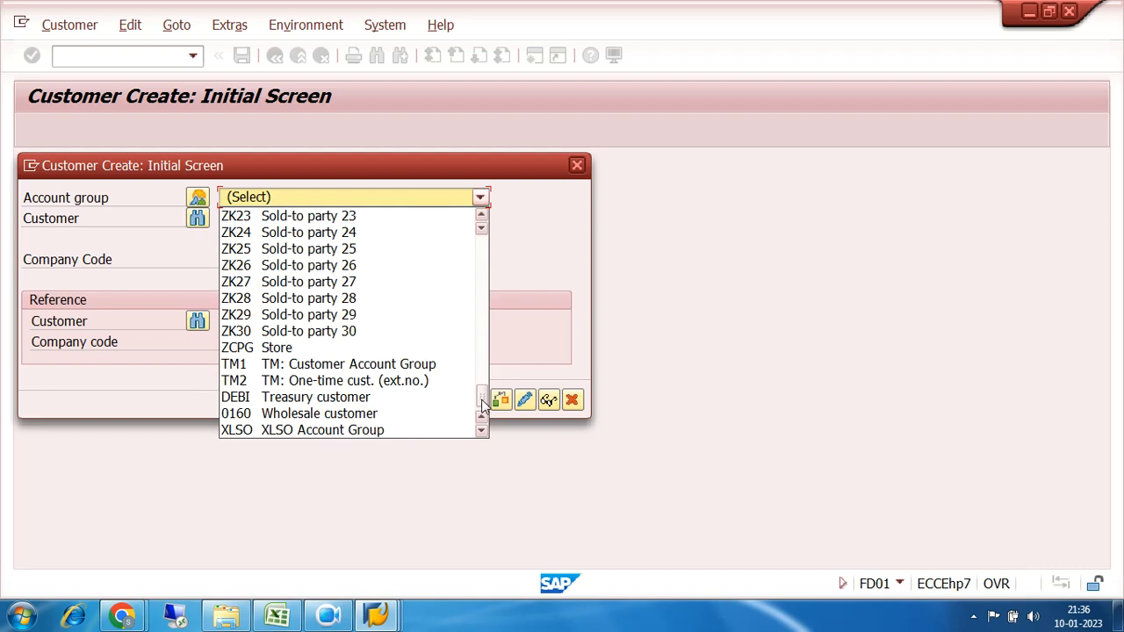
scroll(492, 339, "up", 2)
scroll(492, 339, "up", 10)
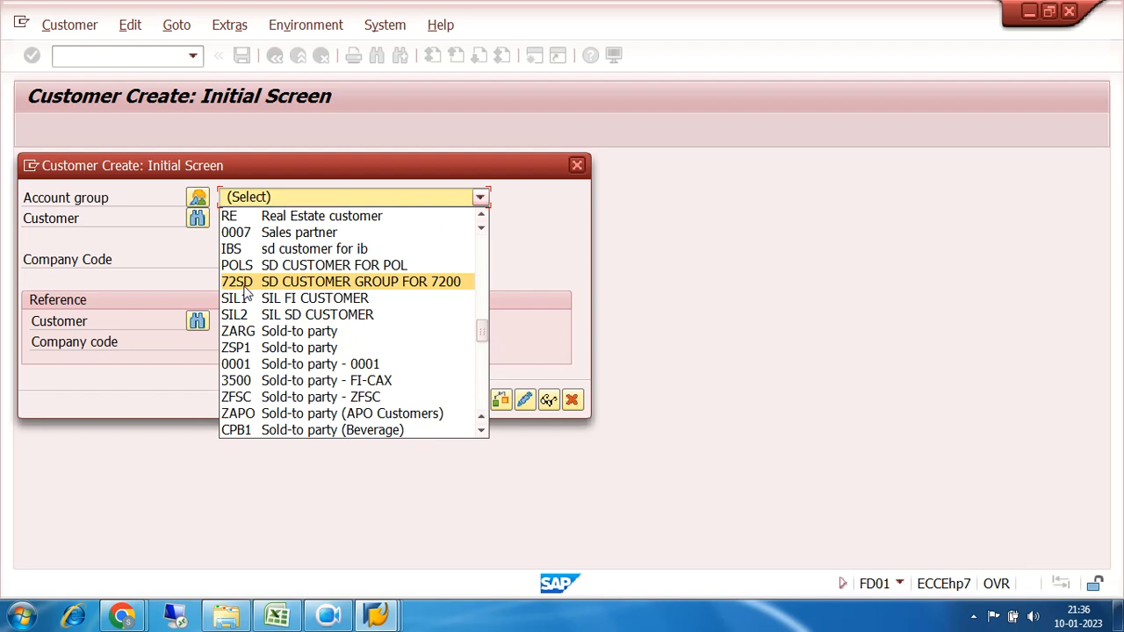
left_click(481, 227)
left_click(482, 228)
left_click(481, 228)
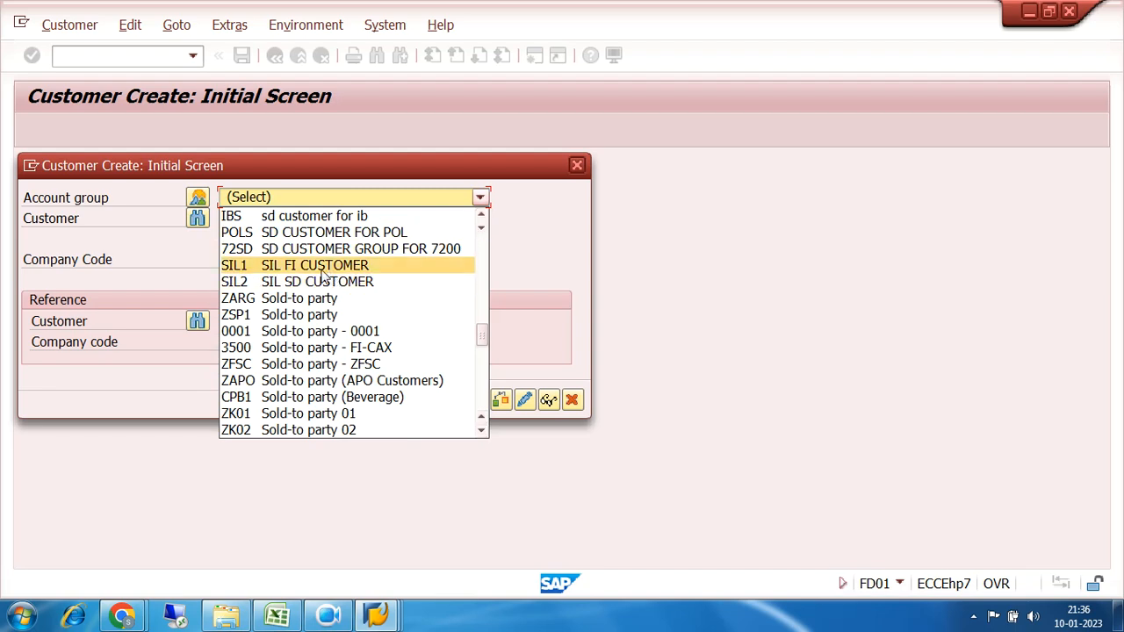
left_click(482, 220)
left_click(482, 219)
left_click(482, 220)
left_click(481, 219)
left_click(482, 219)
left_click(481, 219)
left_click(481, 219)
left_click(481, 220)
left_click(481, 219)
left_click(482, 220)
left_click(482, 220)
left_click(481, 219)
left_click(481, 220)
left_click(481, 219)
left_click(481, 220)
left_click(481, 219)
left_click(482, 219)
left_click(481, 220)
left_click(481, 219)
left_click(482, 220)
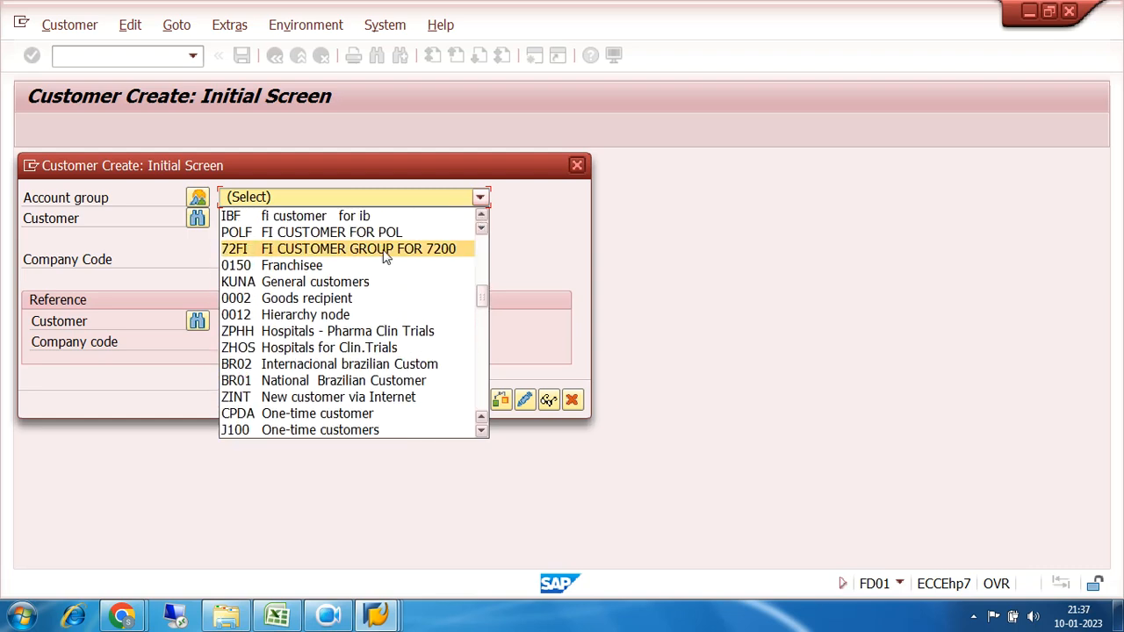
left_click(274, 254)
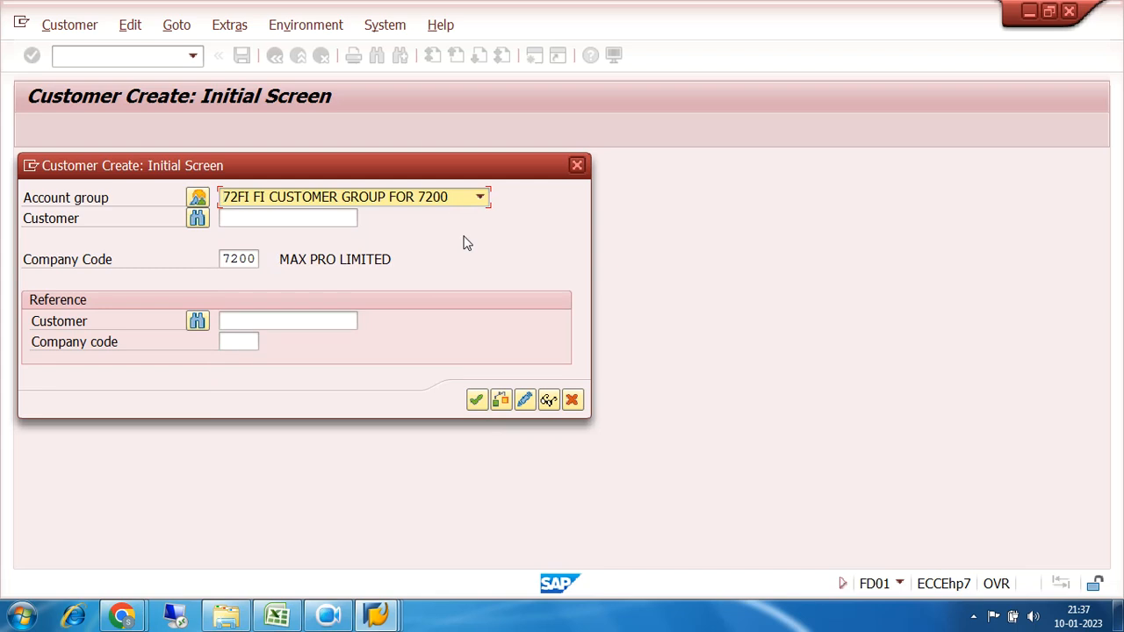
left_click(477, 402)
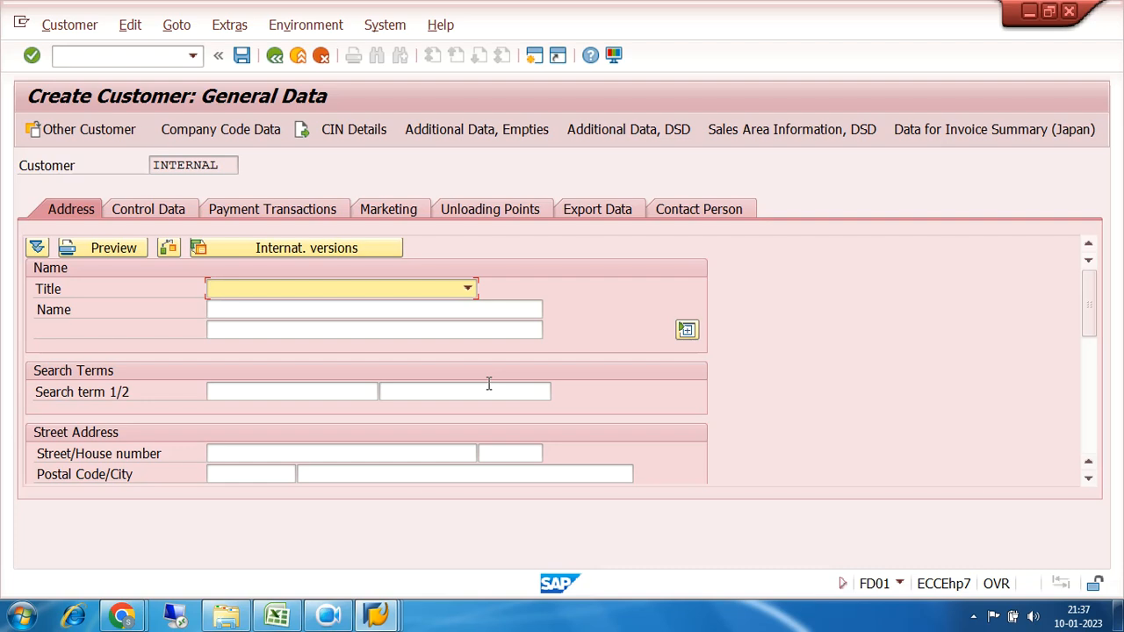
- Set the customer's title to Company and enter the name GLOBAL TRADING LTD
left_click(468, 290)
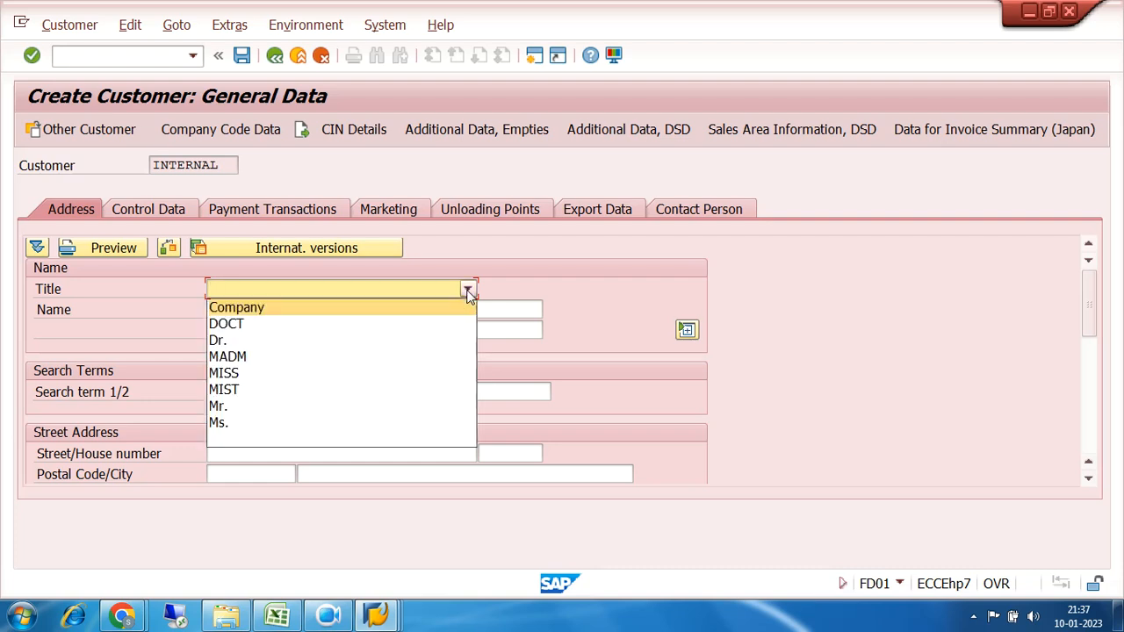
left_click(272, 309)
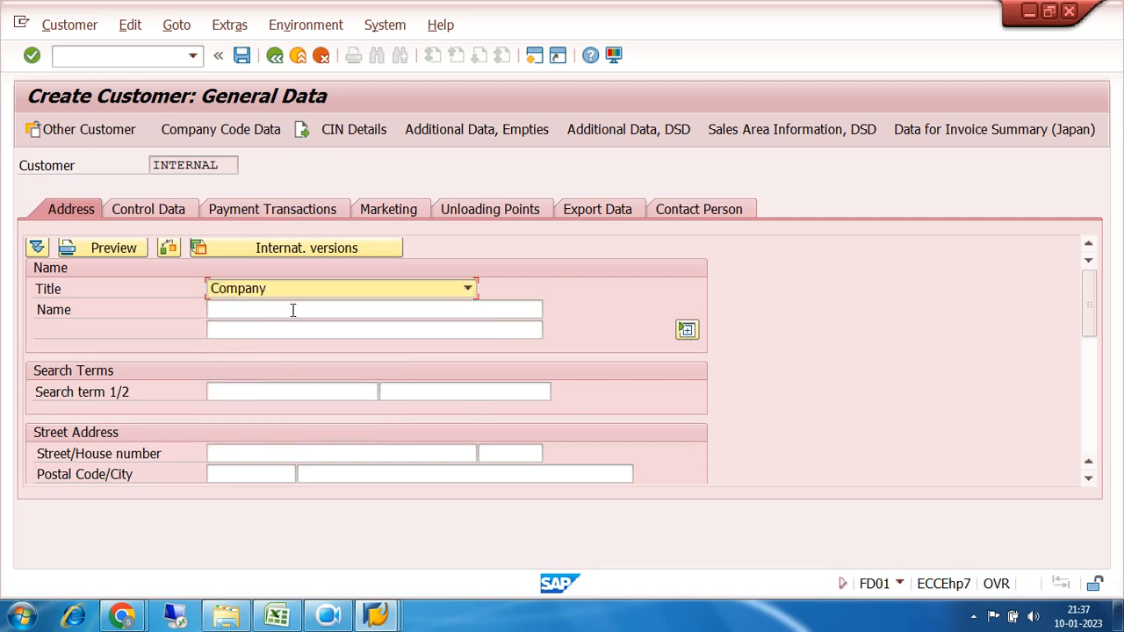
left_click(294, 310)
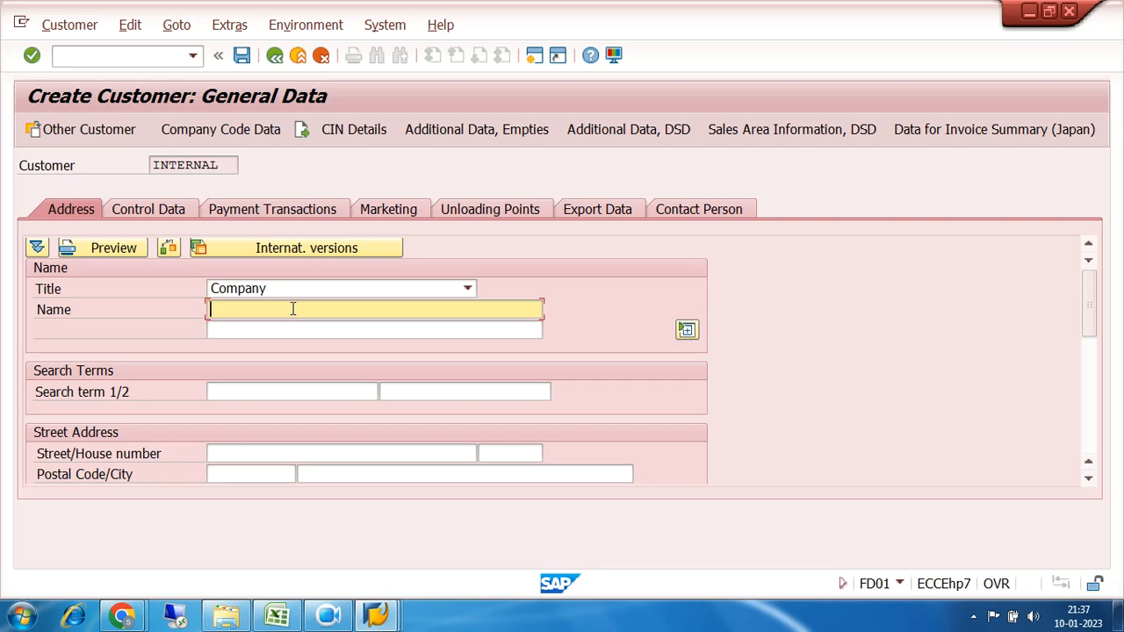
type("GLOBAL TRADING COR")
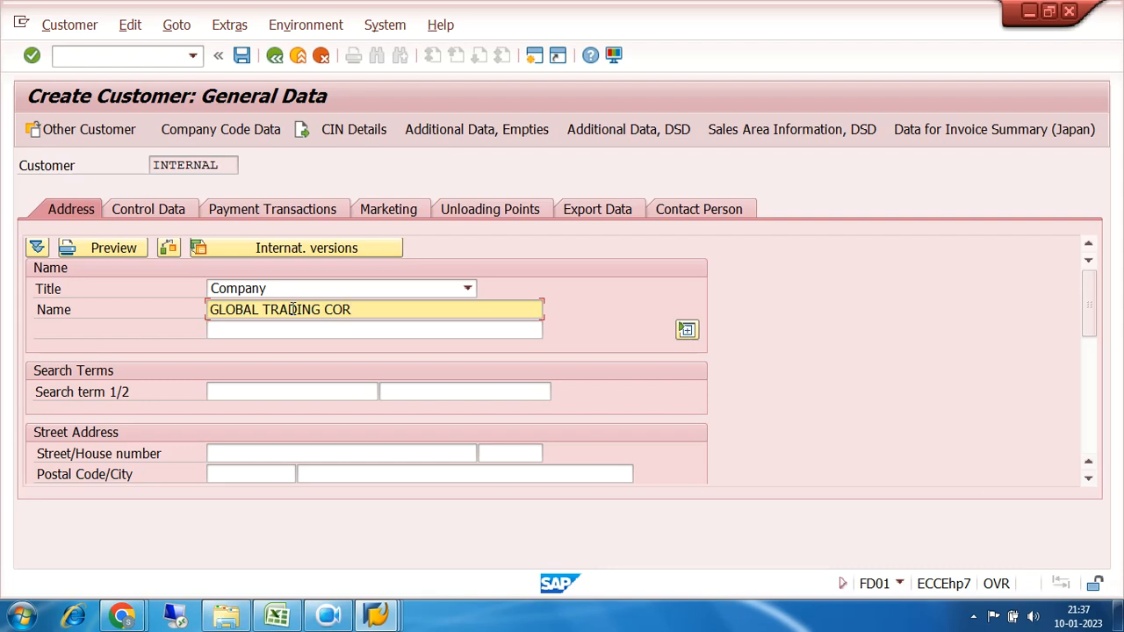
key("BackSpace")
key("BackSpace")
key("BackSpace")
type("LTD")
- Set the country in the customer's street address to IN
left_click(238, 474)
left_click(310, 474)
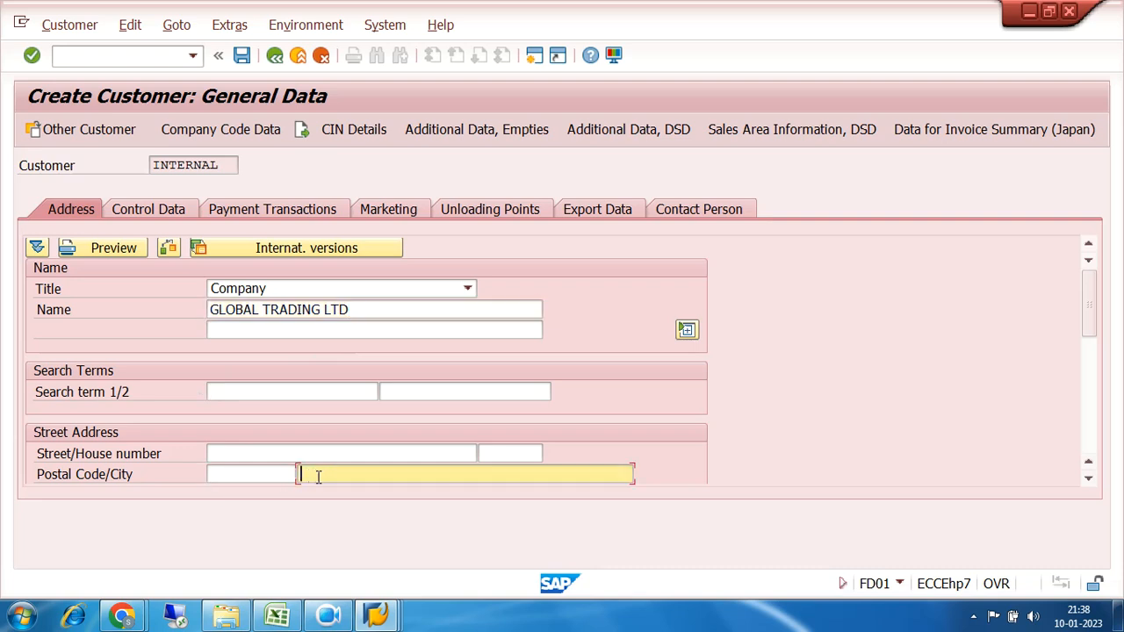
left_click(1089, 480)
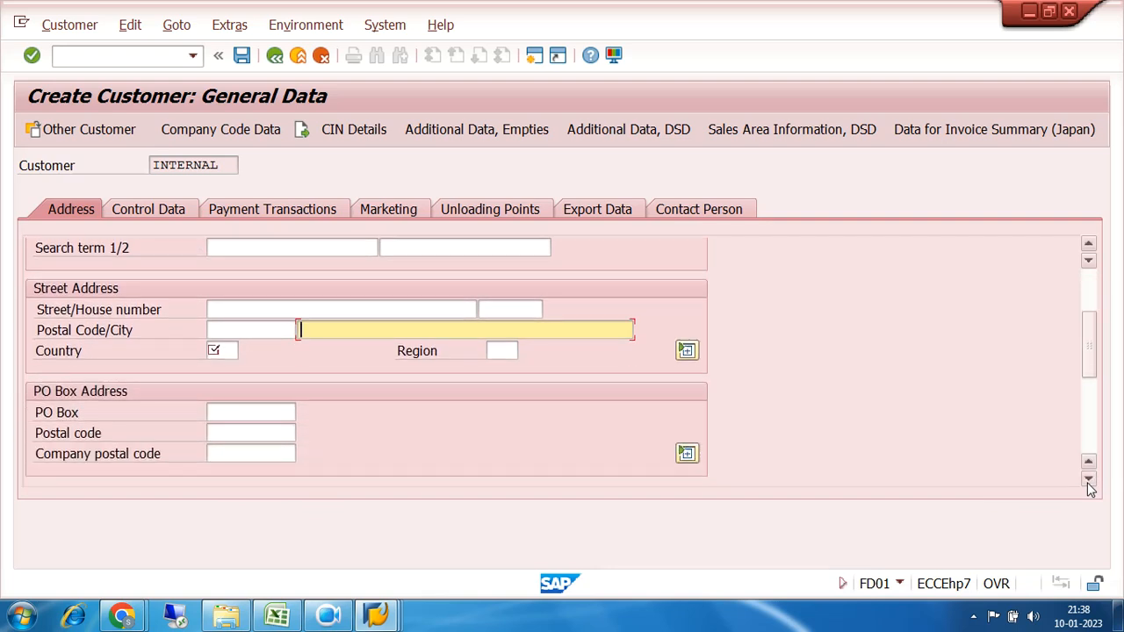
left_click(1089, 481)
left_click(1090, 481)
left_click(1089, 481)
left_click(1089, 481)
left_click(1089, 481)
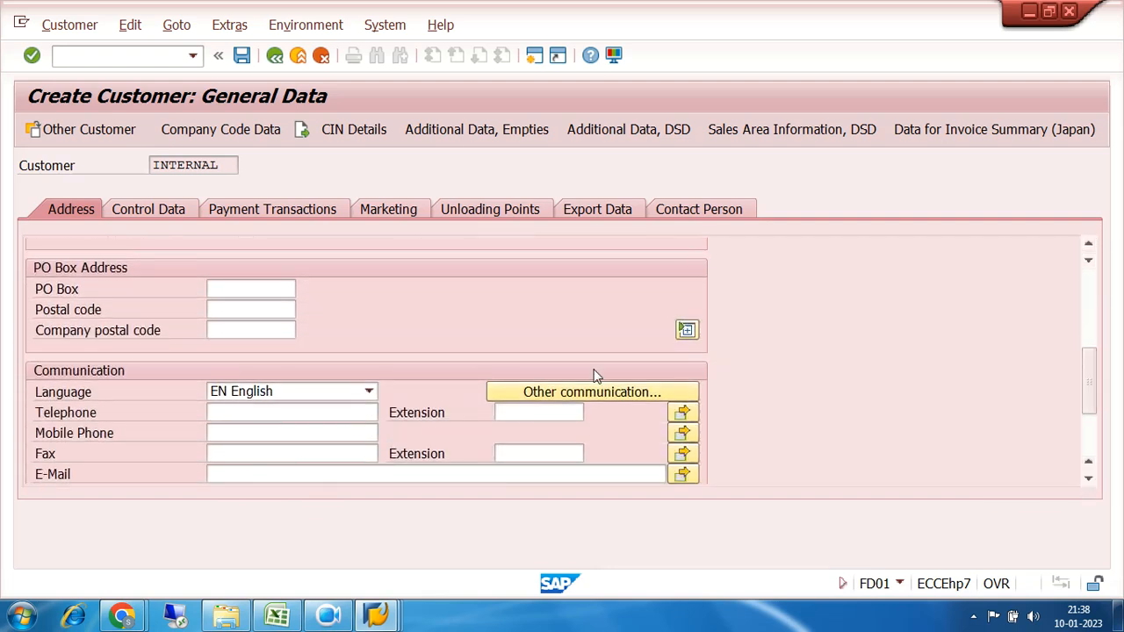
scroll(597, 369, "up", 5)
scroll(554, 389, "down", 3)
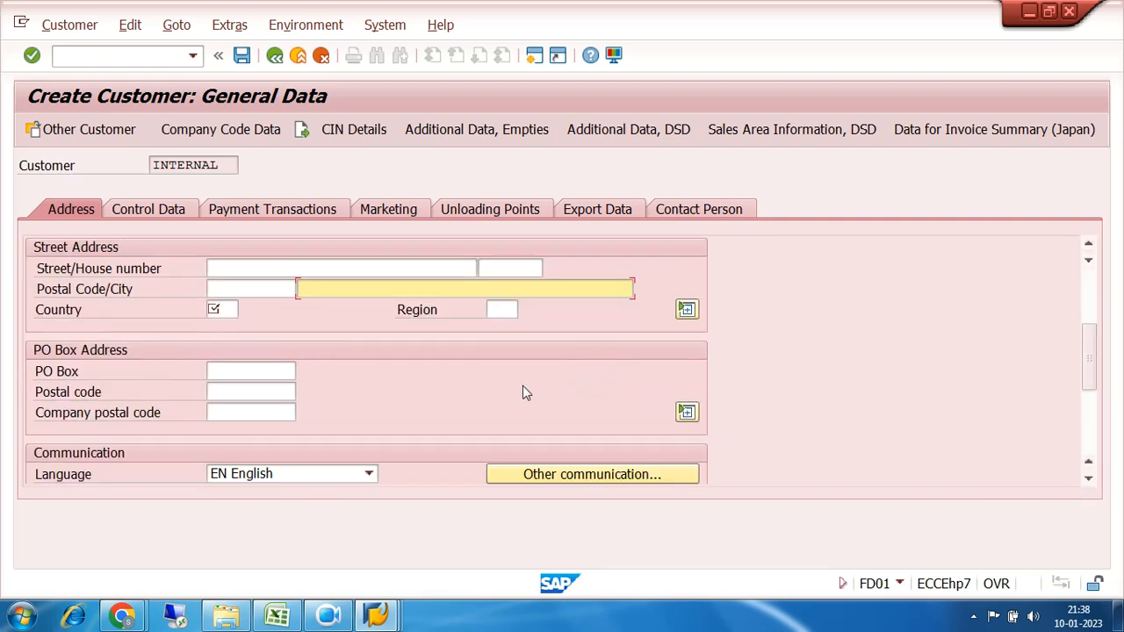
left_click(230, 310)
type("IN")
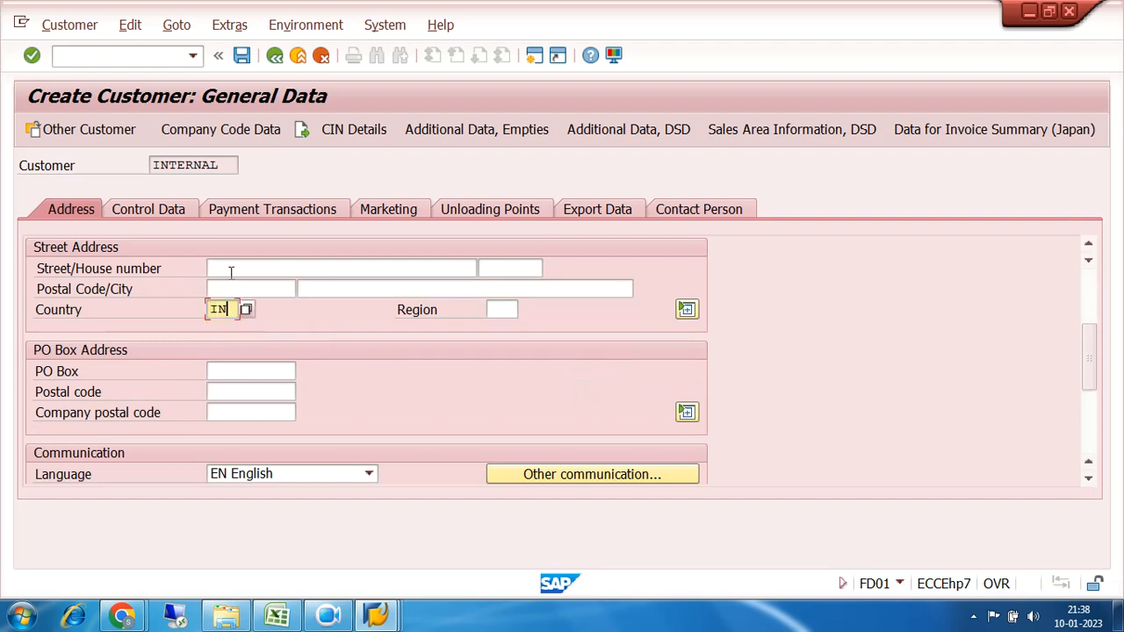
- Examine the remaining street address, PO box and communication fields, and view the customer's control data
left_click(231, 269)
left_click(255, 288)
left_click(318, 289)
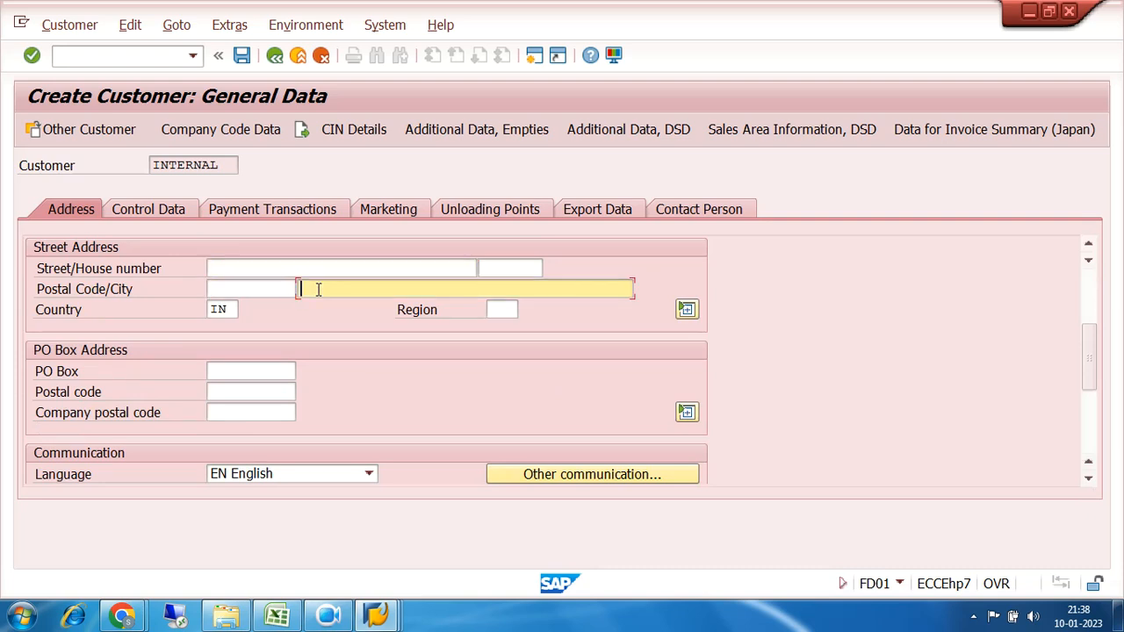
left_click(271, 371)
left_click(270, 411)
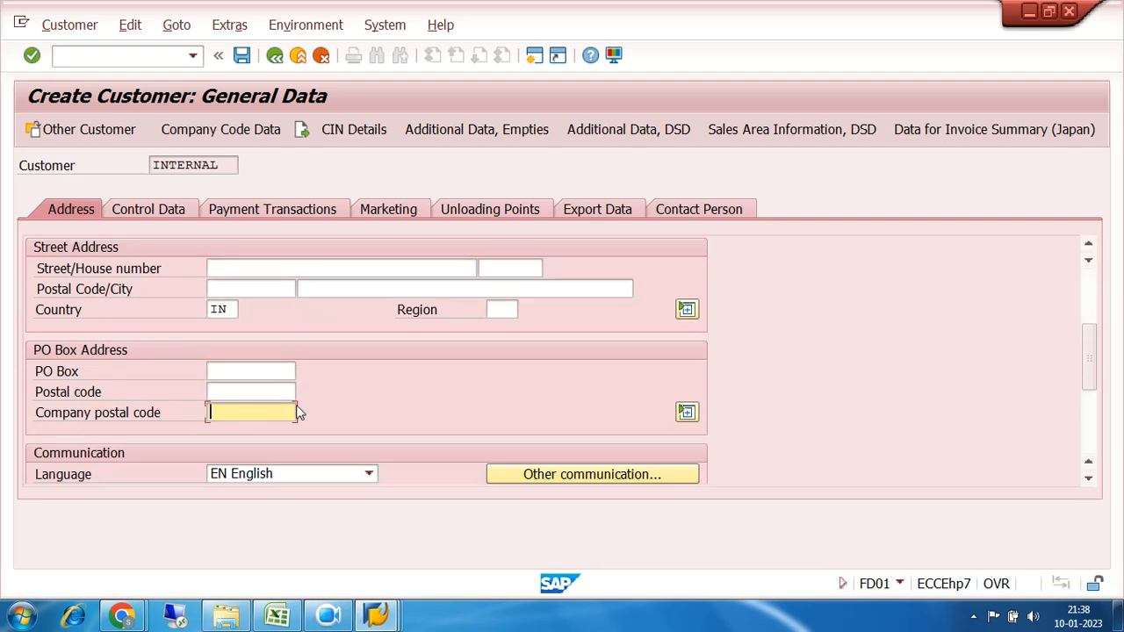
scroll(536, 402, "down", 10)
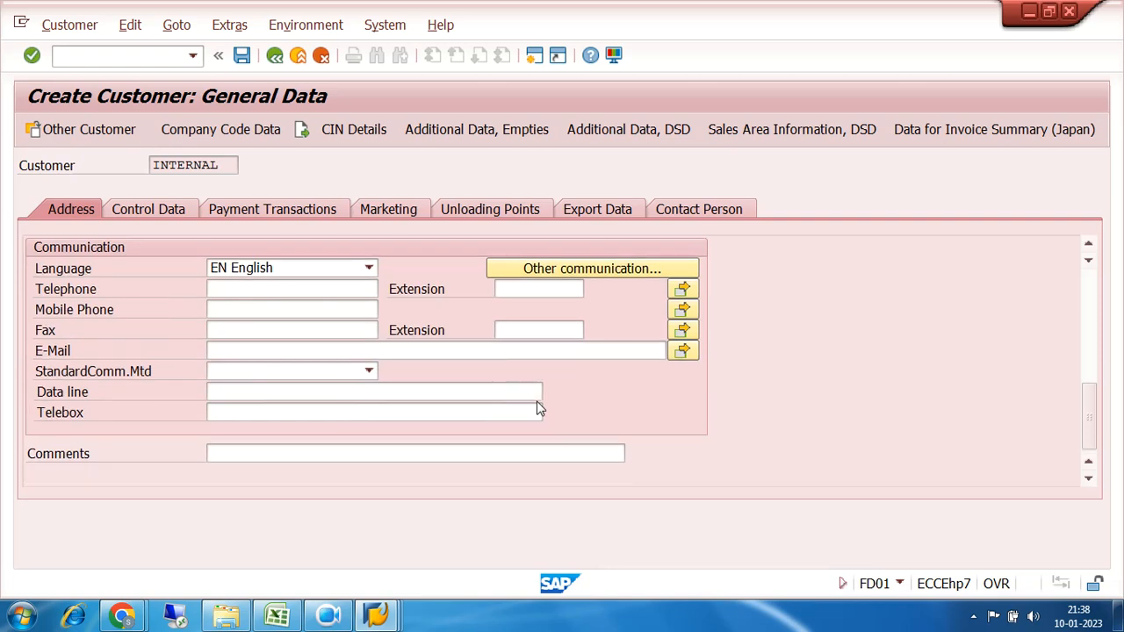
scroll(538, 404, "up", 5)
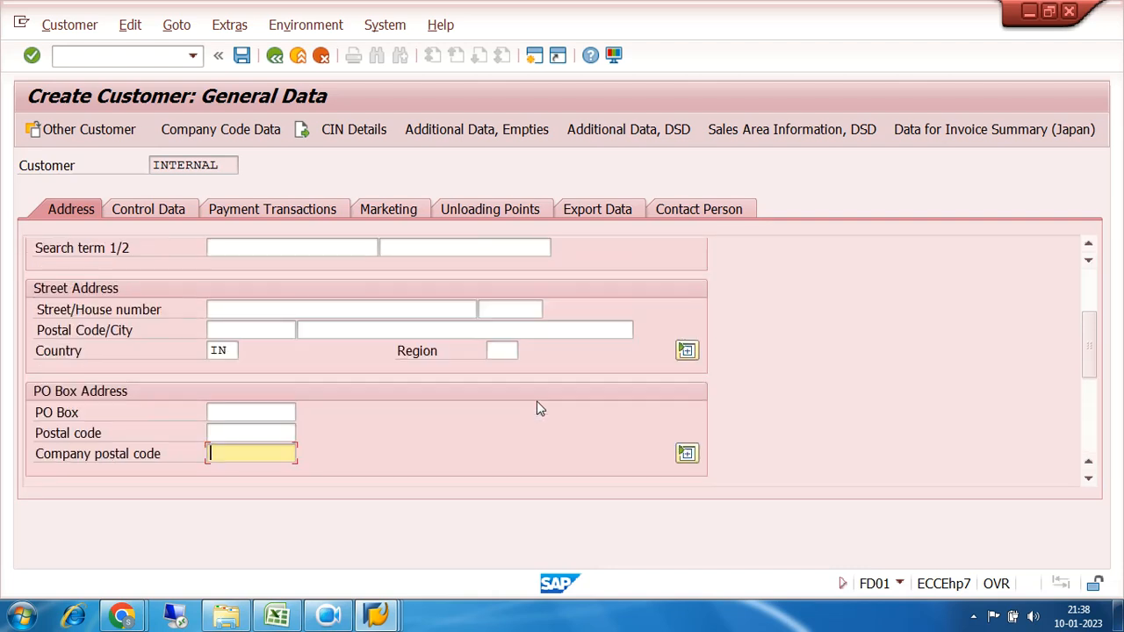
scroll(537, 404, "up", 5)
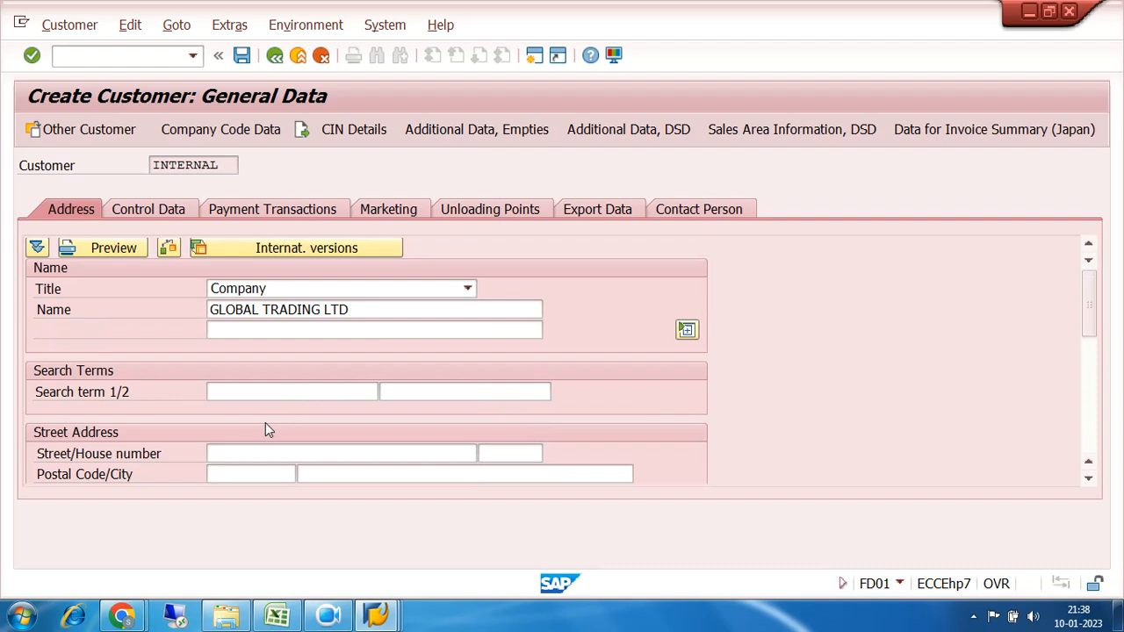
left_click(155, 209)
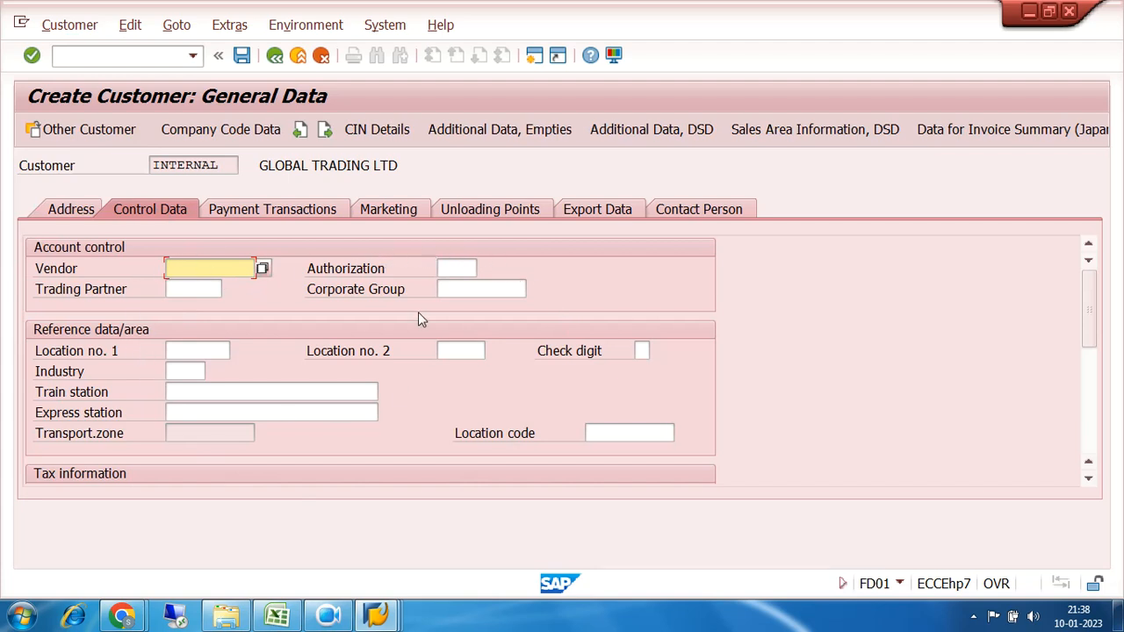
- Set the customer's reconciliation account to SUNDRY DEBTORS ACCOUNT in the company code data, save the new customer and leave customer creation
left_click(214, 133)
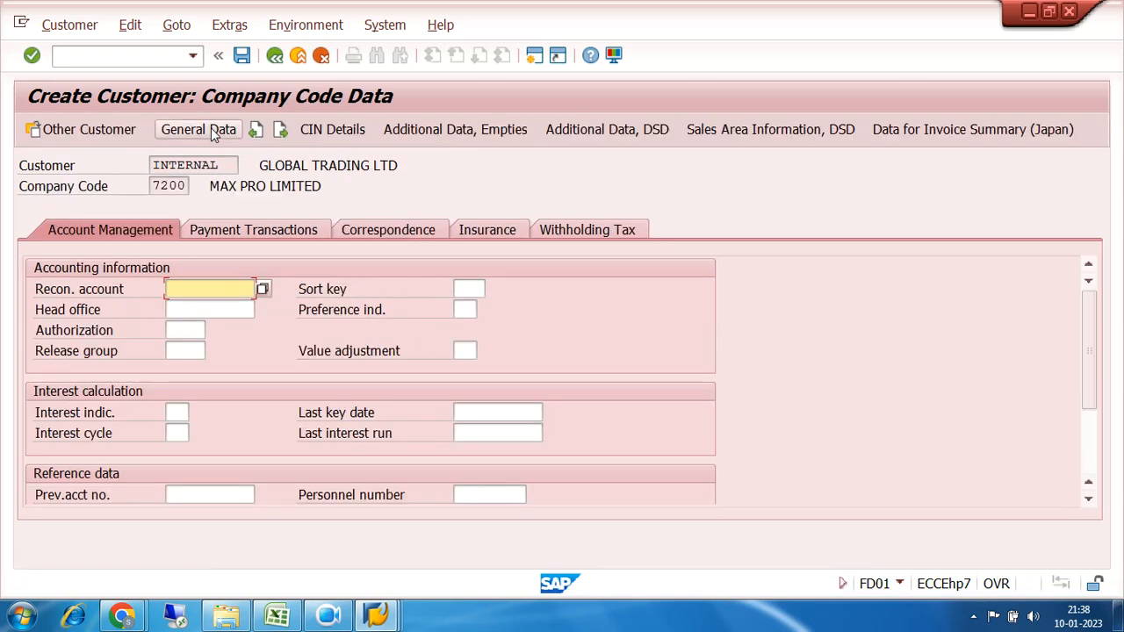
left_click(205, 309)
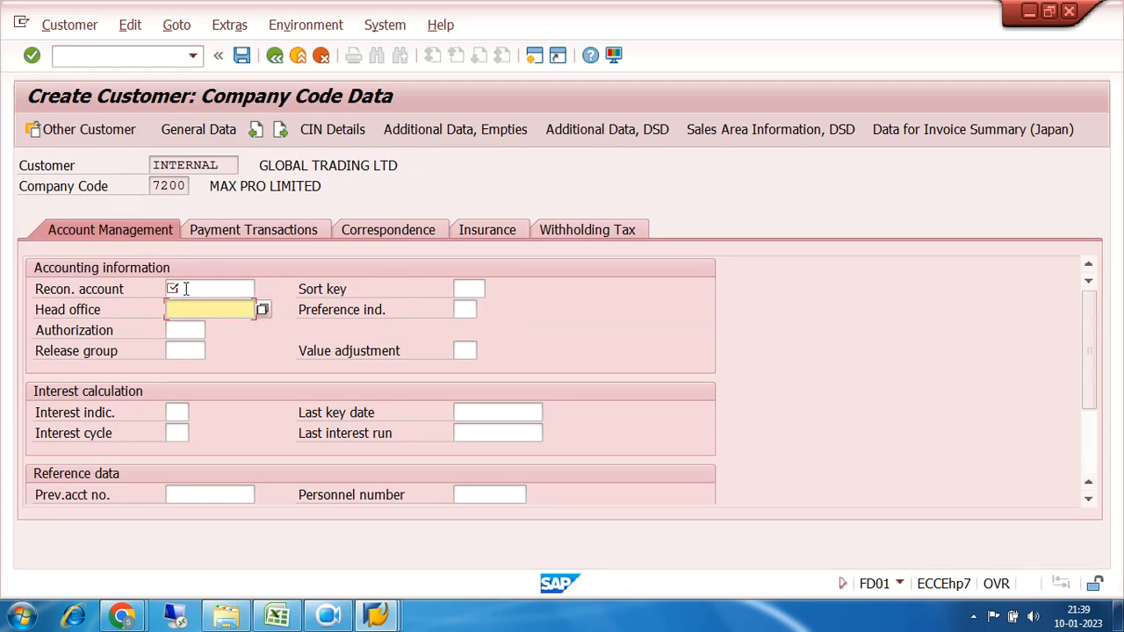
left_click(186, 289)
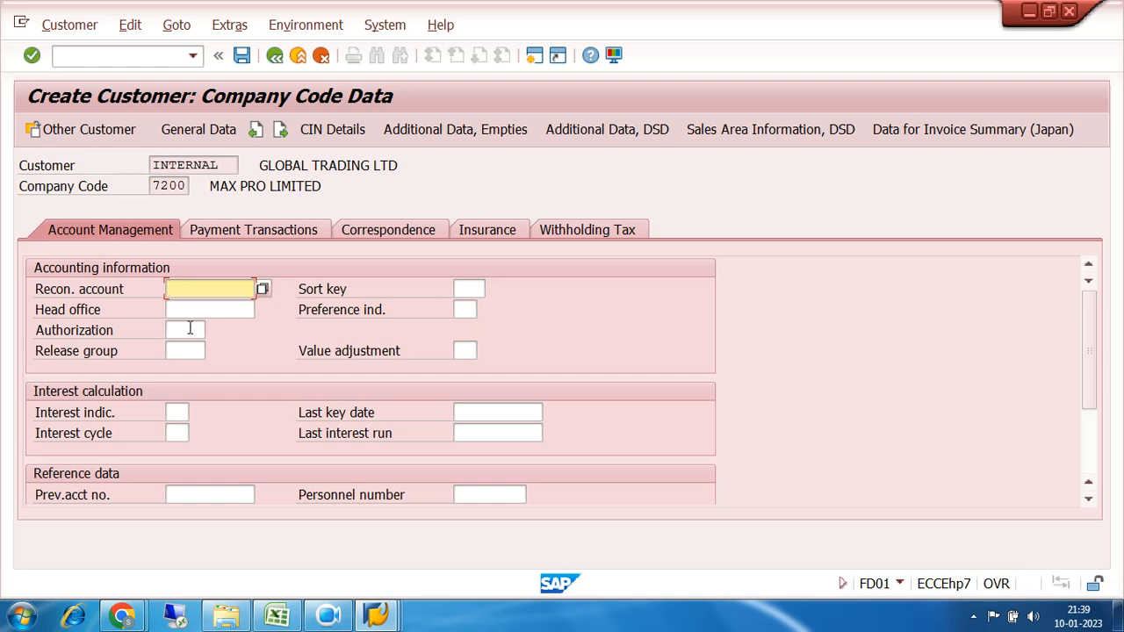
left_click(190, 329)
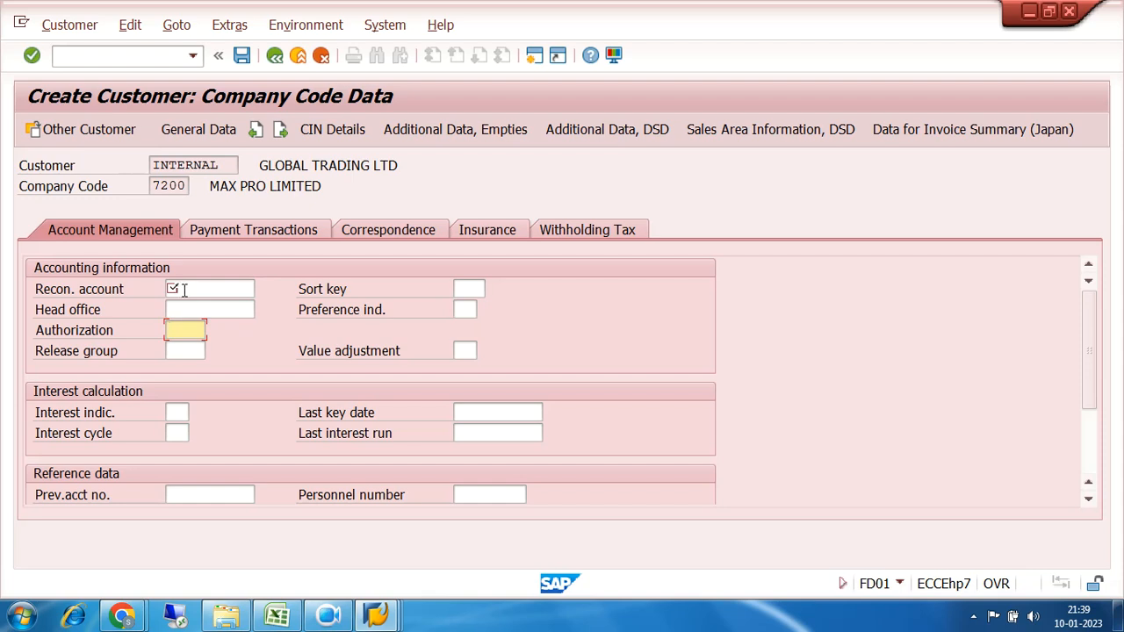
left_click(184, 290)
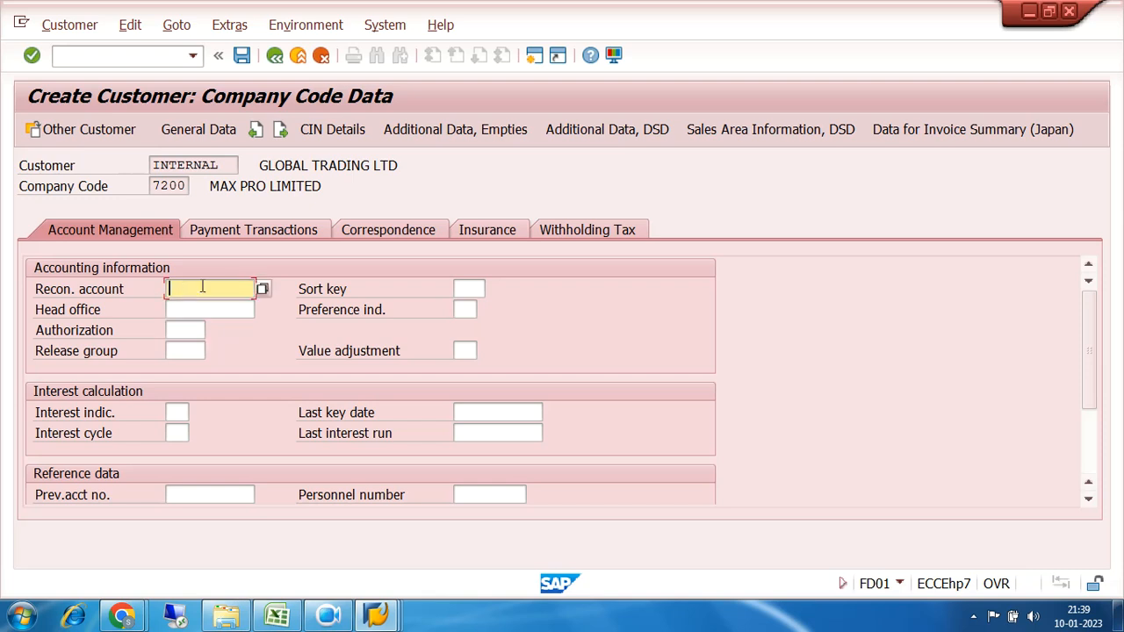
left_click(263, 290)
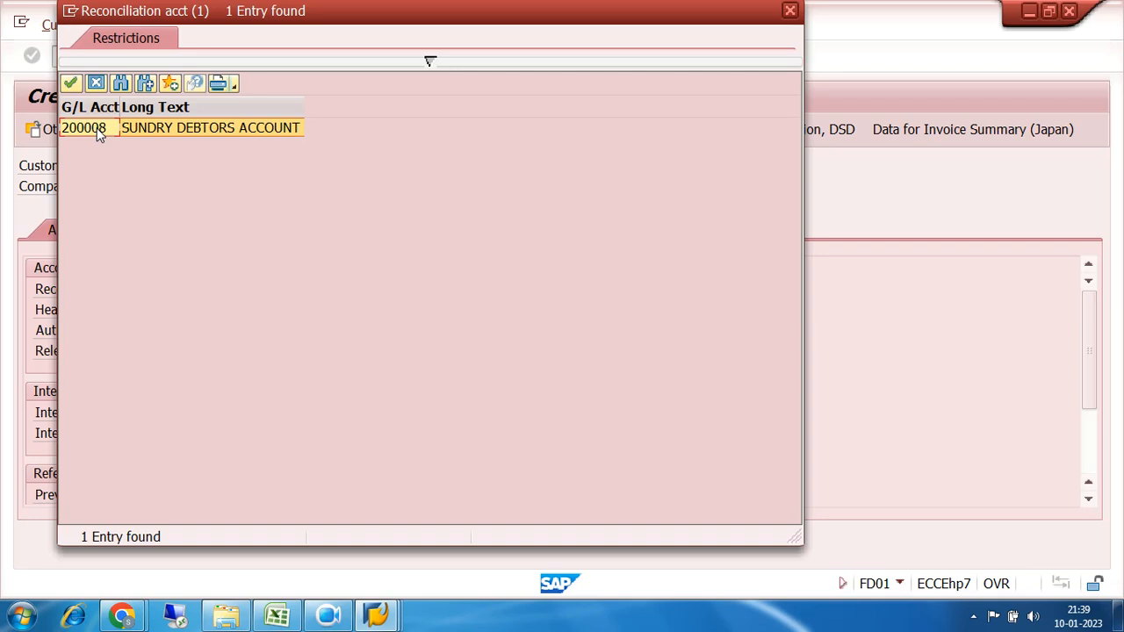
double_click(99, 130)
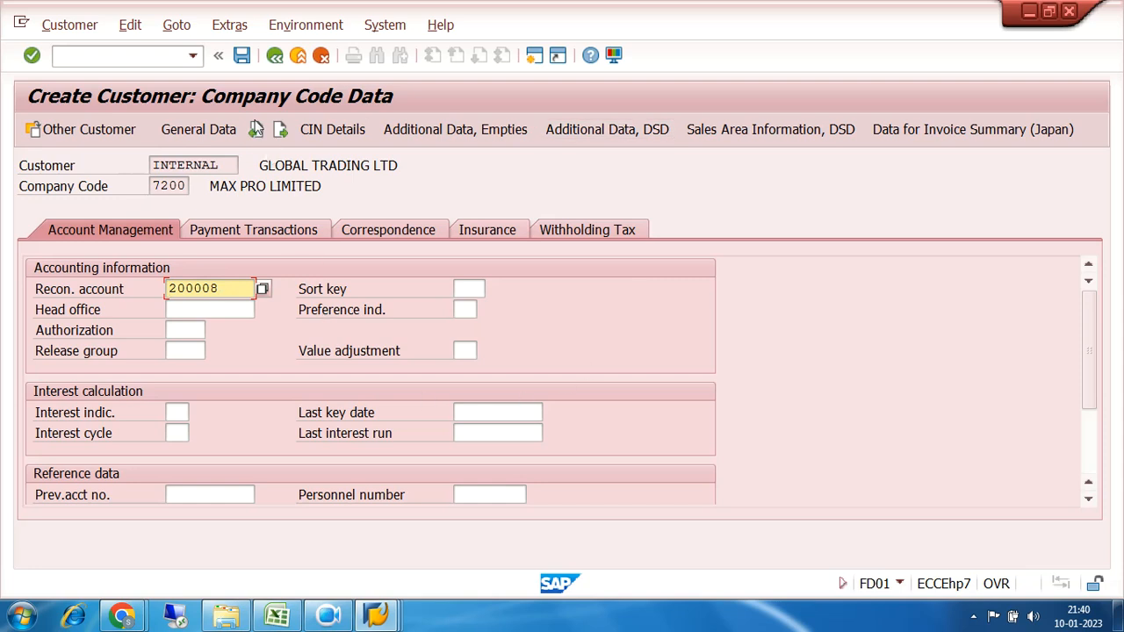
left_click(242, 56)
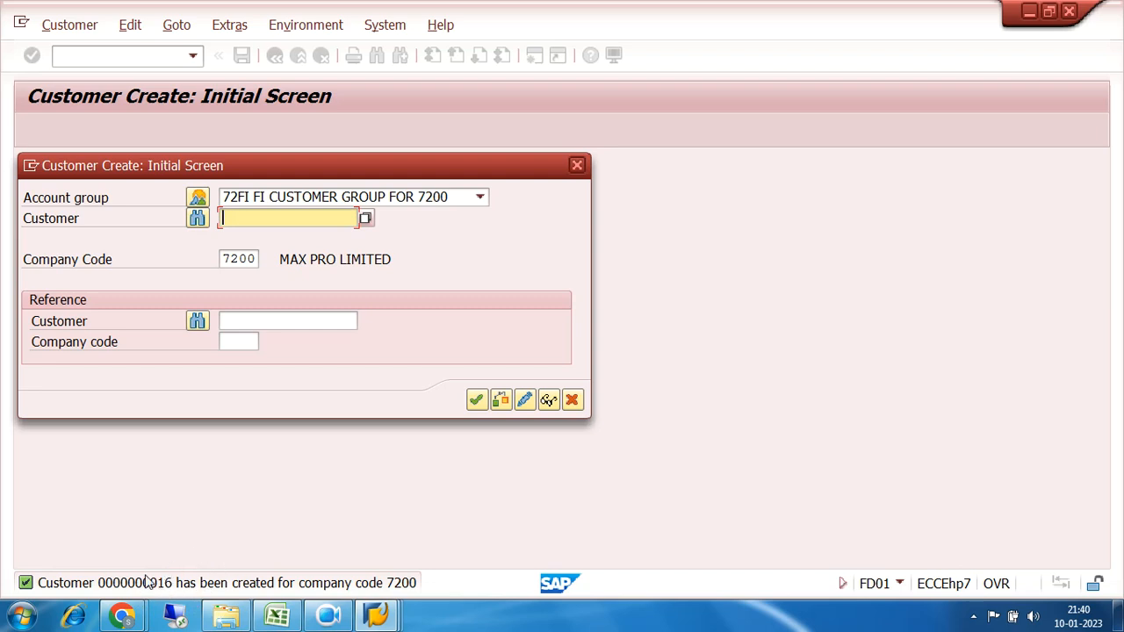
left_click(577, 166)
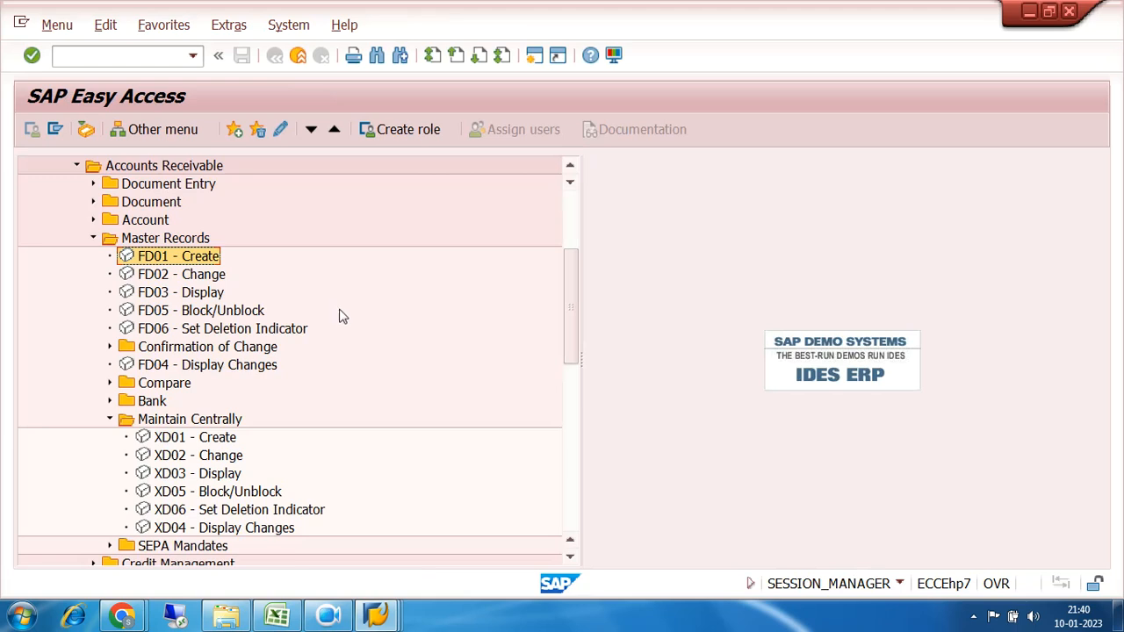
- Open GLOBAL TRADING LTD for change with FD02 and review its company code data, address, control data and payment transactions, then exit
double_click(160, 278)
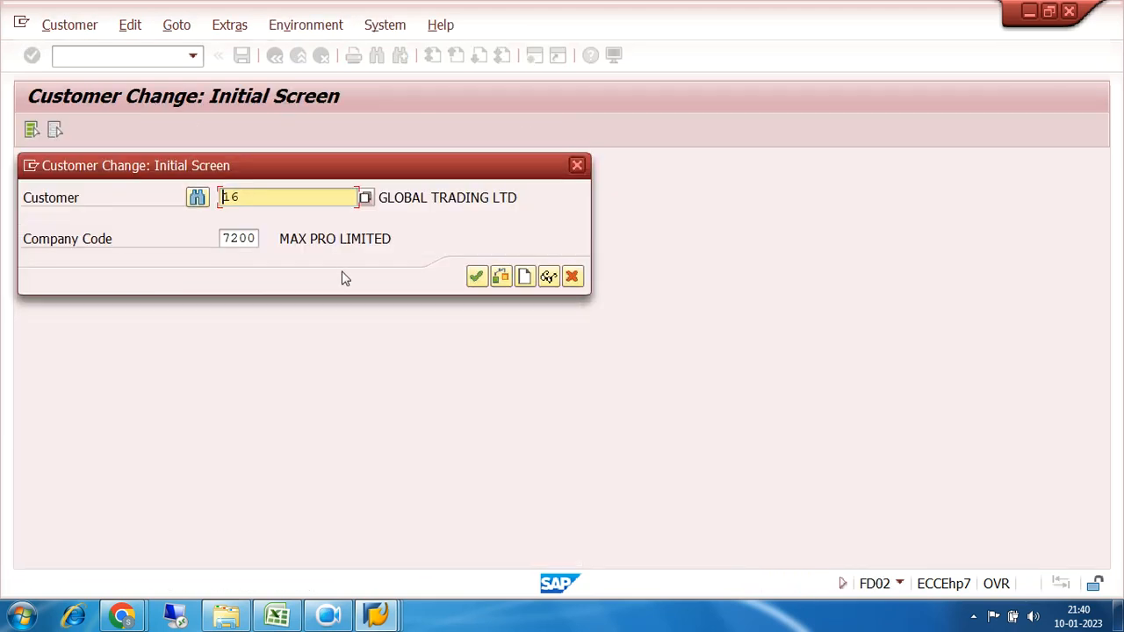
left_click(475, 276)
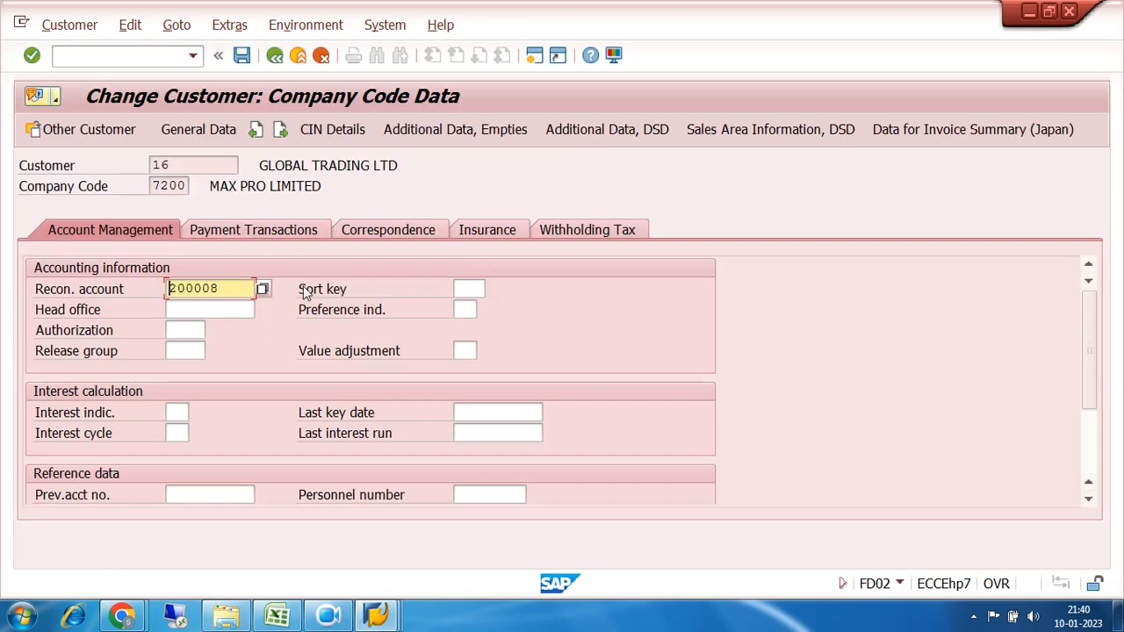
left_click(185, 129)
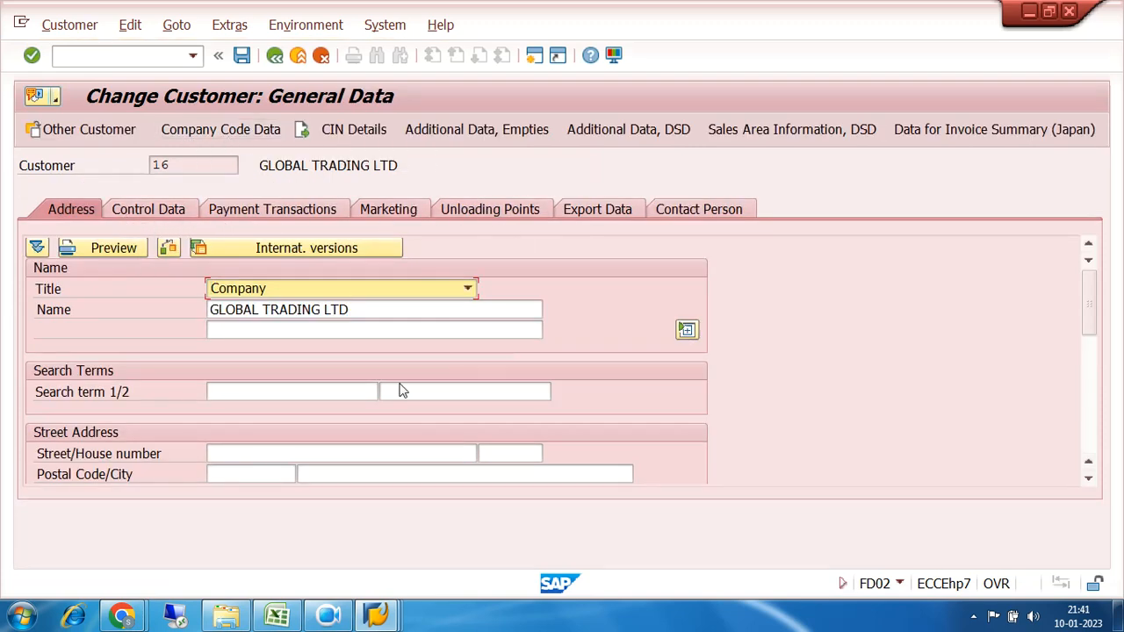
left_click(220, 129)
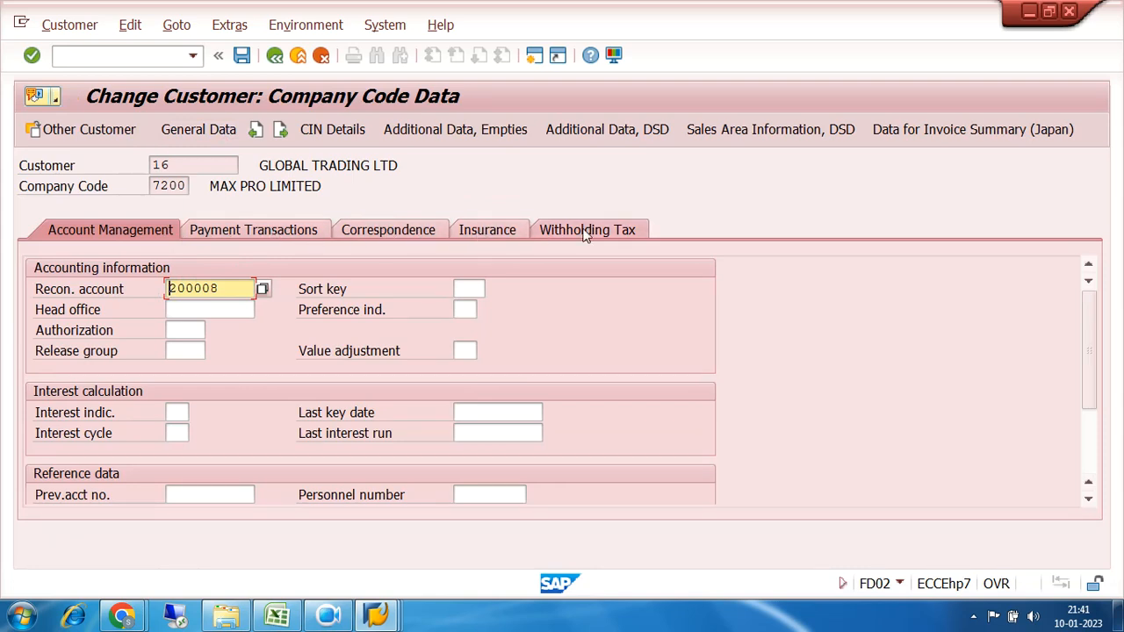
left_click(192, 139)
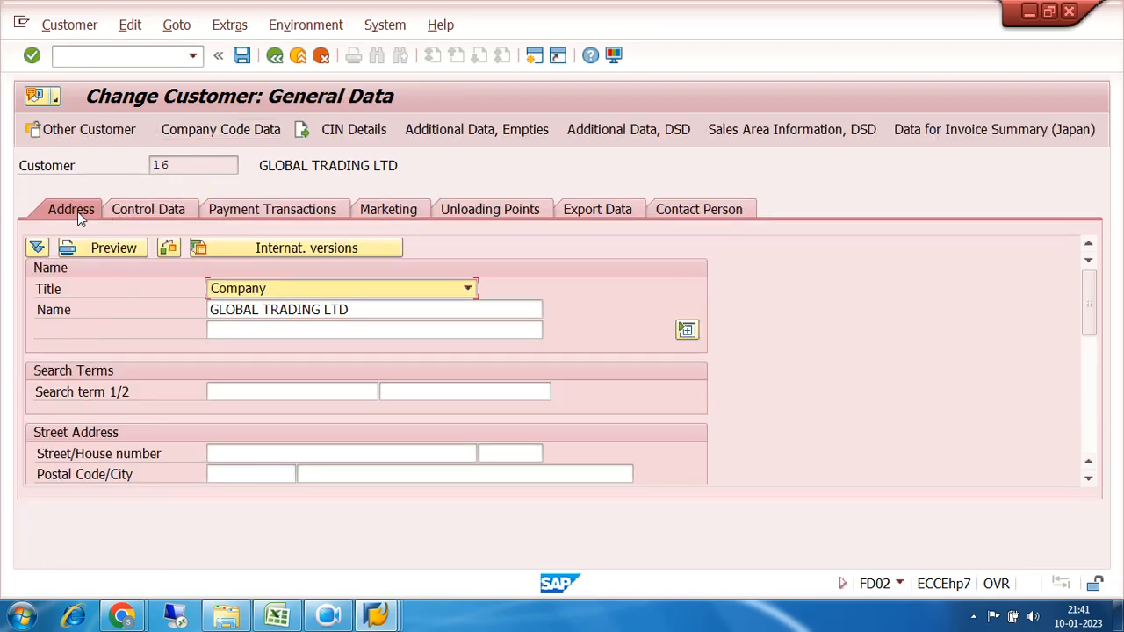
left_click(149, 211)
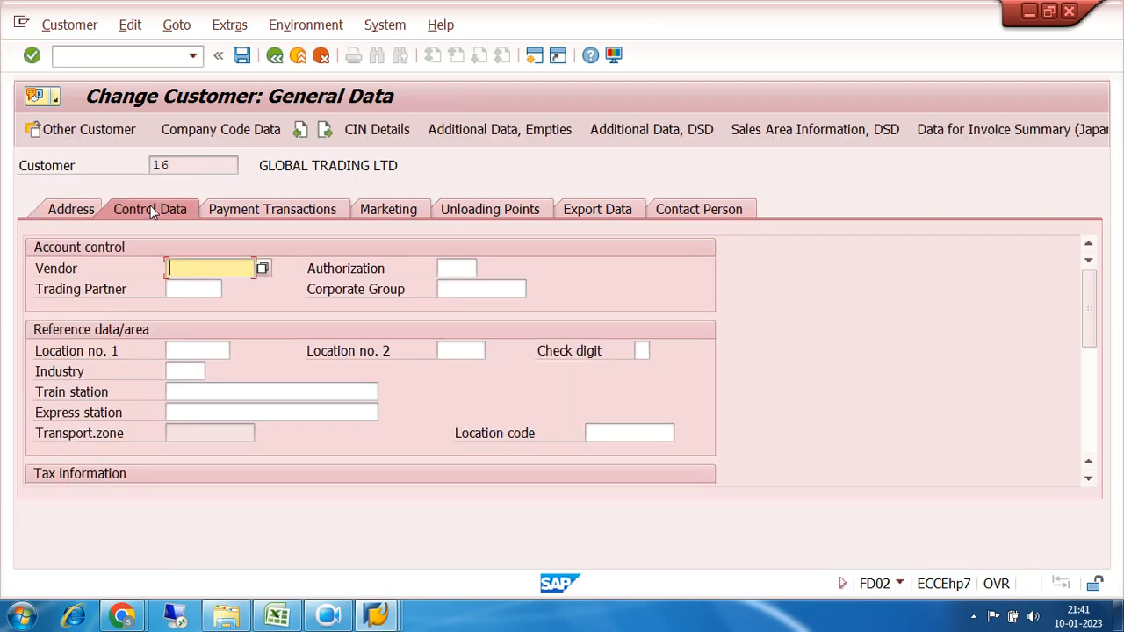
left_click(238, 209)
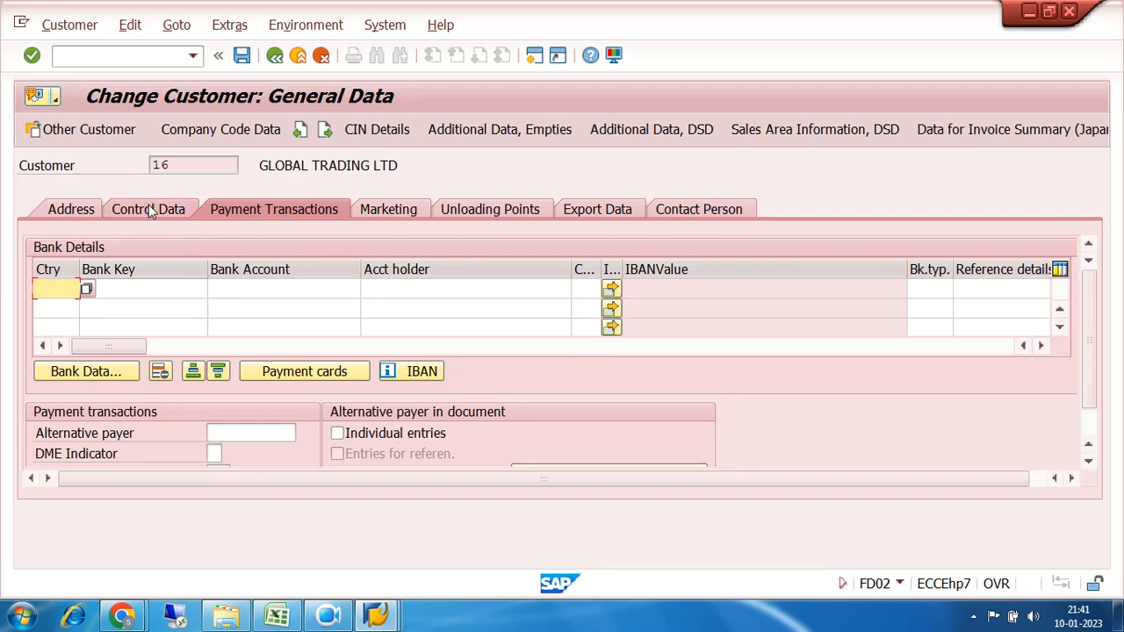
left_click(227, 130)
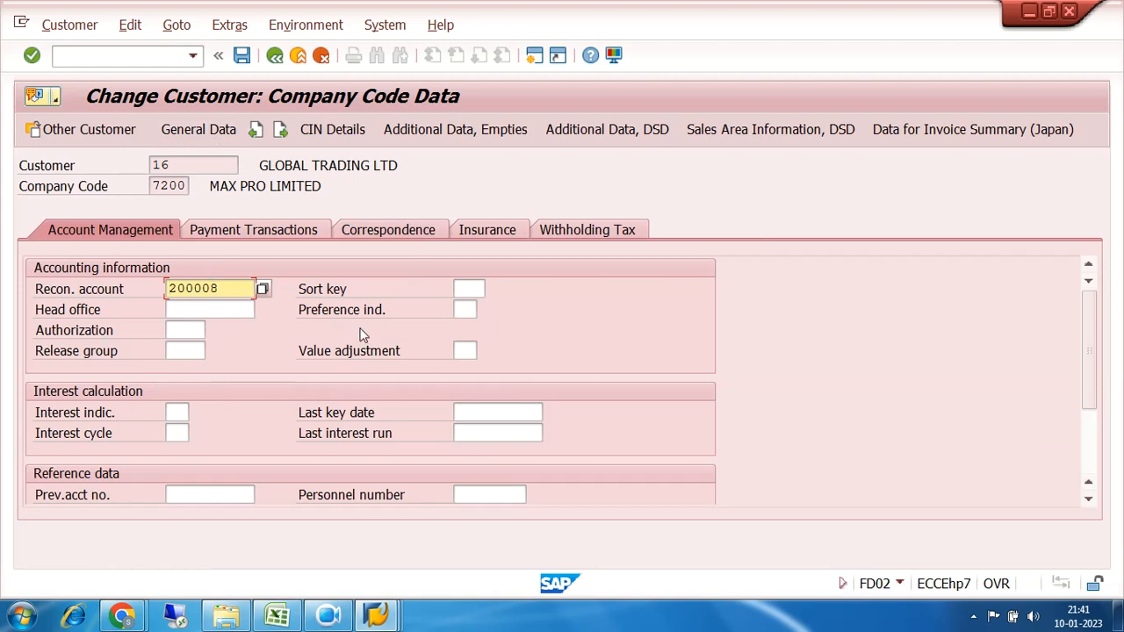
left_click(241, 57)
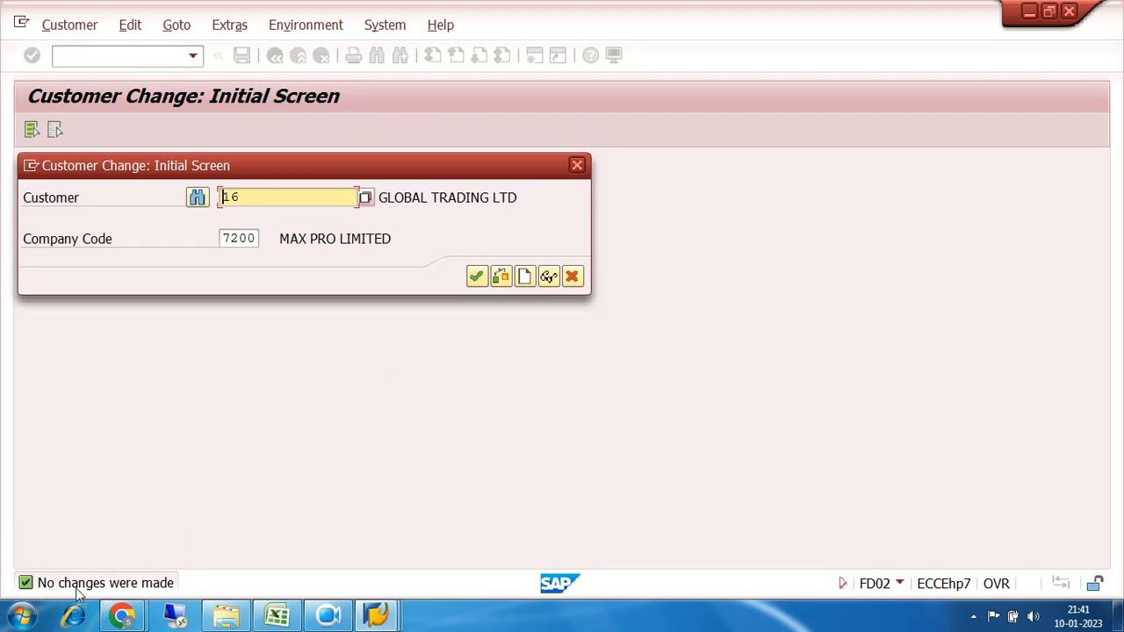
left_click(577, 165)
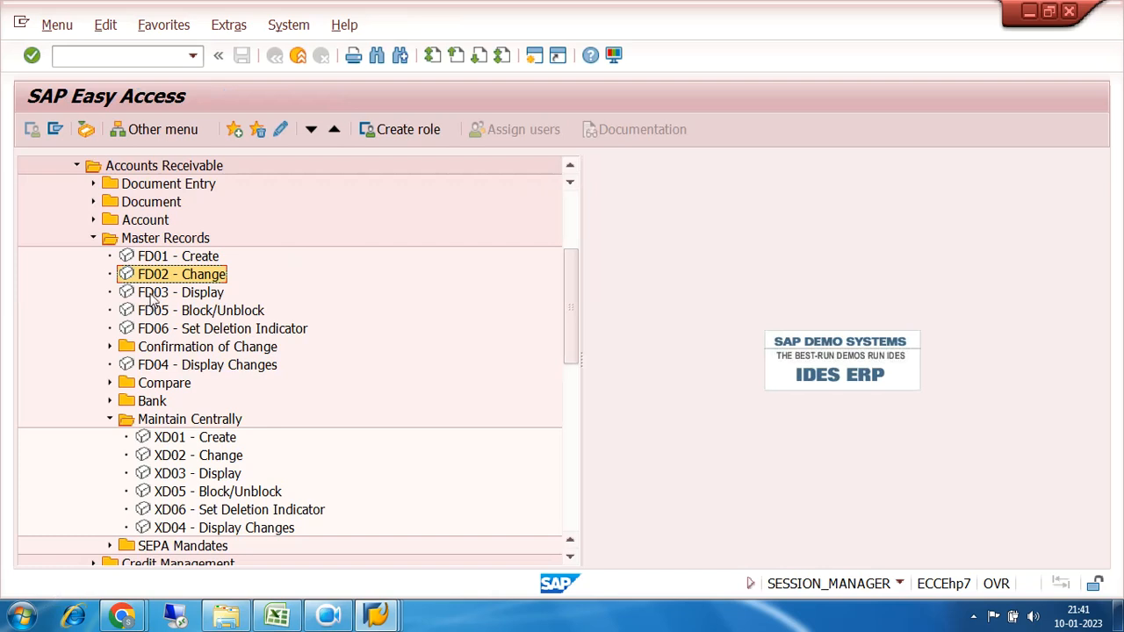
- Display GLOBAL TRADING LTD in company code 7200 with FD03, check its reconciliation account, and switch to change mode before returning
double_click(152, 299)
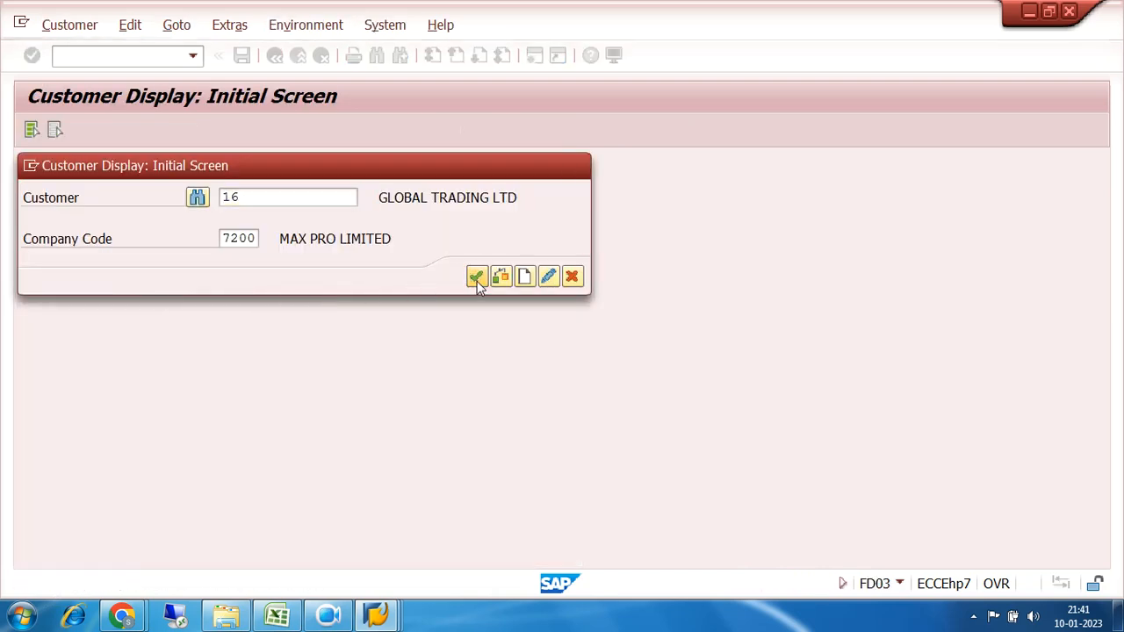
left_click(476, 277)
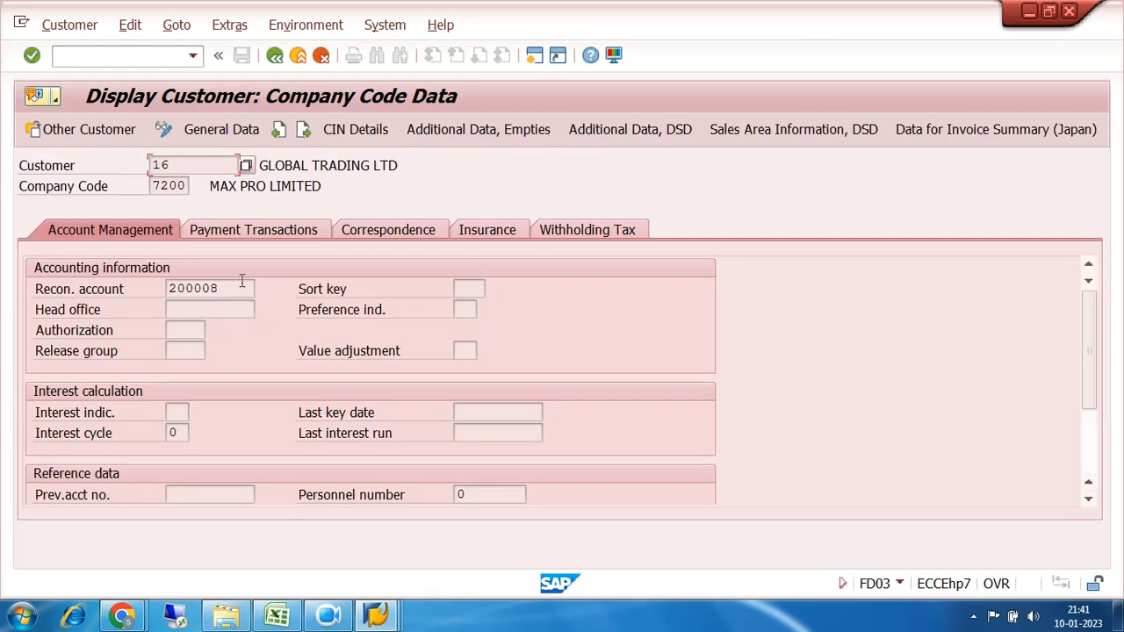
left_click_drag(241, 281, 167, 288)
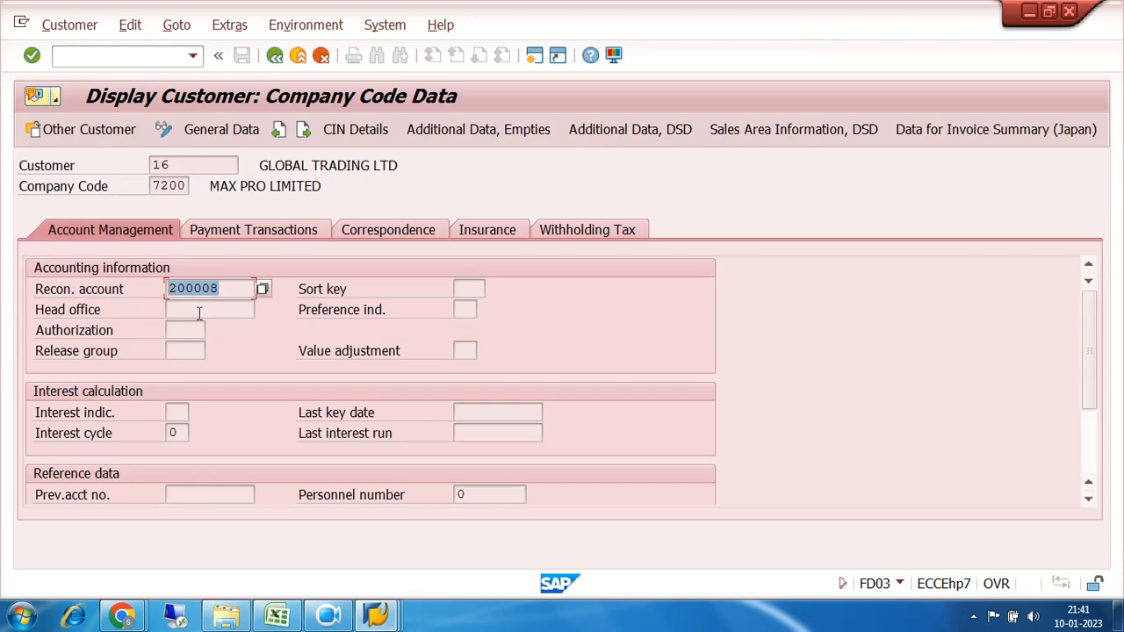
left_click(199, 313)
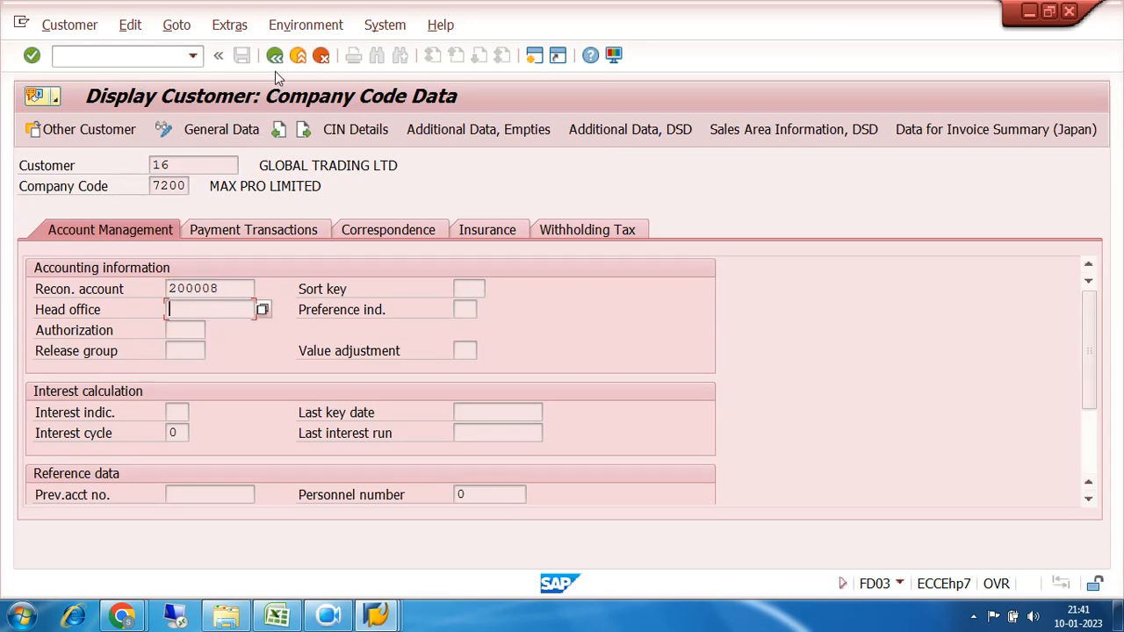
left_click(163, 130)
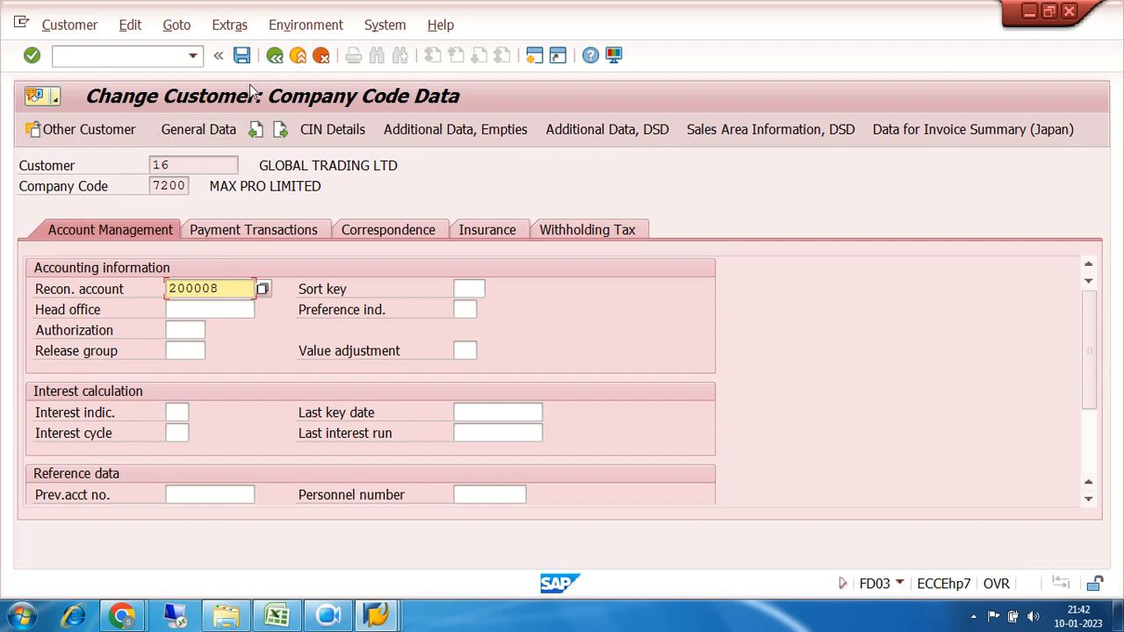
left_click(274, 55)
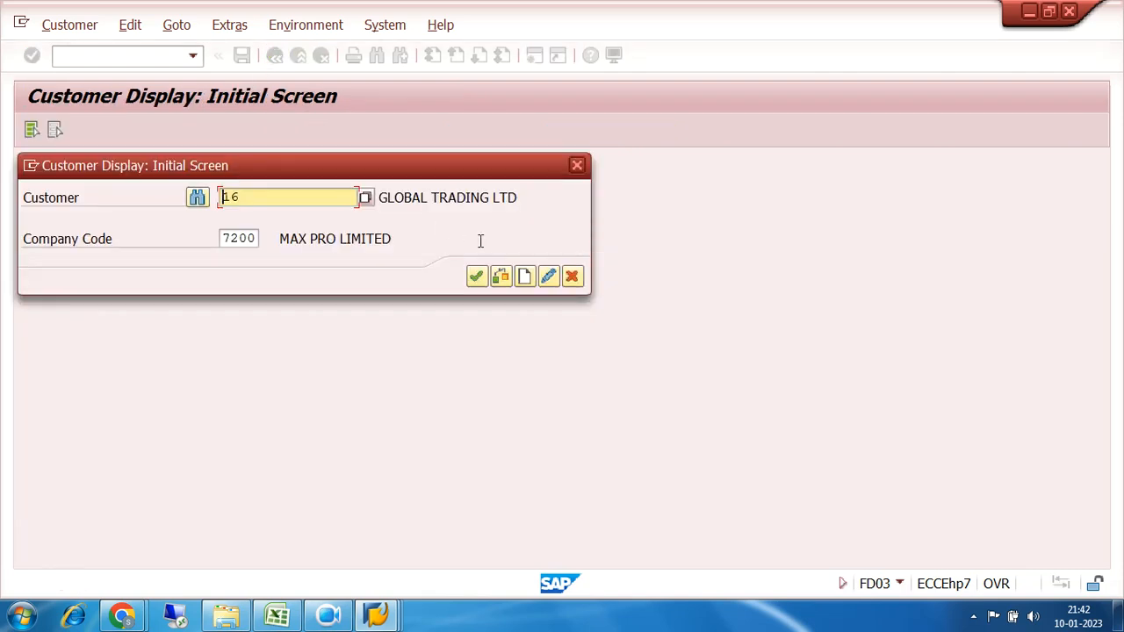
- Redisplay the customer's company code data, switch it to change mode and save, then view it once more and leave the display transaction
left_click(483, 279)
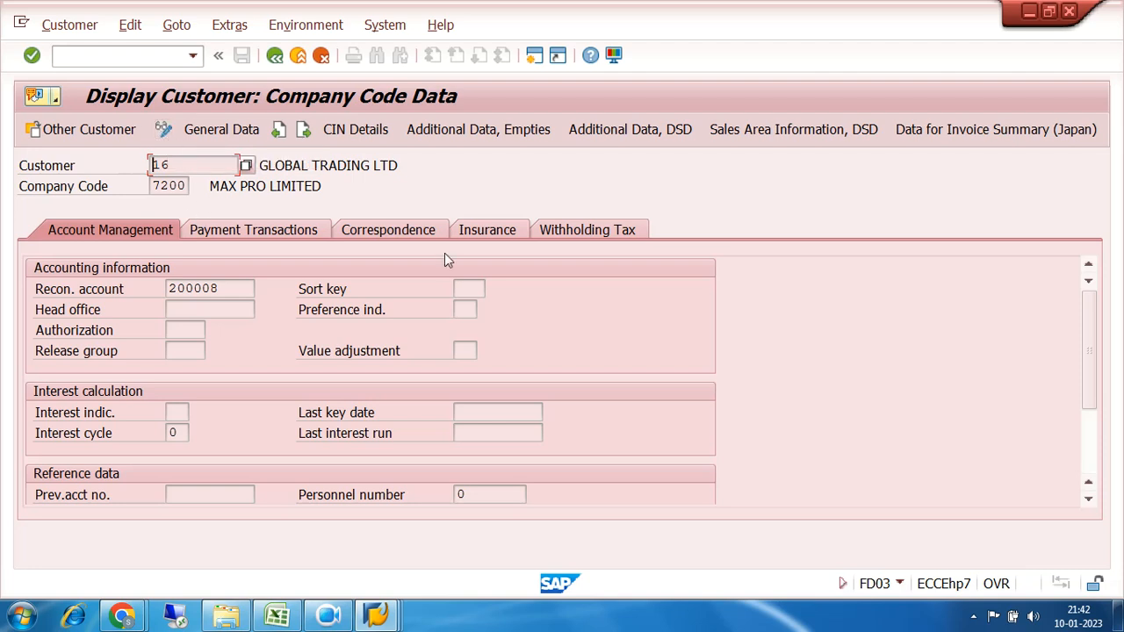
left_click(164, 130)
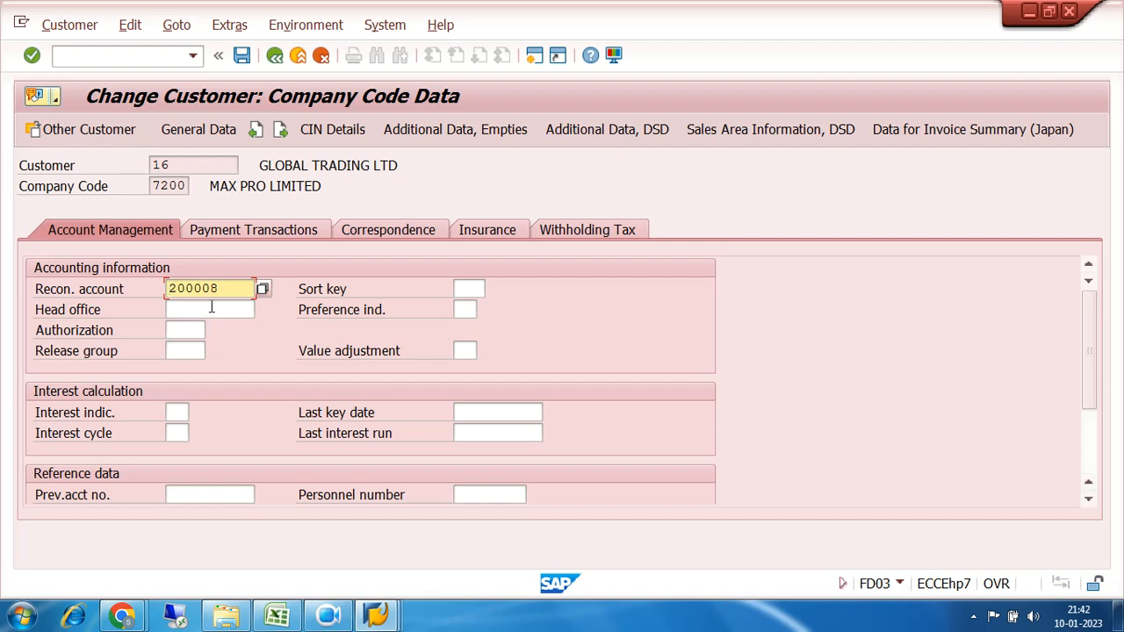
left_click(242, 56)
left_click(477, 278)
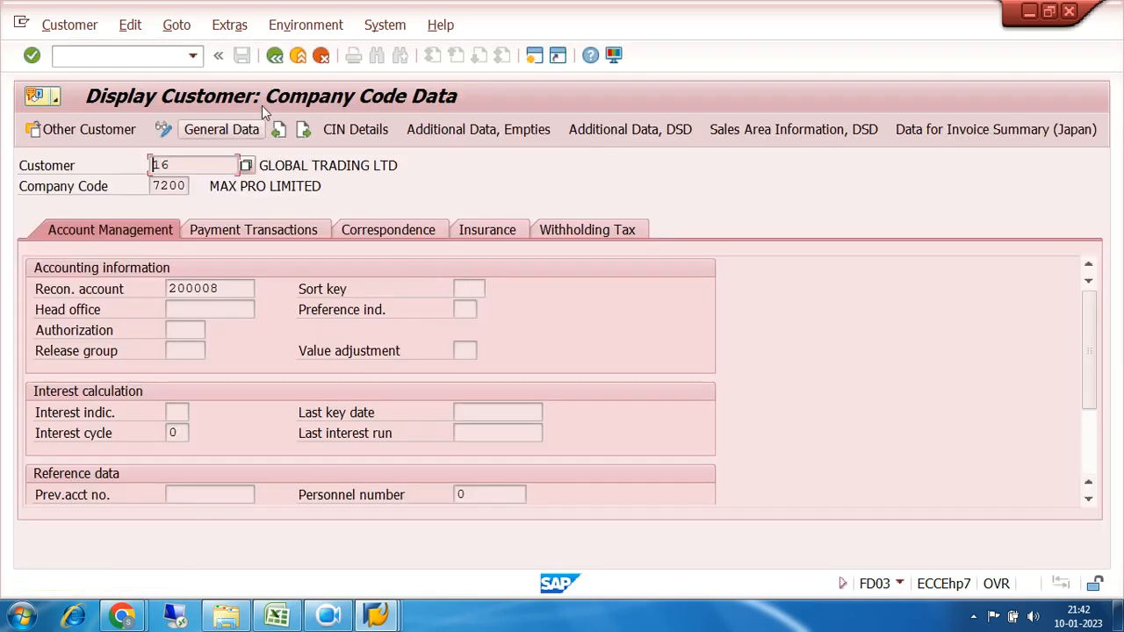
left_click(275, 55)
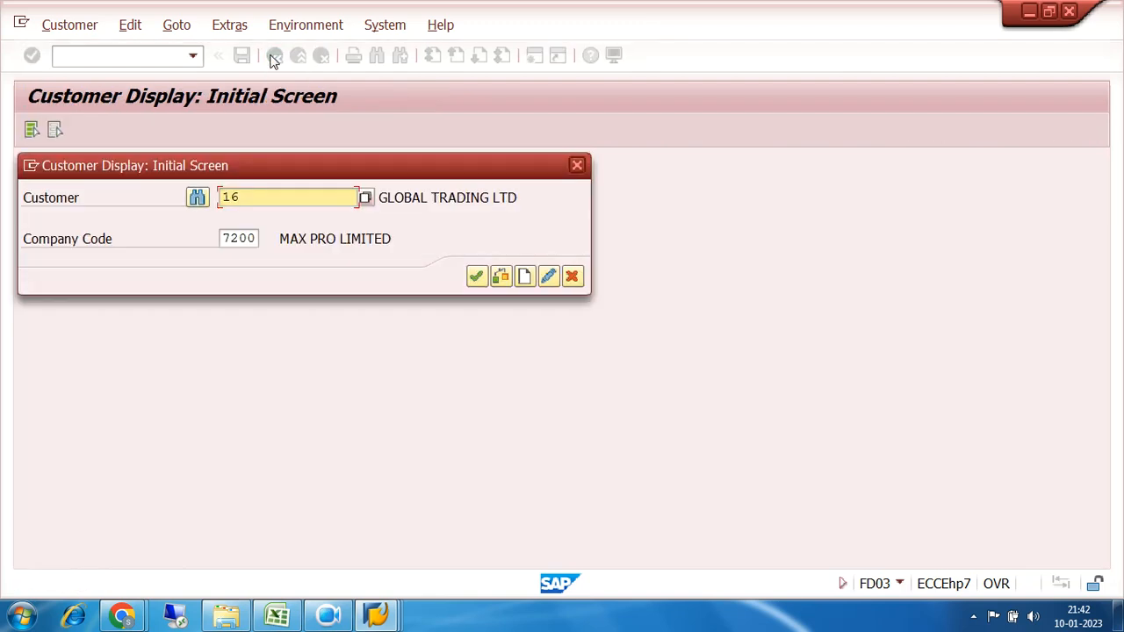
left_click(576, 167)
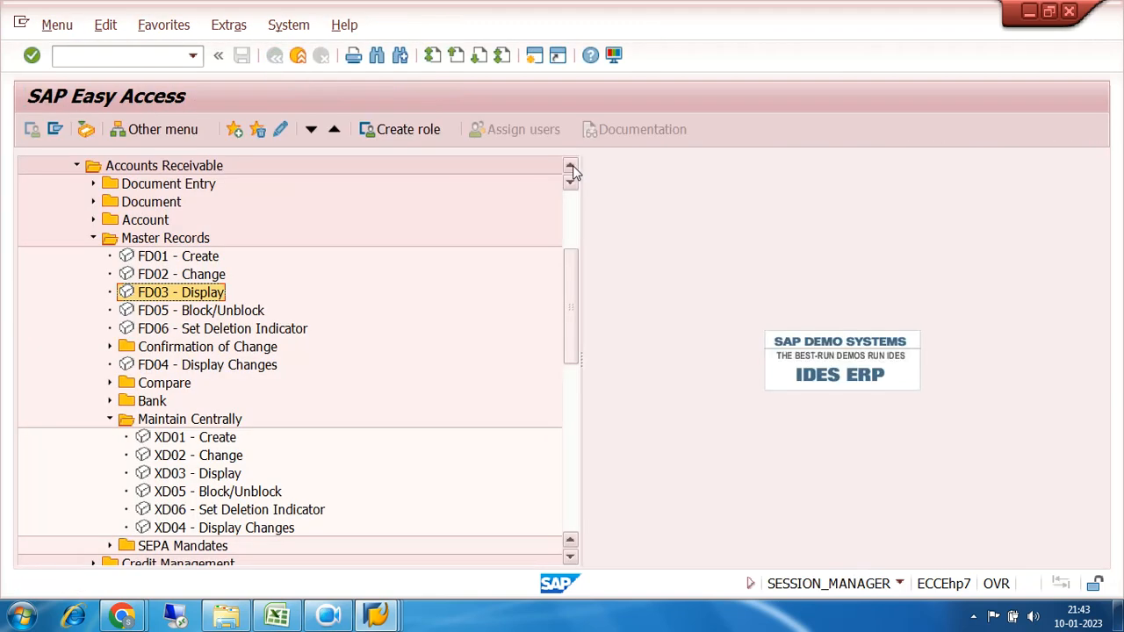
- Collapse the Maintain Centrally, Master Records, Accounts Receivable, Financial Accounting and Accounting folders in the SAP menu tree
left_click(110, 420)
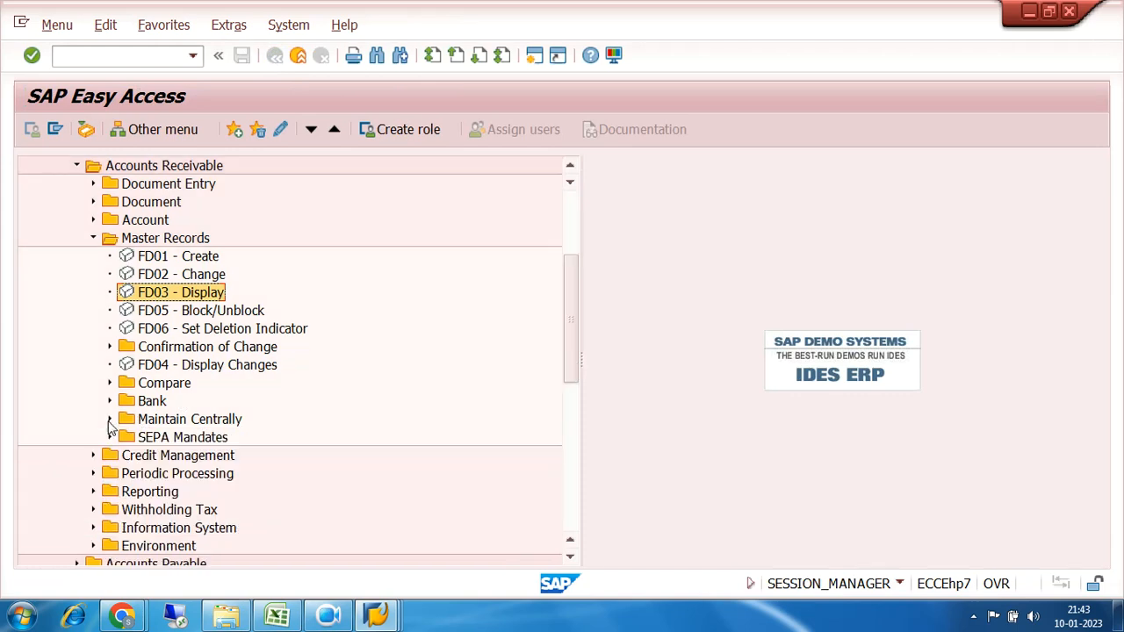
left_click(94, 238)
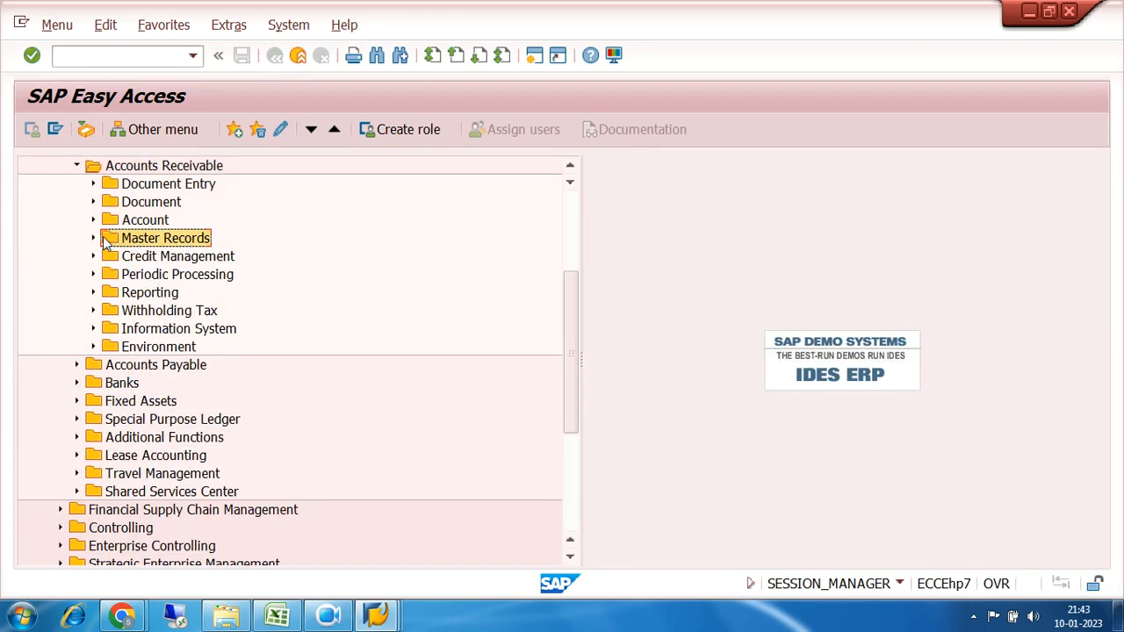
scroll(369, 291, "up", 2)
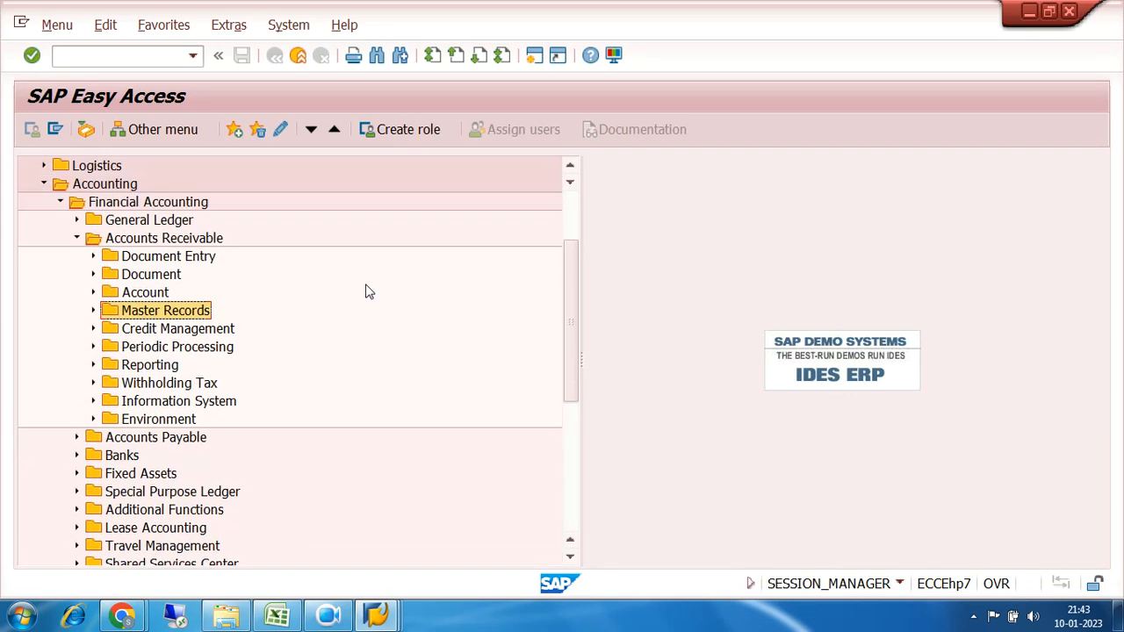
left_click(77, 238)
left_click(60, 202)
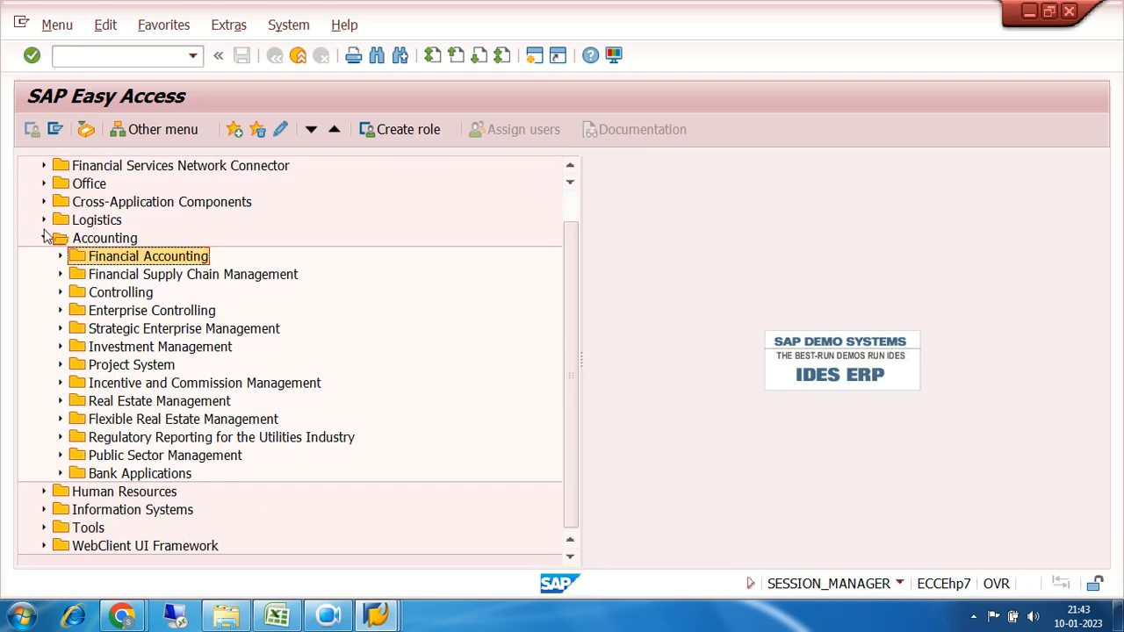
left_click(44, 239)
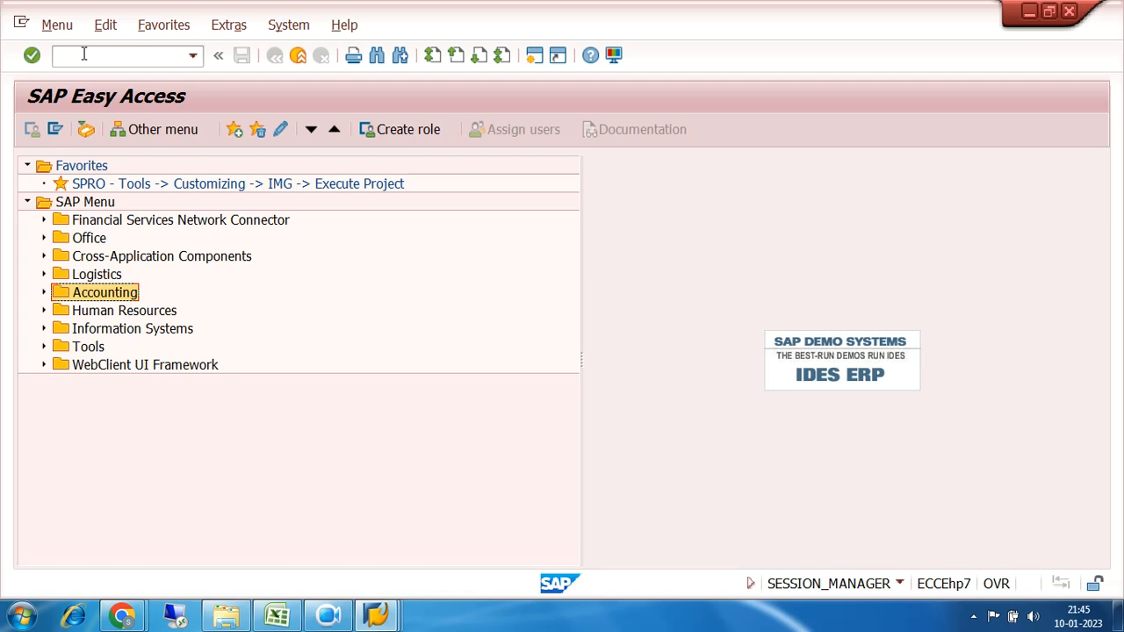
- Open the document type maintenance with OBA7 and display the details of type DR, Customer invoice
left_click(83, 54)
type("OBA7")
key("Return")
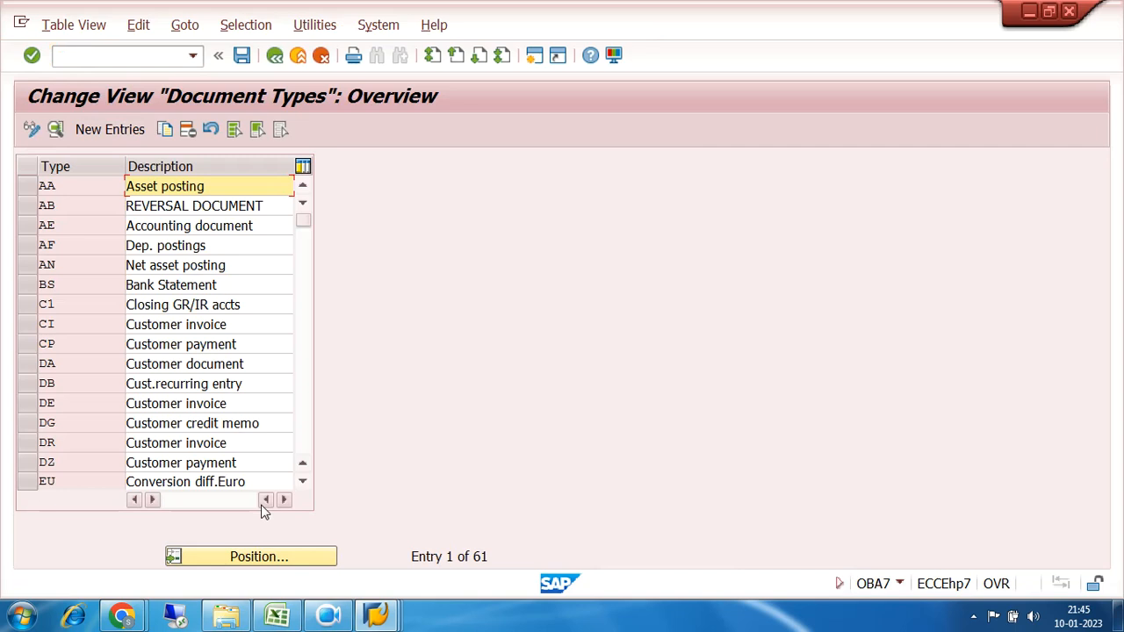
left_click(29, 442)
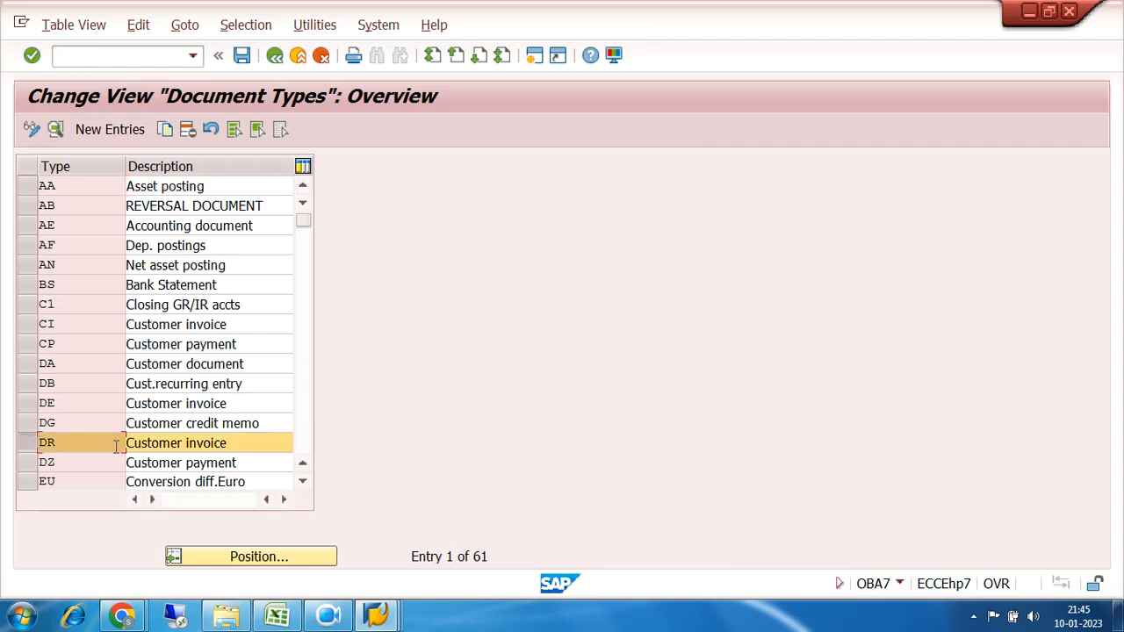
left_click(29, 466)
left_click(31, 467)
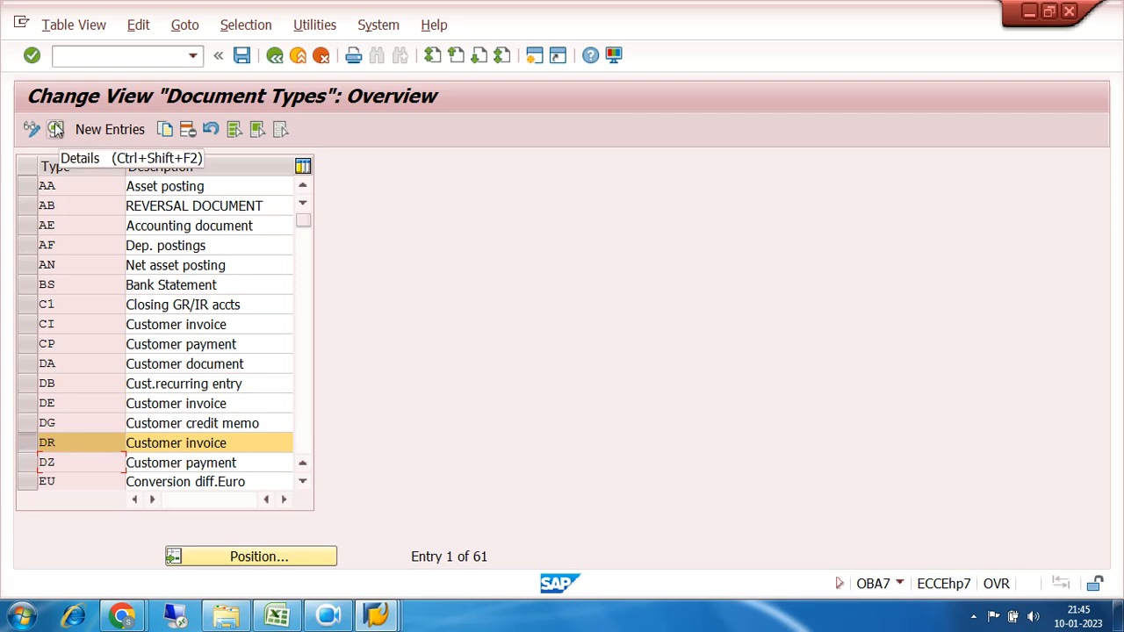
double_click(88, 443)
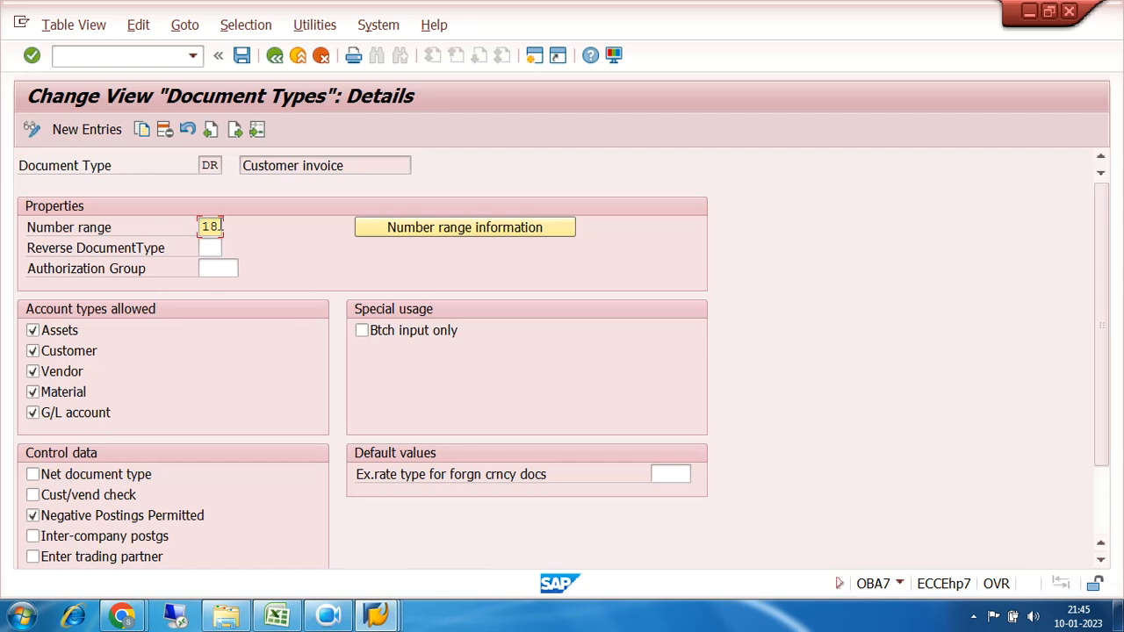
- From the DR details, open the accounting document number range intervals of company code 7200 for change
left_click_drag(220, 227, 169, 234)
left_click(450, 227)
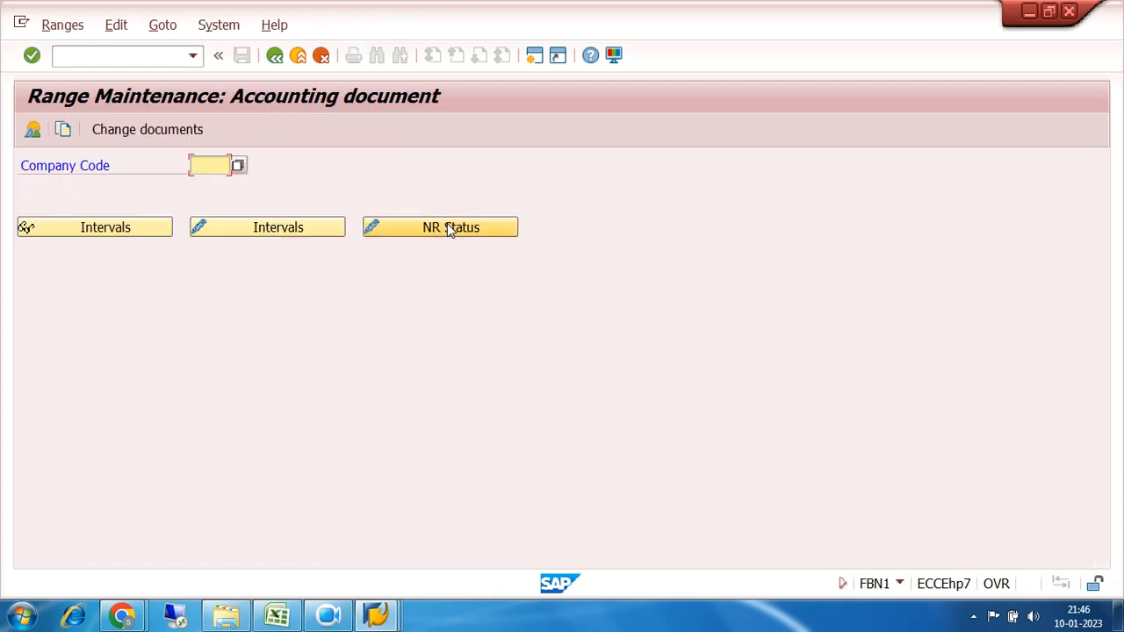
type("7200")
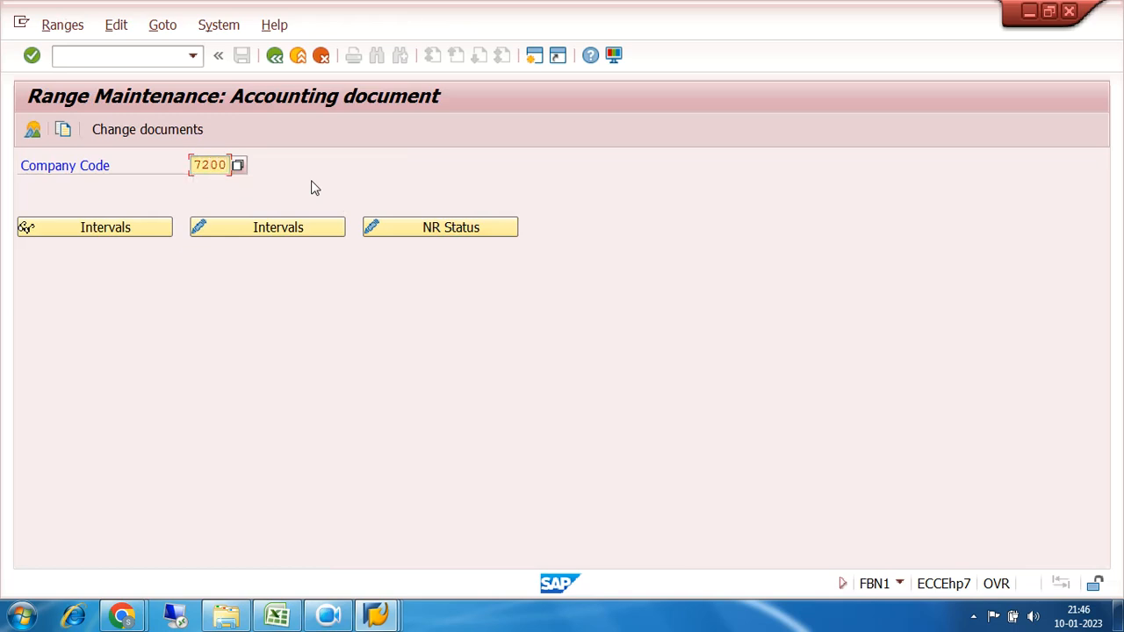
left_click(273, 228)
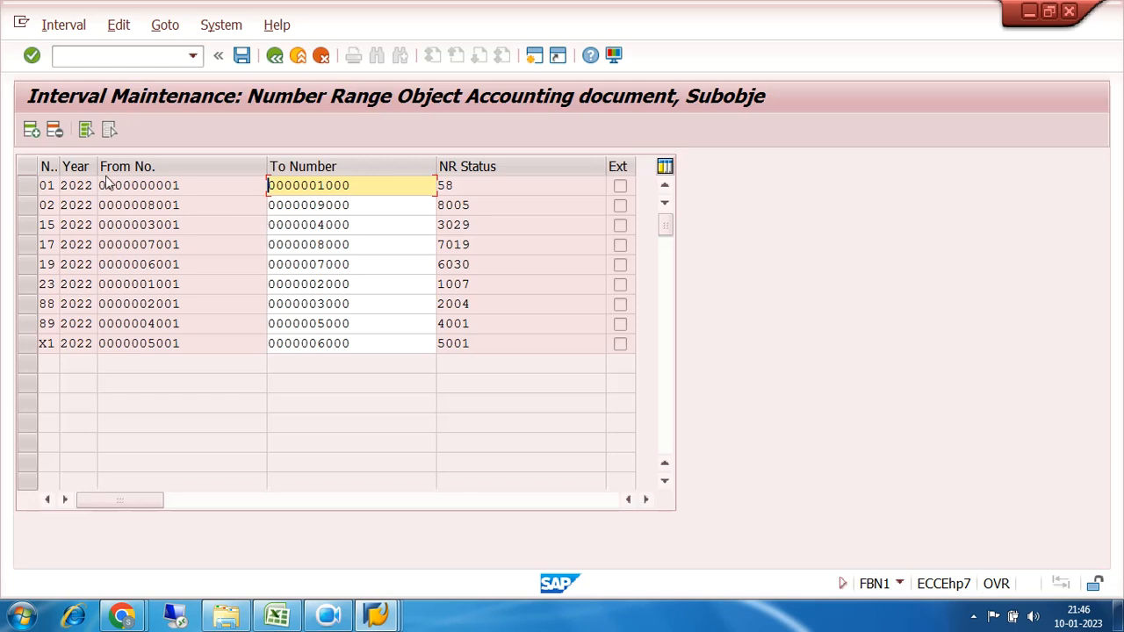
- Insert a new number range interval with number 18 and year 2022
left_click(31, 131)
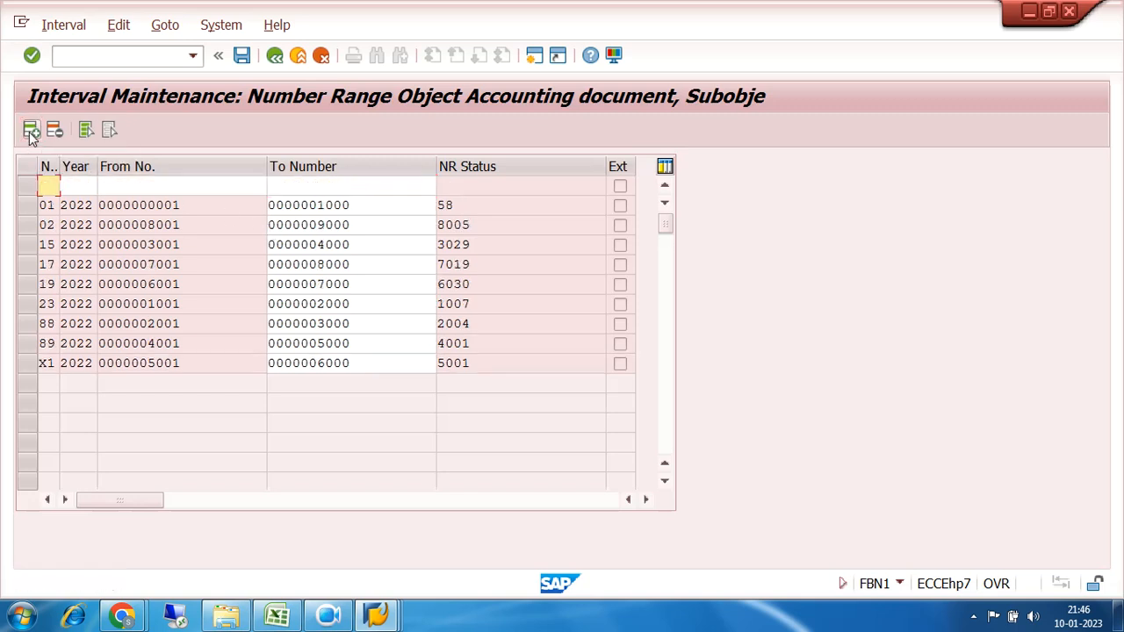
type("18")
key("Tab")
type("2022")
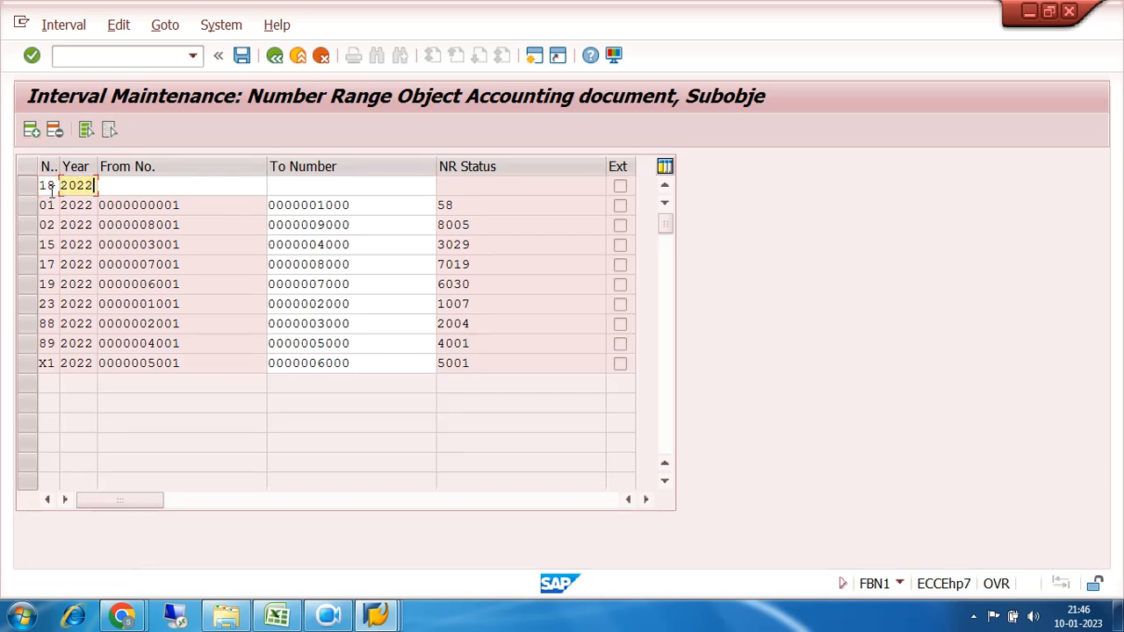
key("Tab")
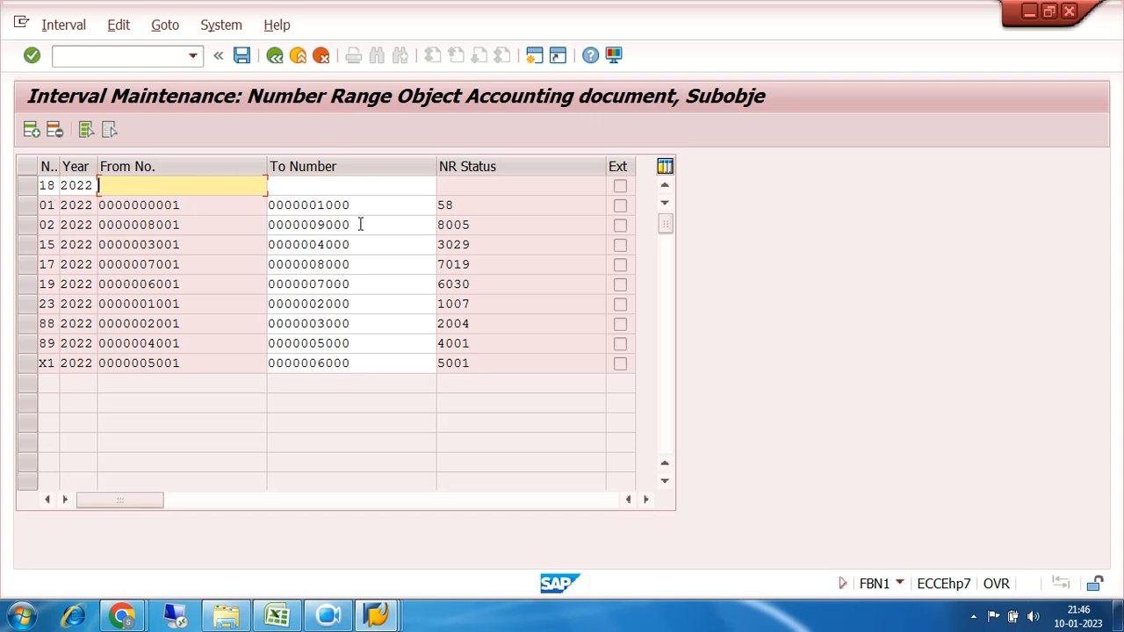
- Give interval 18 the number range from 9001 to 10000 and add it to the list
left_click_drag(360, 224, 307, 225)
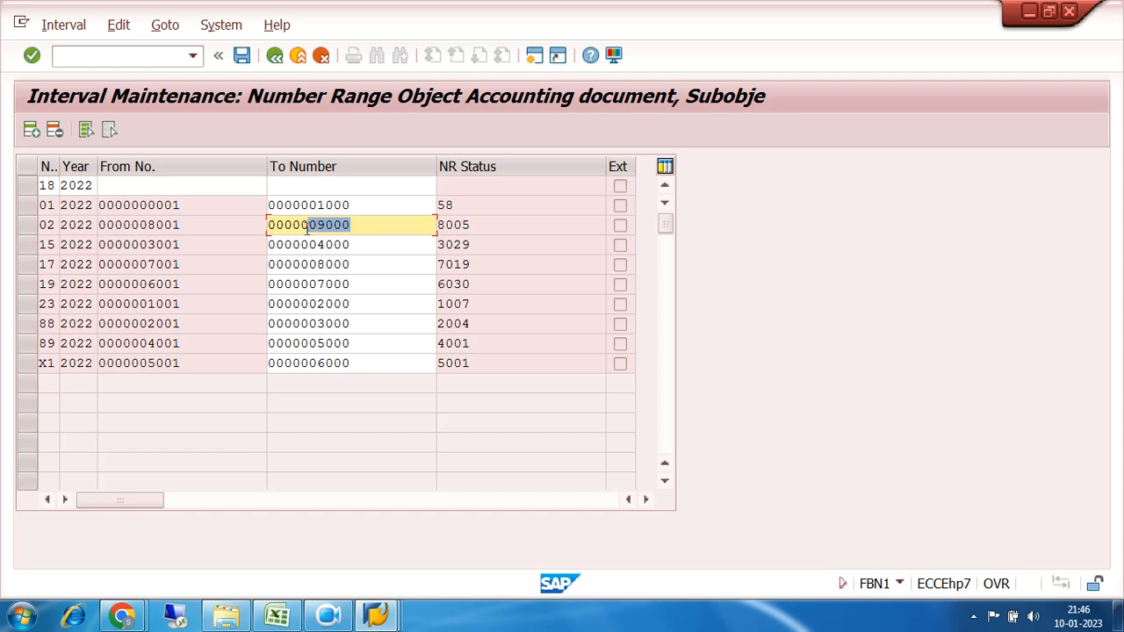
left_click(122, 187)
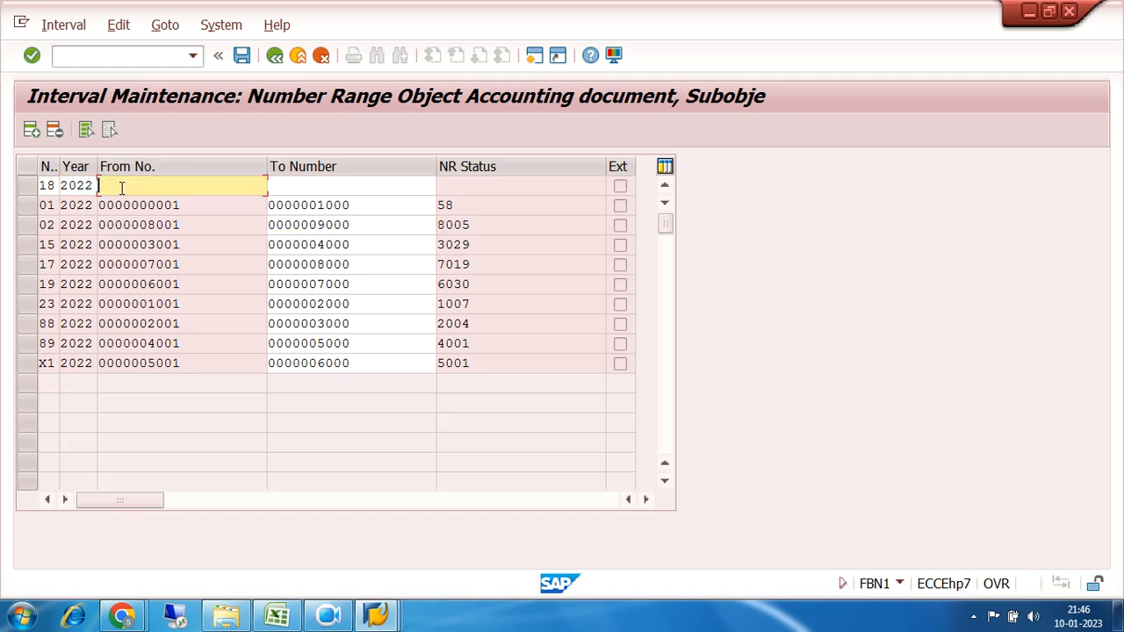
type("9000")
key("BackSpace")
type("1")
key("Tab")
type("10000")
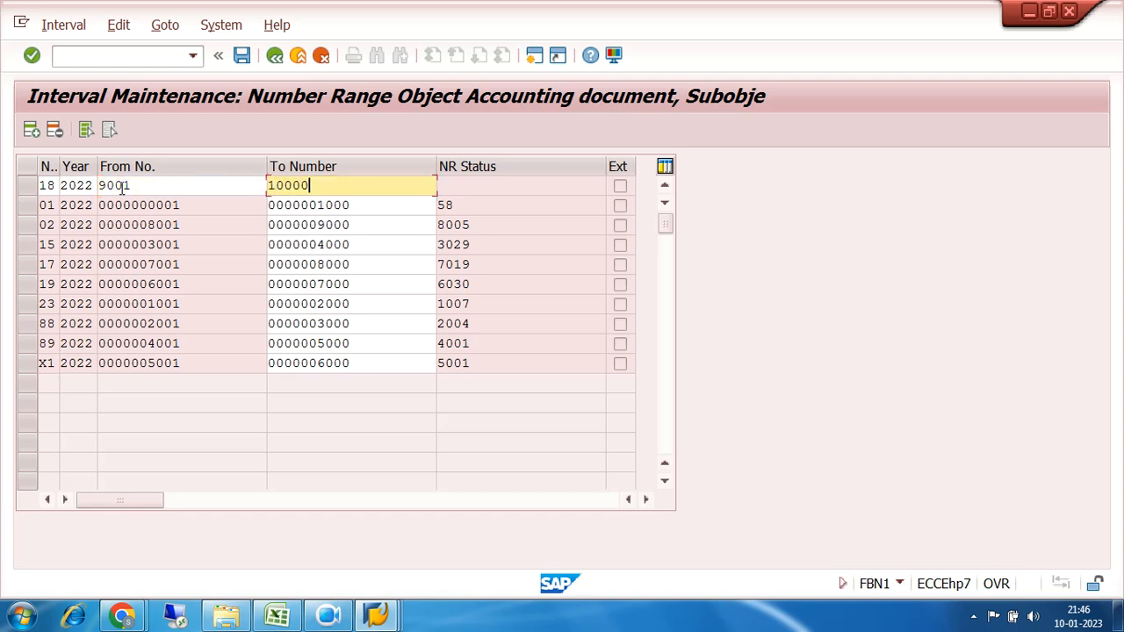
key("Return")
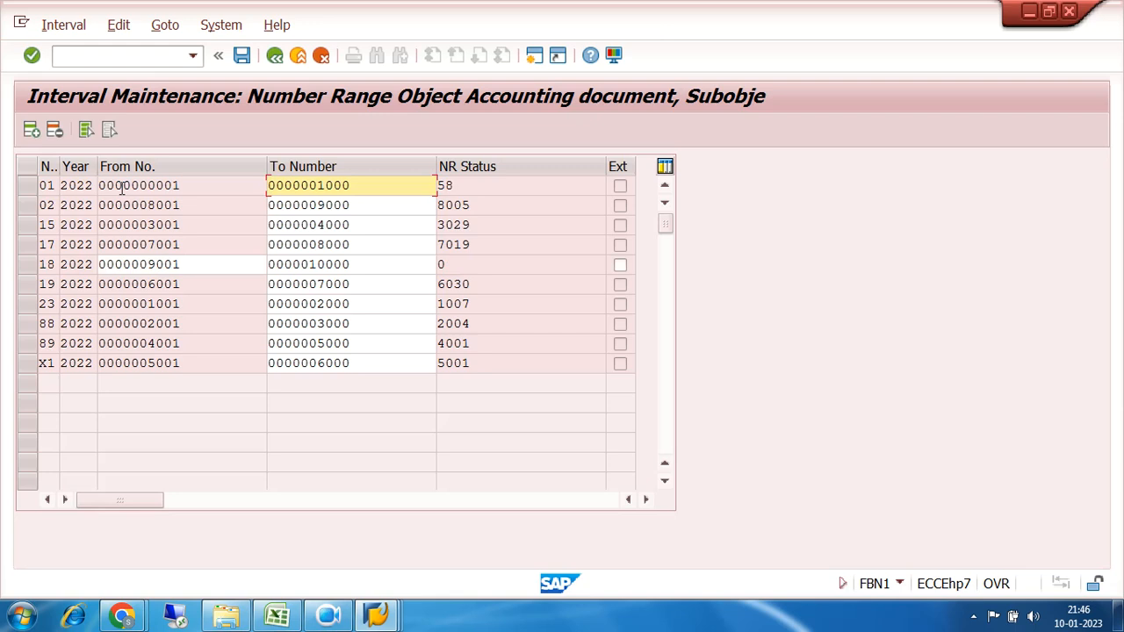
- Save the intervals, accept the transport notice and return to the DR document type details
left_click(241, 56)
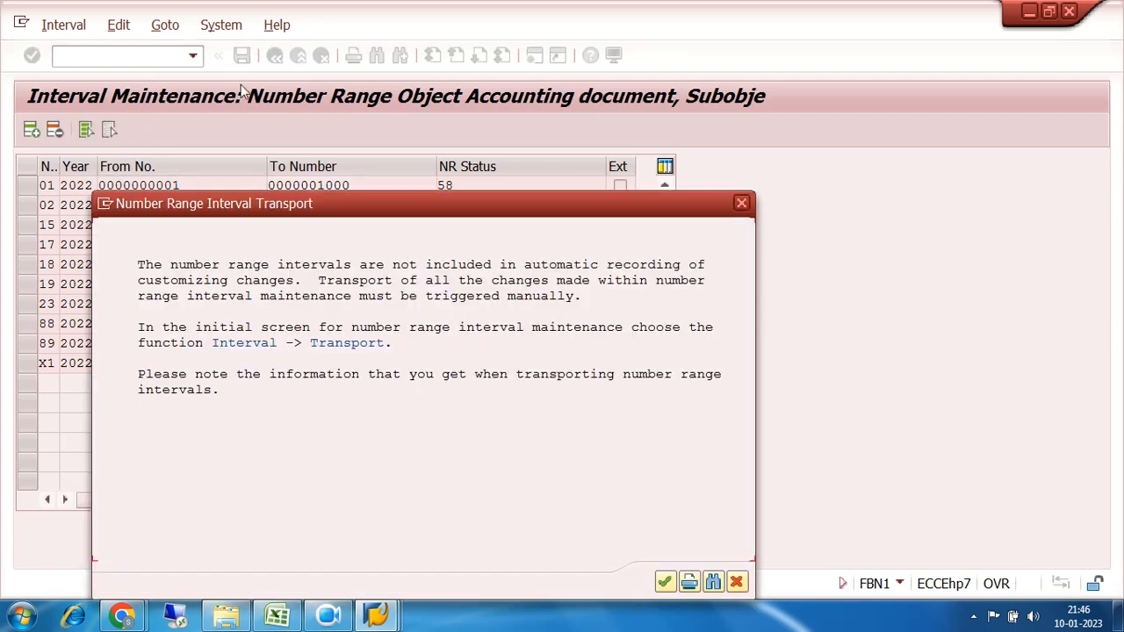
left_click(665, 583)
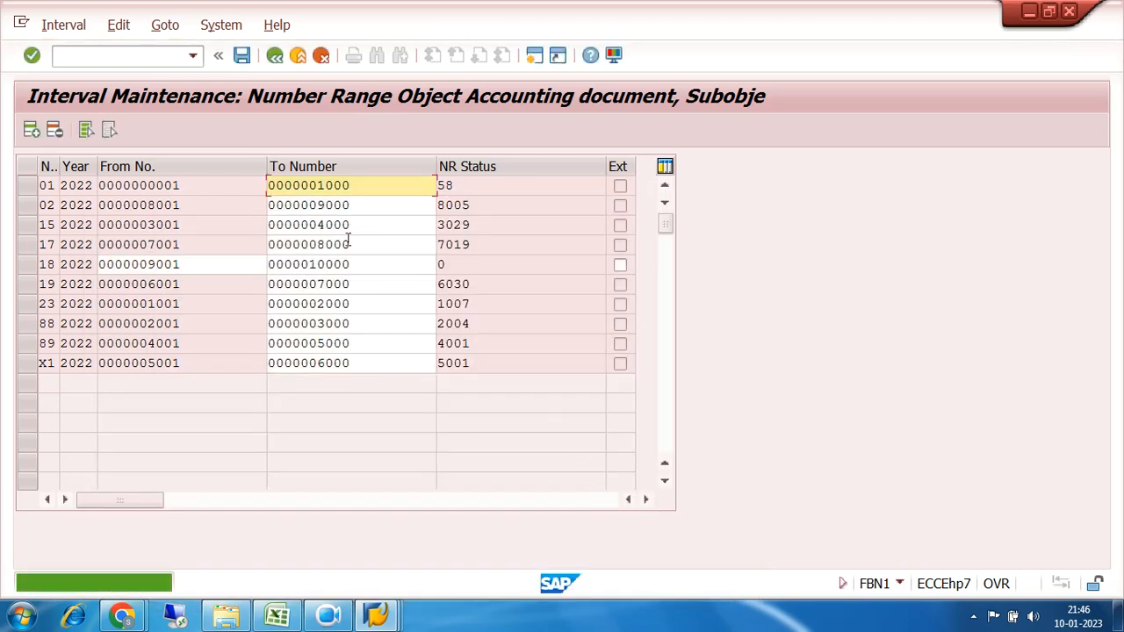
left_click(278, 56)
left_click(276, 56)
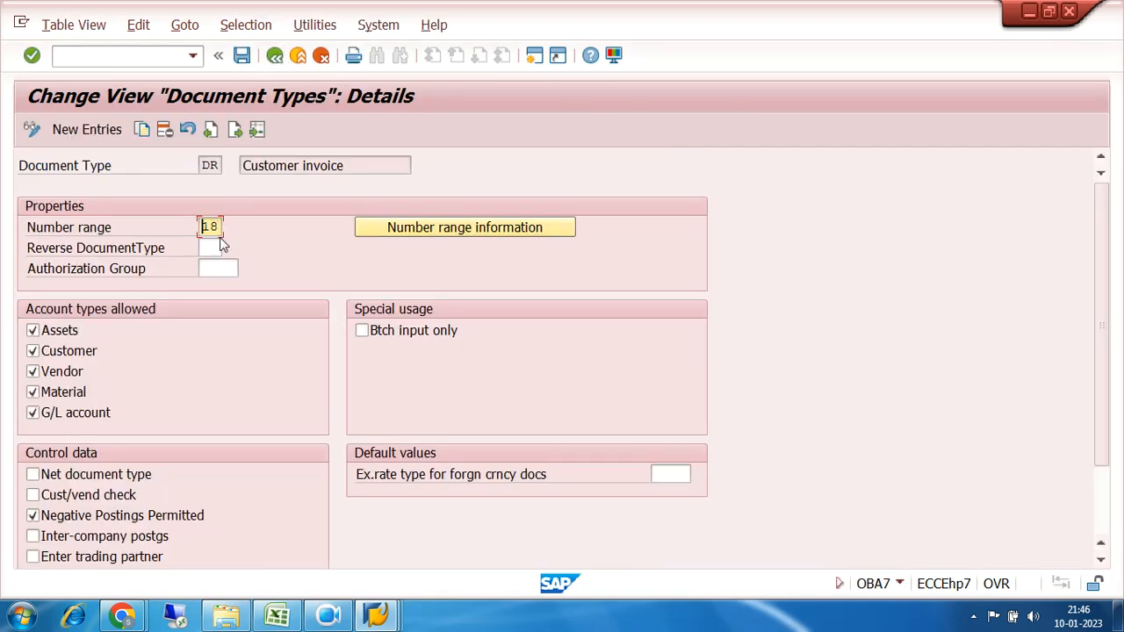
- Set the reverse document type of DR to AB, save it and return to the document types overview
left_click(215, 247)
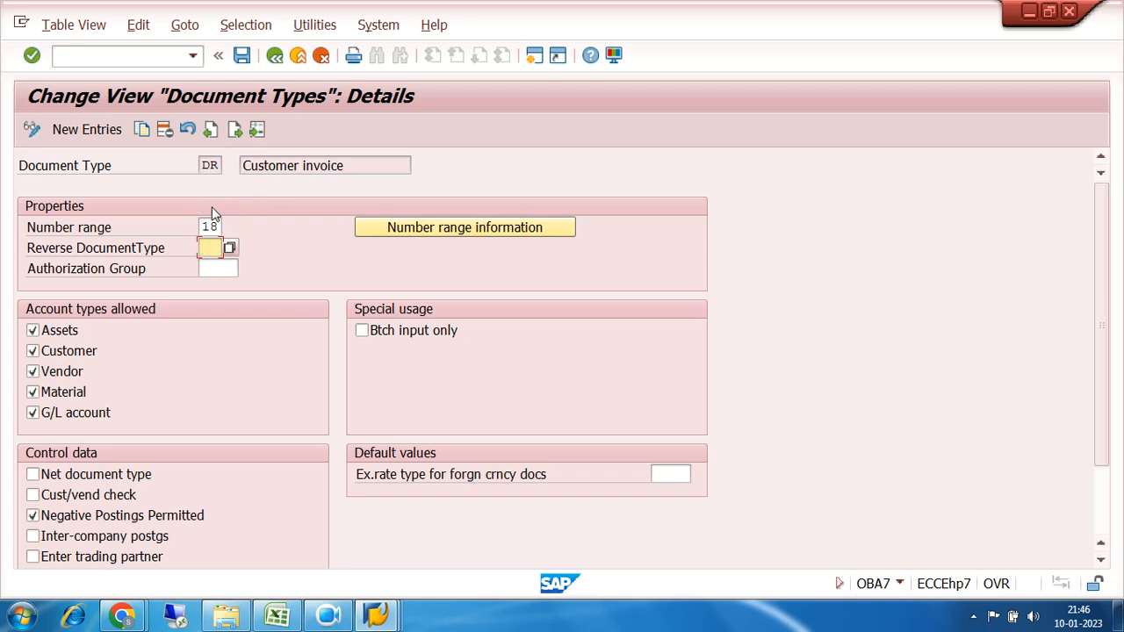
left_click(229, 251)
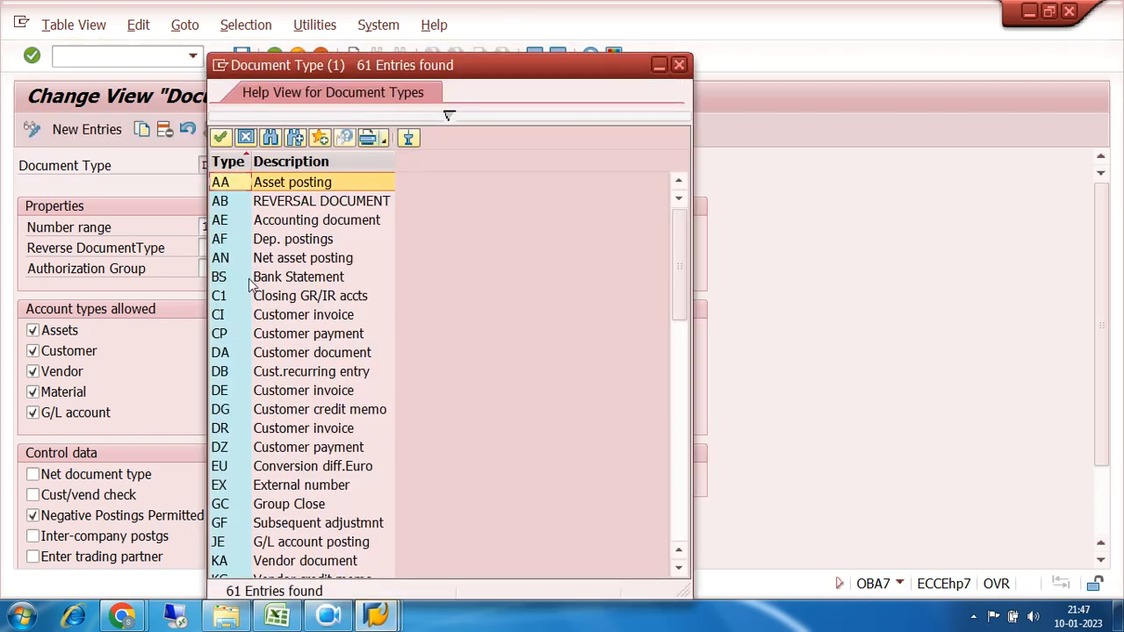
double_click(219, 201)
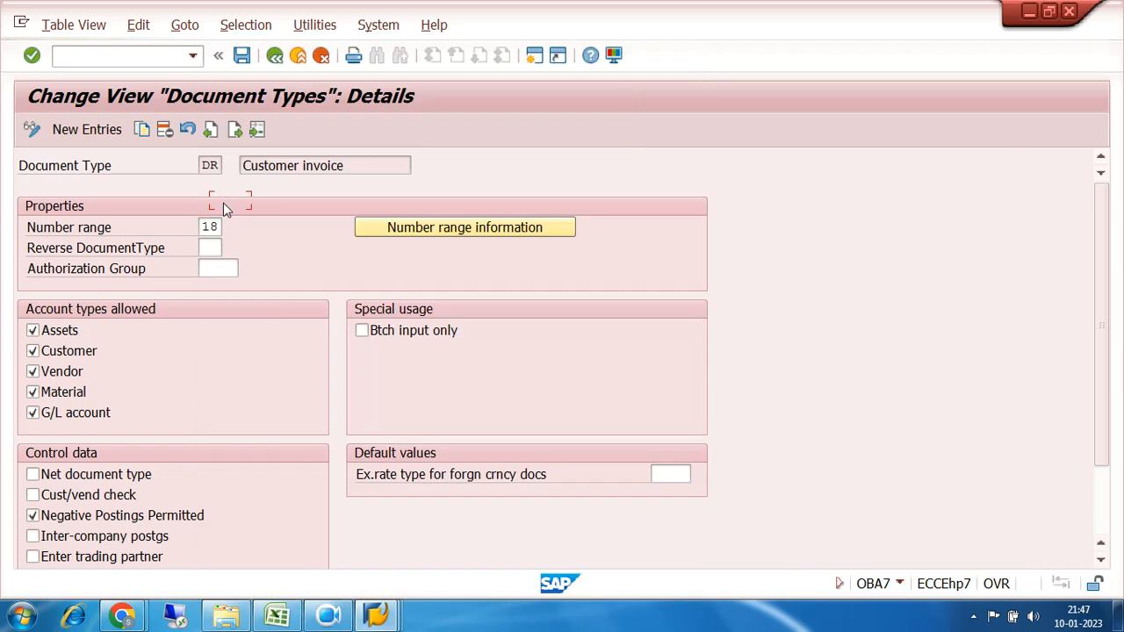
left_click(242, 56)
left_click(370, 338)
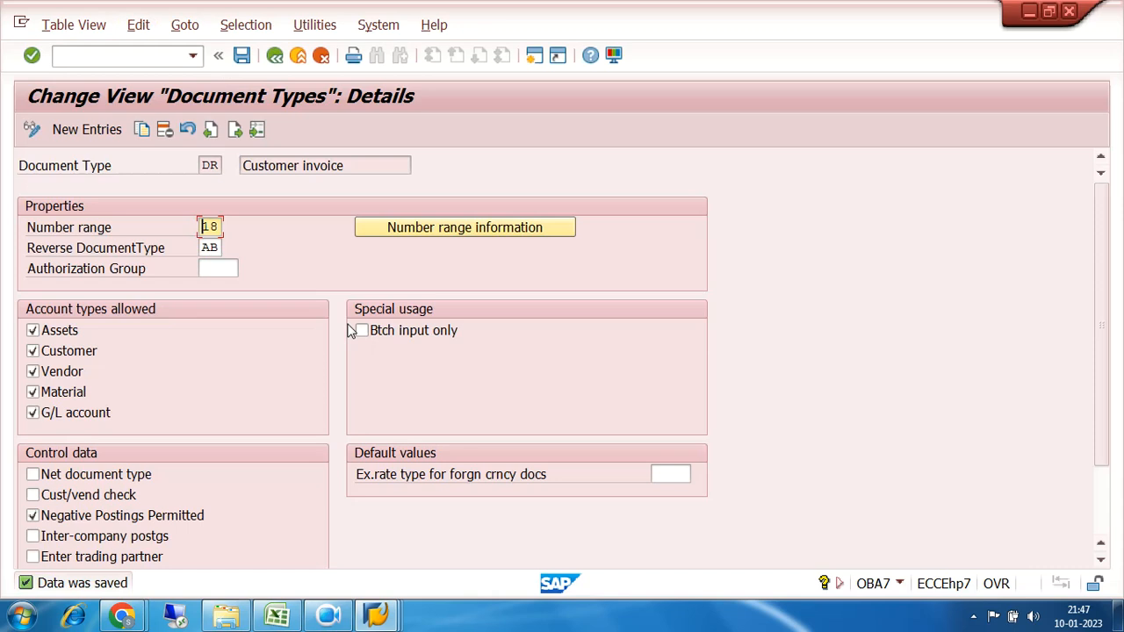
left_click(216, 248)
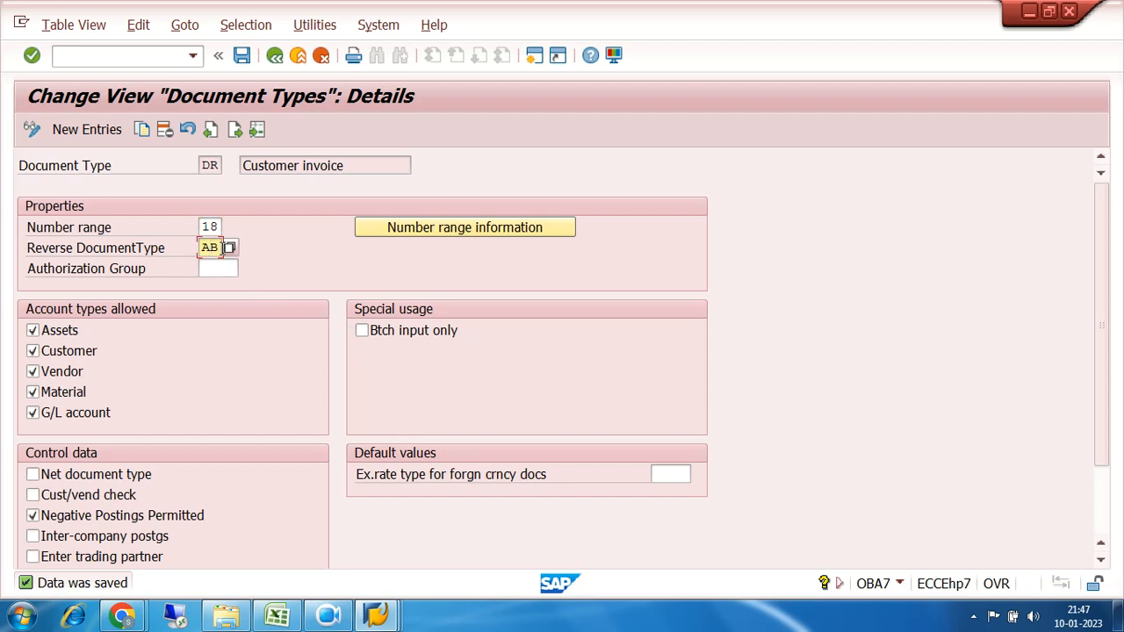
left_click(274, 56)
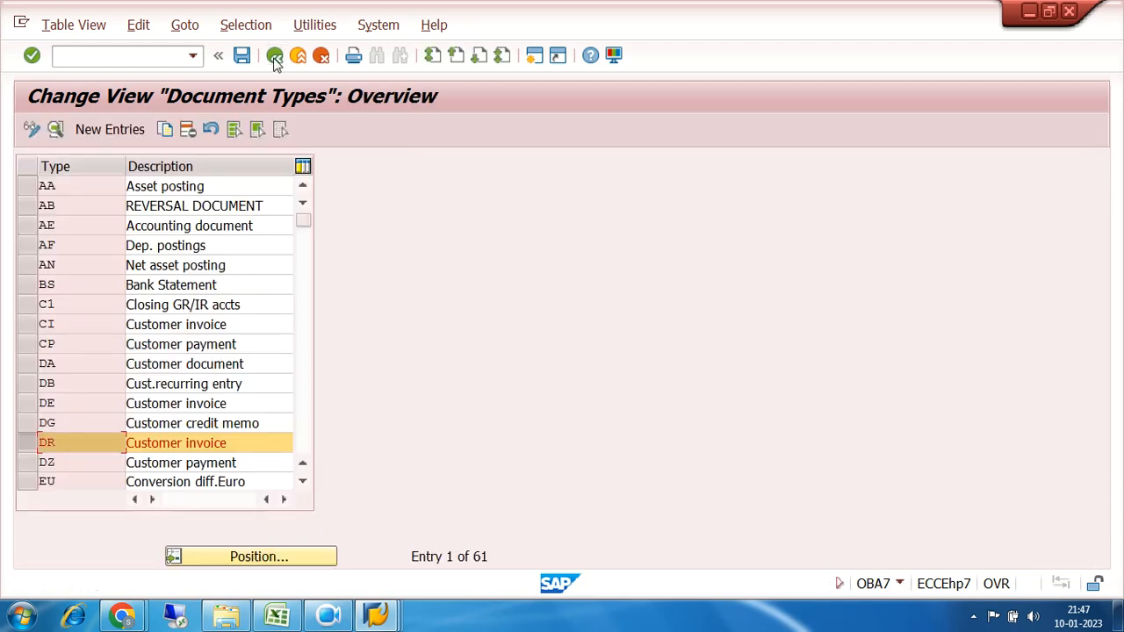
- Open the details of document type DZ, Customer payment, and check its number range and reverse document type
left_click(28, 443)
left_click(28, 466)
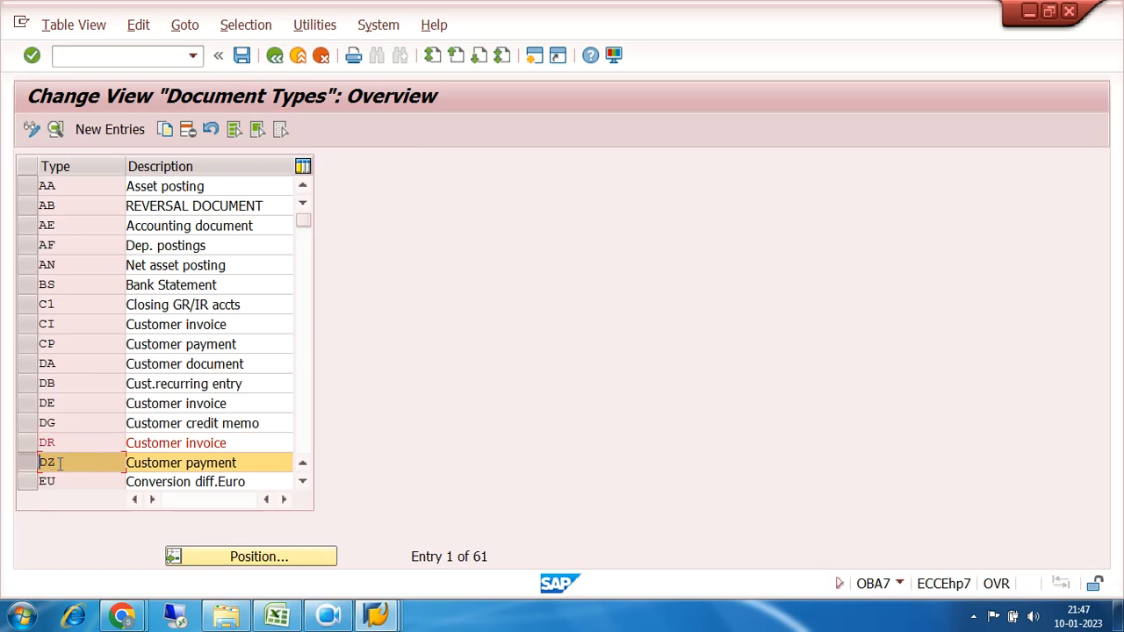
double_click(60, 463)
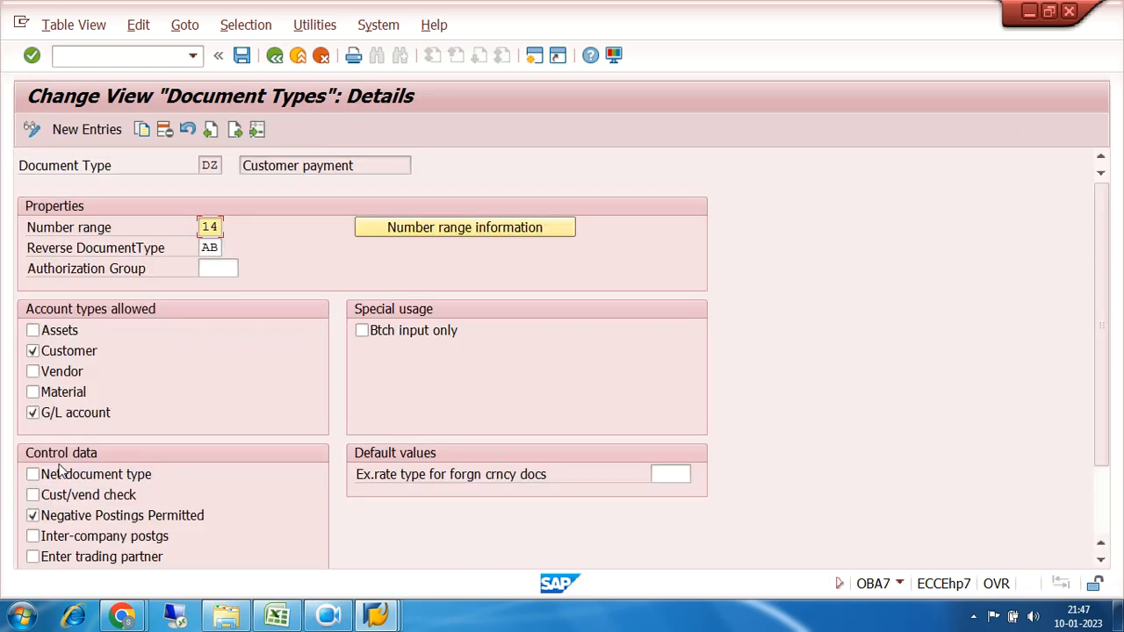
left_click(215, 247)
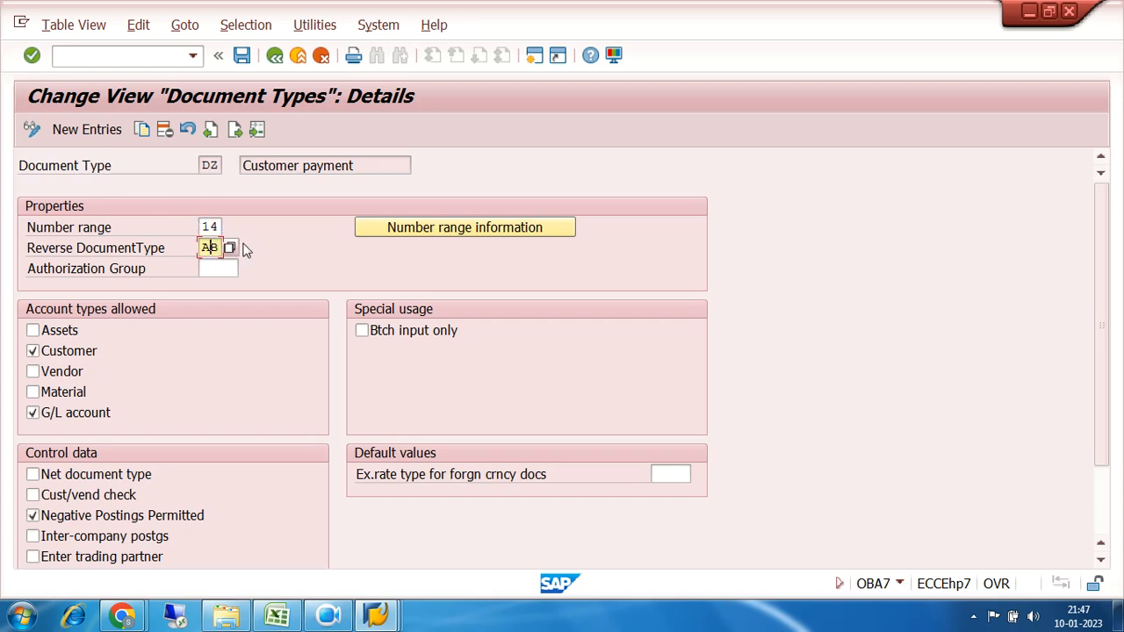
double_click(203, 226)
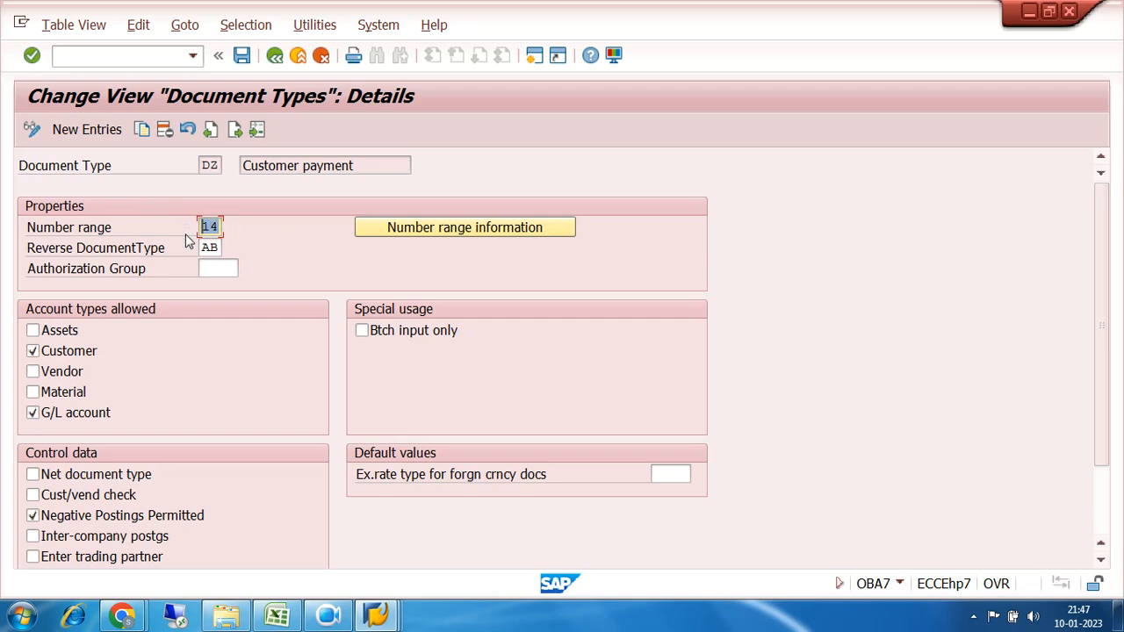
- From the DZ details, open company code 7200's accounting document number range intervals for change
left_click(409, 228)
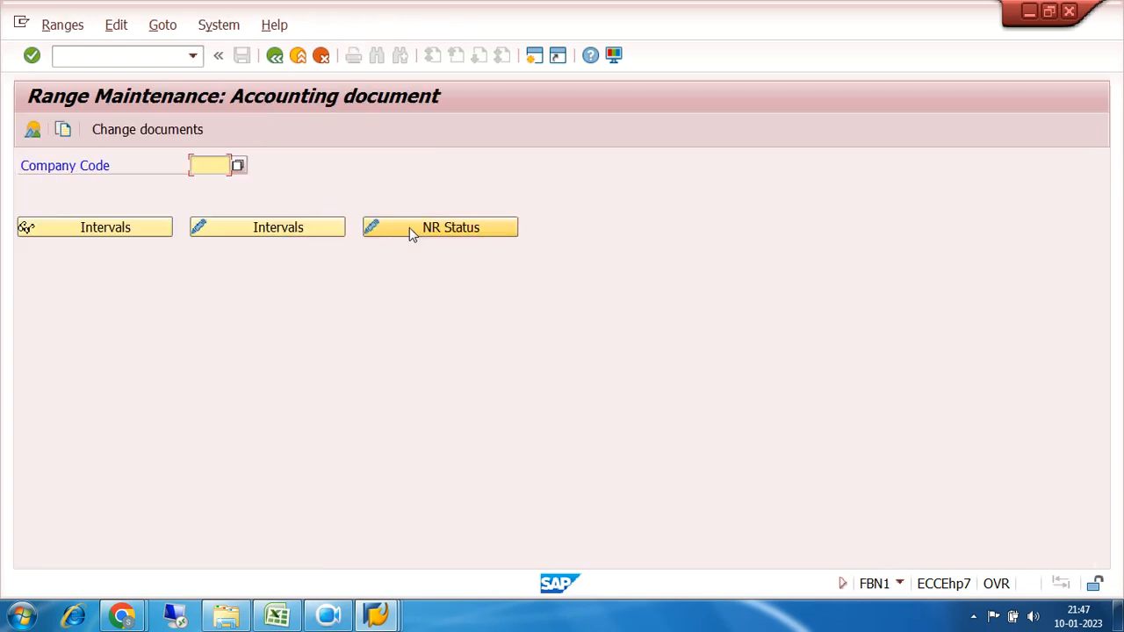
type("7200")
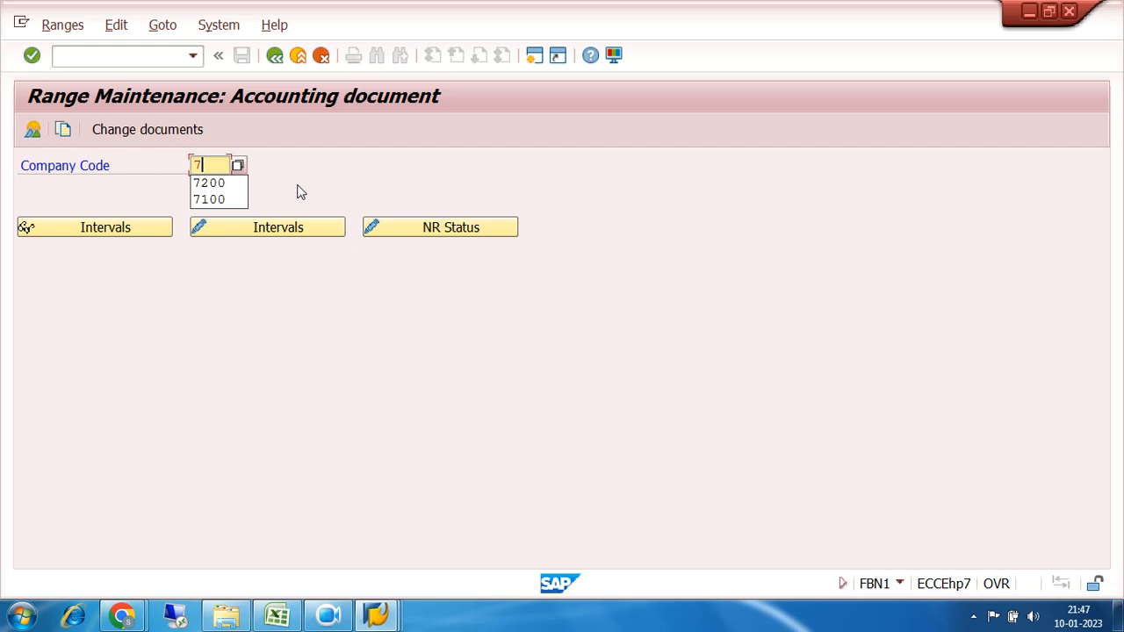
left_click(266, 224)
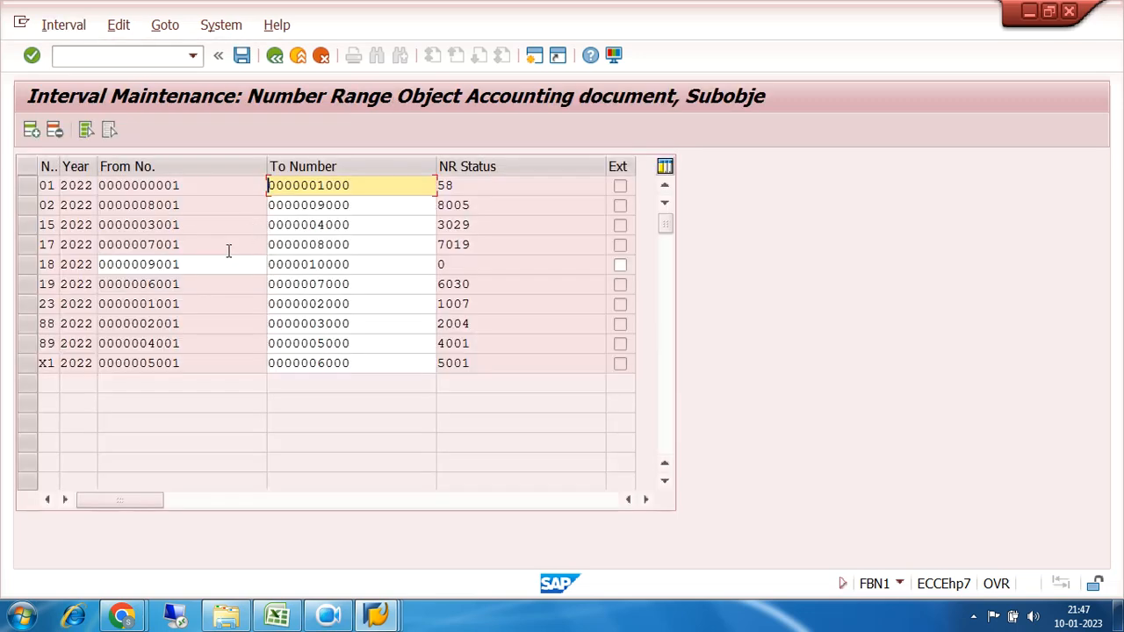
- Add number range interval 14 for year 2022, running from 10001 to 11000
left_click(32, 130)
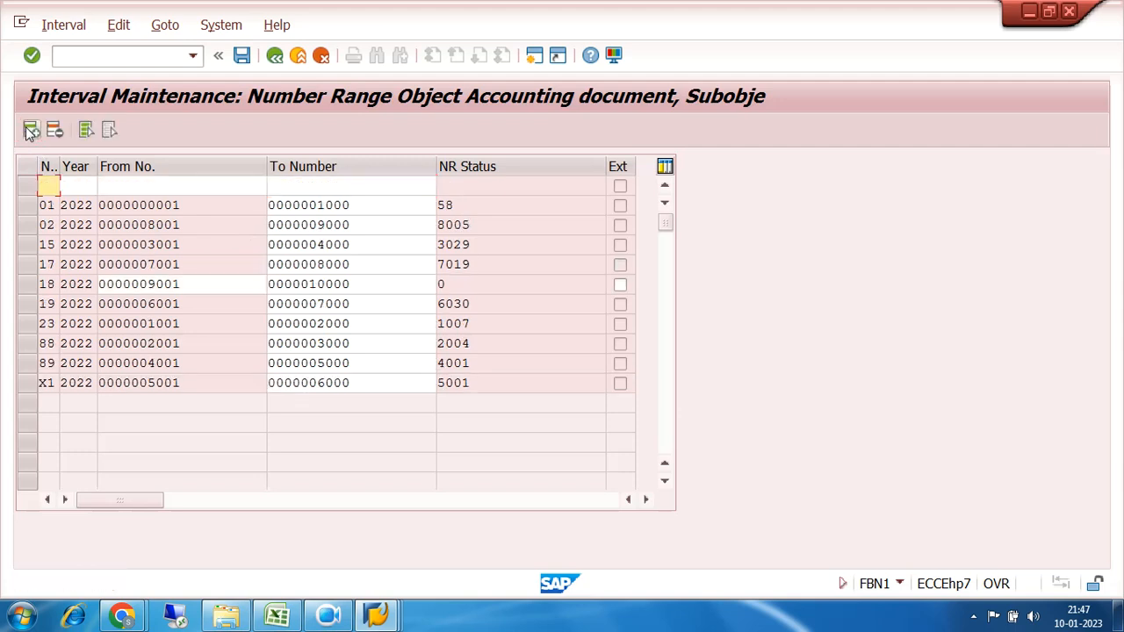
type("14")
left_click(83, 182)
type("2022")
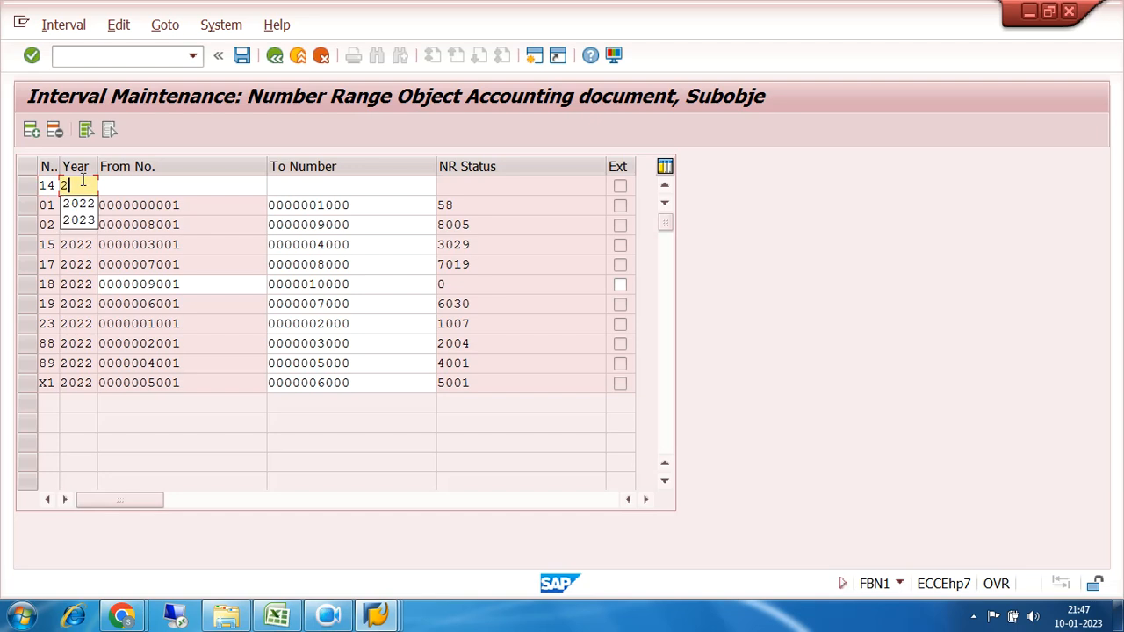
left_click(136, 184)
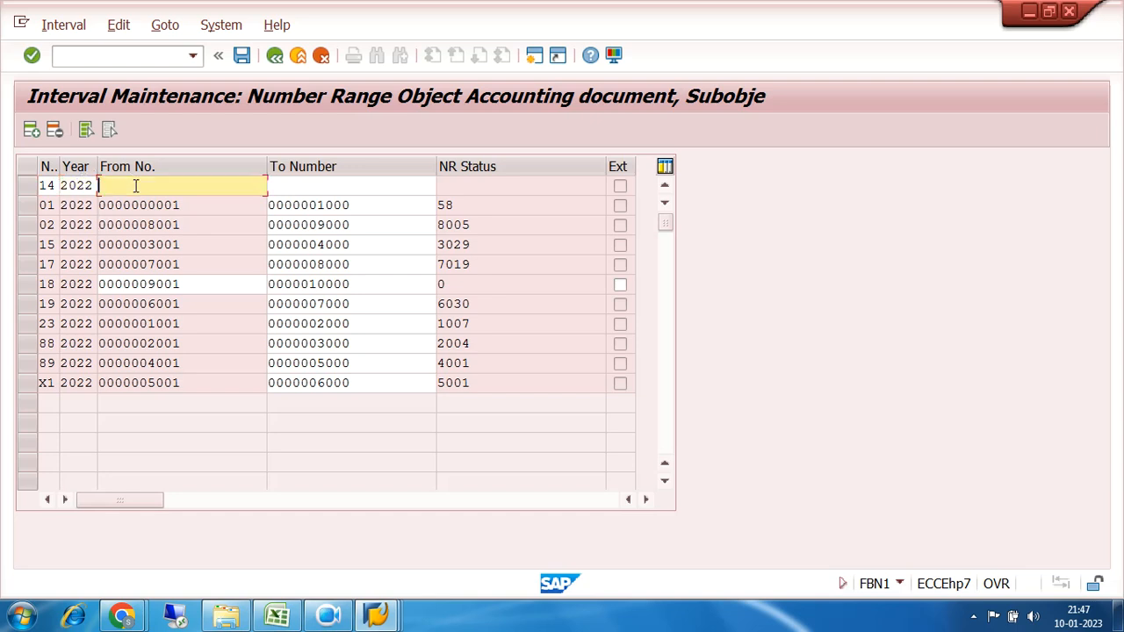
type("10")
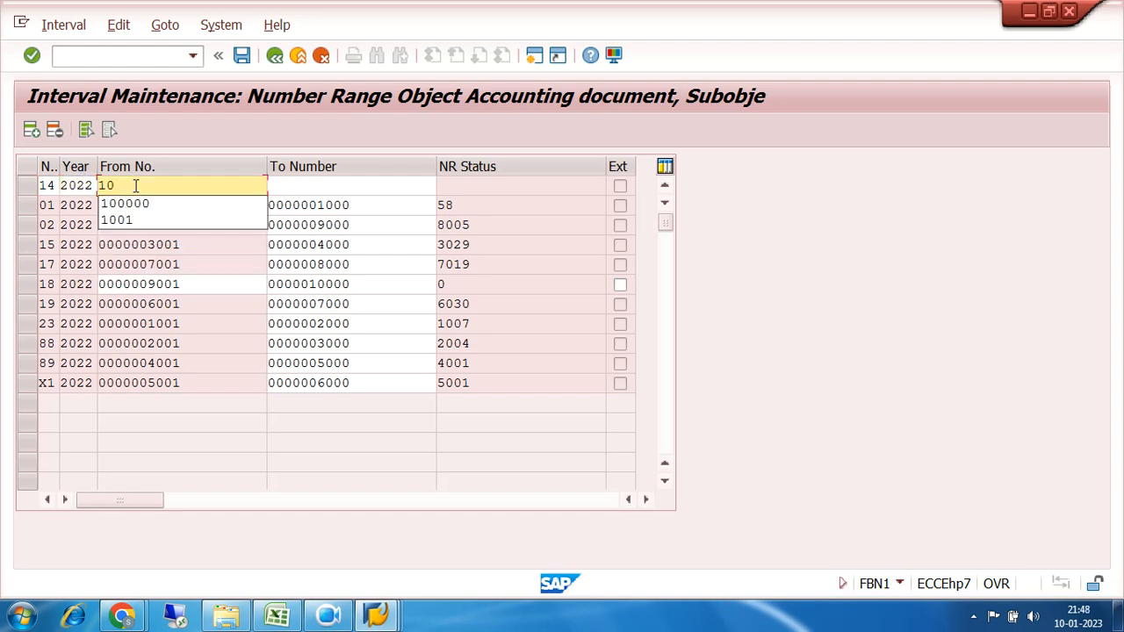
type("00")
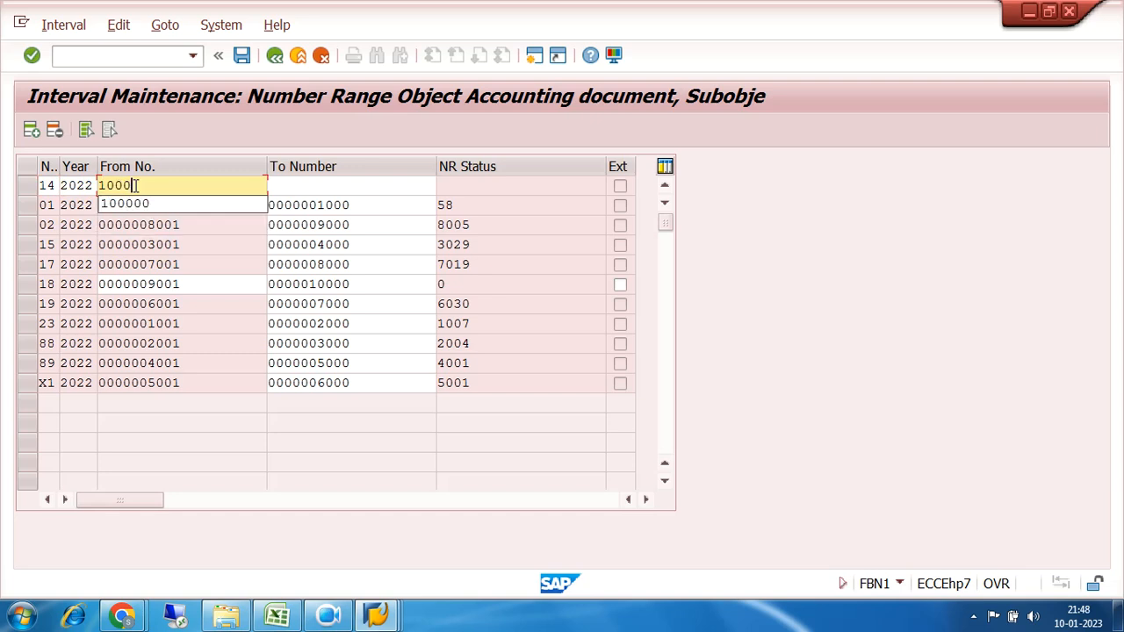
type("1")
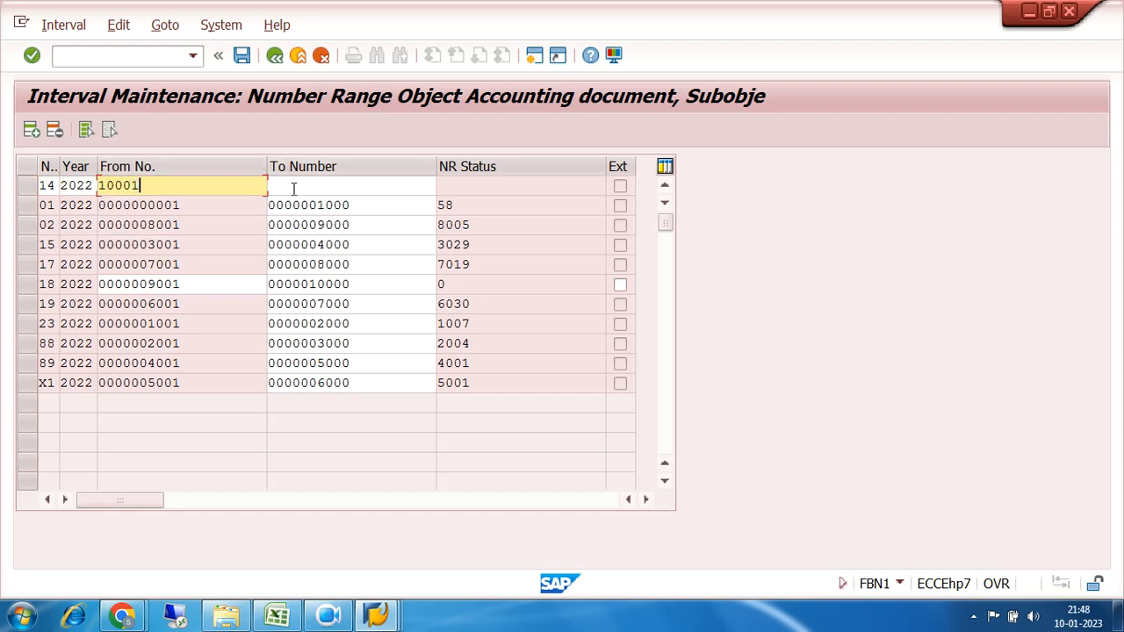
left_click(295, 187)
type("11000")
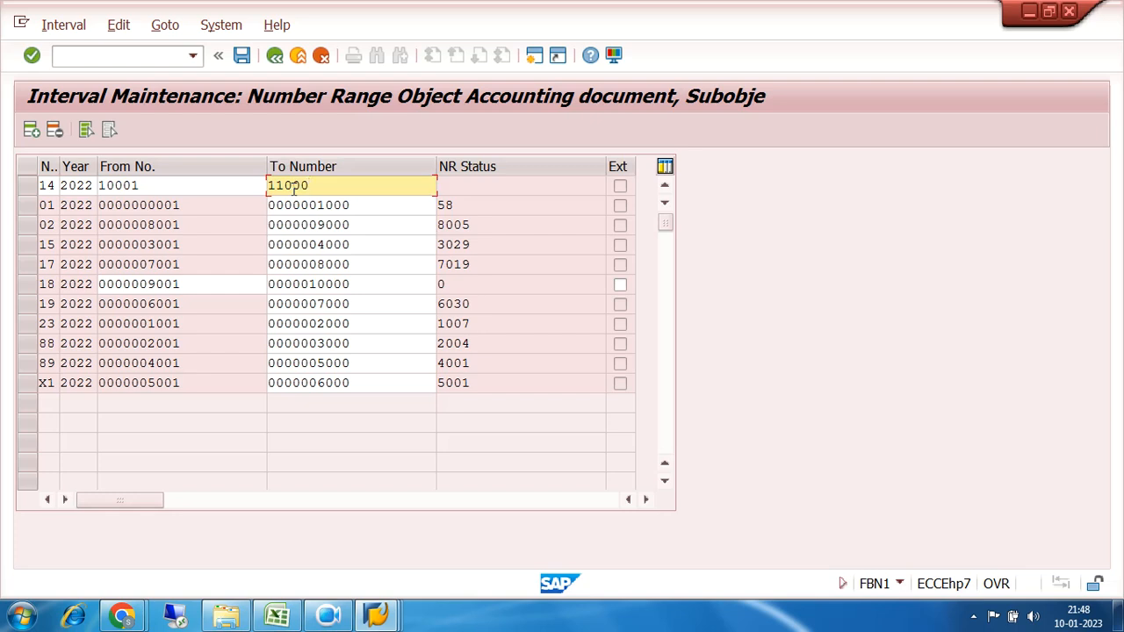
- Save the new interval, accept the transport notice and return to the document types overview
left_click(241, 56)
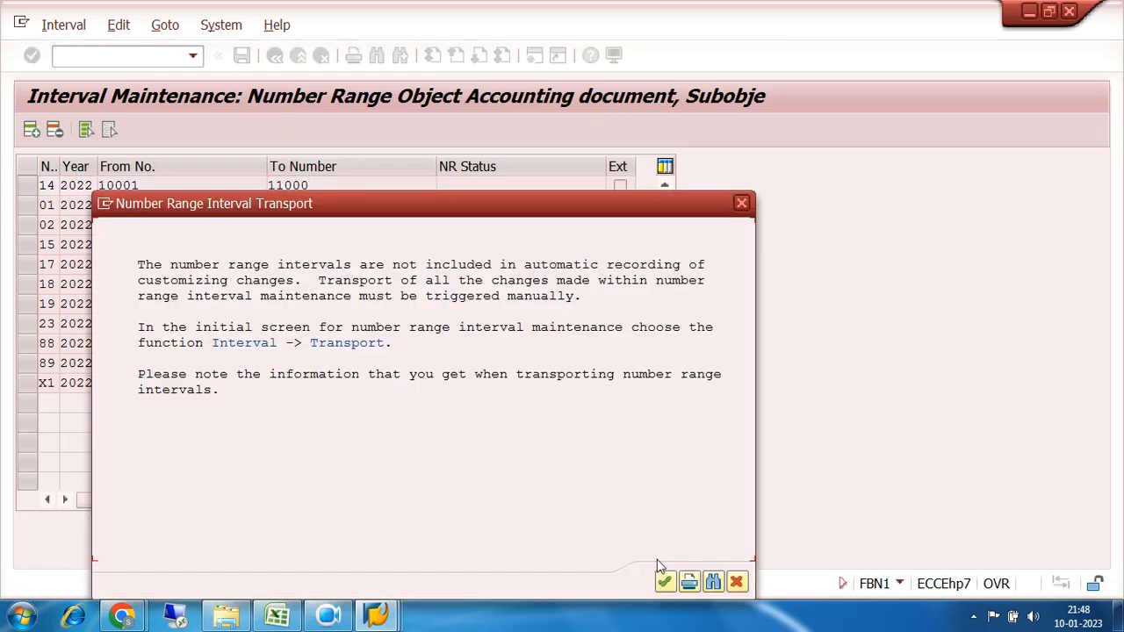
left_click(667, 582)
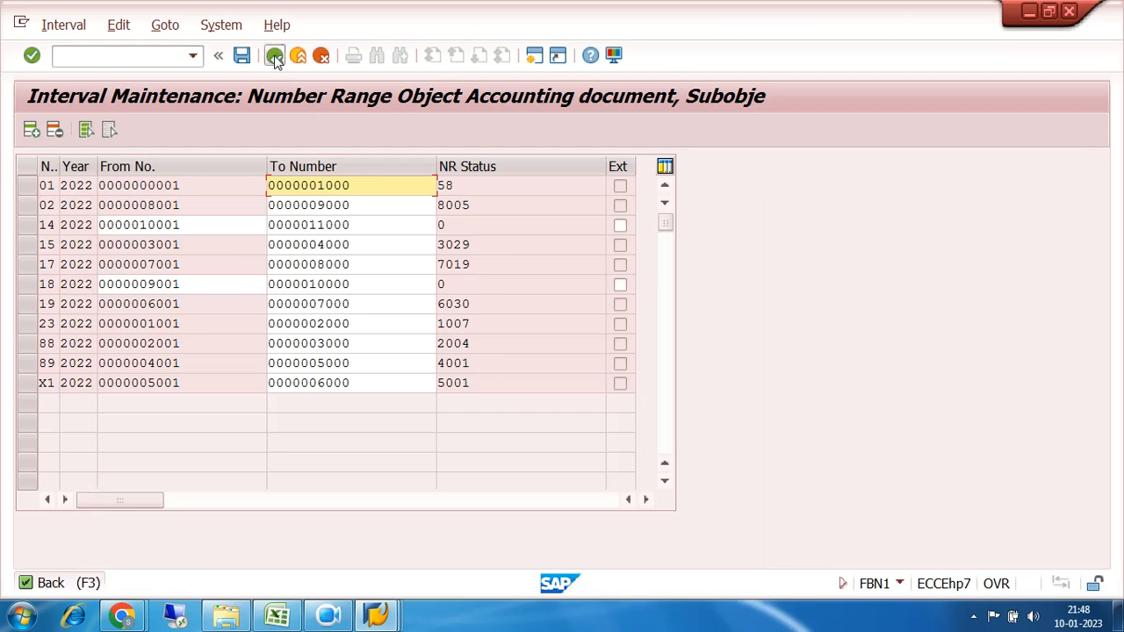
left_click(274, 55)
left_click(274, 56)
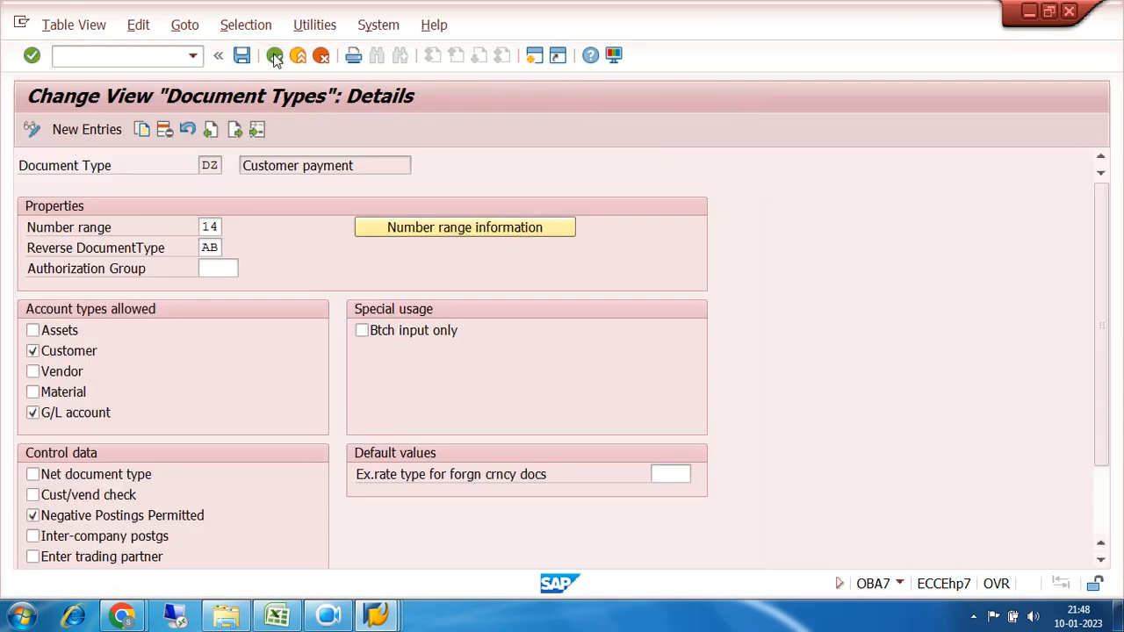
left_click(274, 55)
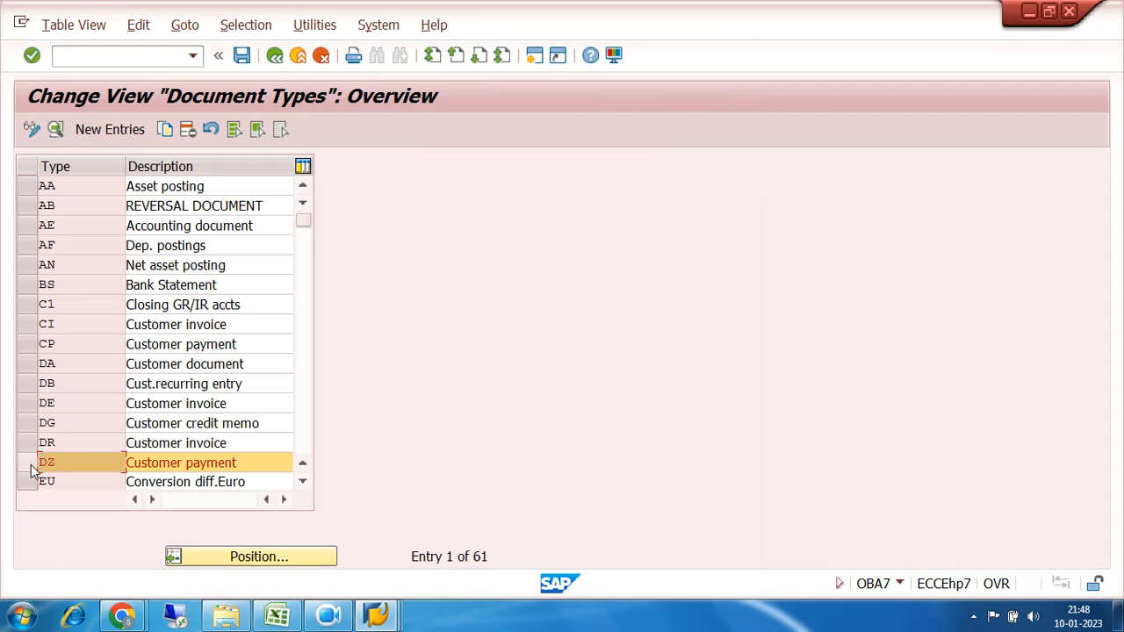
- From the details of document type DA, Customer document, open company code 7200's number range intervals for change
double_click(68, 364)
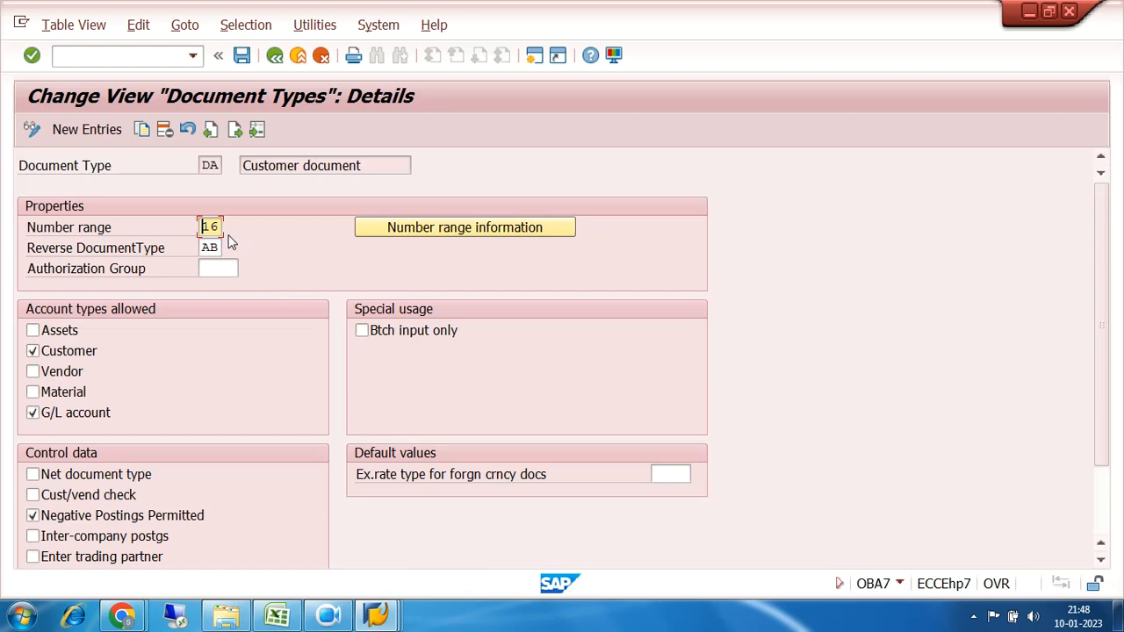
left_click(360, 230)
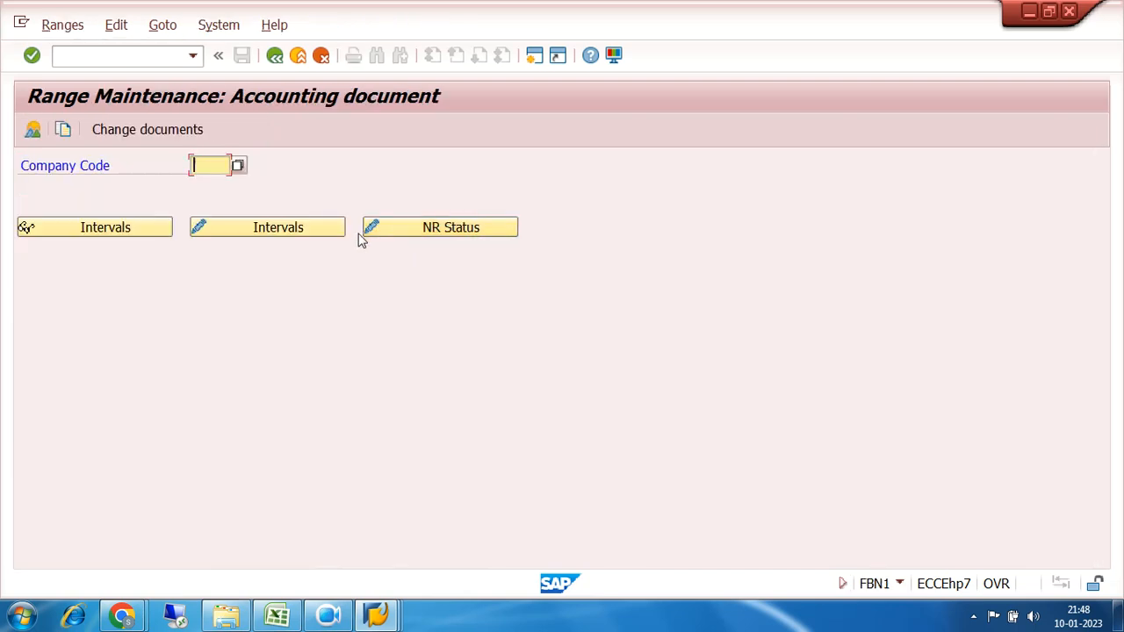
type("7200")
left_click(255, 230)
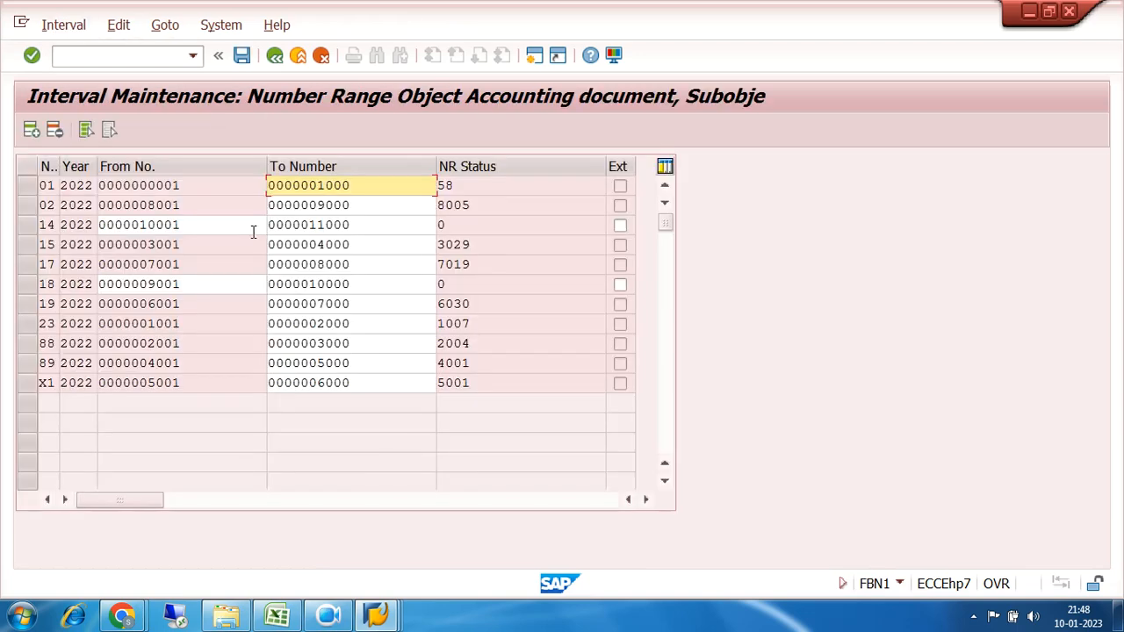
- Add number range interval 16 for year 2022, running from 11001 to 12000
left_click(31, 130)
type("16")
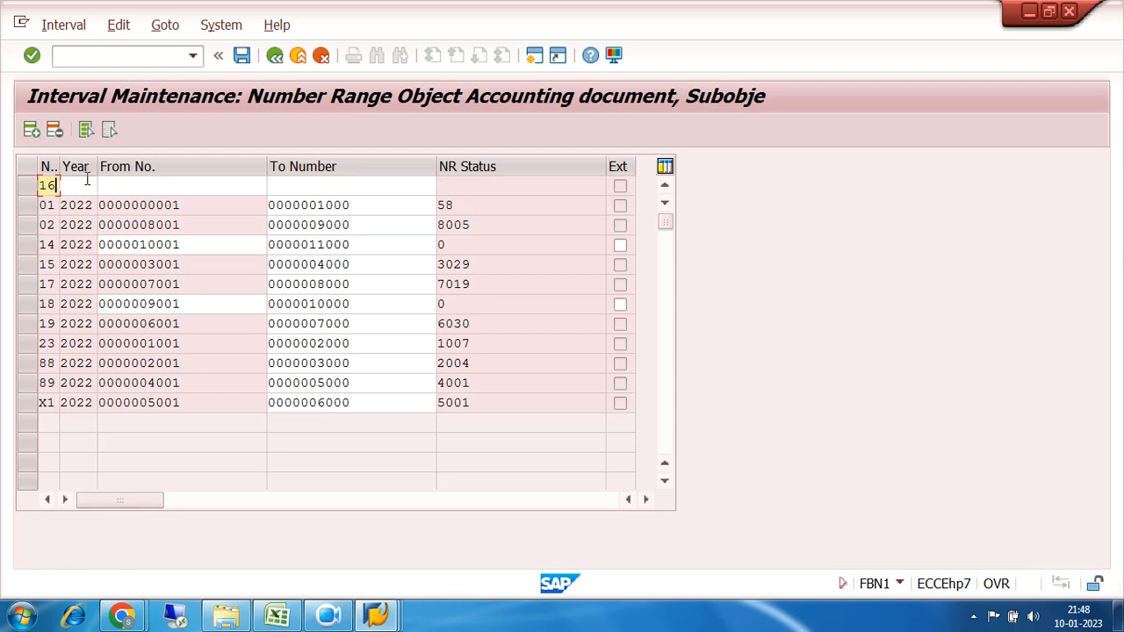
left_click(86, 179)
type("2023")
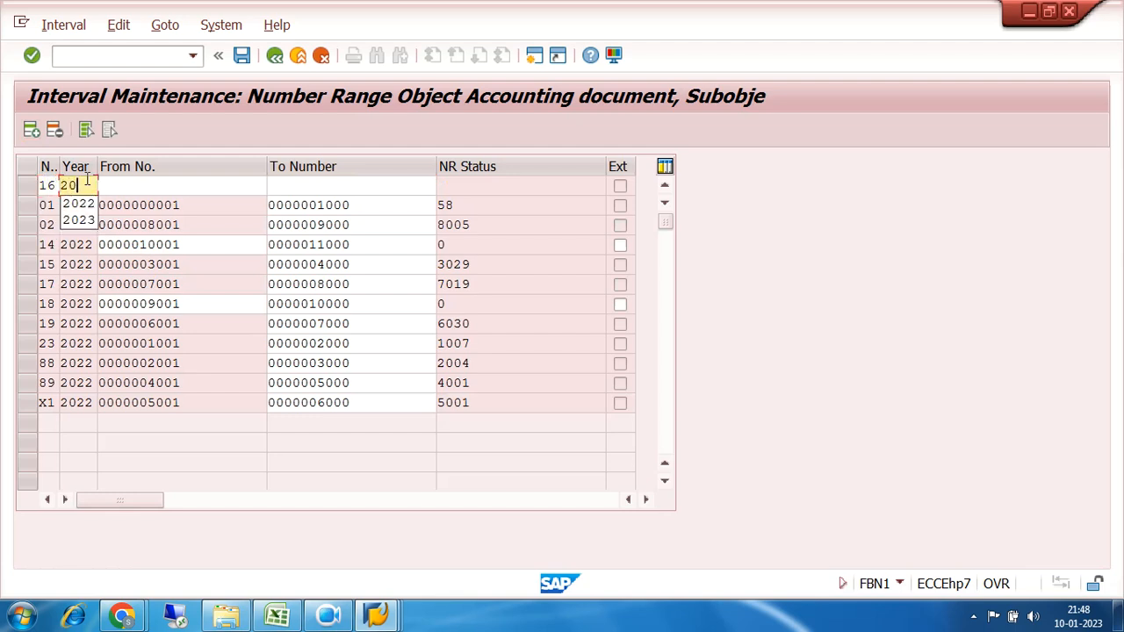
left_click(142, 182)
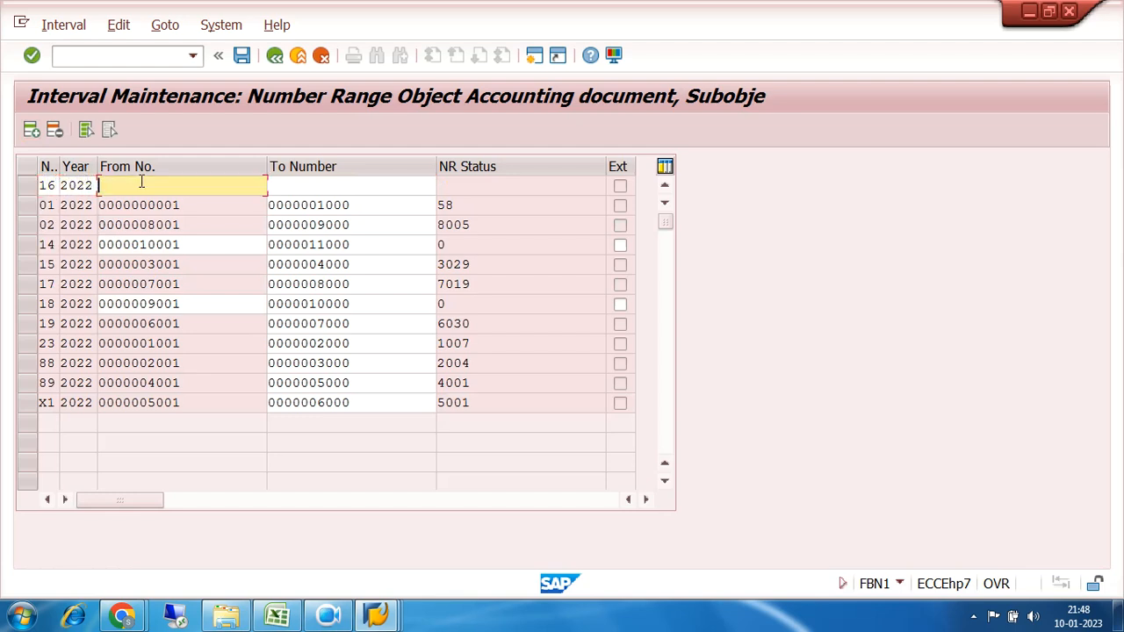
type("11001")
left_click(292, 187)
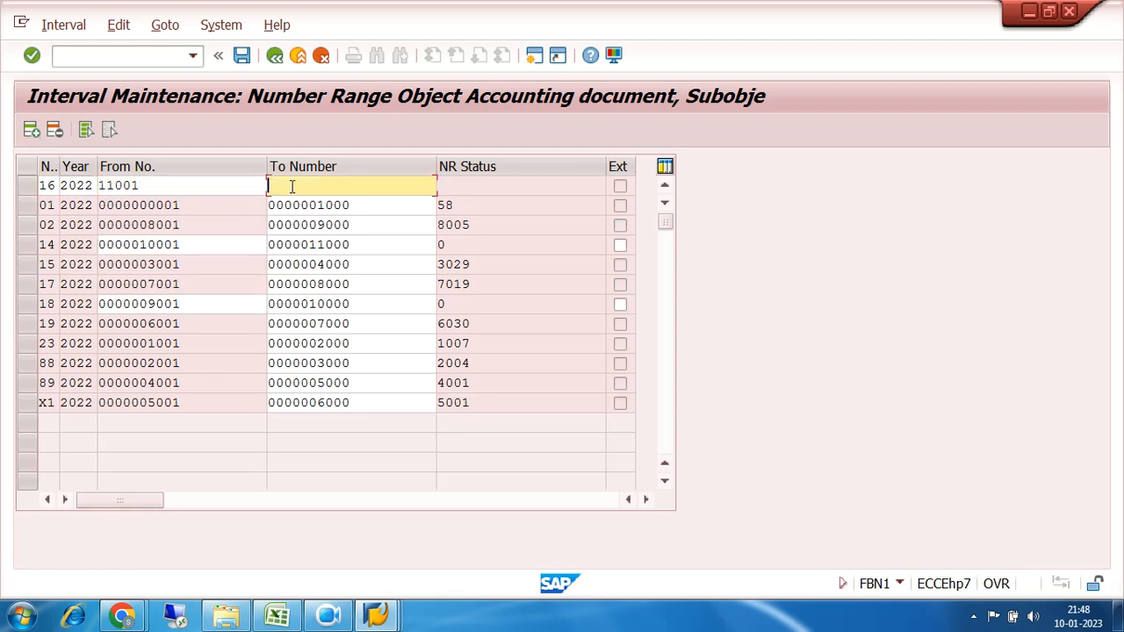
type("12000")
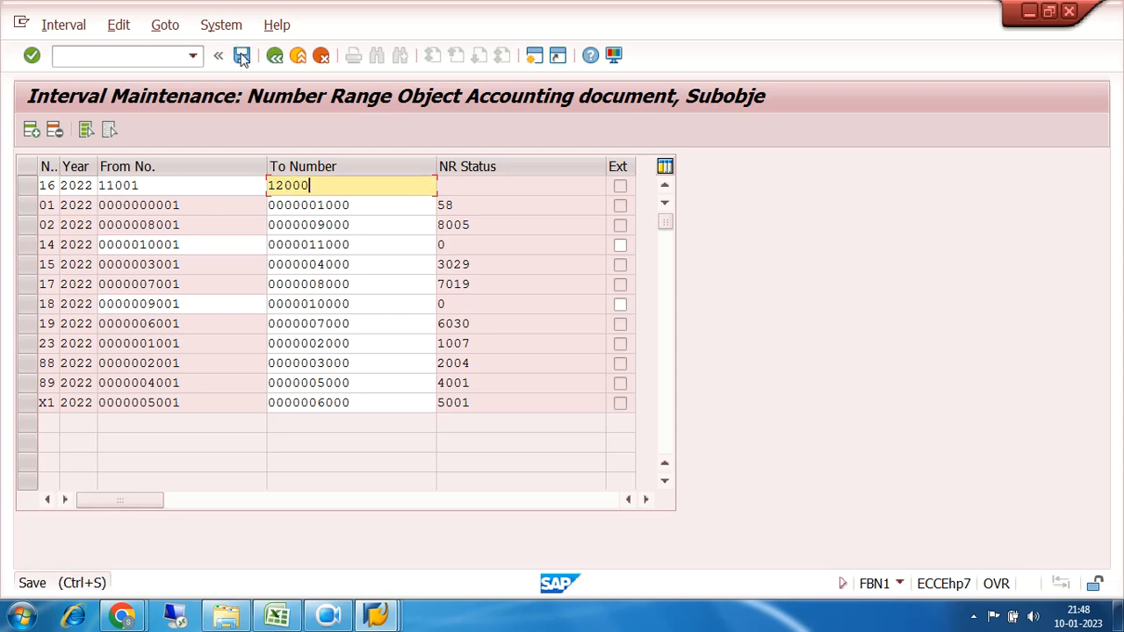
- Save interval 16, accept the transport notice and go back to the SAP Easy Access screen
left_click(242, 56)
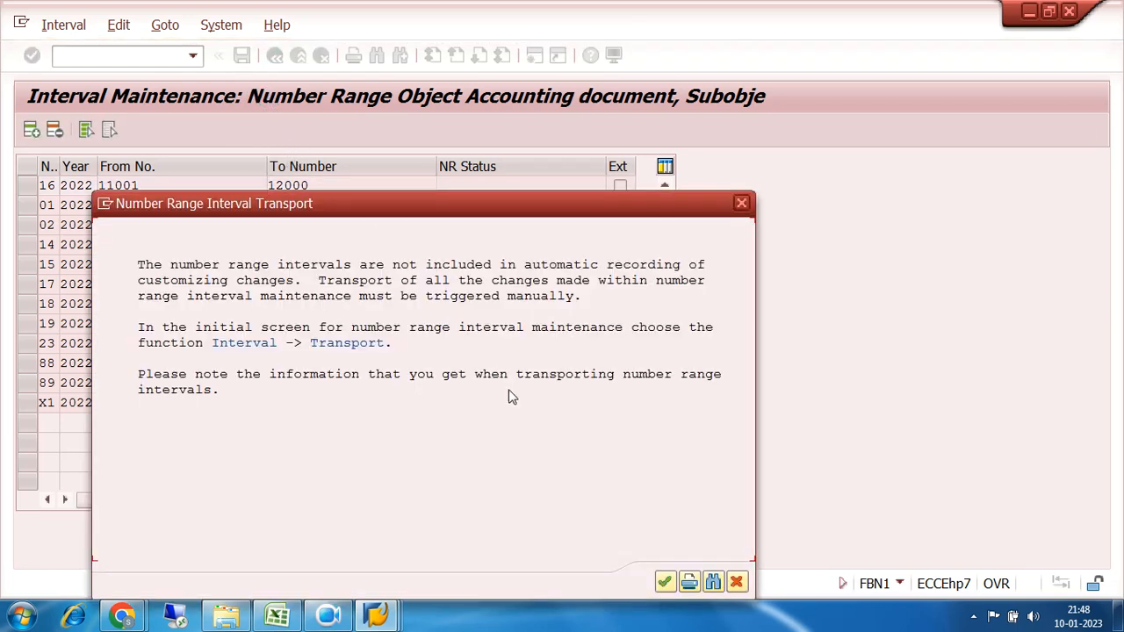
left_click(665, 582)
left_click(275, 56)
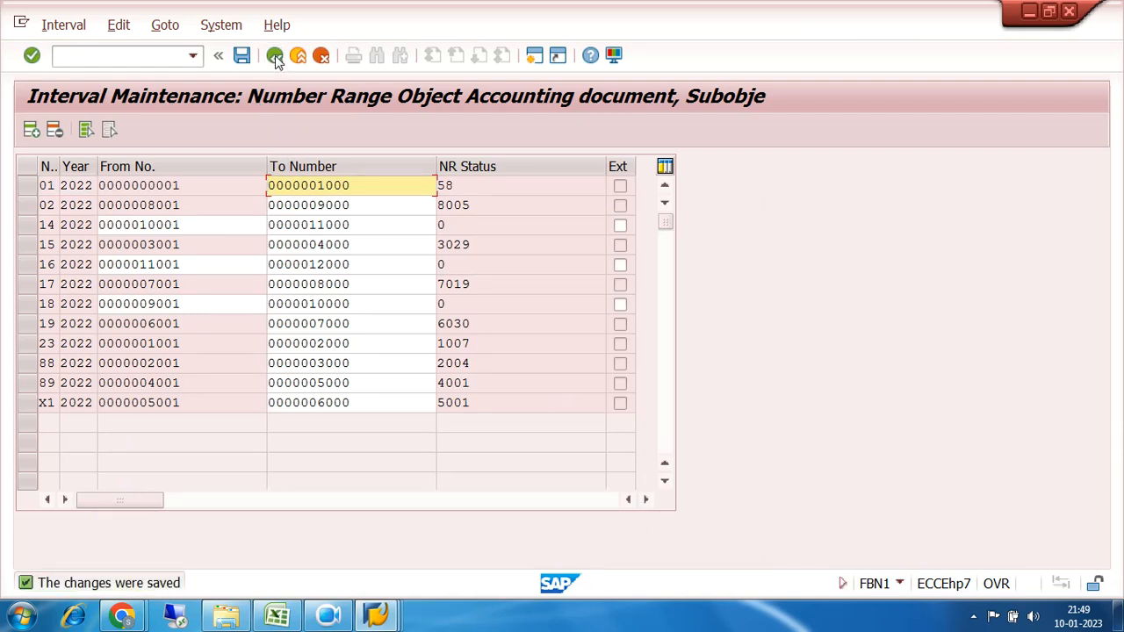
left_click(275, 56)
left_click(275, 56)
left_click(275, 56)
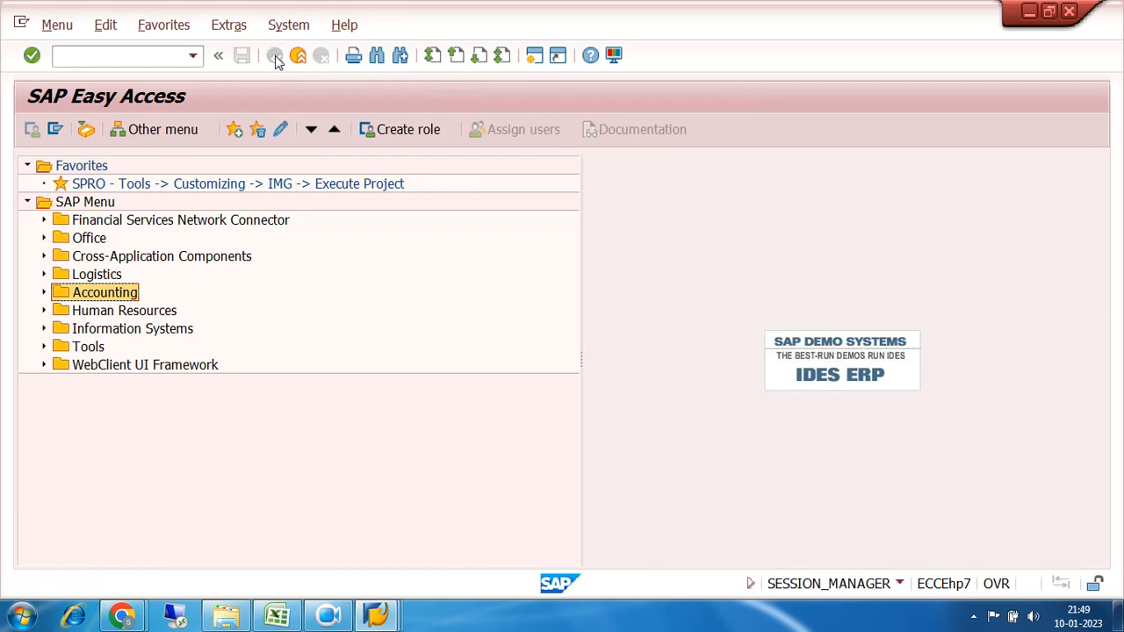
- Open the FB70 Invoice transaction from the Accounts Receivable document entry functions in Financial Accounting
left_click(44, 293)
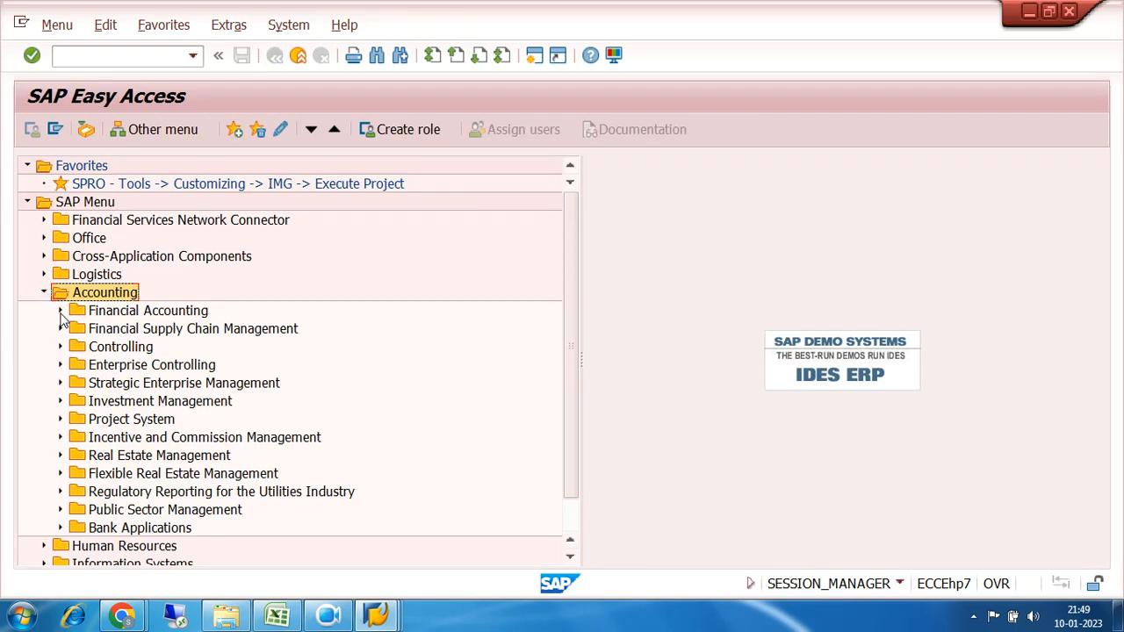
left_click(60, 311)
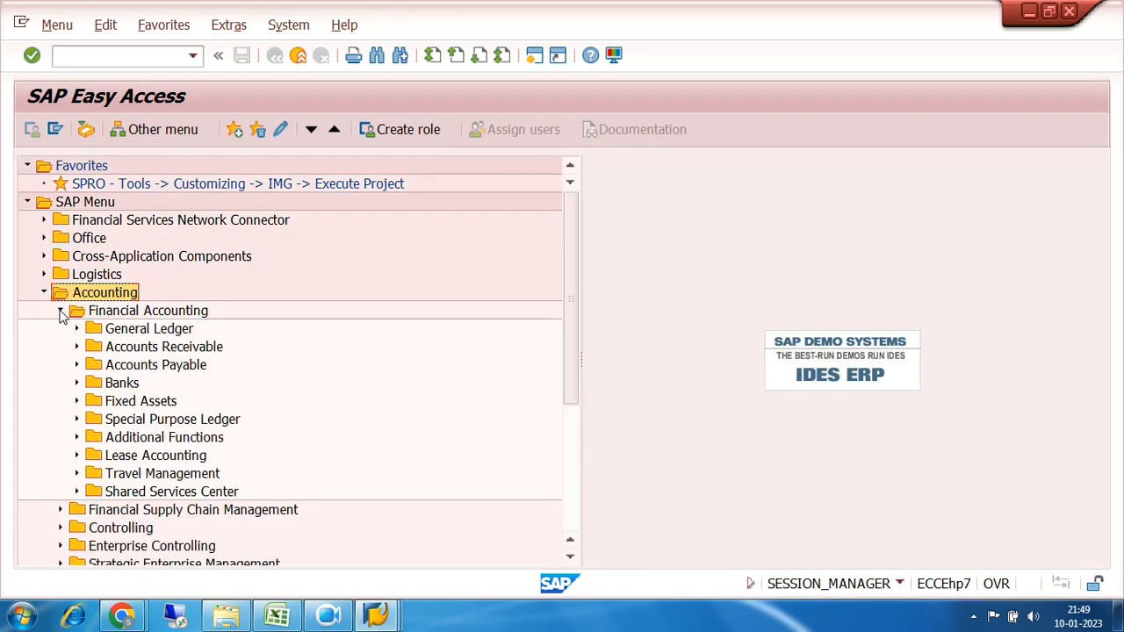
left_click(77, 346)
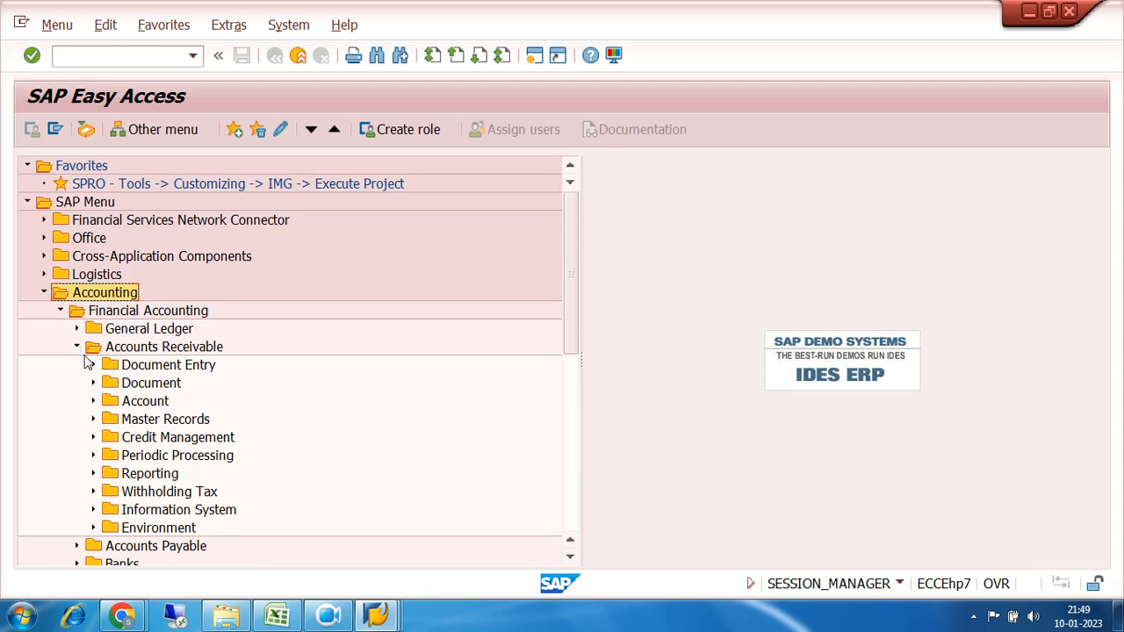
left_click(93, 365)
scroll(303, 327, "down", 1)
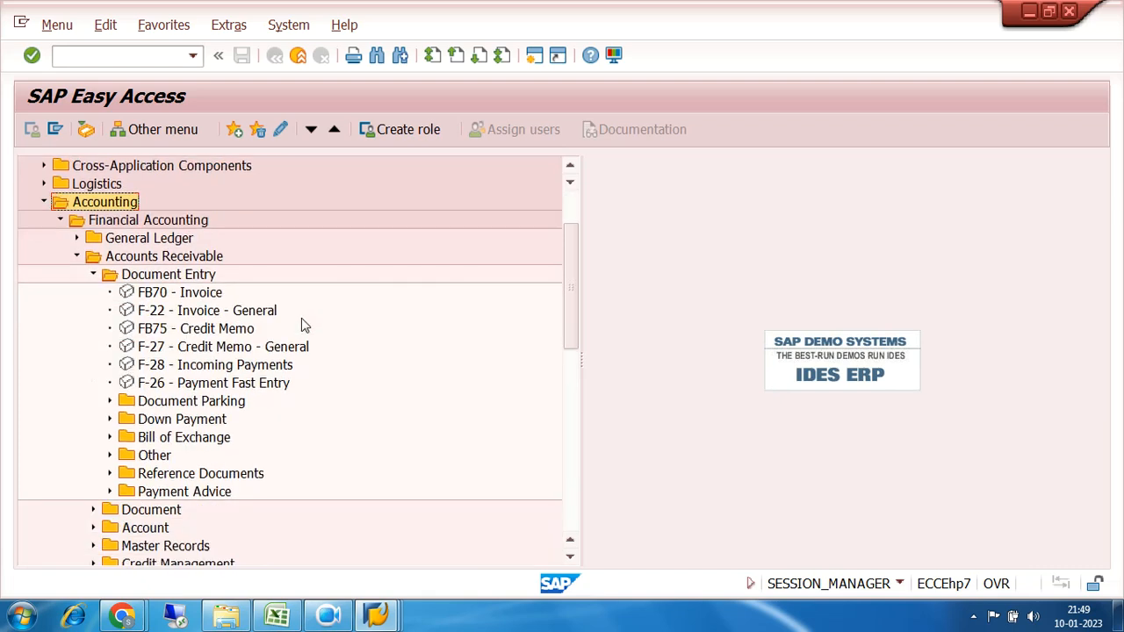
left_click(176, 296)
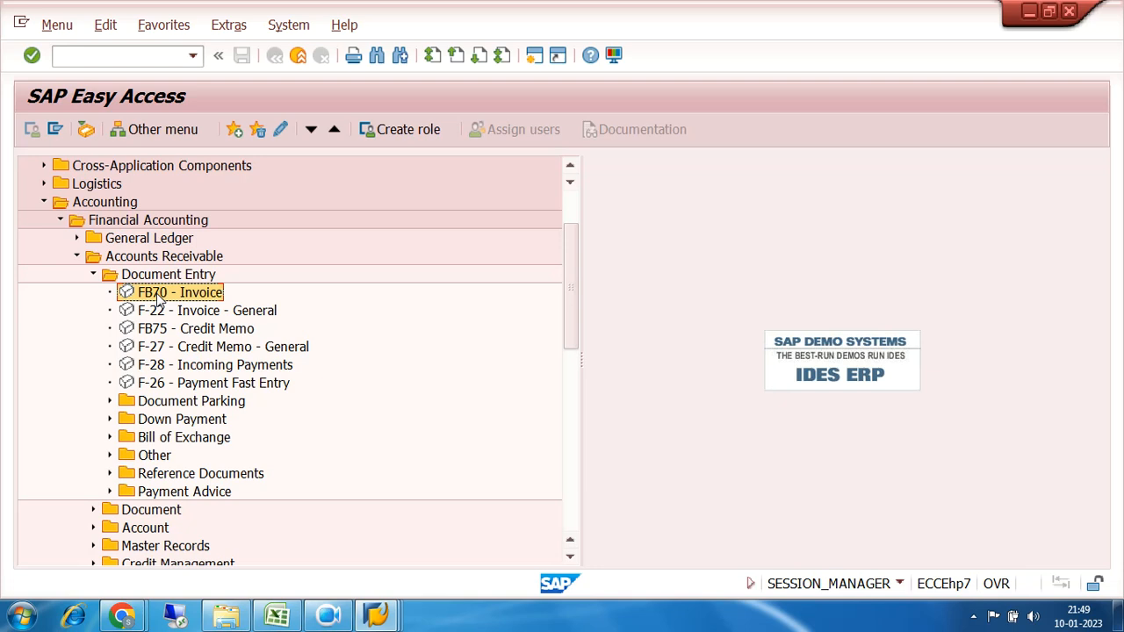
double_click(158, 296)
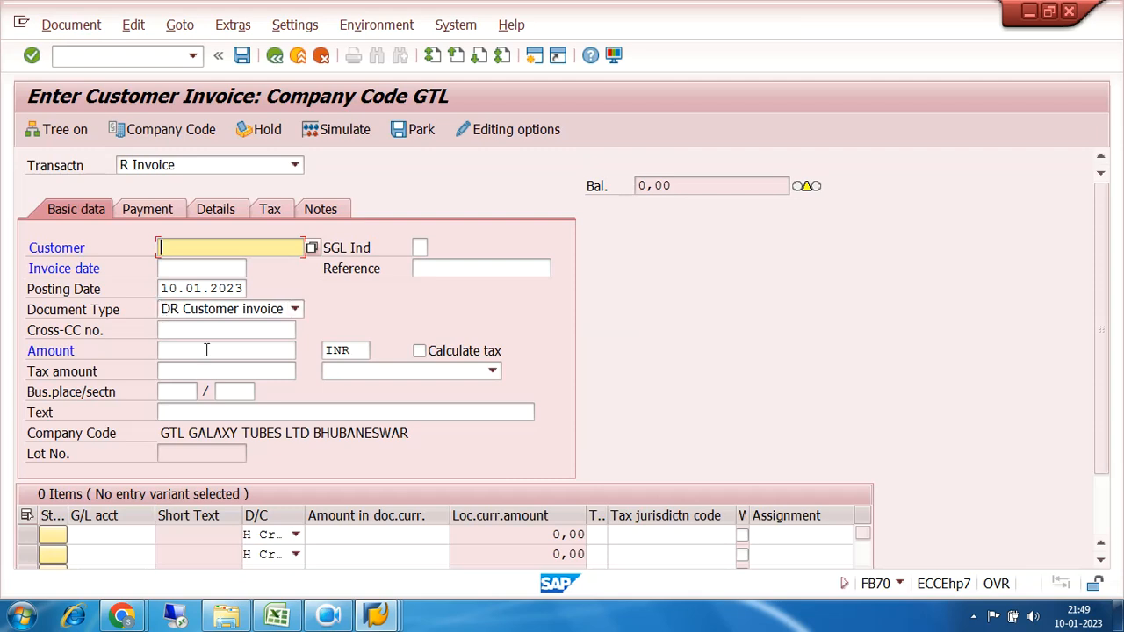
- Switch the customer invoice entry to company code 7200
left_click(162, 131)
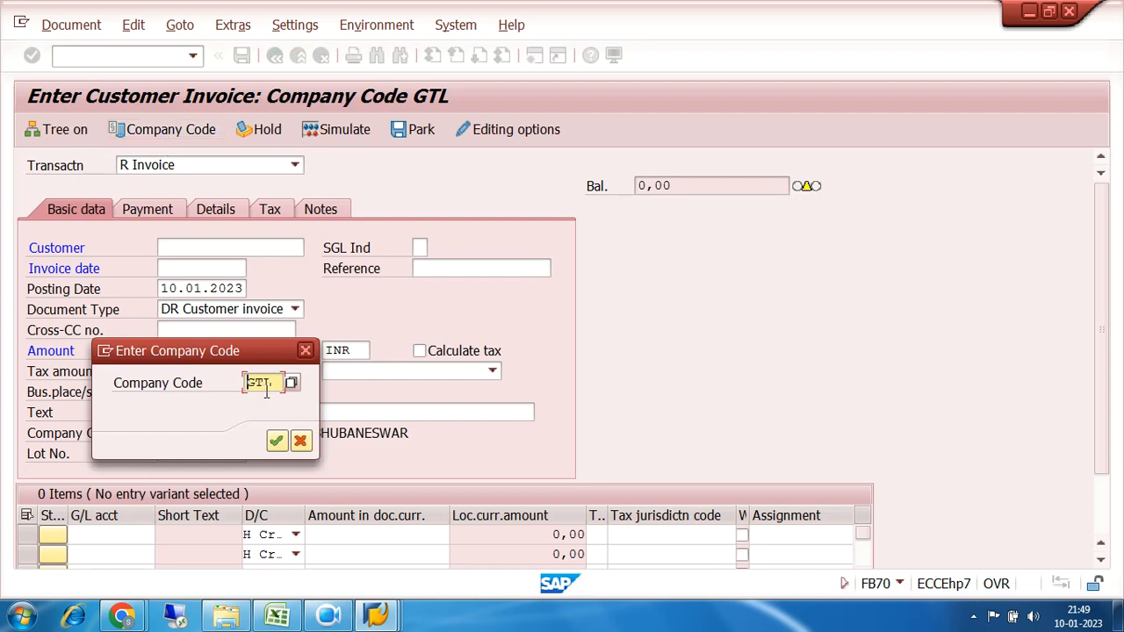
type("7200")
key("Return")
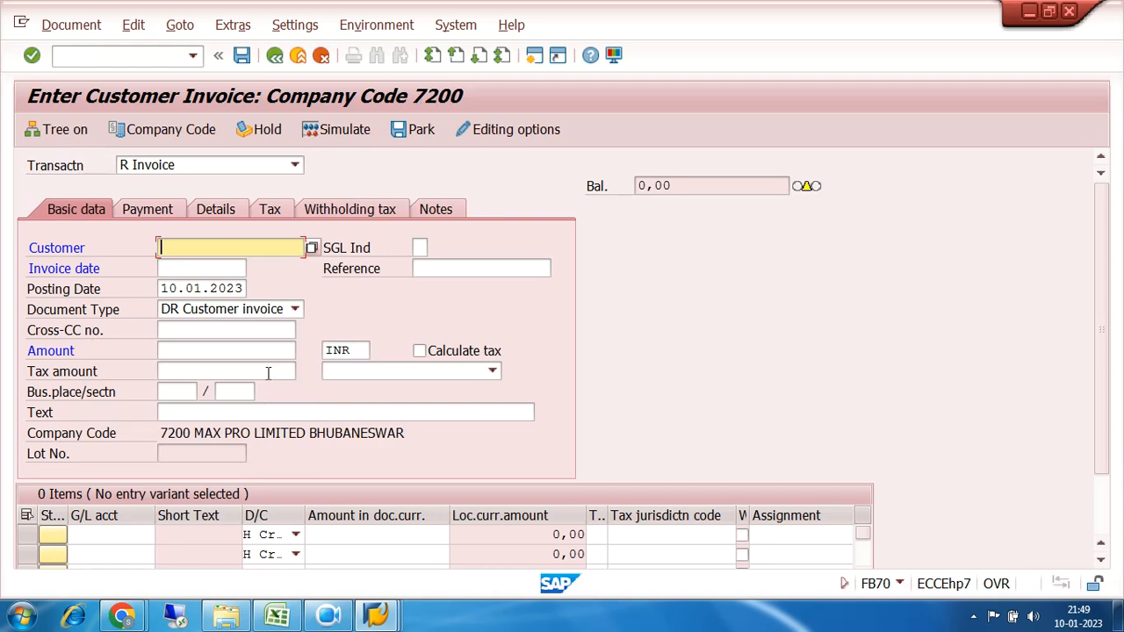
- Search for customers by company code 7200 and choose GLOBAL TRADING LTD as the invoice customer
left_click(312, 248)
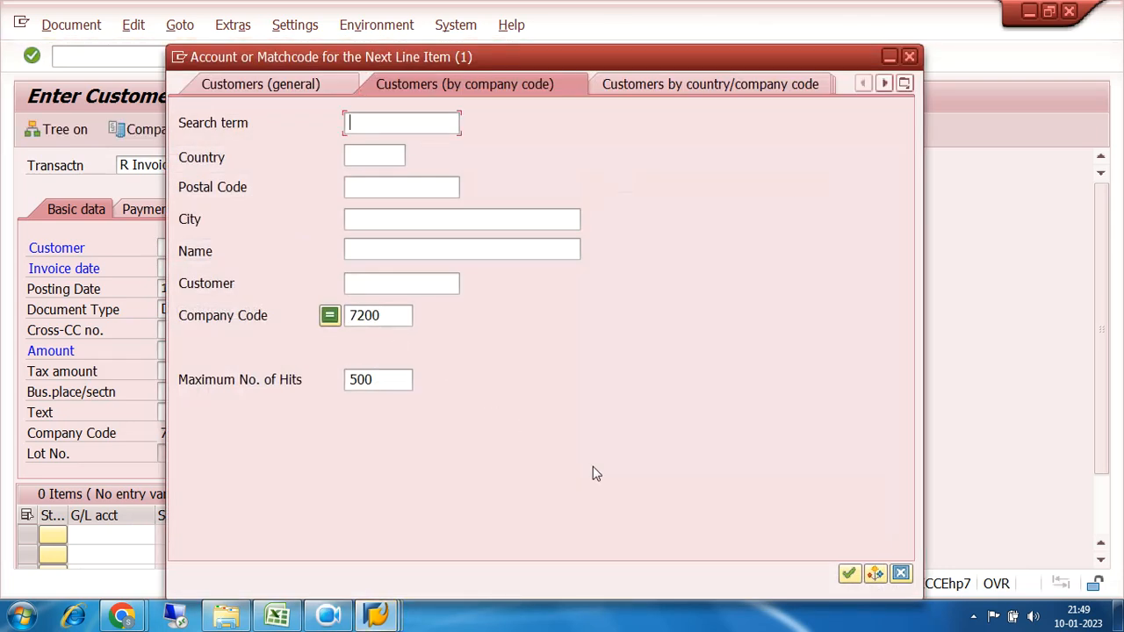
left_click(850, 576)
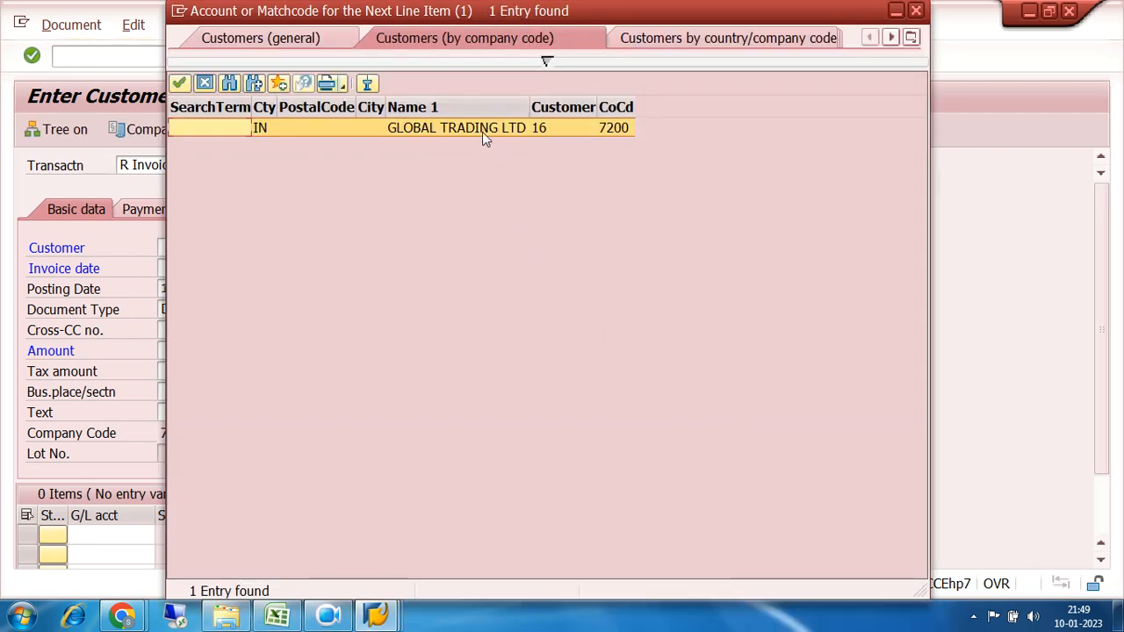
double_click(608, 136)
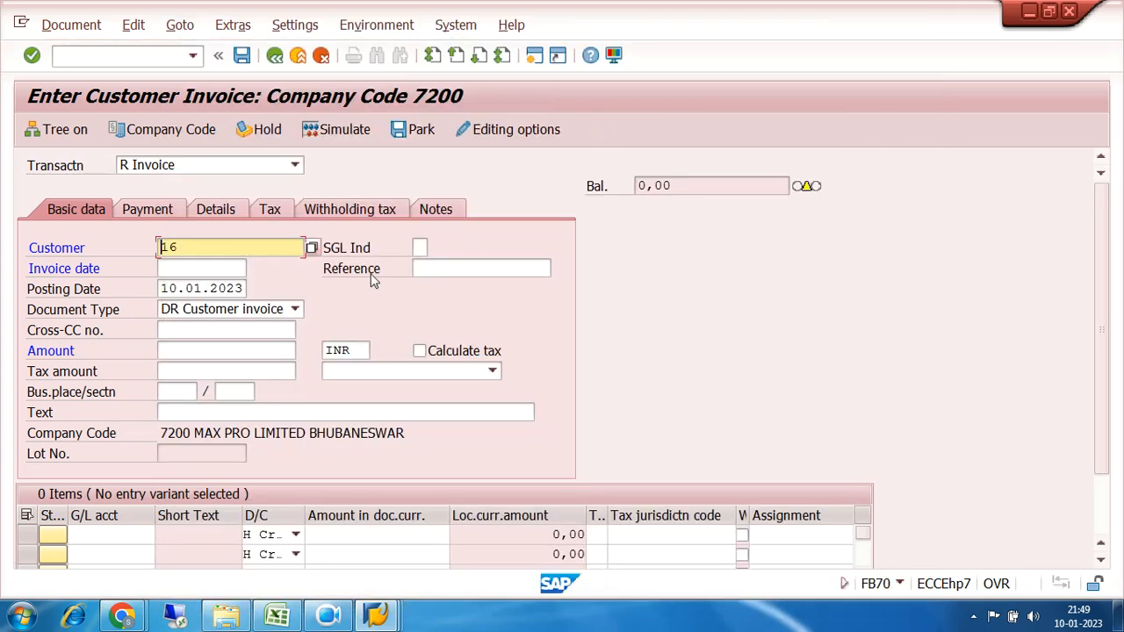
- Set the invoice date to 10.01.2023 and move on to the invoice amount
left_click(199, 268)
type("10.01.20")
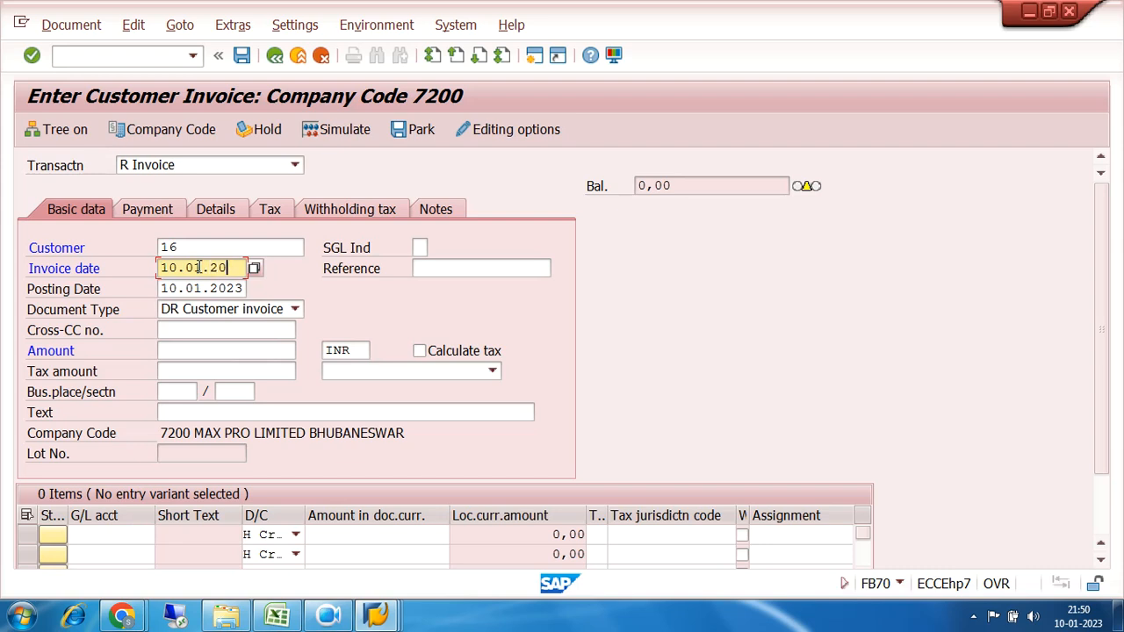
type("23")
left_click(201, 352)
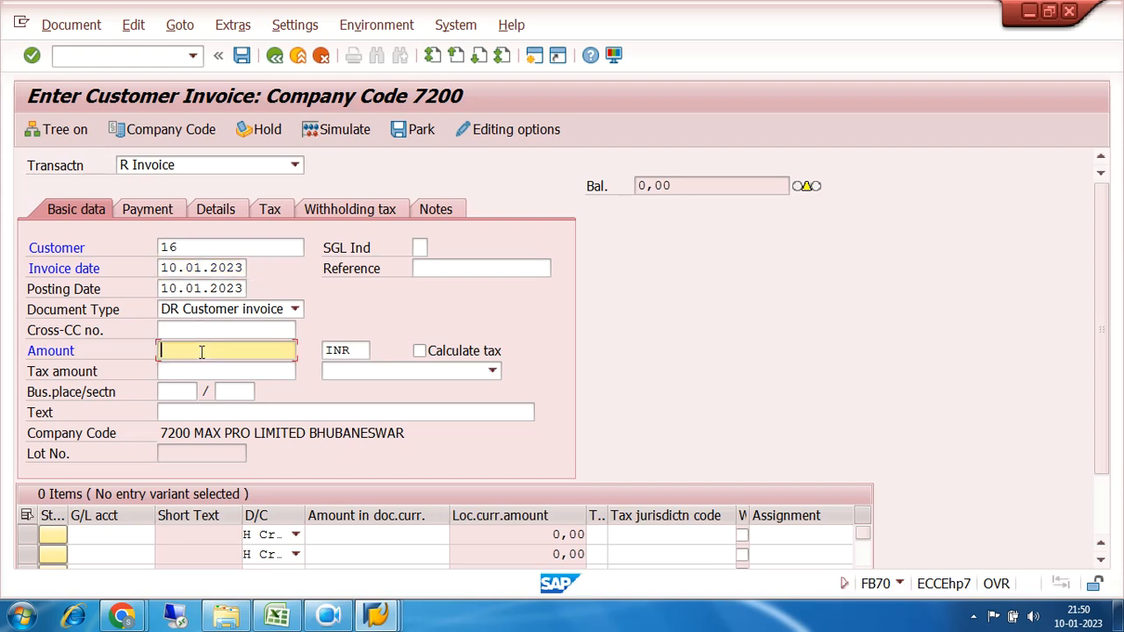
- Set the invoice amount to 125000 and enter the text SALES INVOICE POSTING
type("125000")
left_click(206, 412)
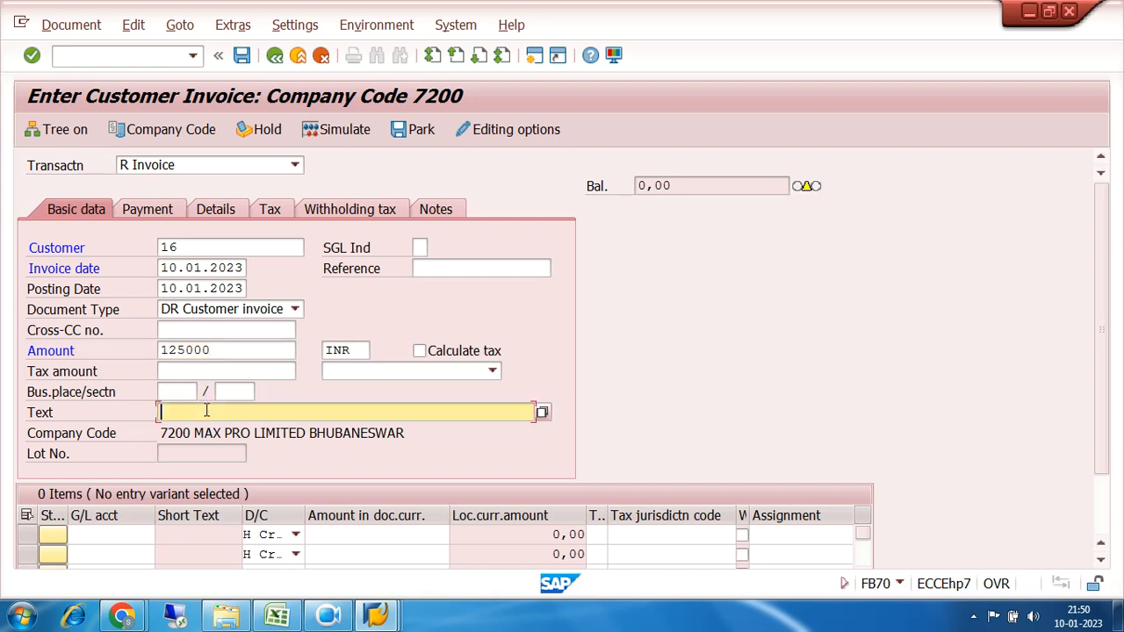
type("SA")
type("S INVOICE POSTING")
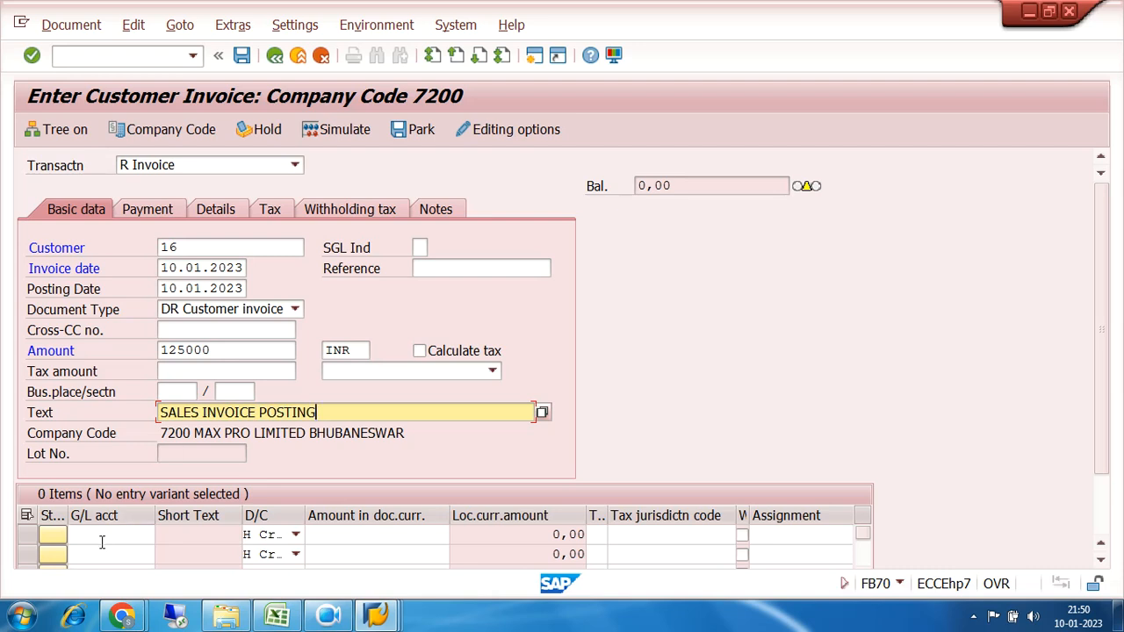
- Add a credit line item for G/L account 300000, carrying over the full invoice amount and the header text
left_click(101, 536)
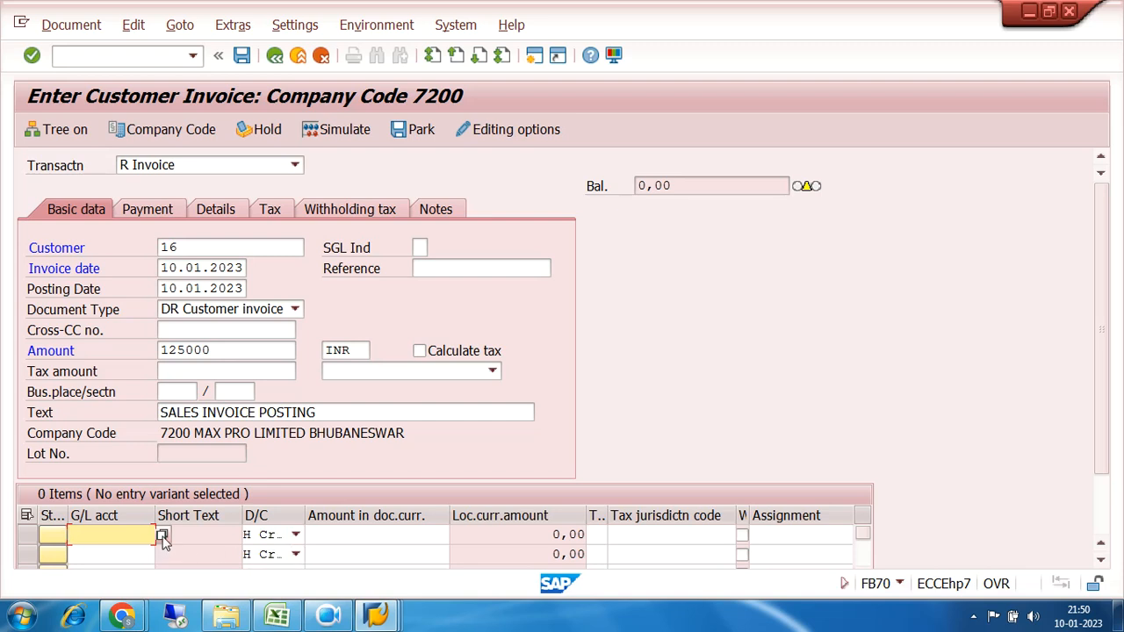
type("300000")
left_click(339, 534)
type("*")
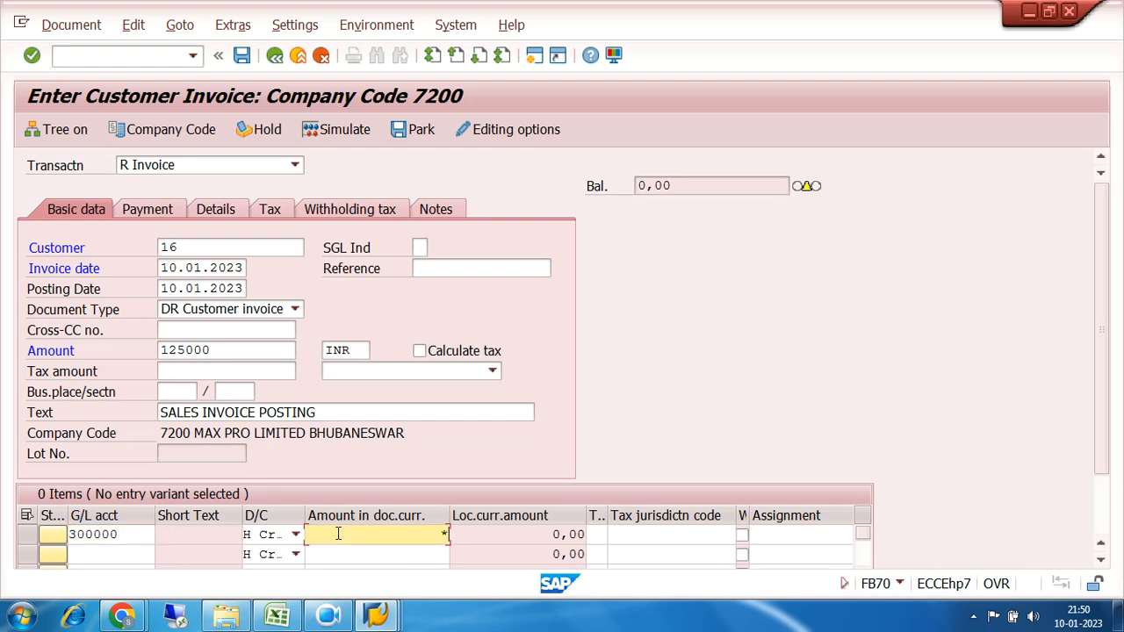
key("Tab")
key("Tab")
key("Tab")
key("Tab")
key("Tab")
key("Tab")
type("+")
key("Return")
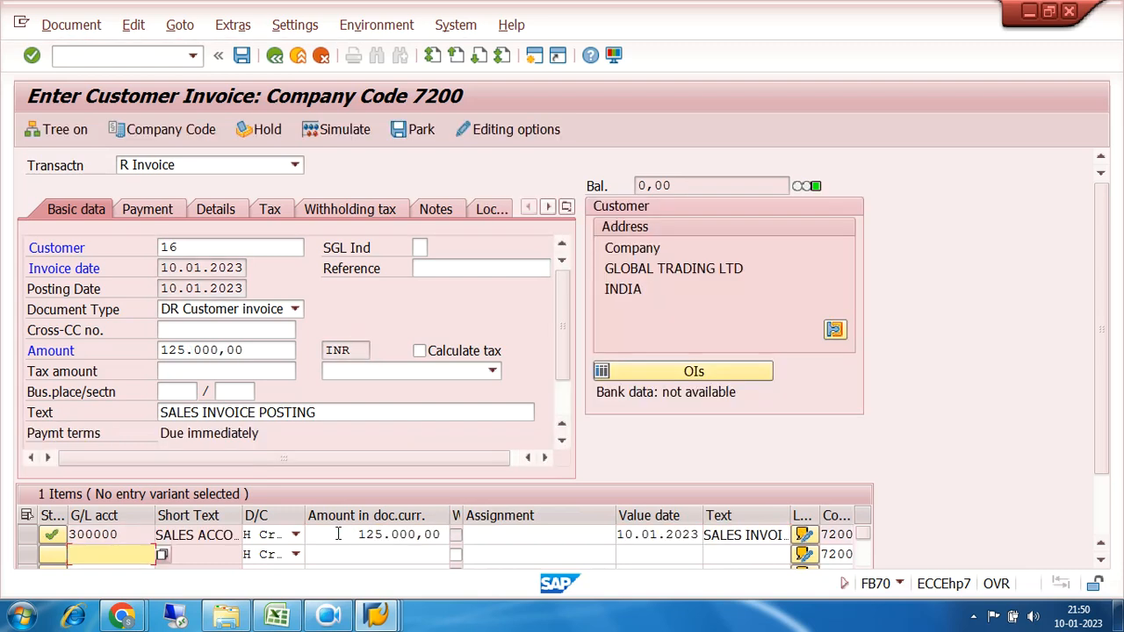
- Check the invoice balance, simulate the document to review its customer and sales lines, and post it
left_click(670, 185)
left_click_drag(670, 186, 629, 187)
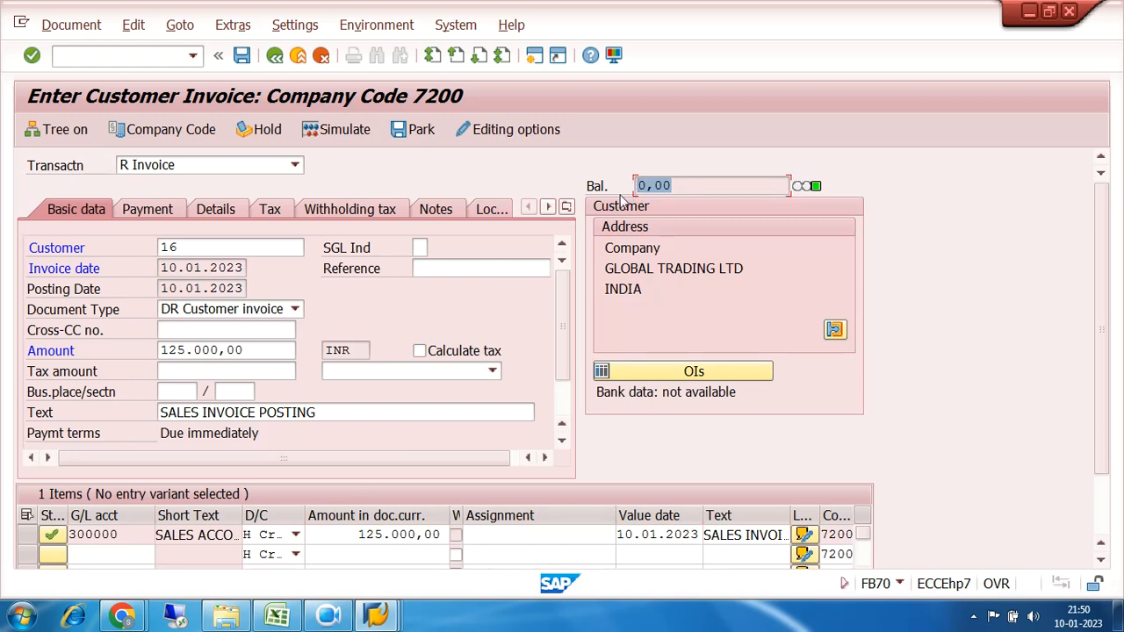
left_click(339, 137)
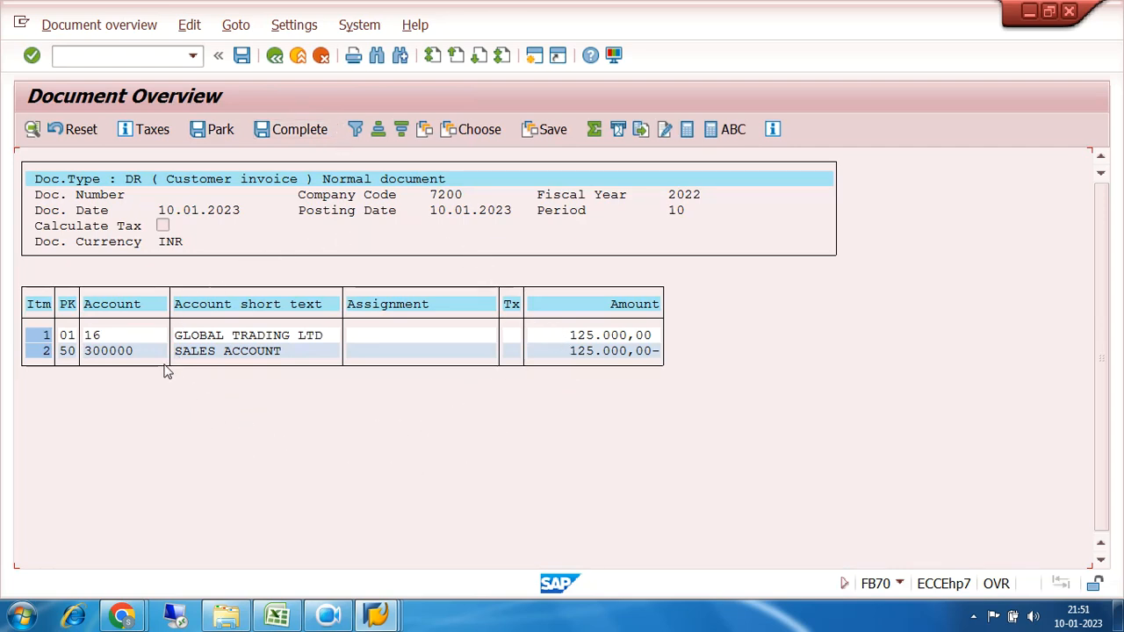
left_click(128, 335)
left_click(236, 337)
left_click(239, 352)
left_click(212, 337)
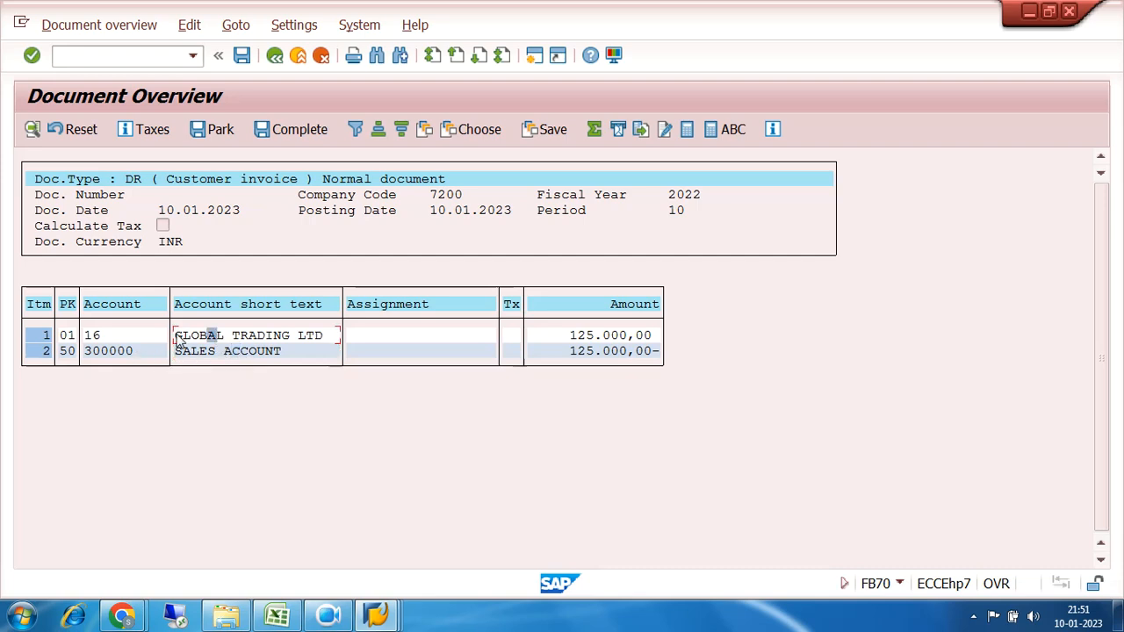
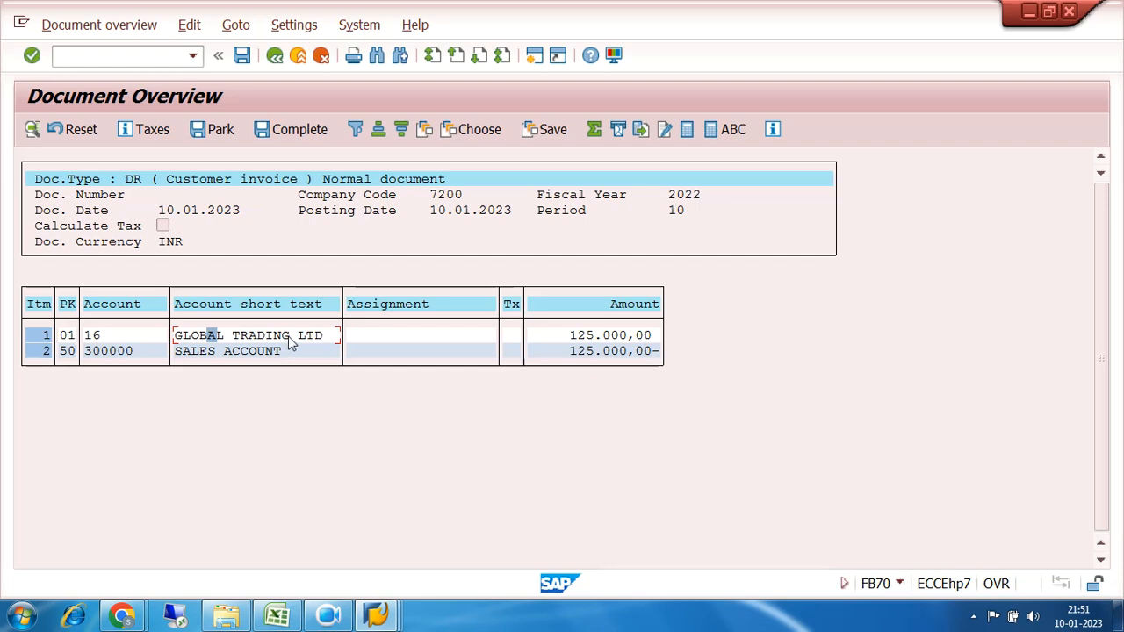
left_click(243, 55)
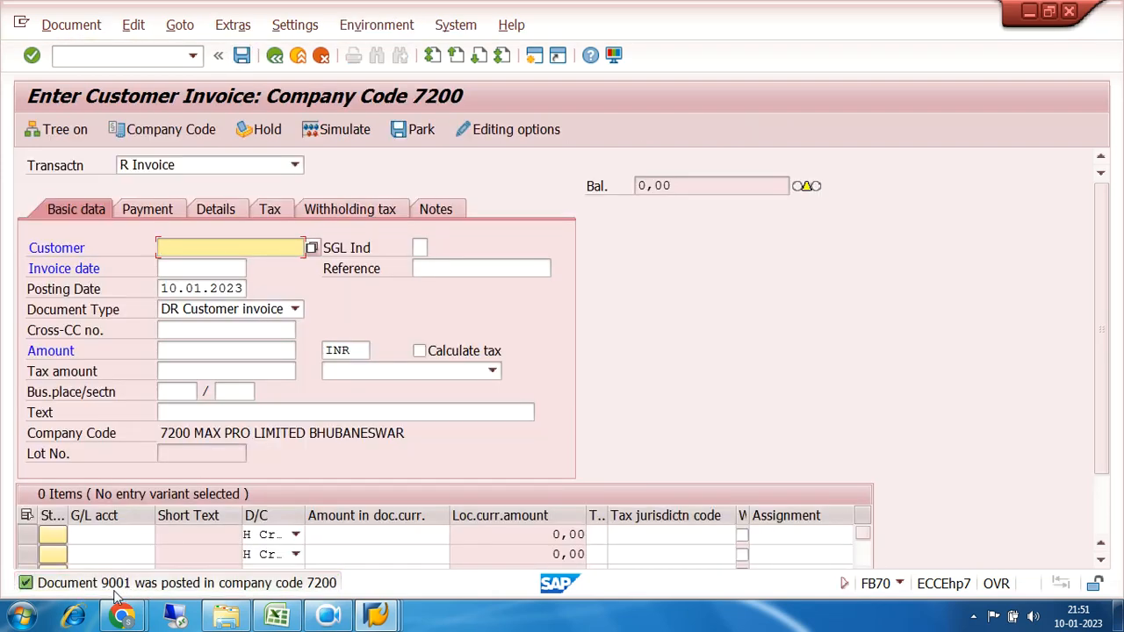
- Display the invoice just posted in company code 7200 for fiscal year 2022 with transaction FB03
left_click(114, 55)
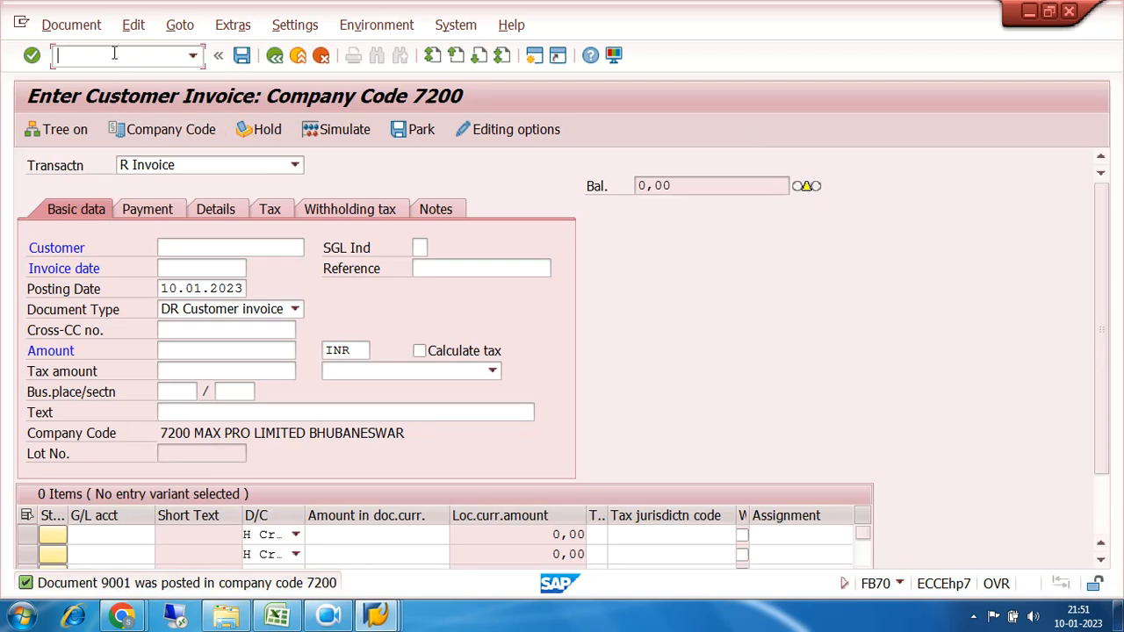
type("/NFB03")
key("Return")
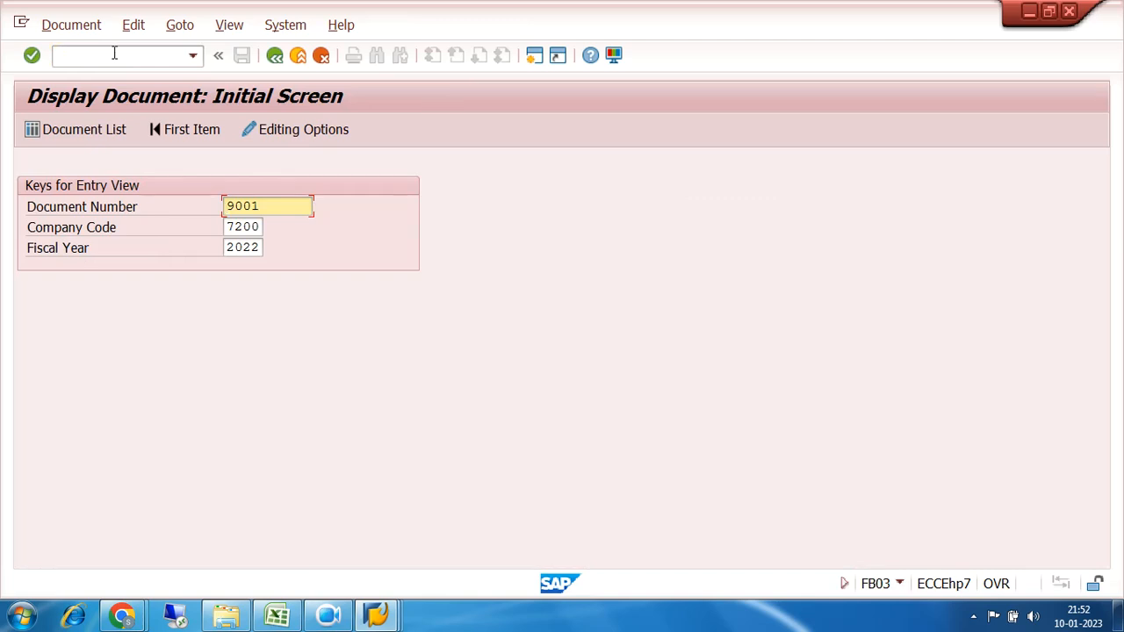
key("Return")
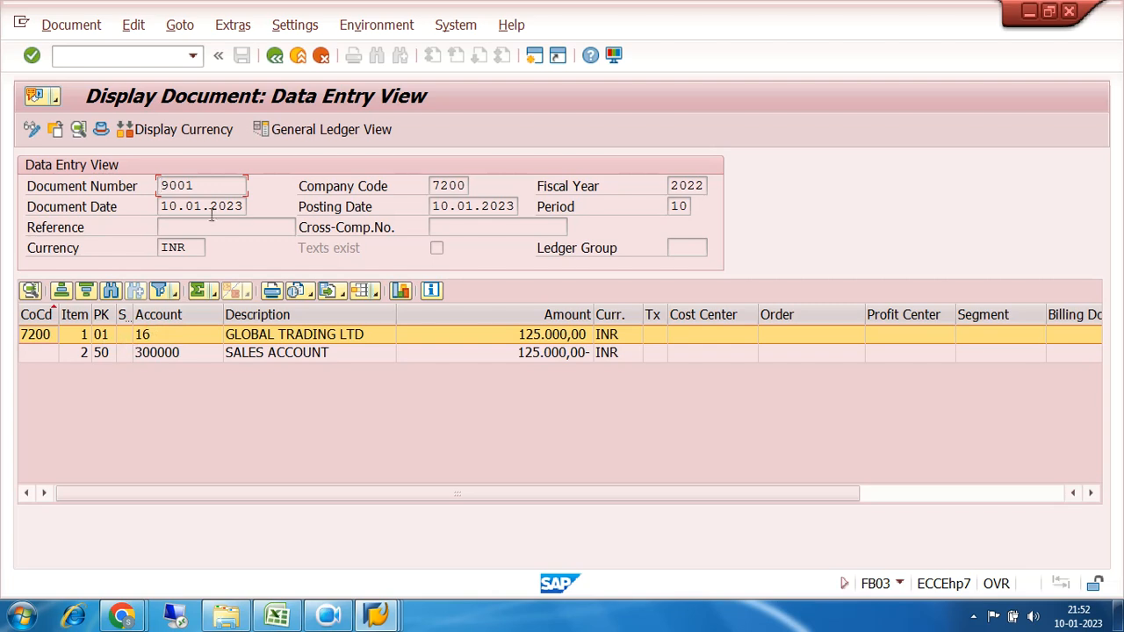
- Show the document in General Ledger View and examine the accounts of the Sundry Debtors and Sales Account lines
left_click(317, 129)
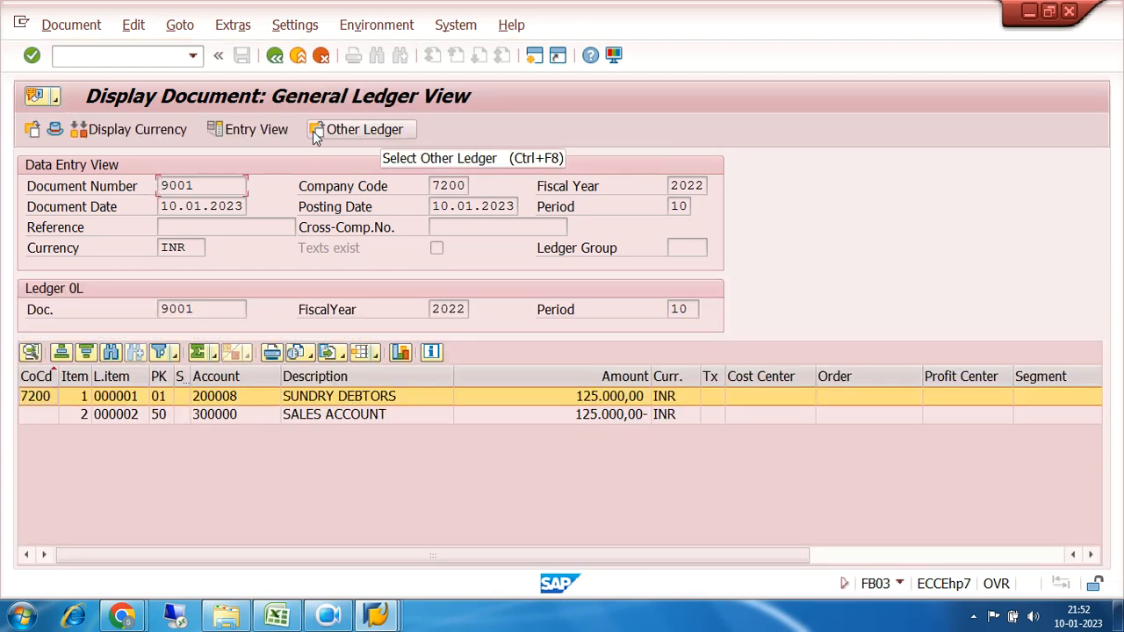
left_click(312, 416)
left_click(312, 401)
left_click(314, 414)
left_click(314, 399)
left_click(317, 417)
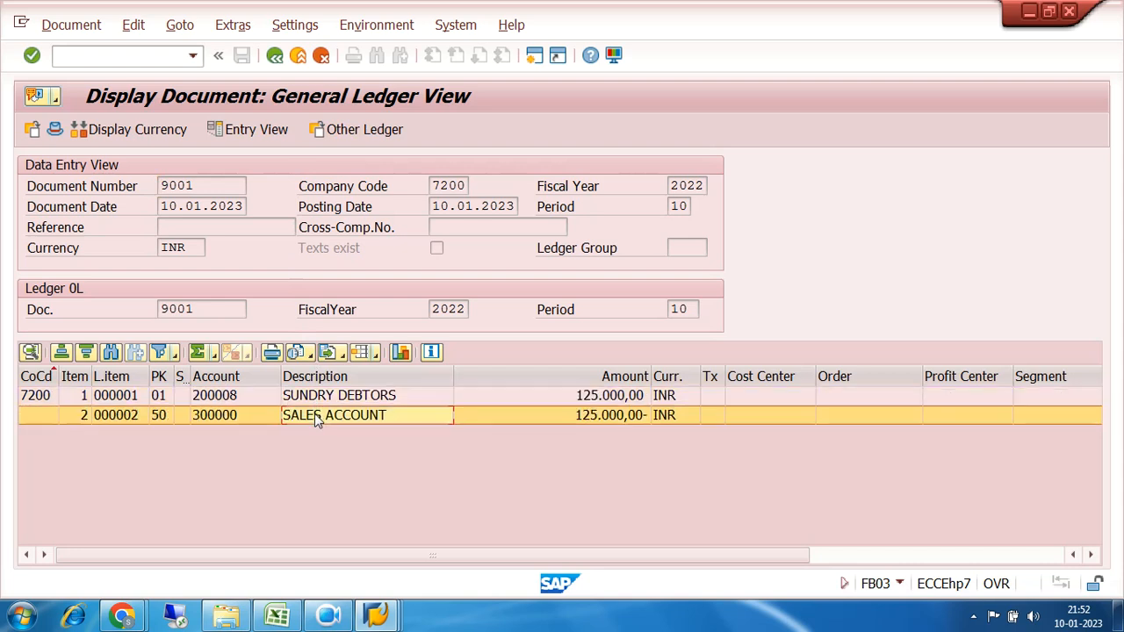
left_click(316, 402)
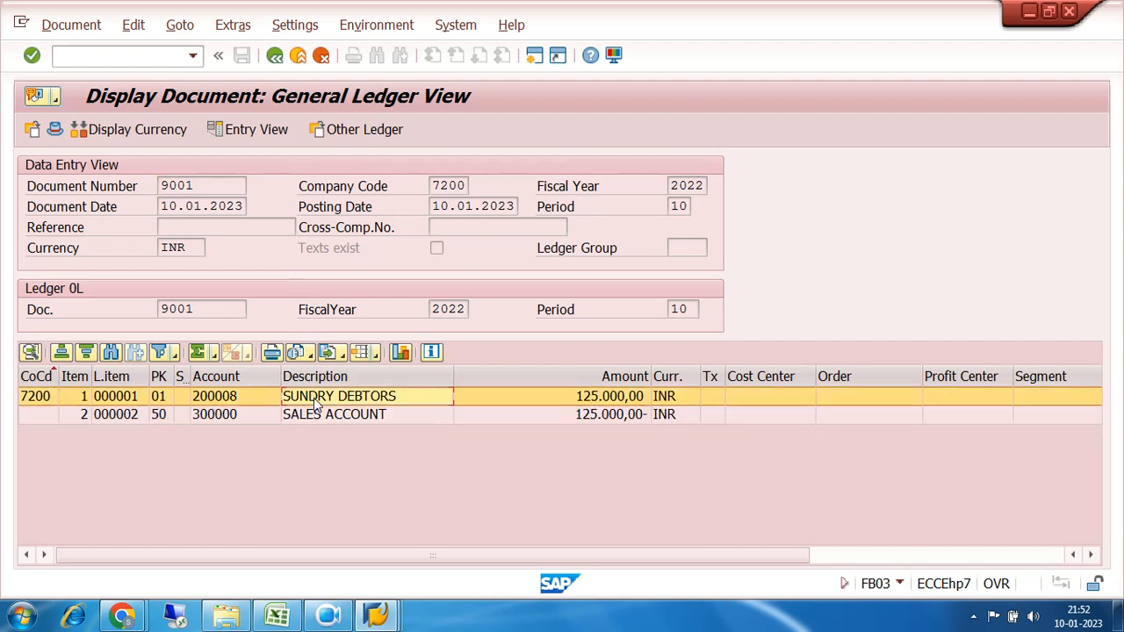
left_click(230, 415)
left_click(234, 398)
left_click(234, 415)
left_click(235, 397)
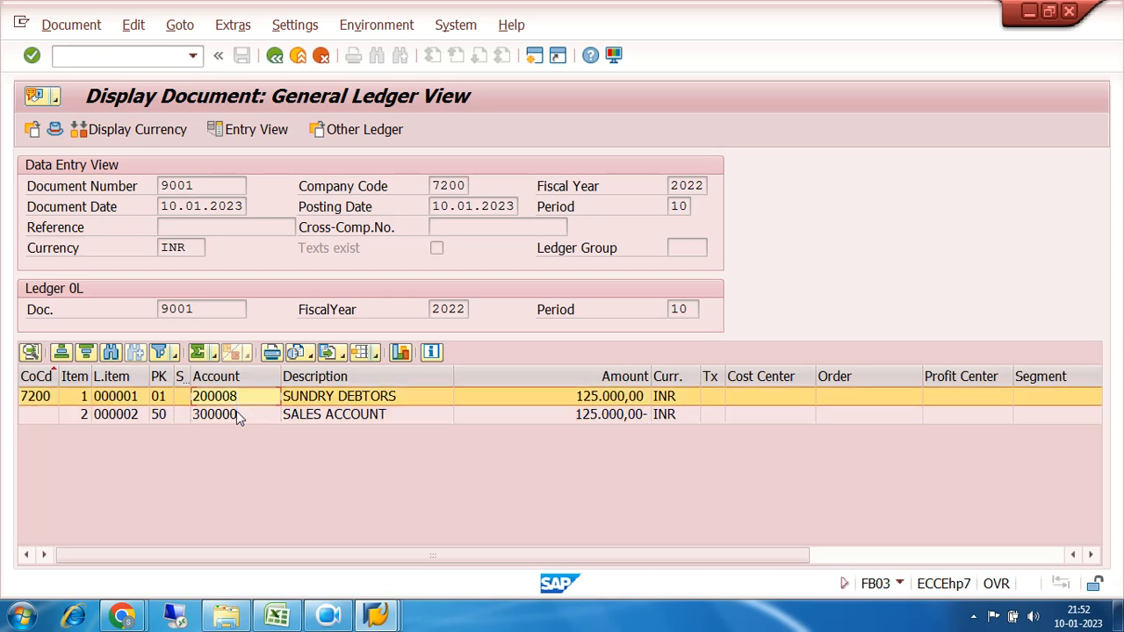
left_click(237, 418)
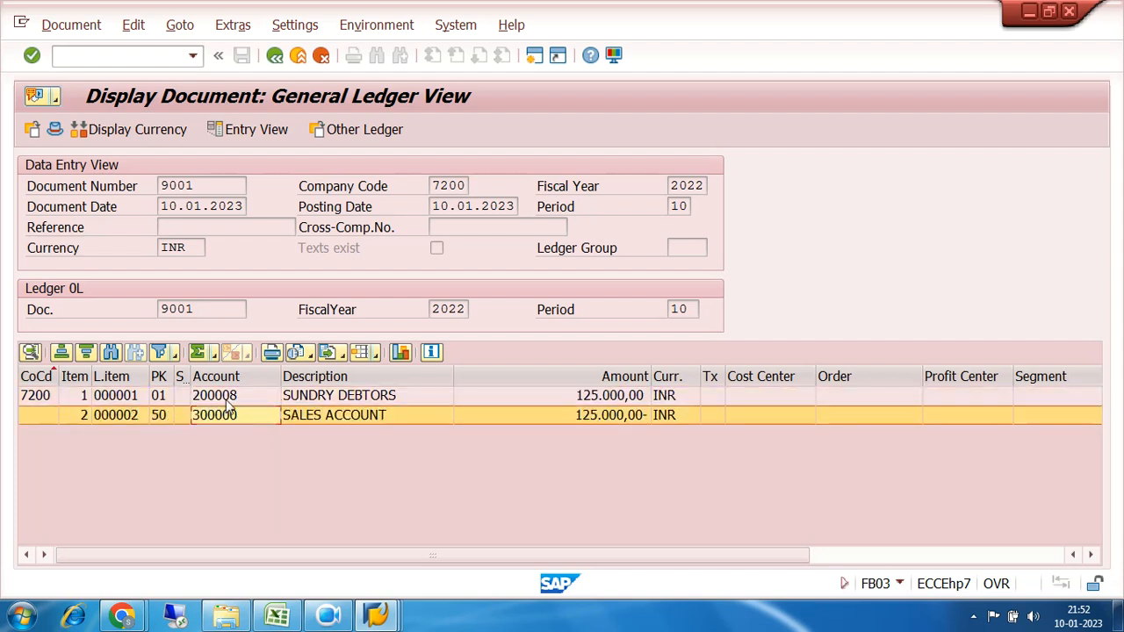
left_click(236, 400)
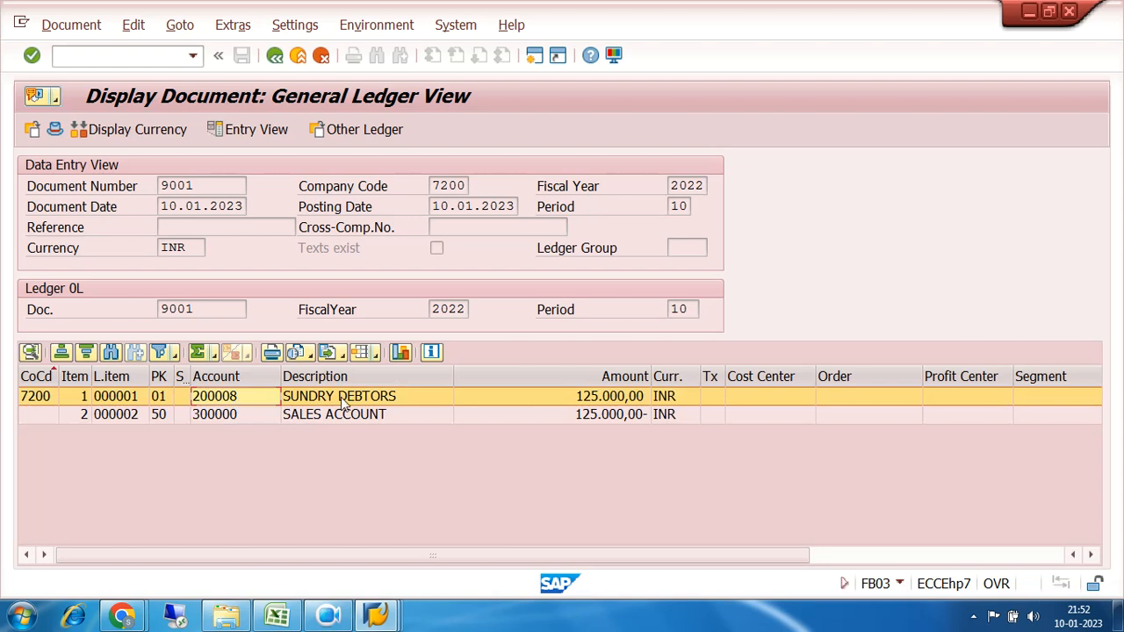
left_click(233, 420)
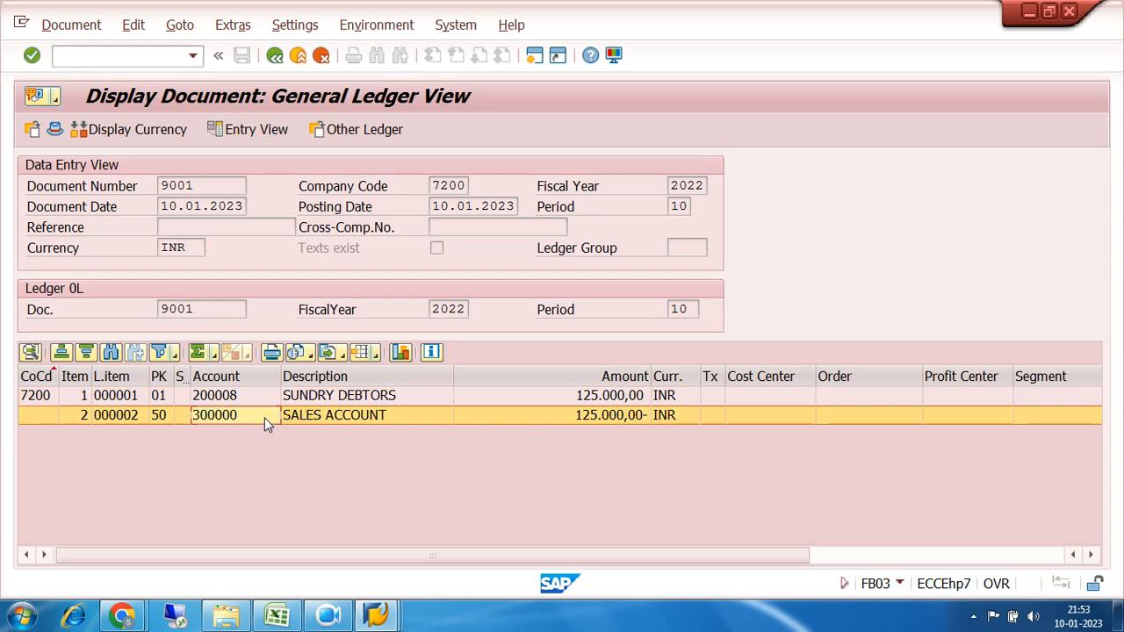
- Compare the document's customer line in the entry view with the reconciliation account line in the General Ledger View
left_click(235, 132)
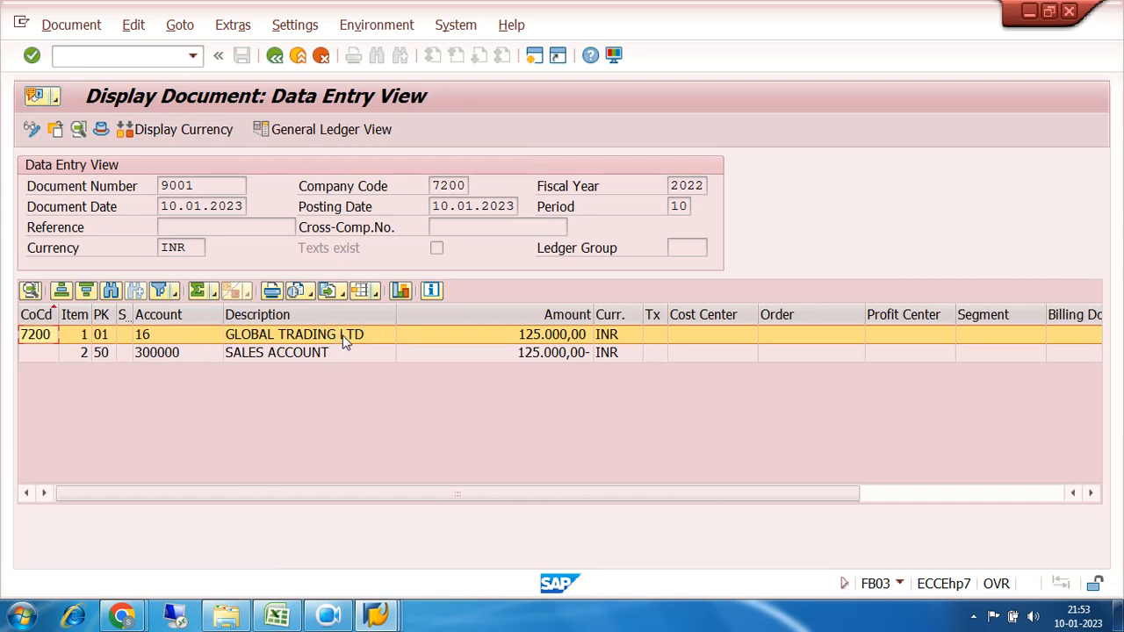
left_click(187, 358)
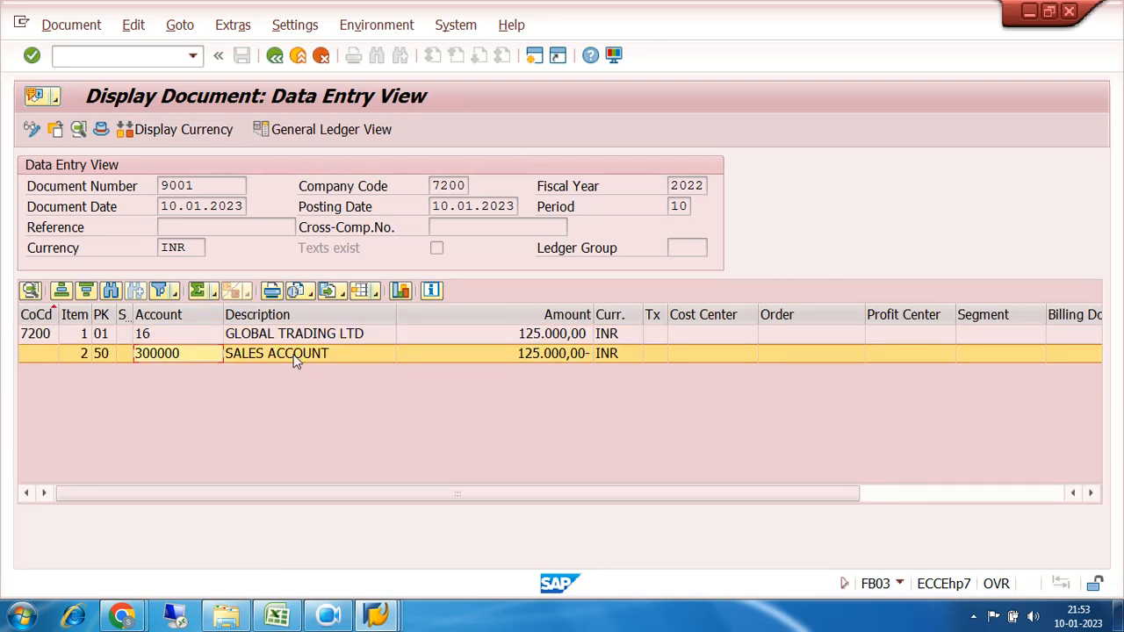
left_click(314, 130)
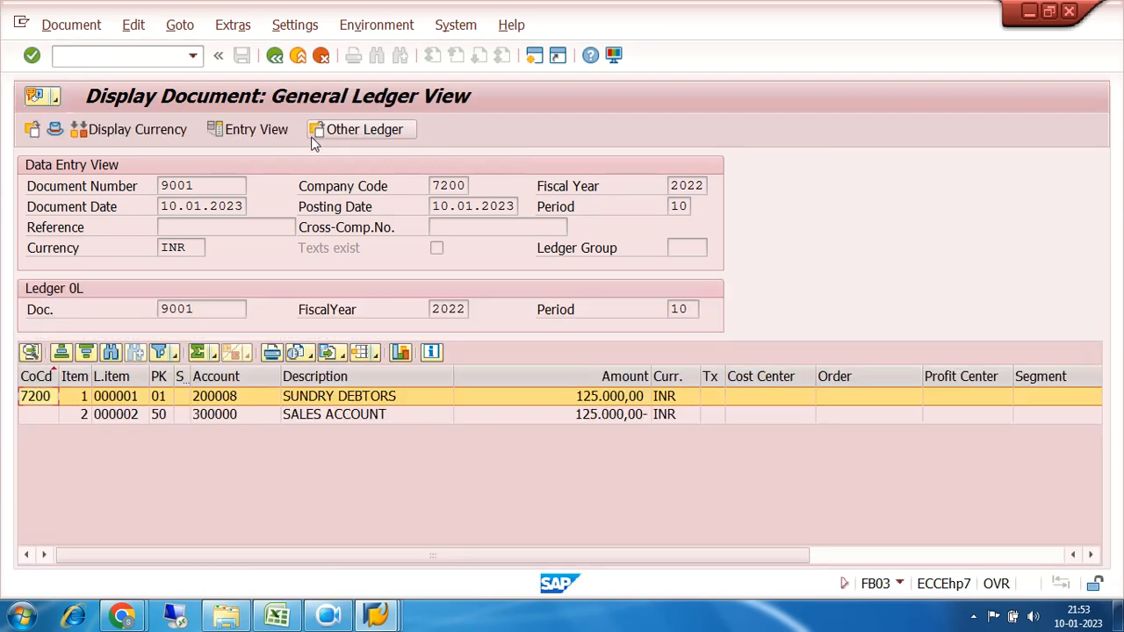
left_click(257, 418)
left_click(256, 402)
left_click(259, 419)
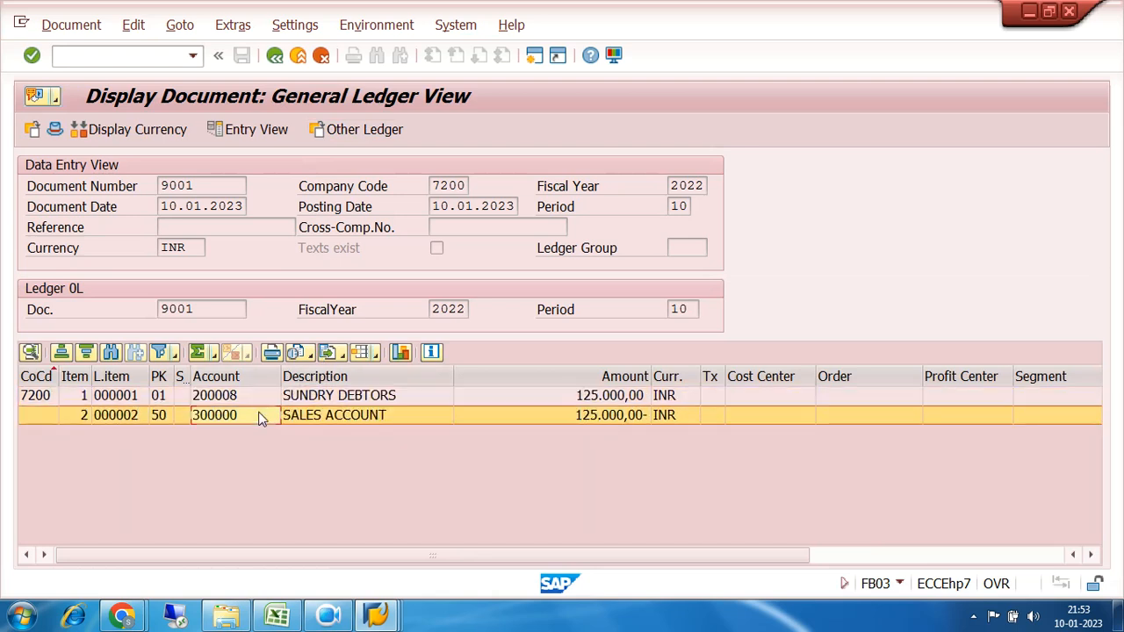
left_click(253, 397)
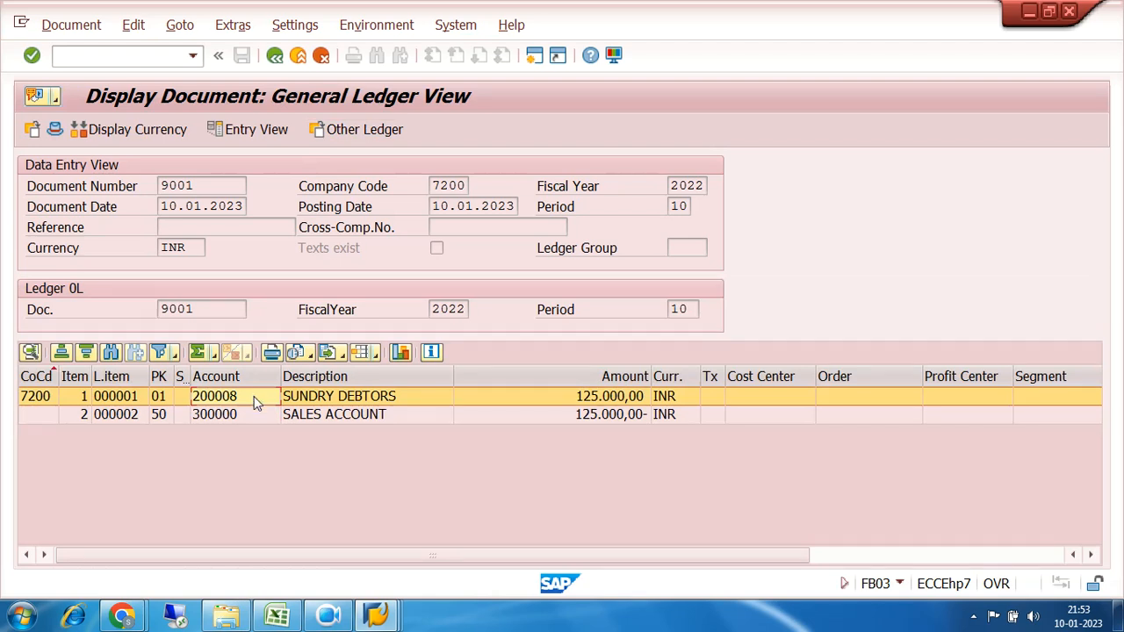
left_click(259, 415)
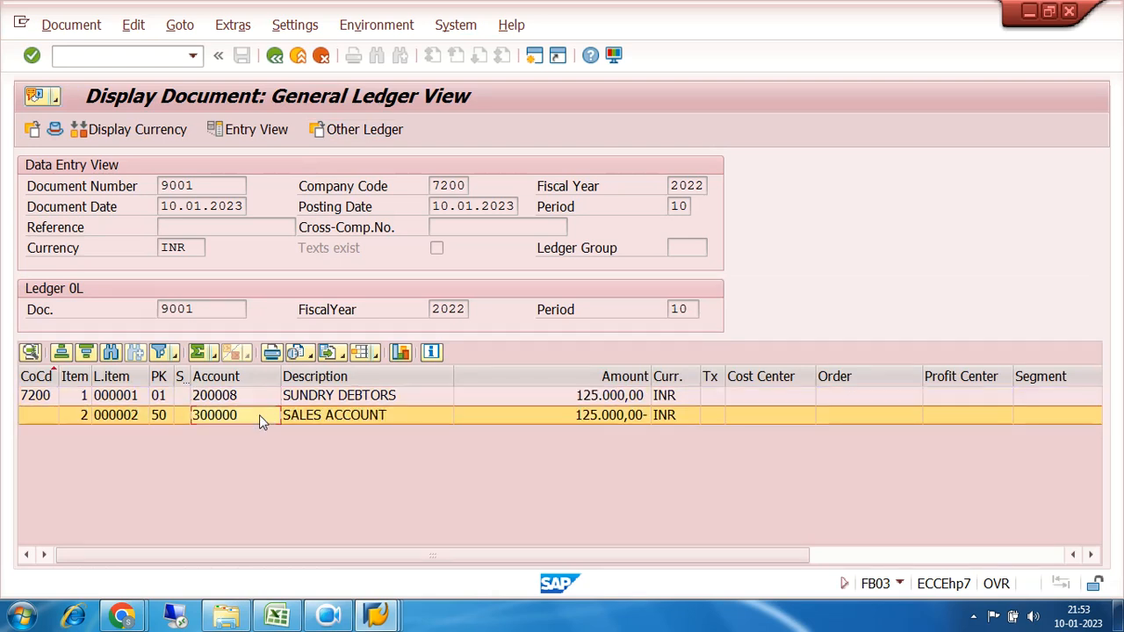
left_click(258, 396)
left_click(261, 412)
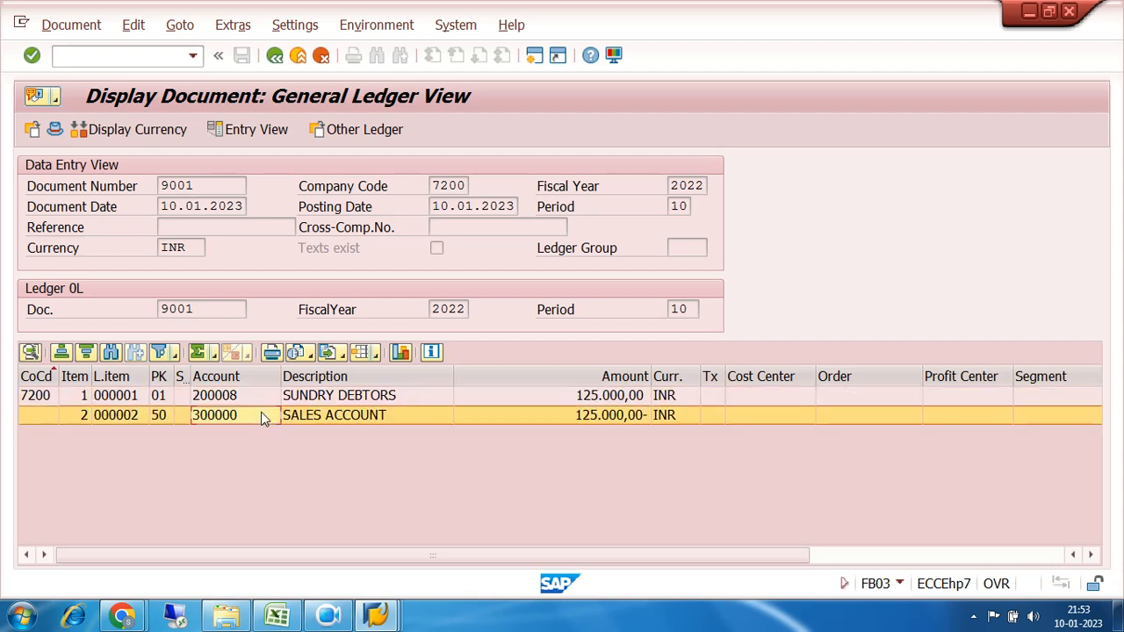
- Leave the document display and open FD10N Display Balances from the Accounts Receivable account functions
left_click(275, 56)
left_click(274, 57)
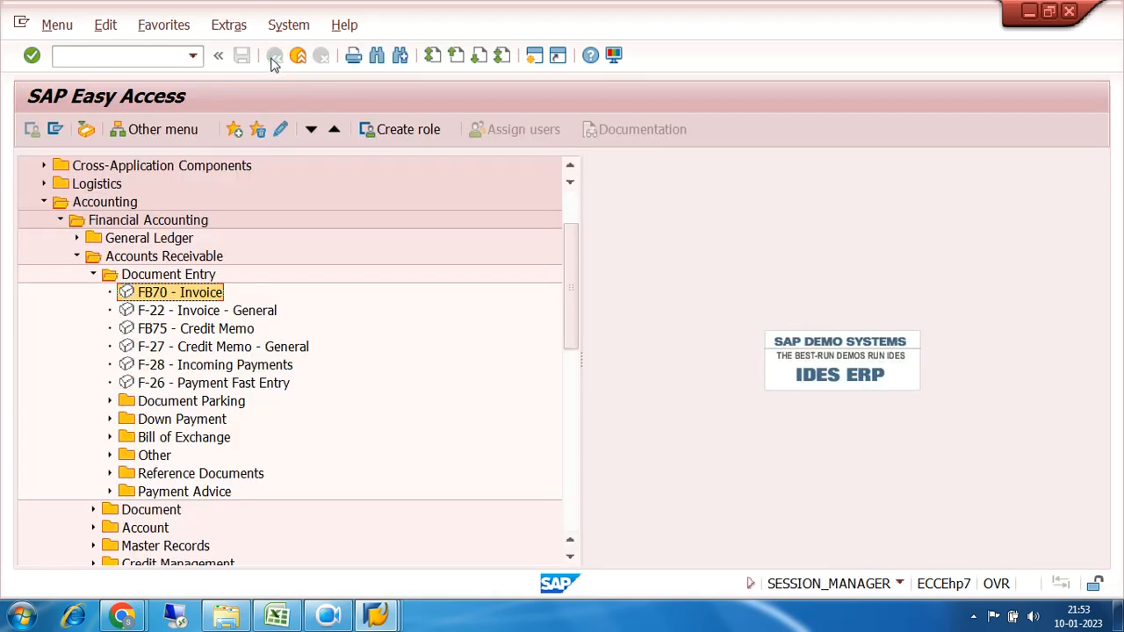
left_click(93, 275)
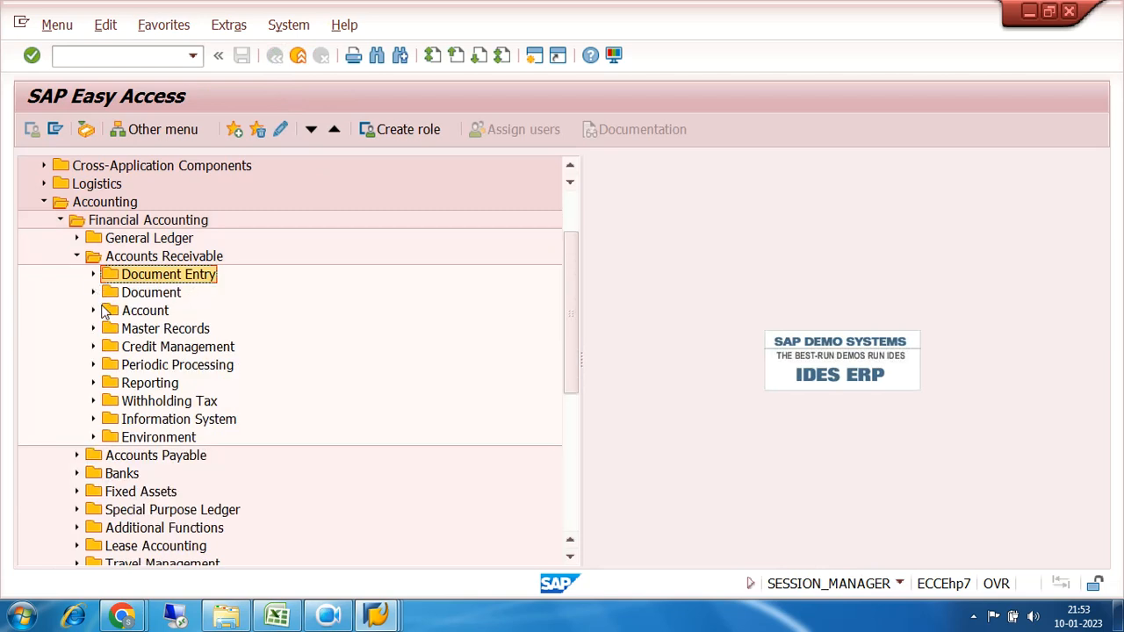
left_click(94, 311)
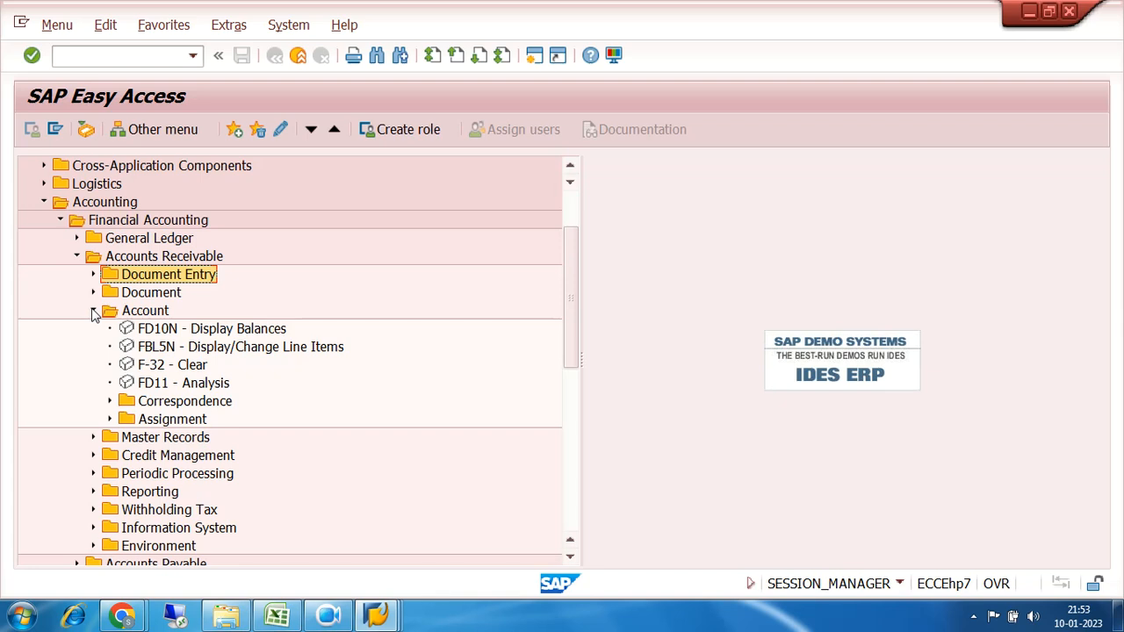
left_click(165, 350)
left_click(167, 334)
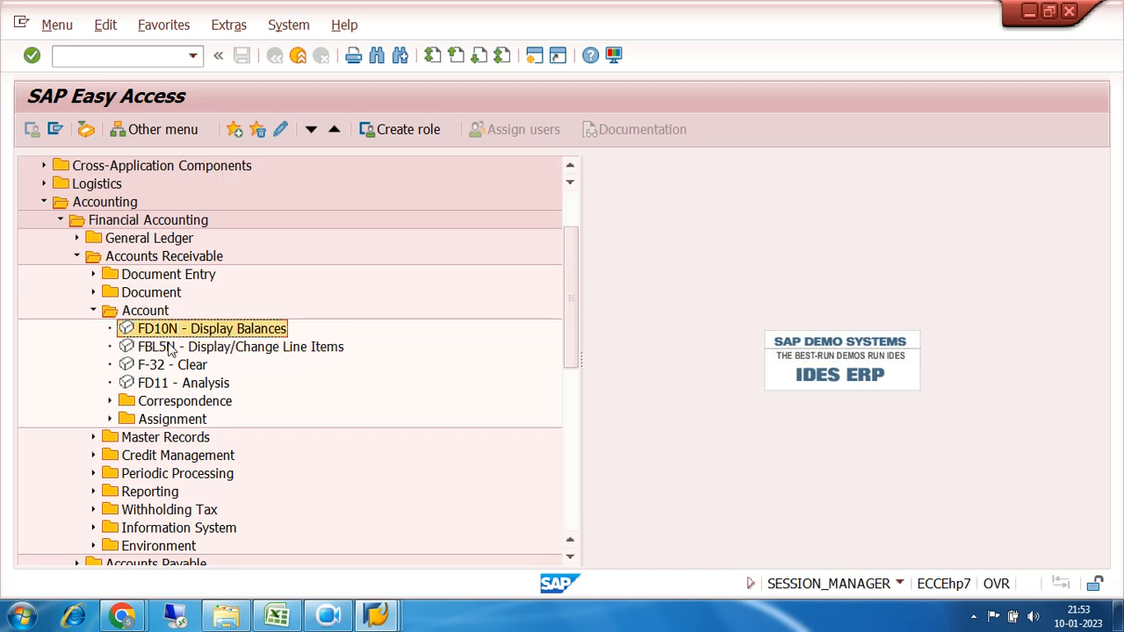
left_click(173, 350)
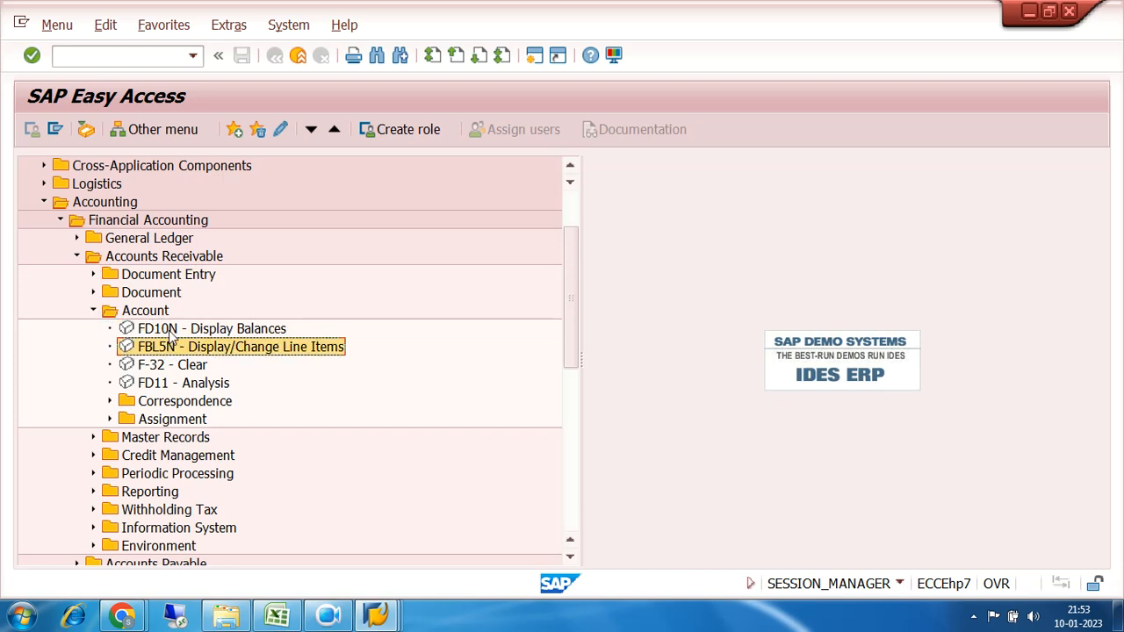
left_click(170, 334)
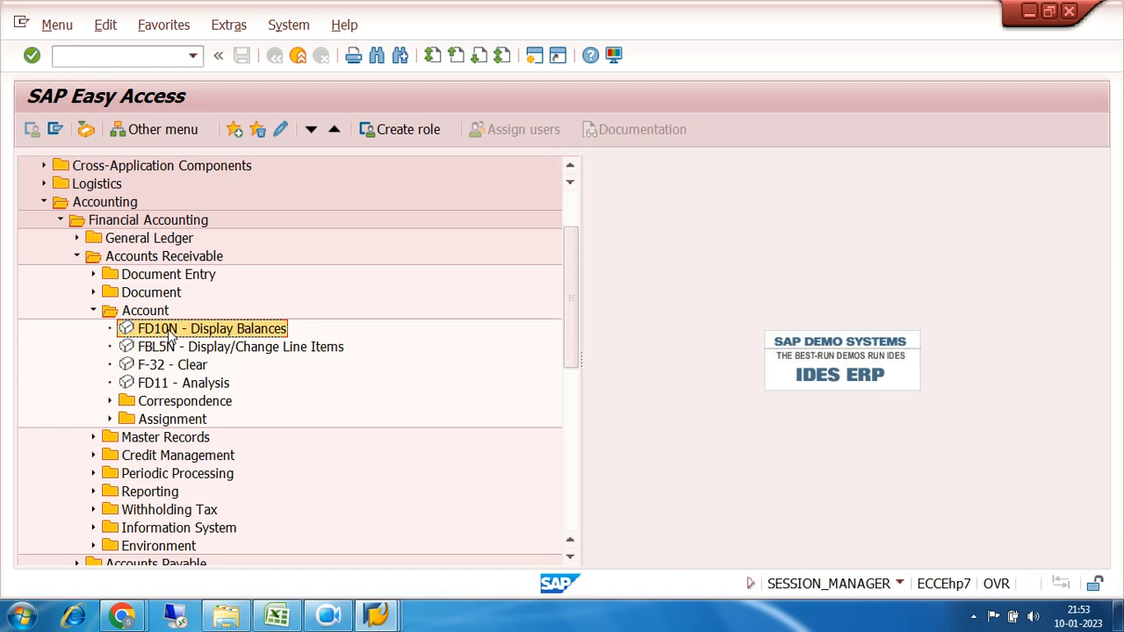
double_click(170, 330)
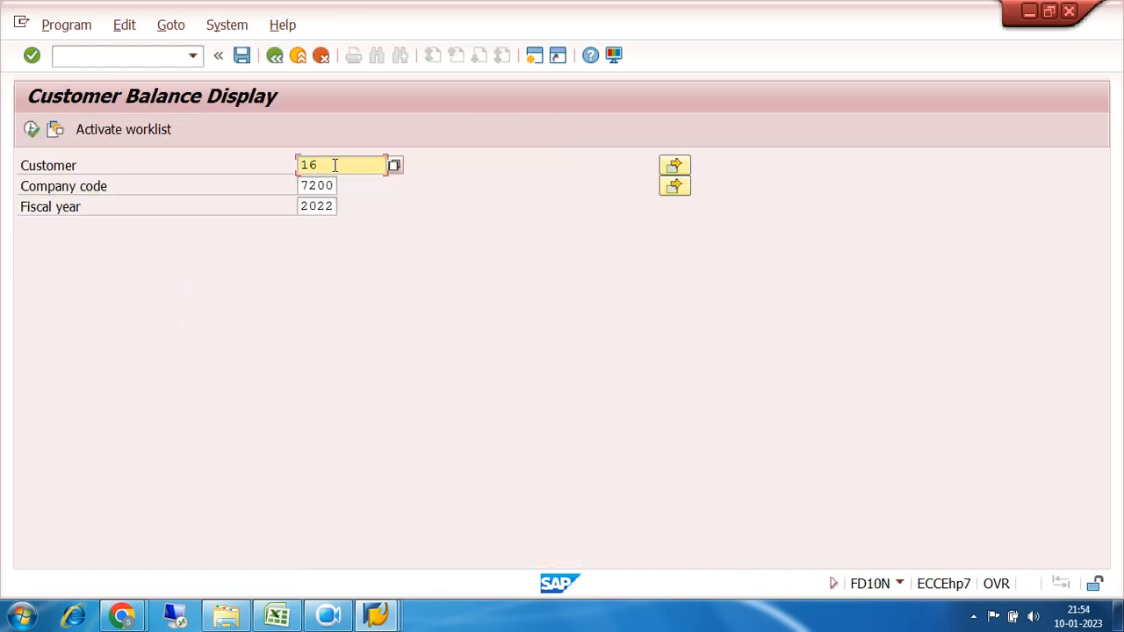
- Display the customer balance of GLOBAL TRADING LTD for company code 7200 and fiscal year 2022
left_click_drag(335, 165, 279, 170)
left_click(314, 188)
left_click(317, 209)
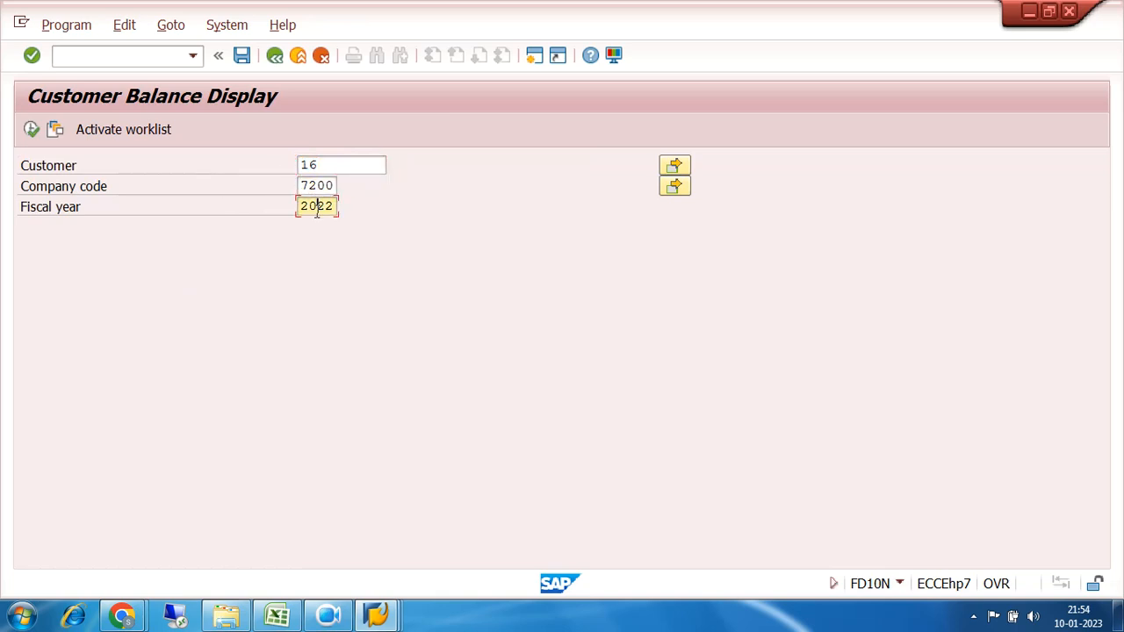
left_click(31, 130)
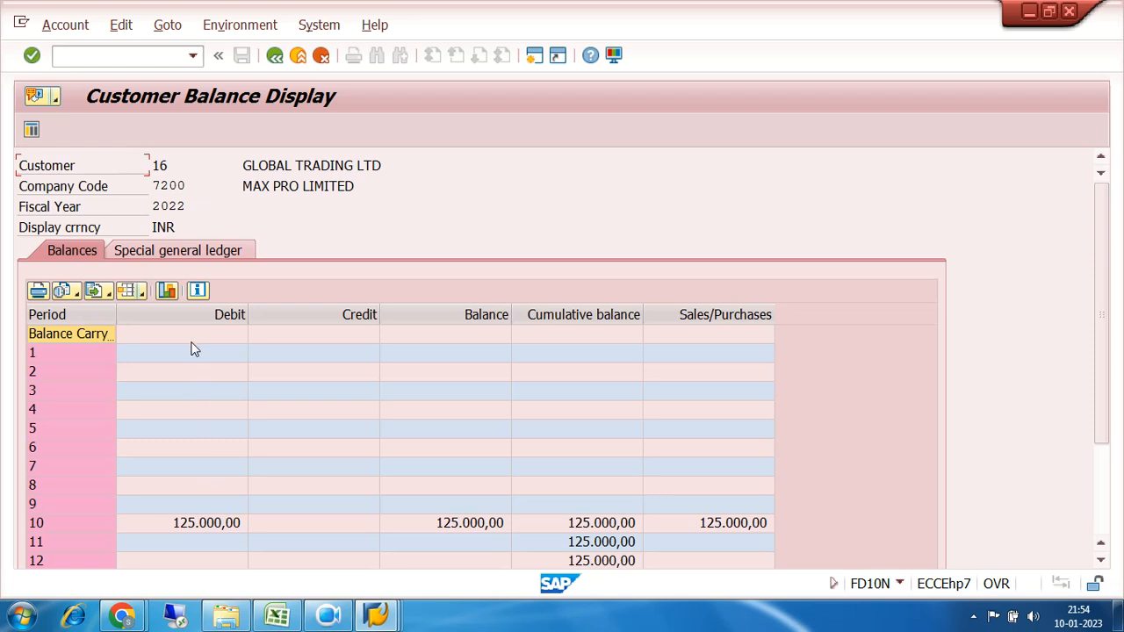
- Examine the customer's balance rows period by period, from period 1 through period 10
left_click(40, 352)
left_click(50, 375)
left_click(53, 392)
left_click(55, 409)
left_click(54, 428)
left_click(53, 448)
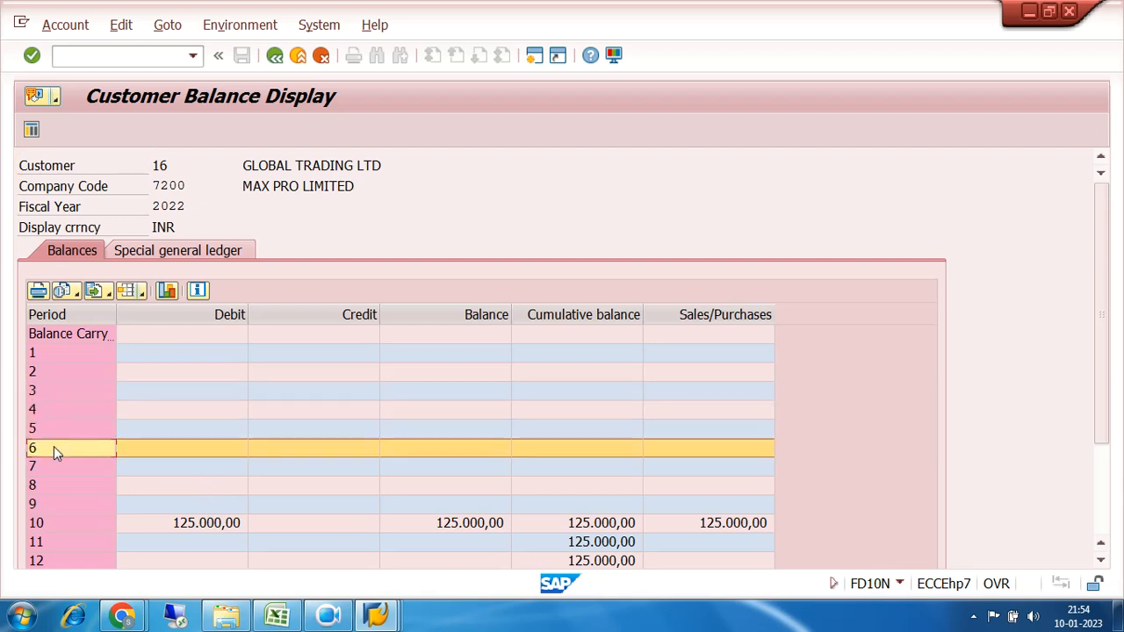
left_click(54, 466)
left_click(58, 484)
left_click(65, 504)
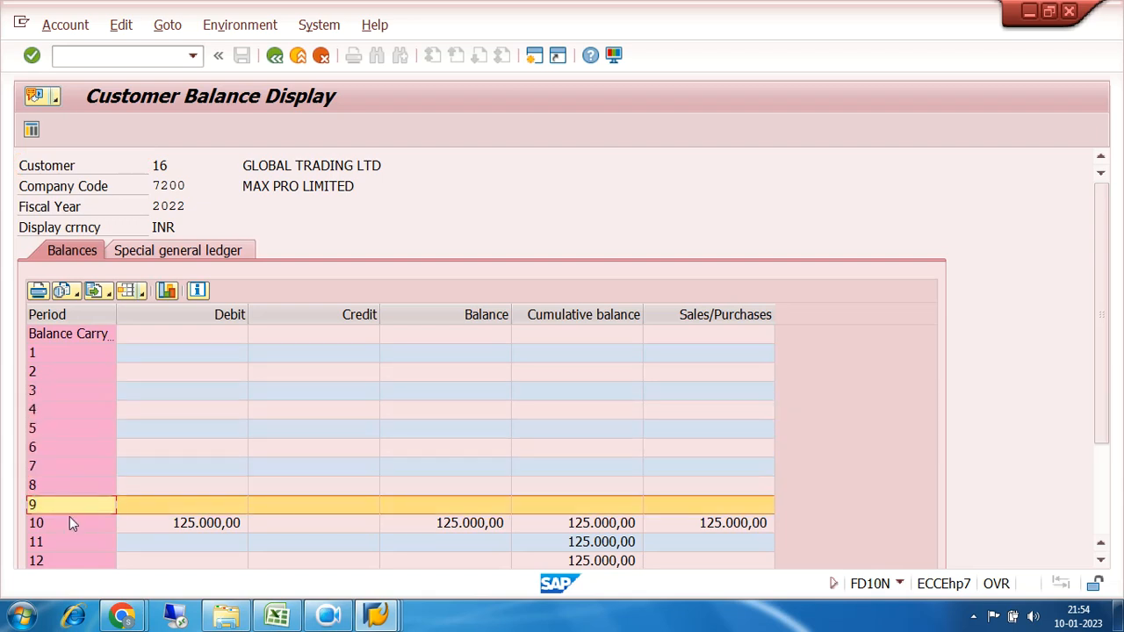
left_click(73, 522)
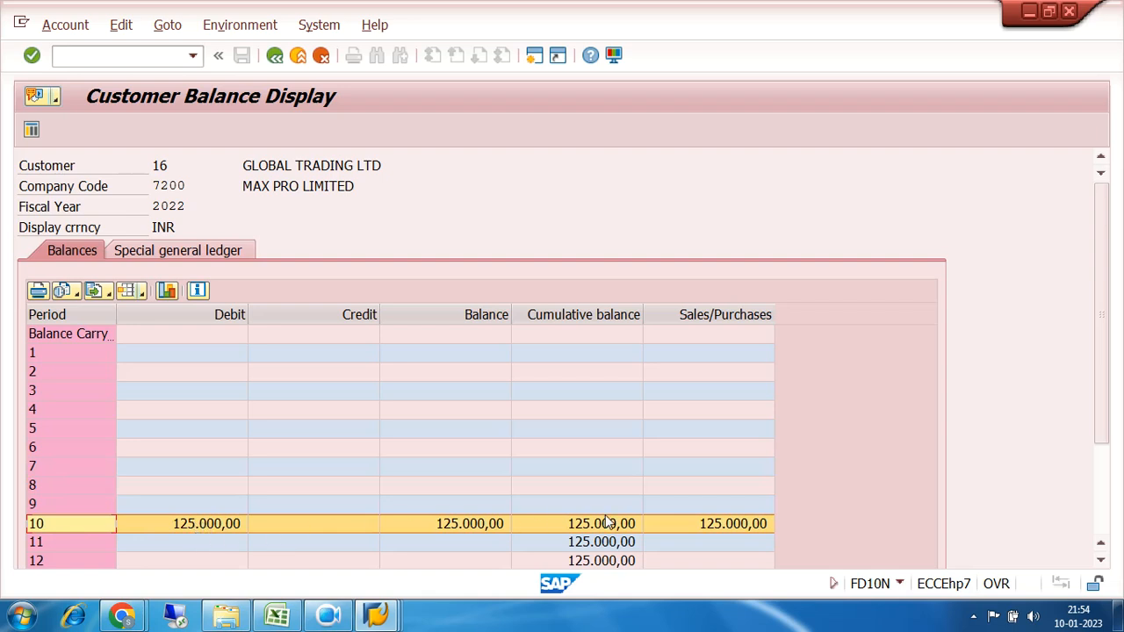
- Leave the customer balance display and open FBL5N Display/Change Line Items
left_click(275, 57)
left_click(275, 56)
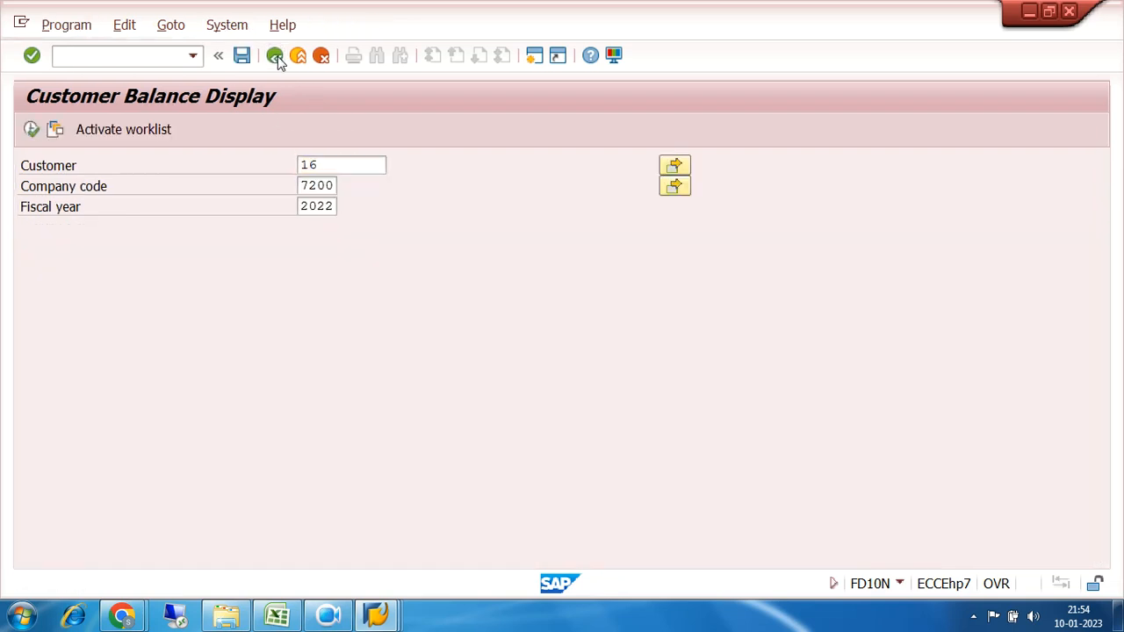
left_click(164, 350)
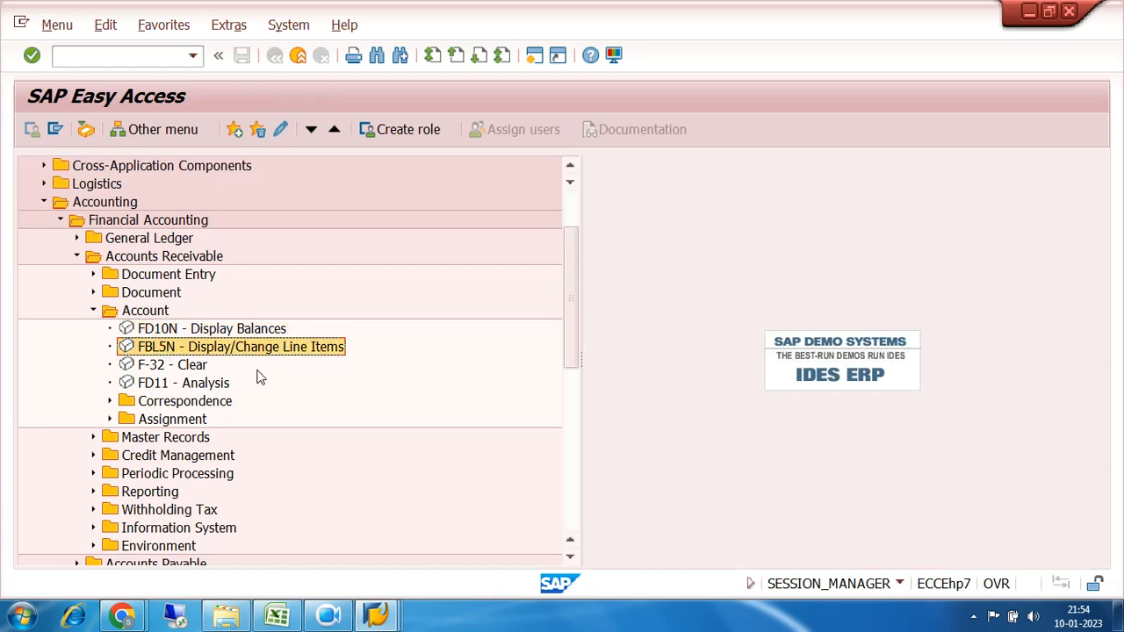
double_click(164, 350)
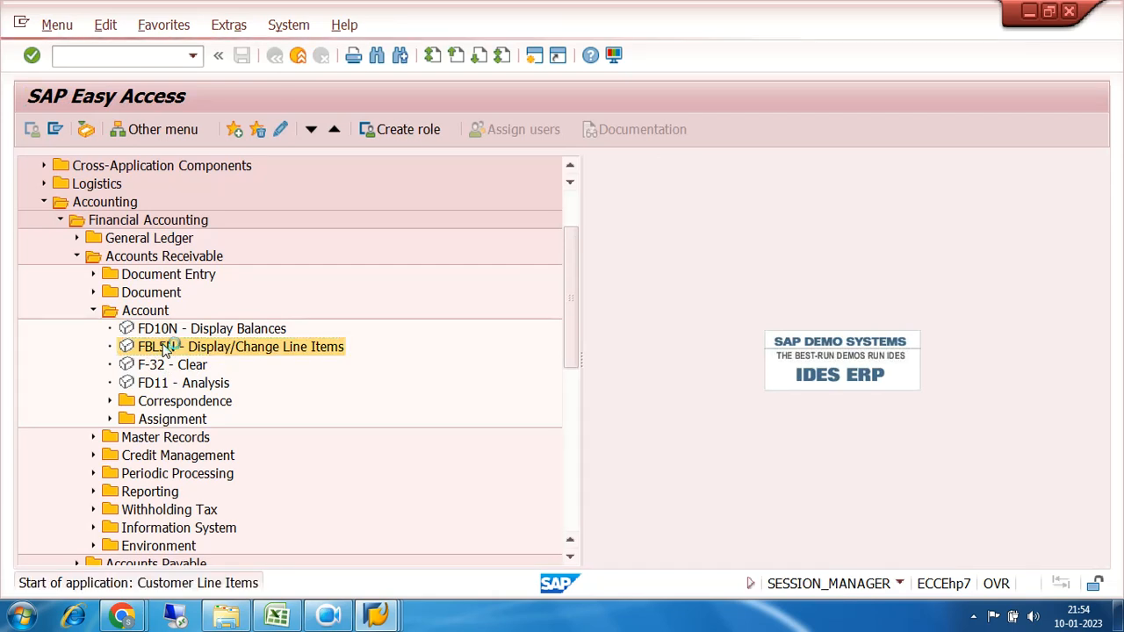
- List the open items of customer GLOBAL TRADING LTD in company code 7200 at key date 10.01.2023 and check the document type
left_click(312, 184)
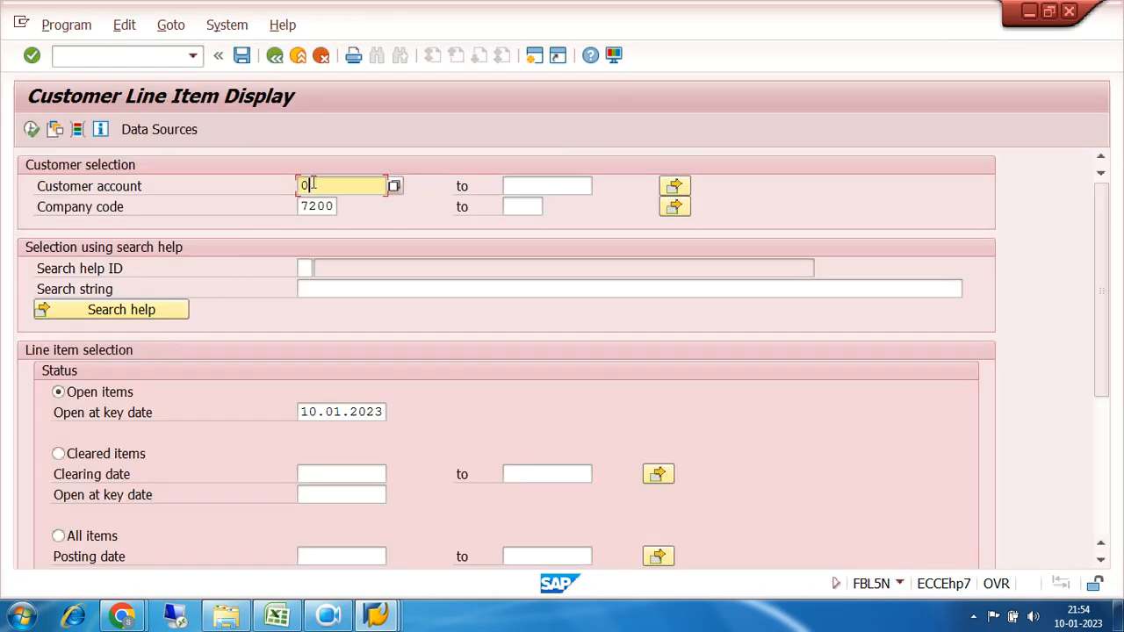
left_click(396, 189)
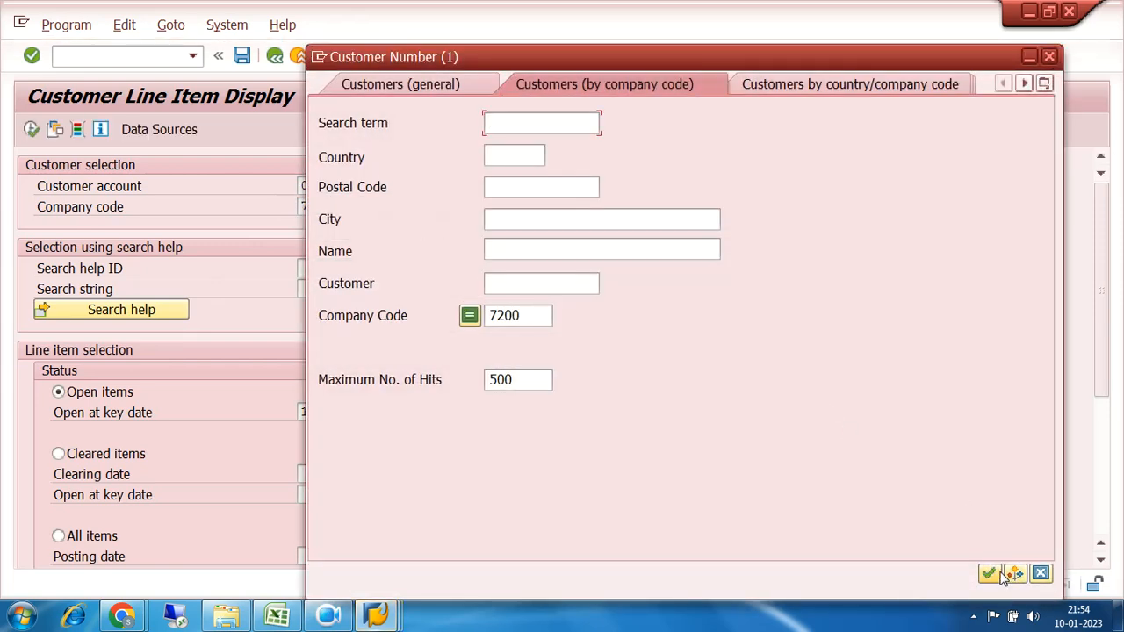
left_click(991, 574)
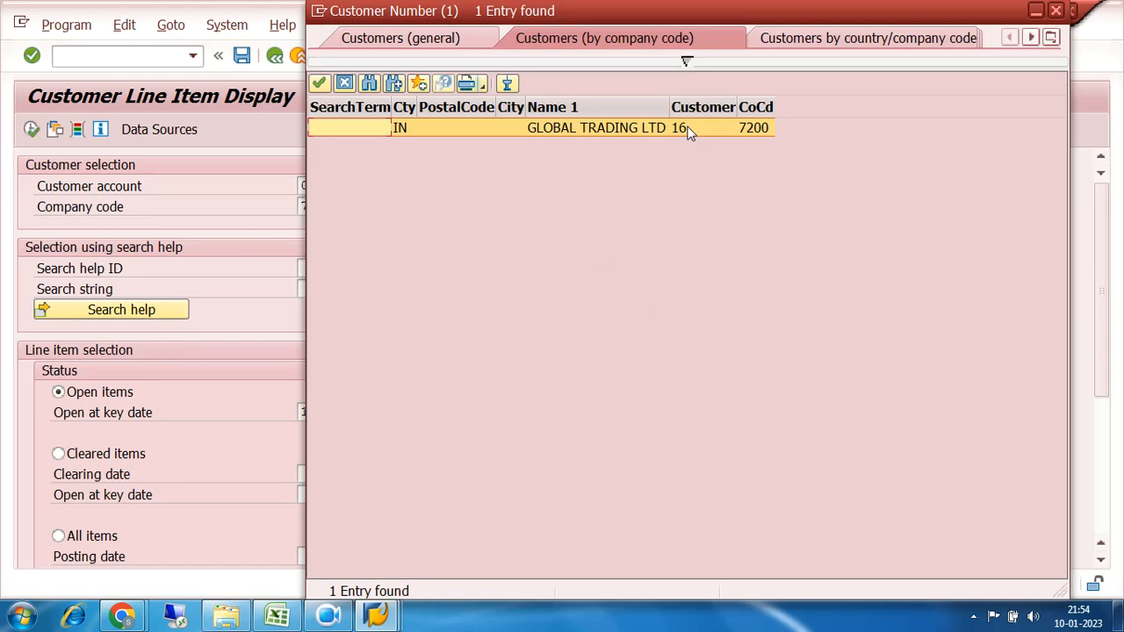
double_click(690, 130)
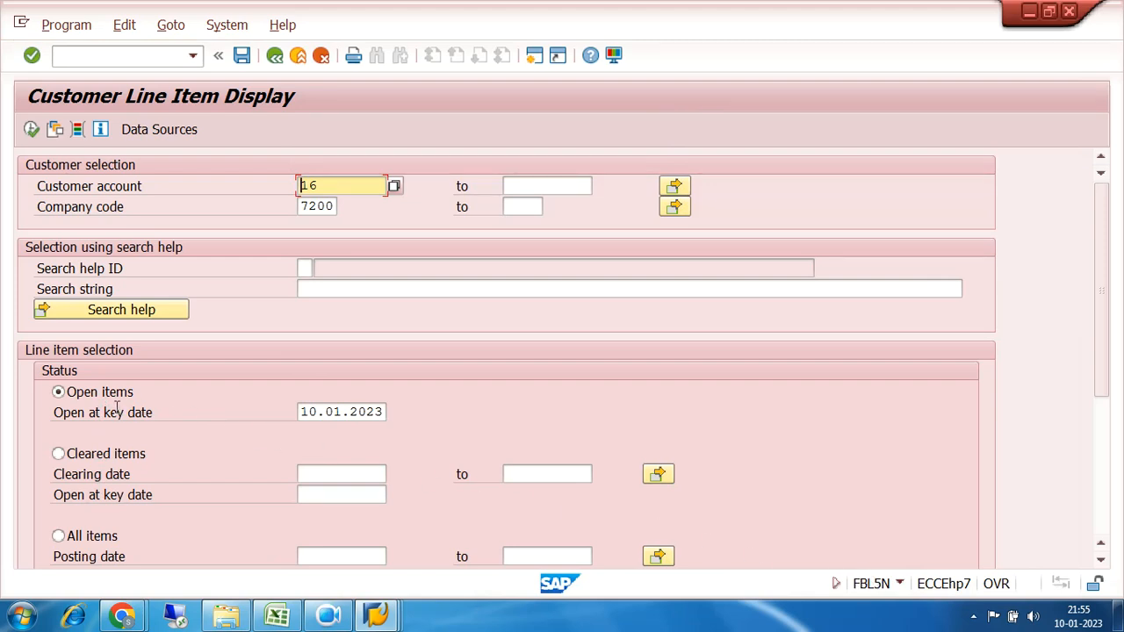
left_click(32, 131)
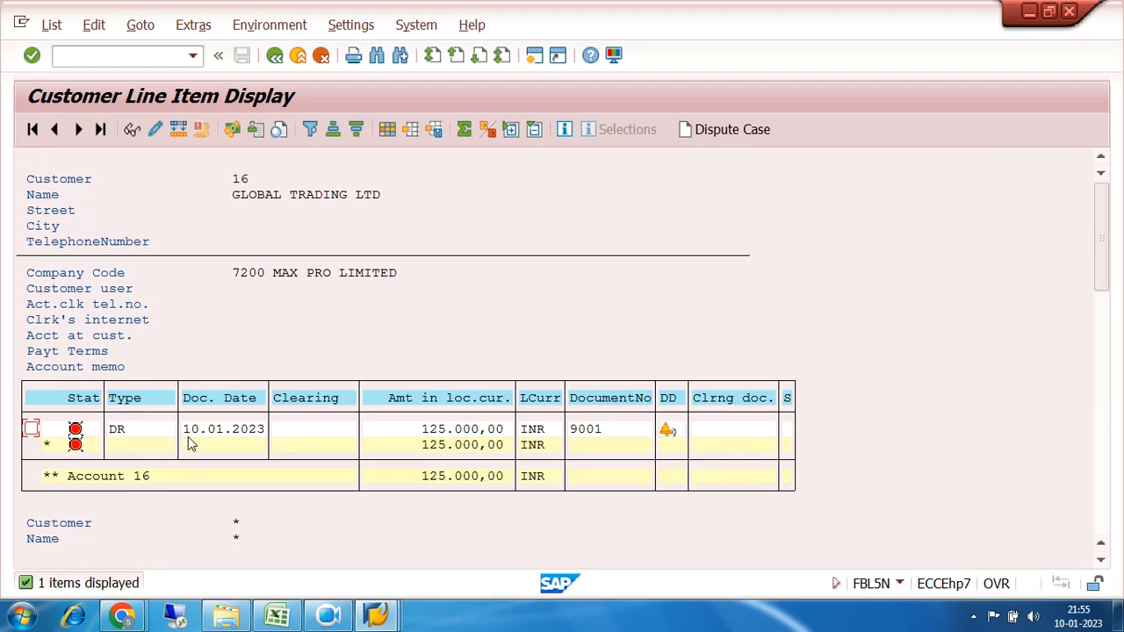
left_click(120, 431)
left_click(387, 129)
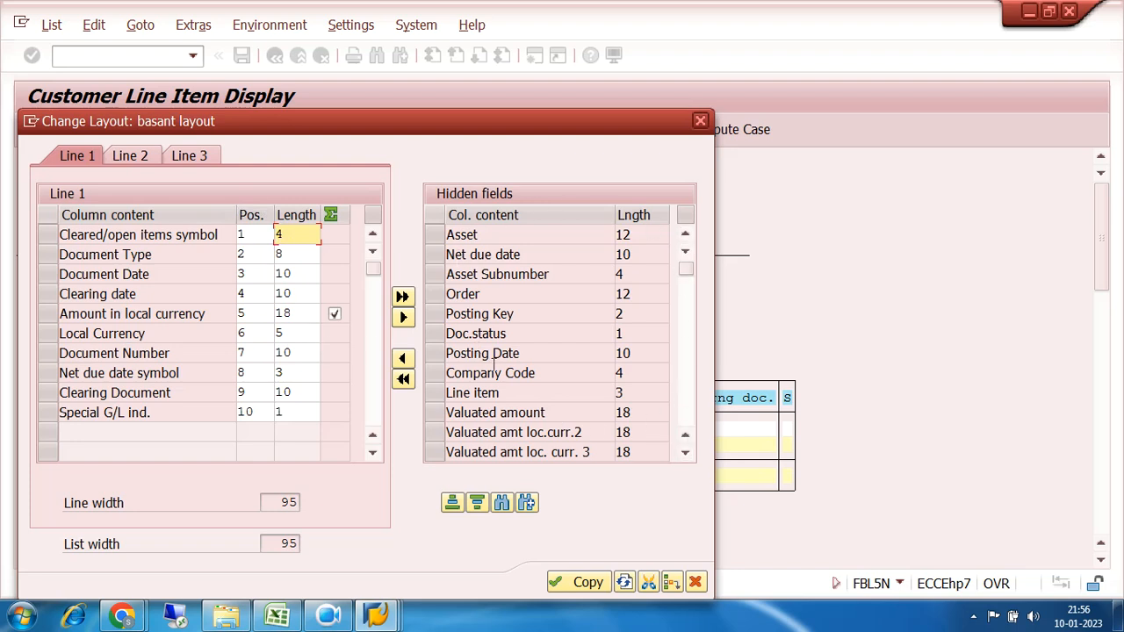
left_click(442, 354)
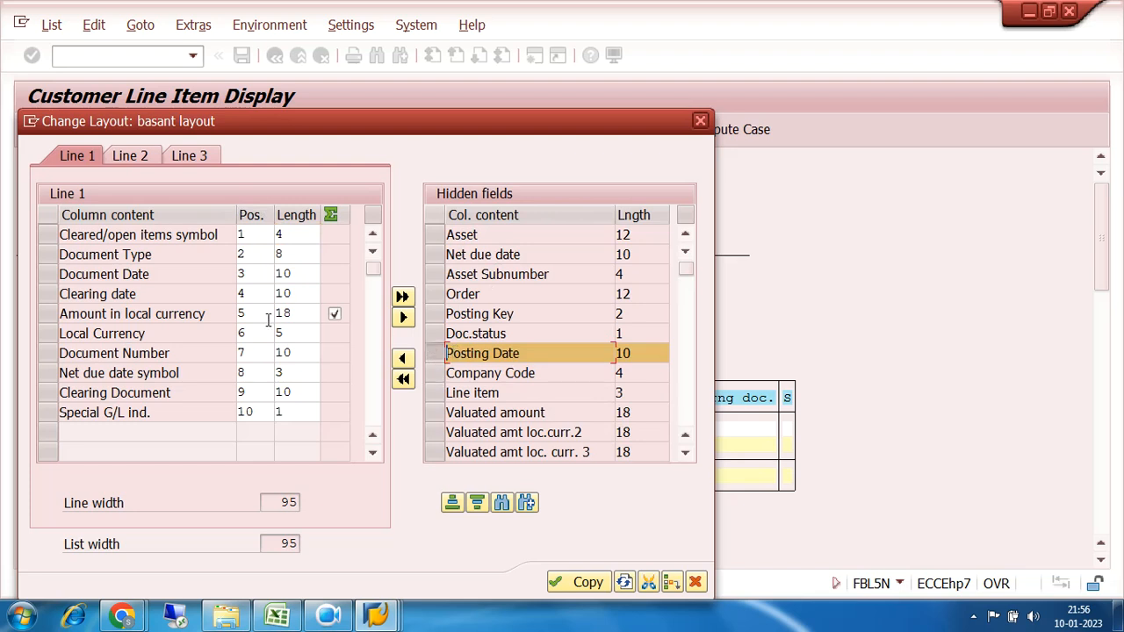
left_click(49, 278)
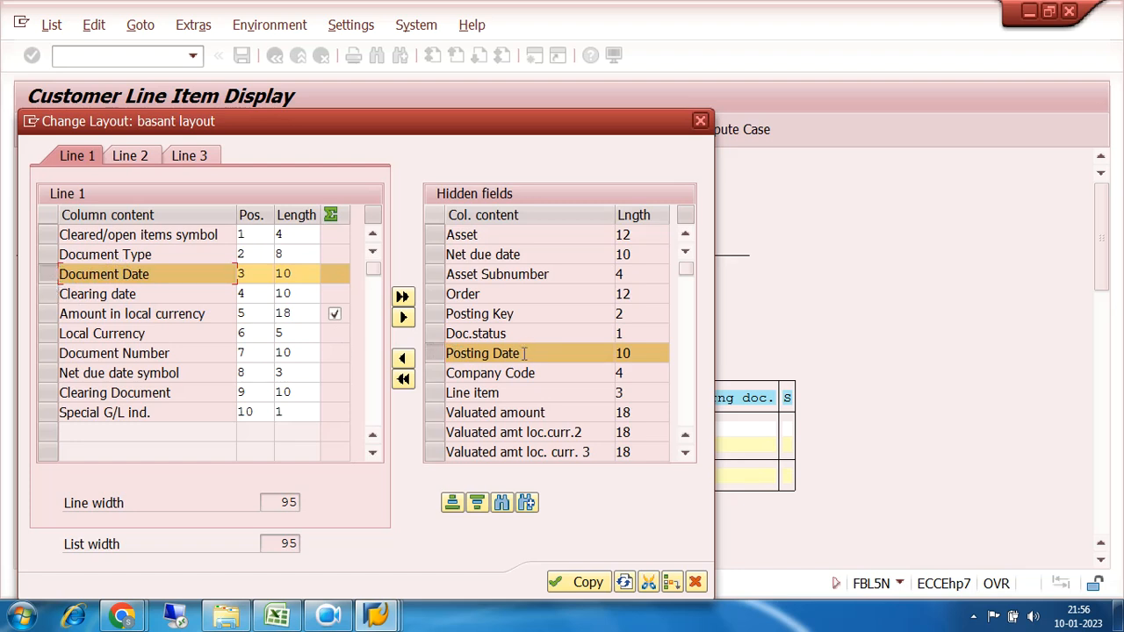
left_click(403, 360)
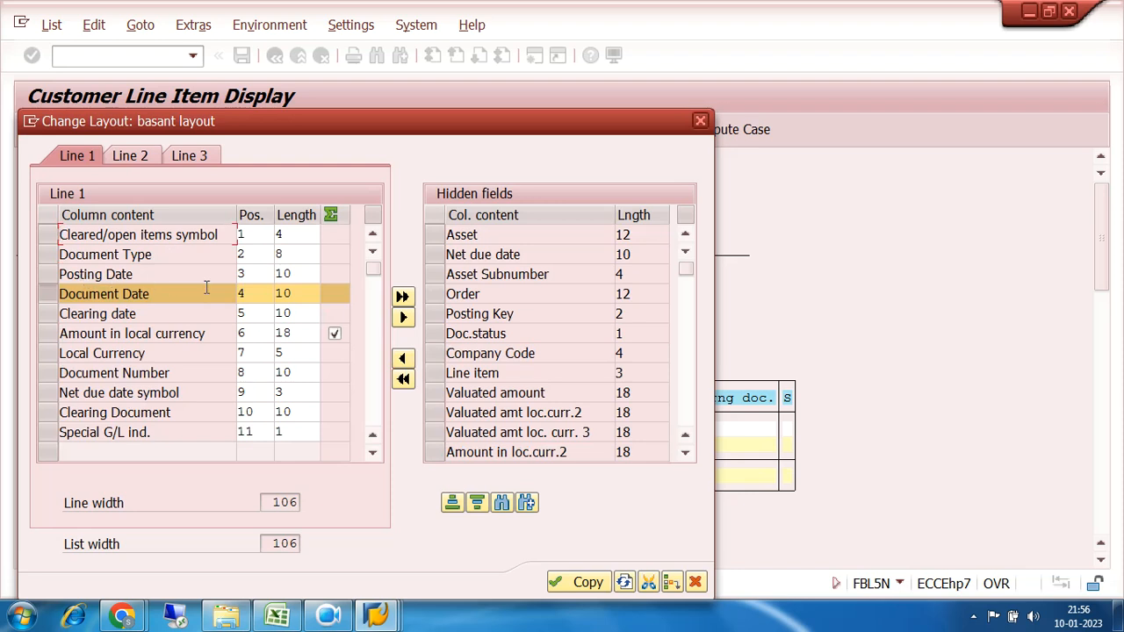
double_click(134, 274)
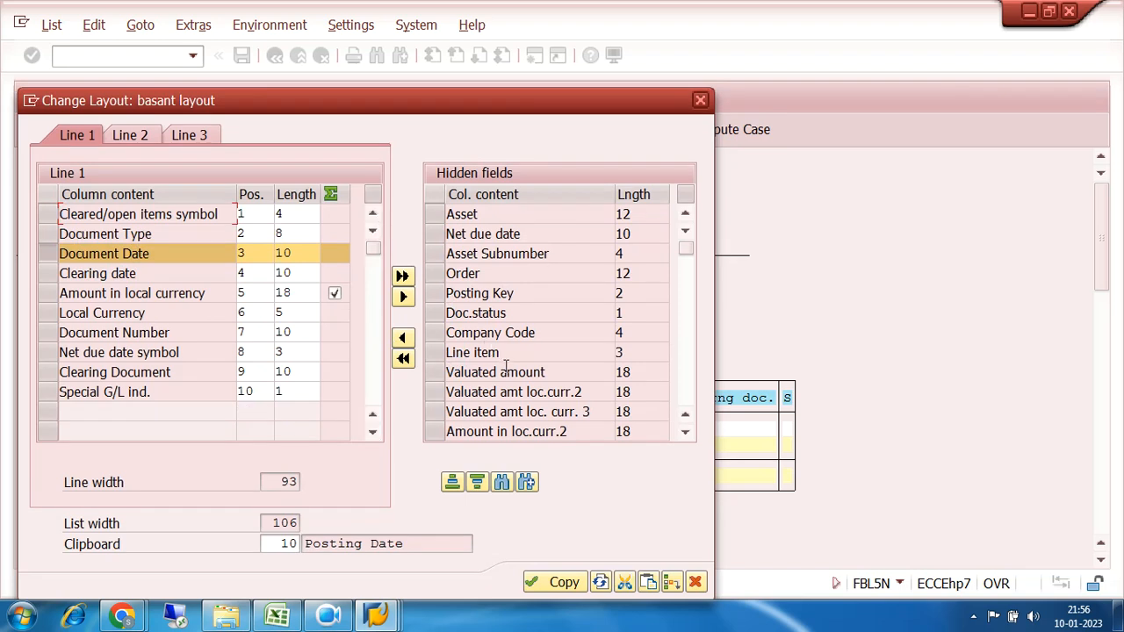
left_click(699, 100)
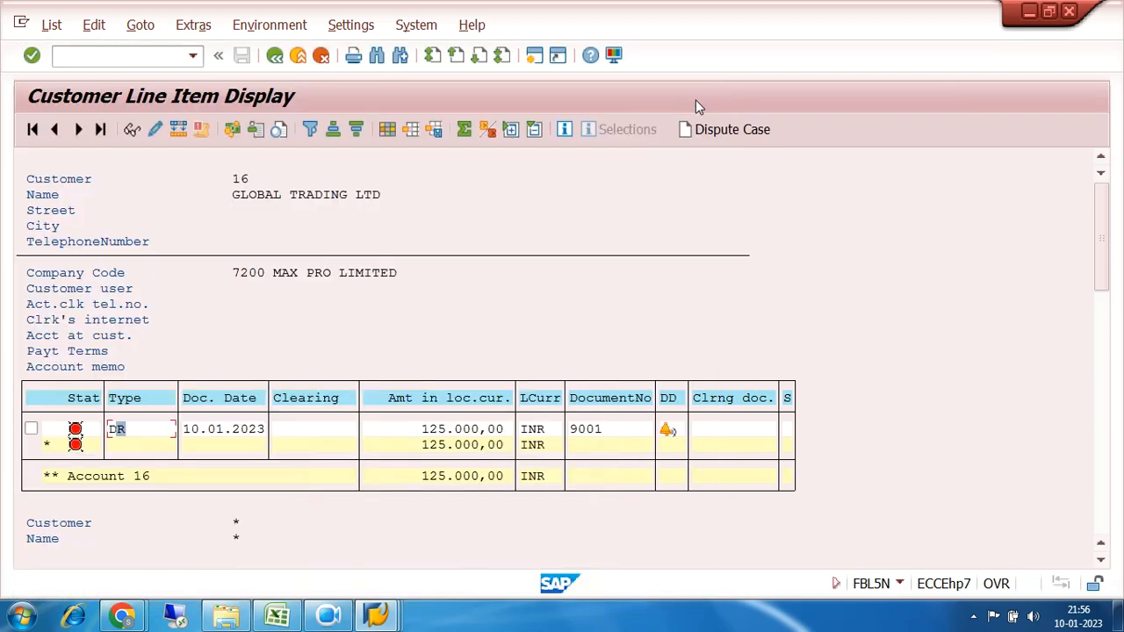
- Add the hidden Posting Date field before Document Date in the line item layout and apply the layout
left_click(389, 129)
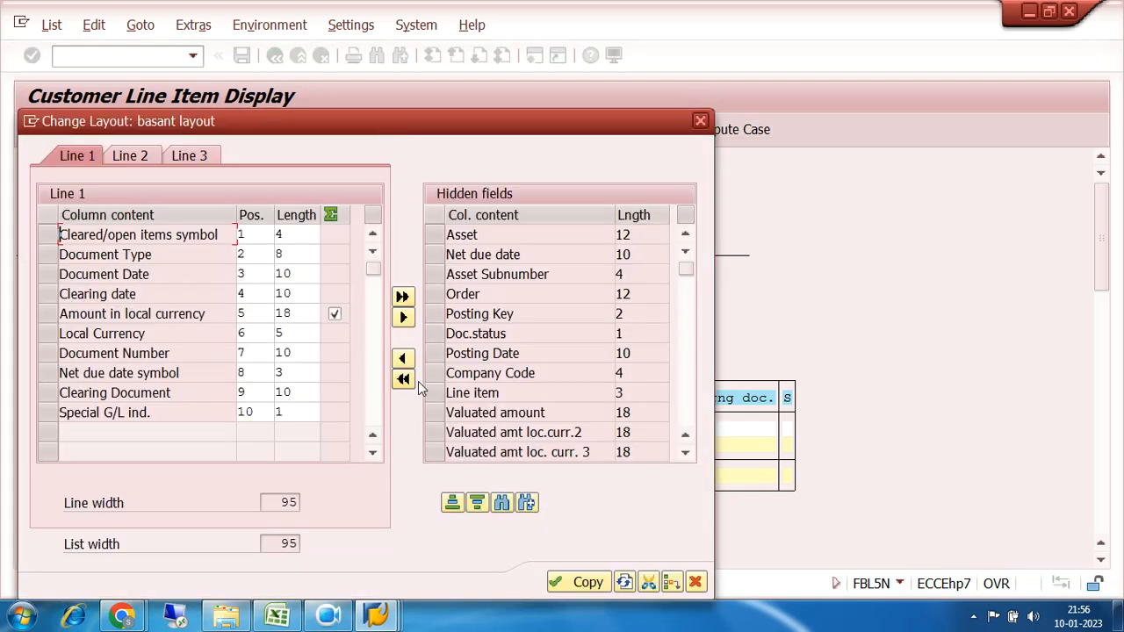
left_click(436, 358)
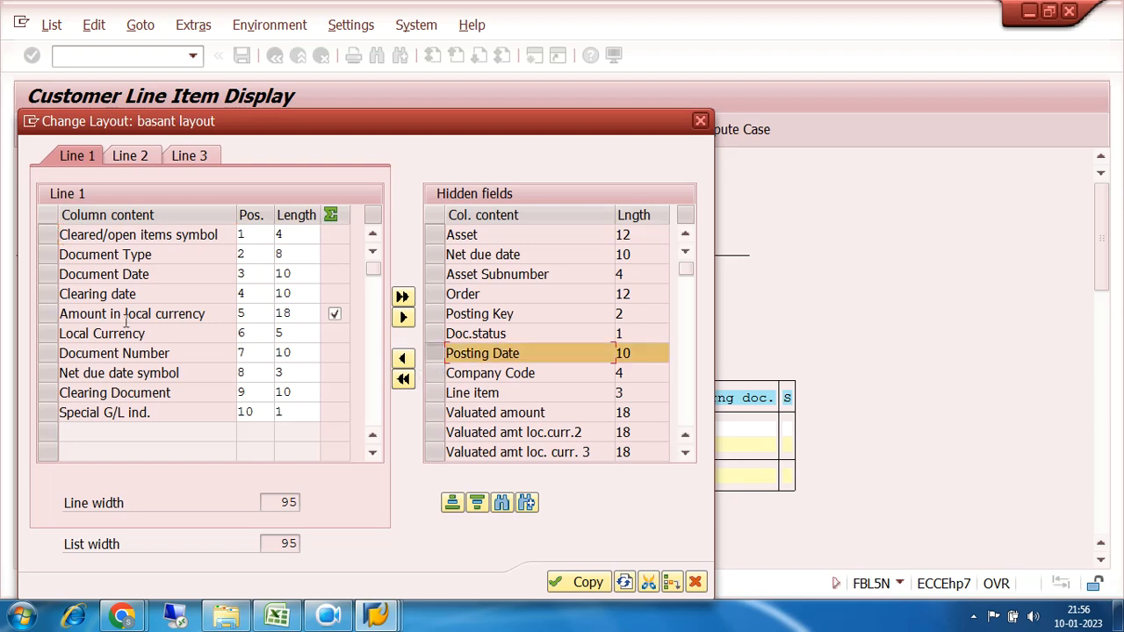
left_click(49, 274)
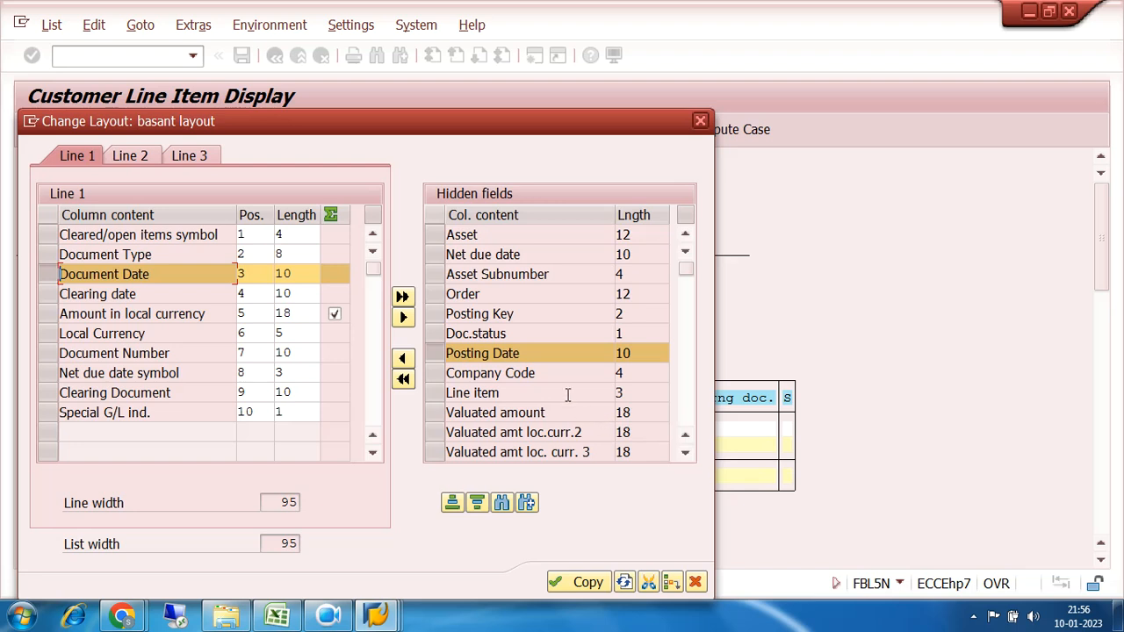
left_click(402, 358)
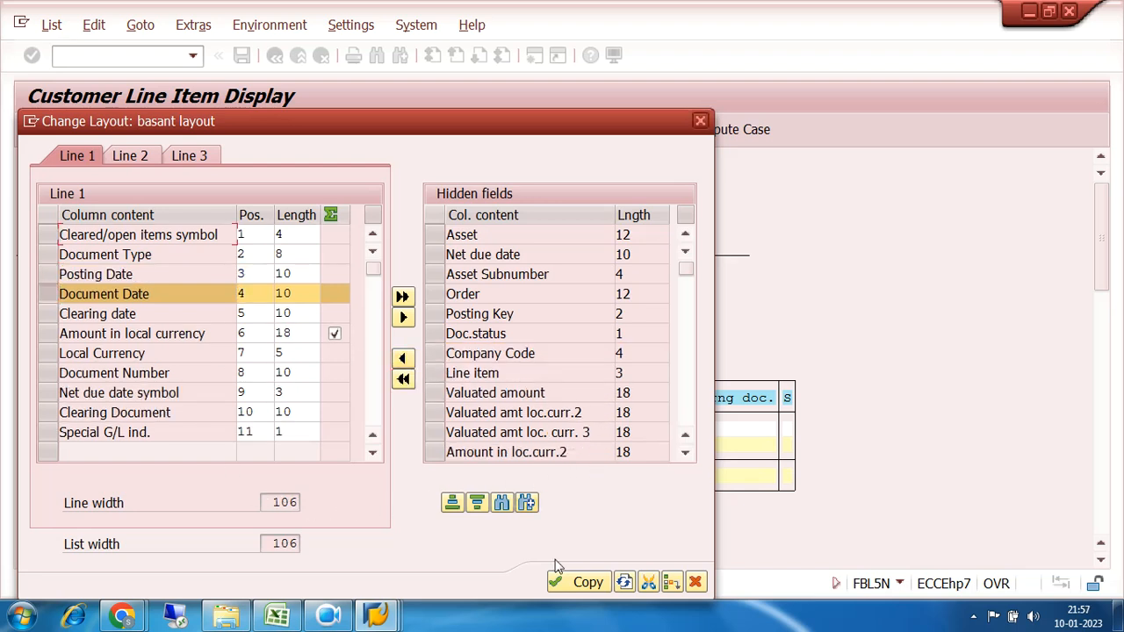
left_click(579, 583)
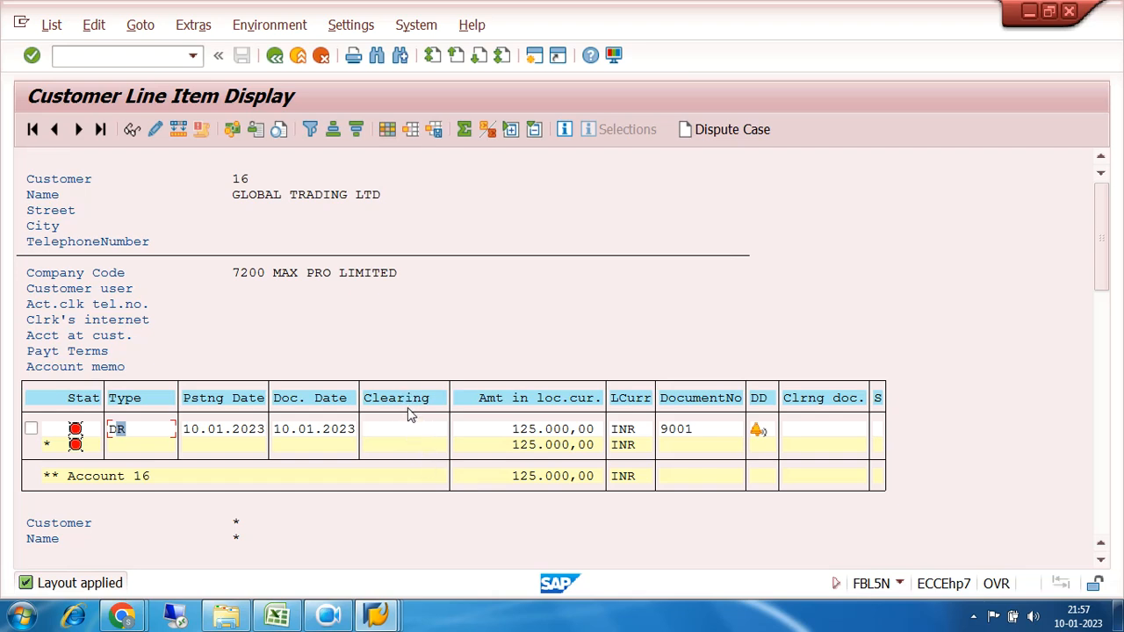
- Hide the Clearing date column in the line item layout and apply the change
left_click(387, 129)
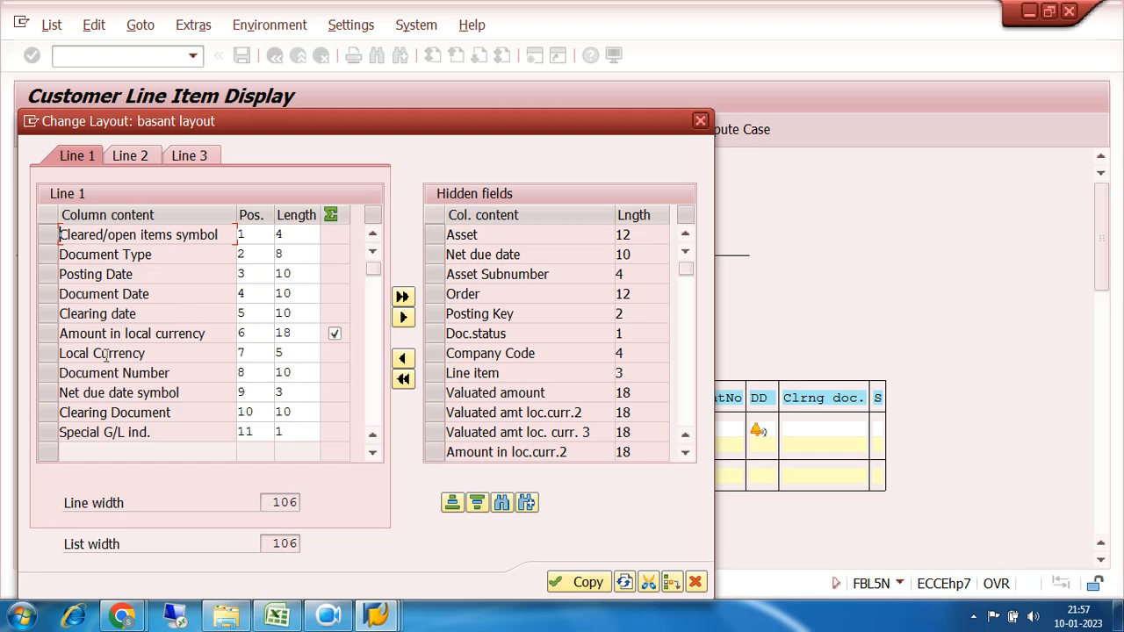
left_click(48, 316)
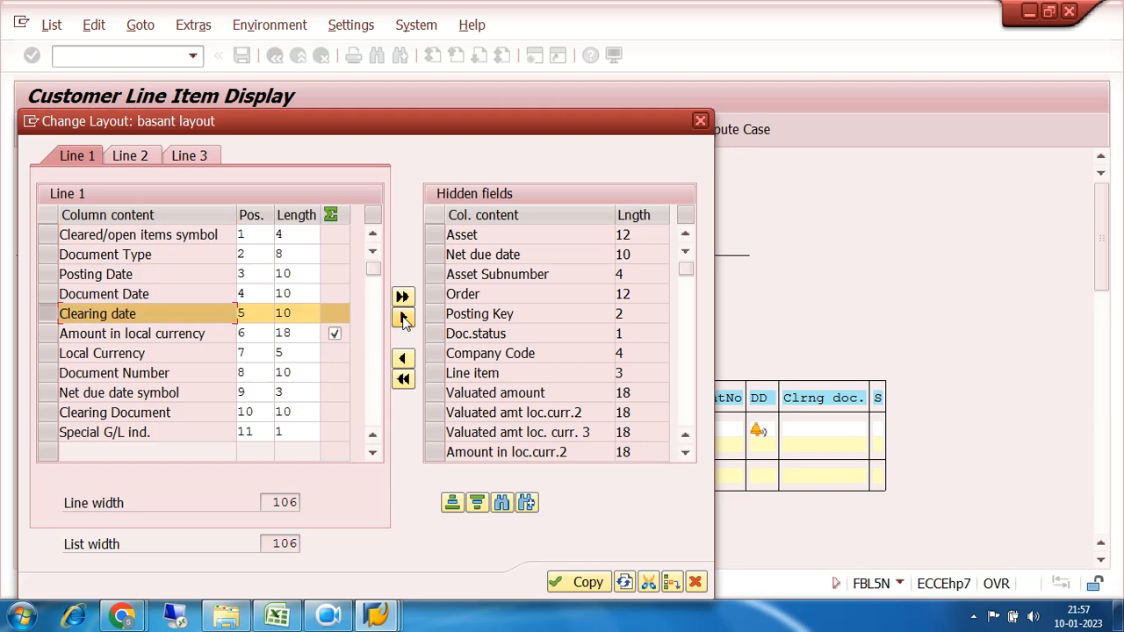
left_click(403, 319)
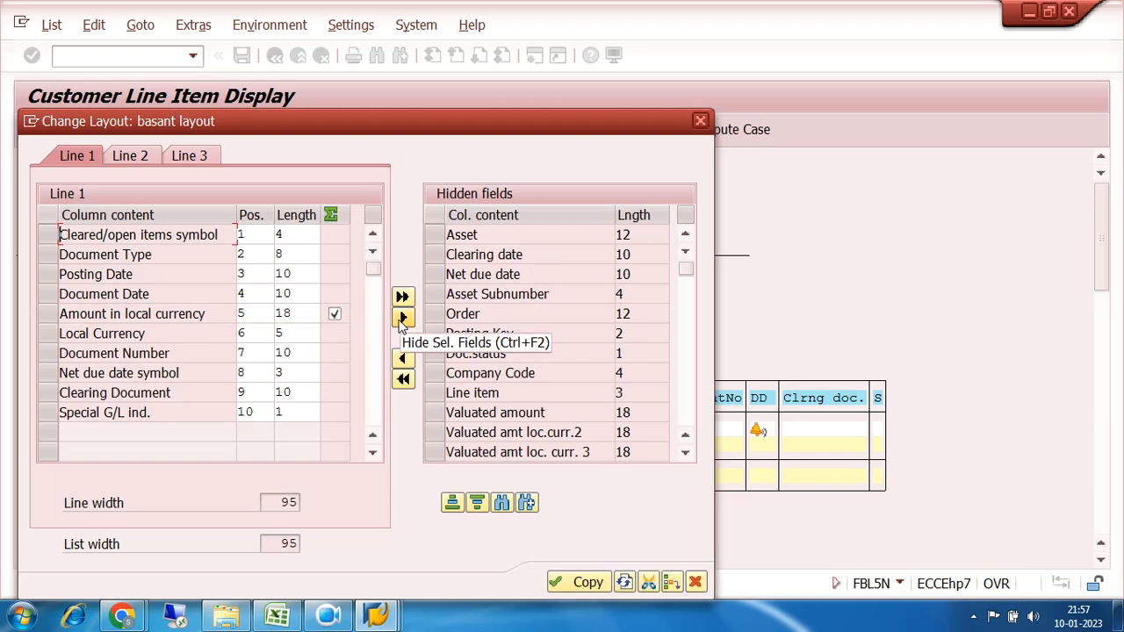
left_click(581, 583)
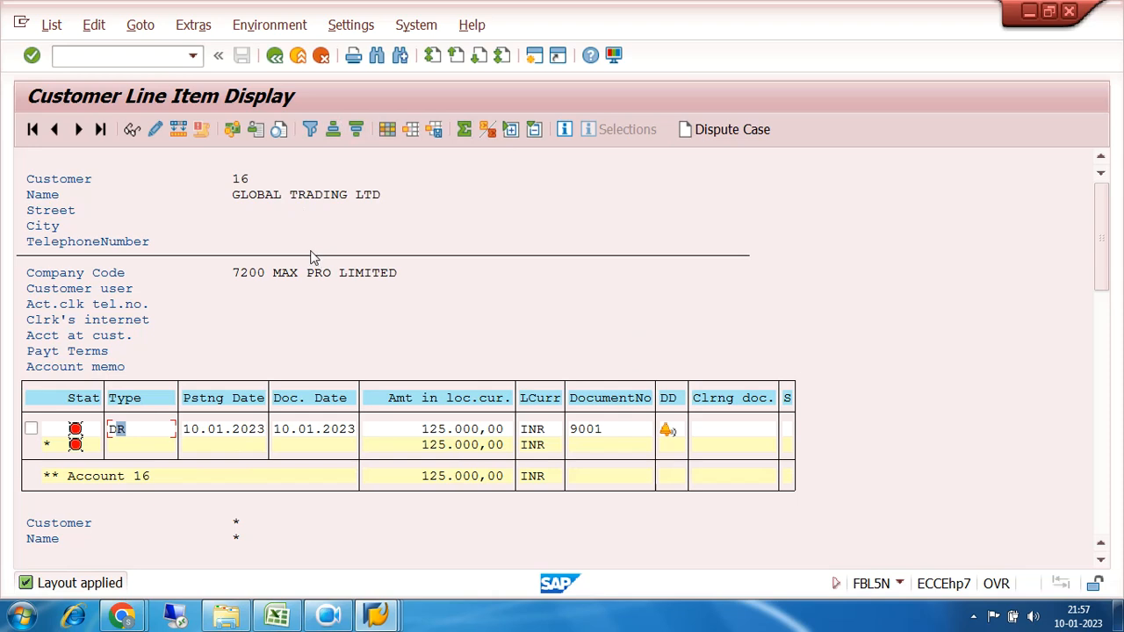
- Look at the export options for the line item list and return to the selection screen
left_click(51, 25)
mouse_move(113, 103)
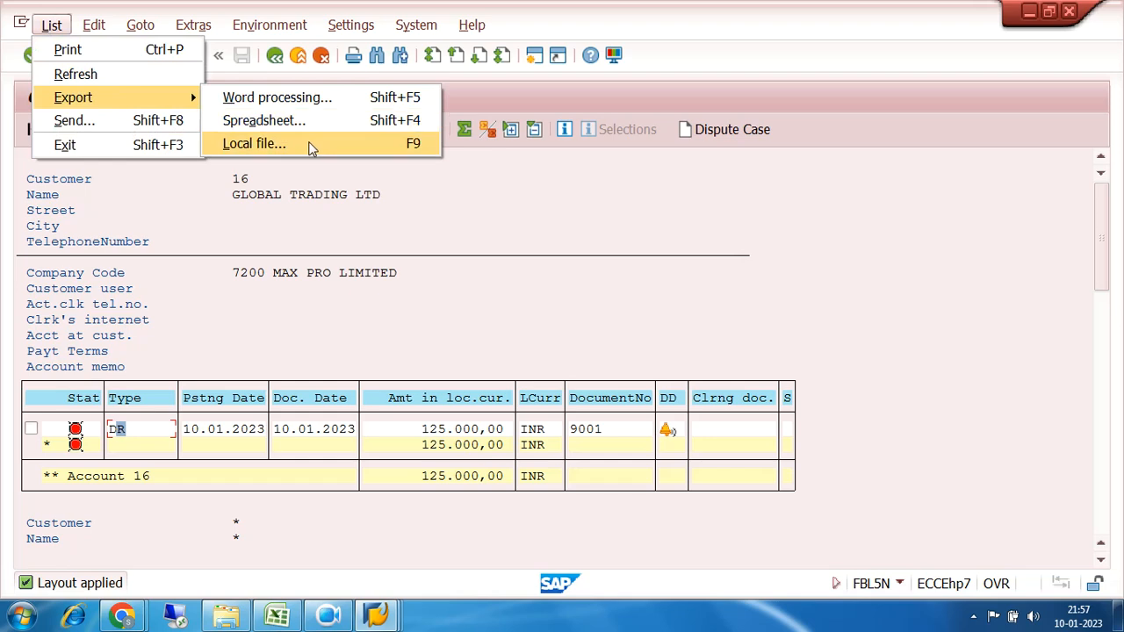
left_click(552, 265)
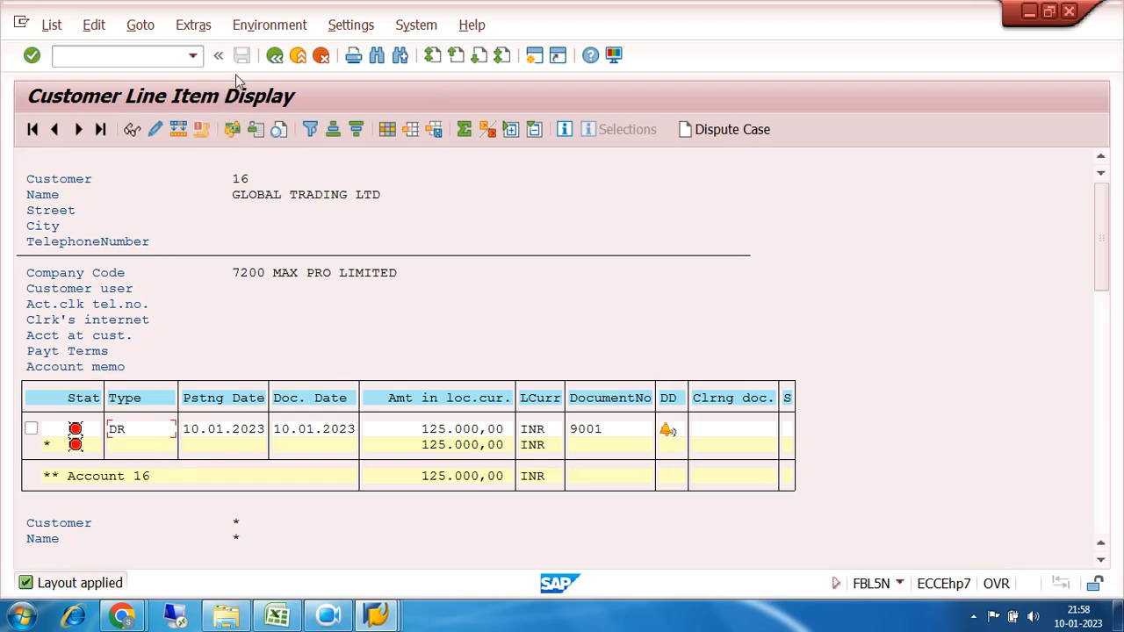
left_click(275, 56)
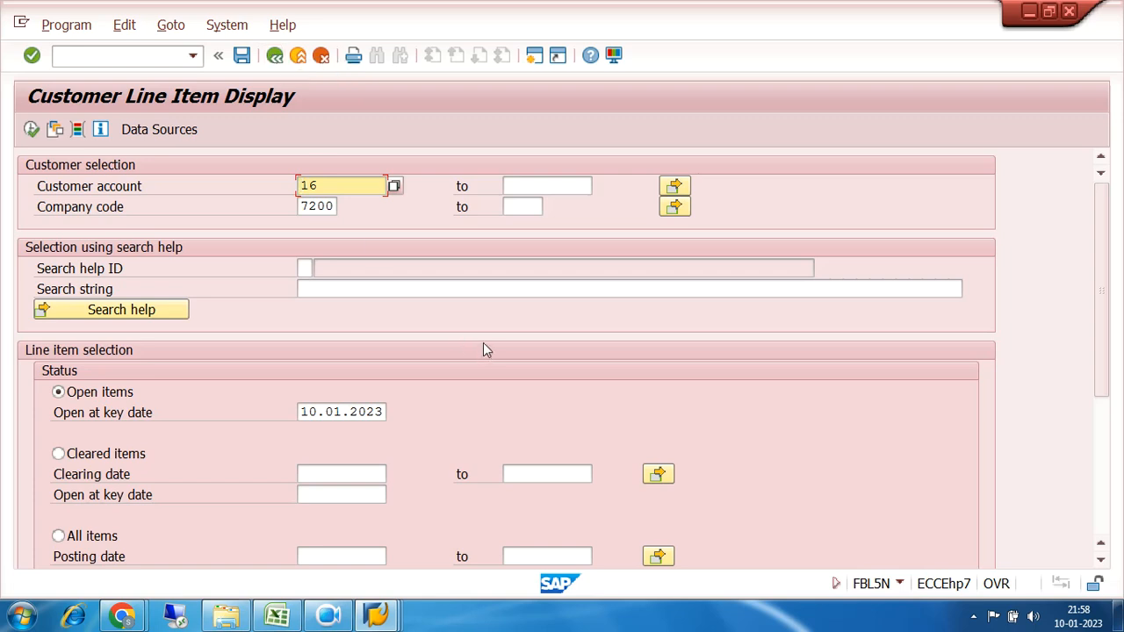
scroll(472, 350, "down", 4)
scroll(473, 349, "down", 1)
scroll(470, 351, "up", 3)
scroll(468, 350, "up", 3)
- Switch to the Google Meet call in Chrome and leave the meeting
left_click(125, 614)
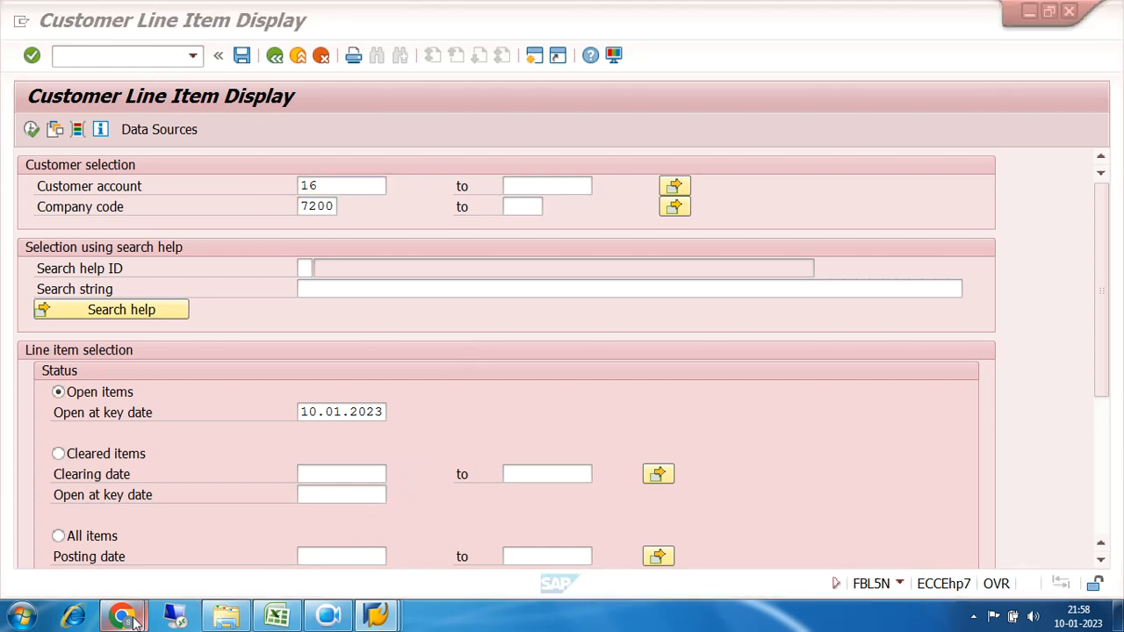
left_click(141, 538)
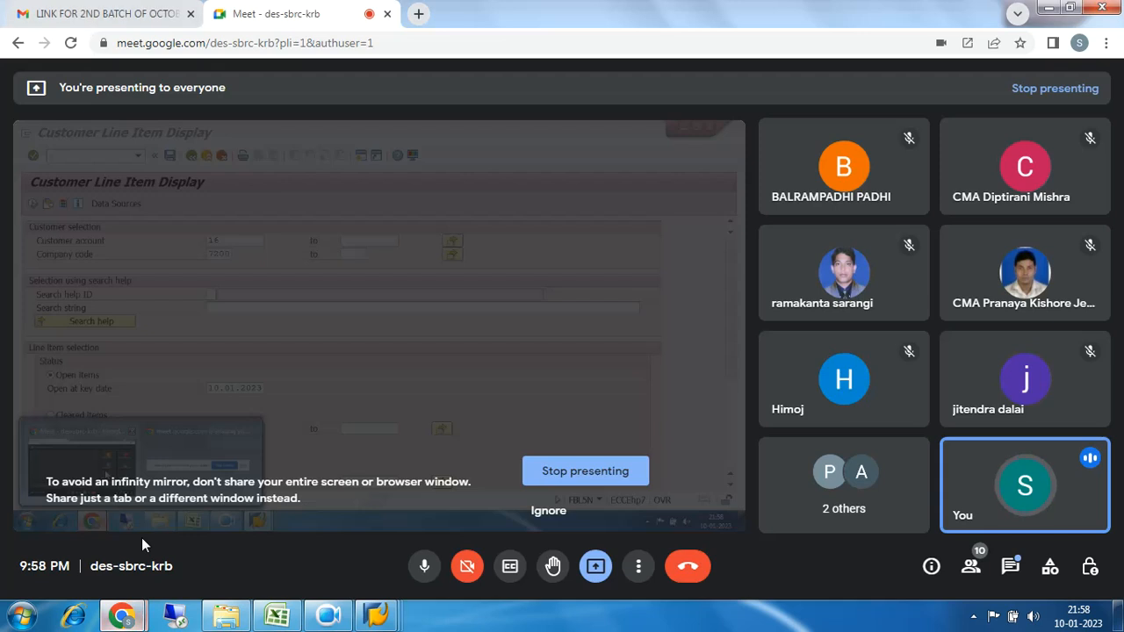
left_click(687, 569)
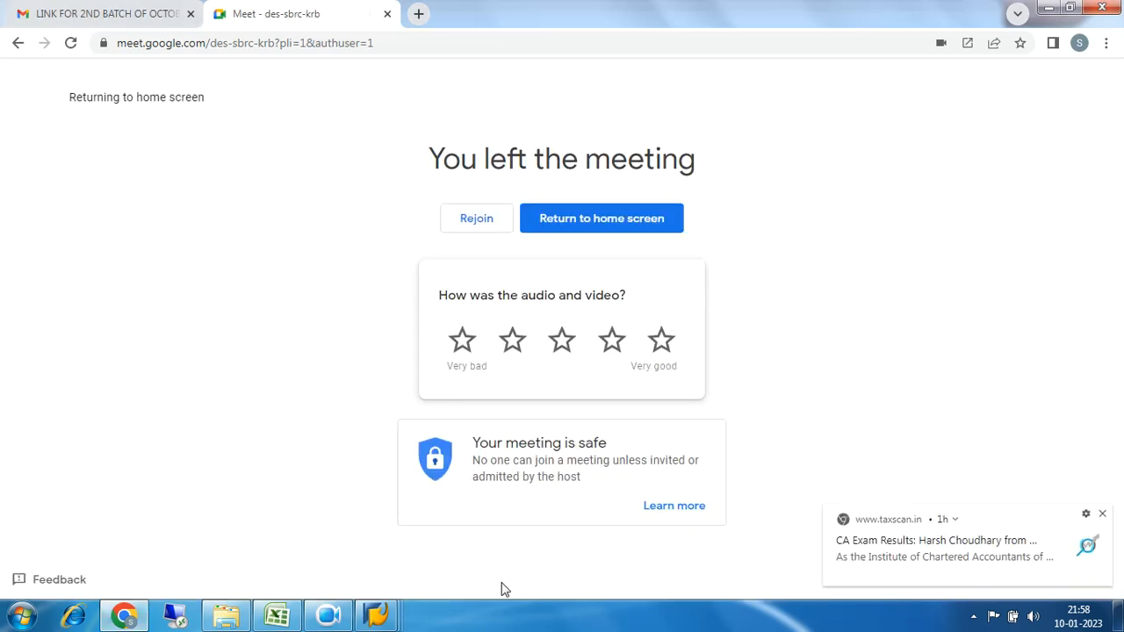
left_click(330, 618)
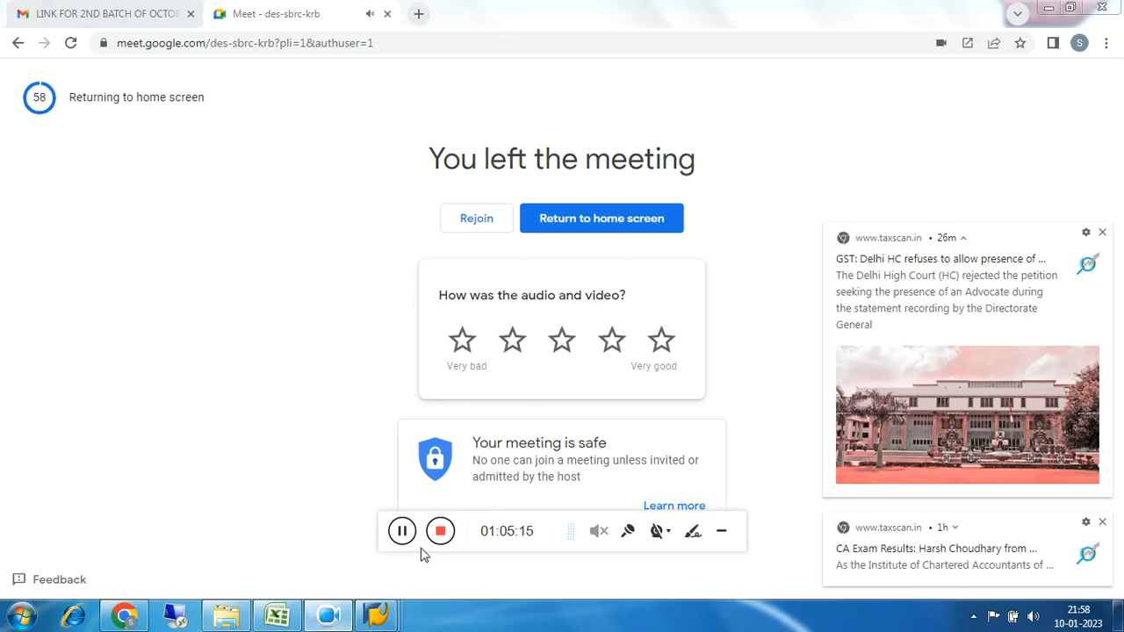